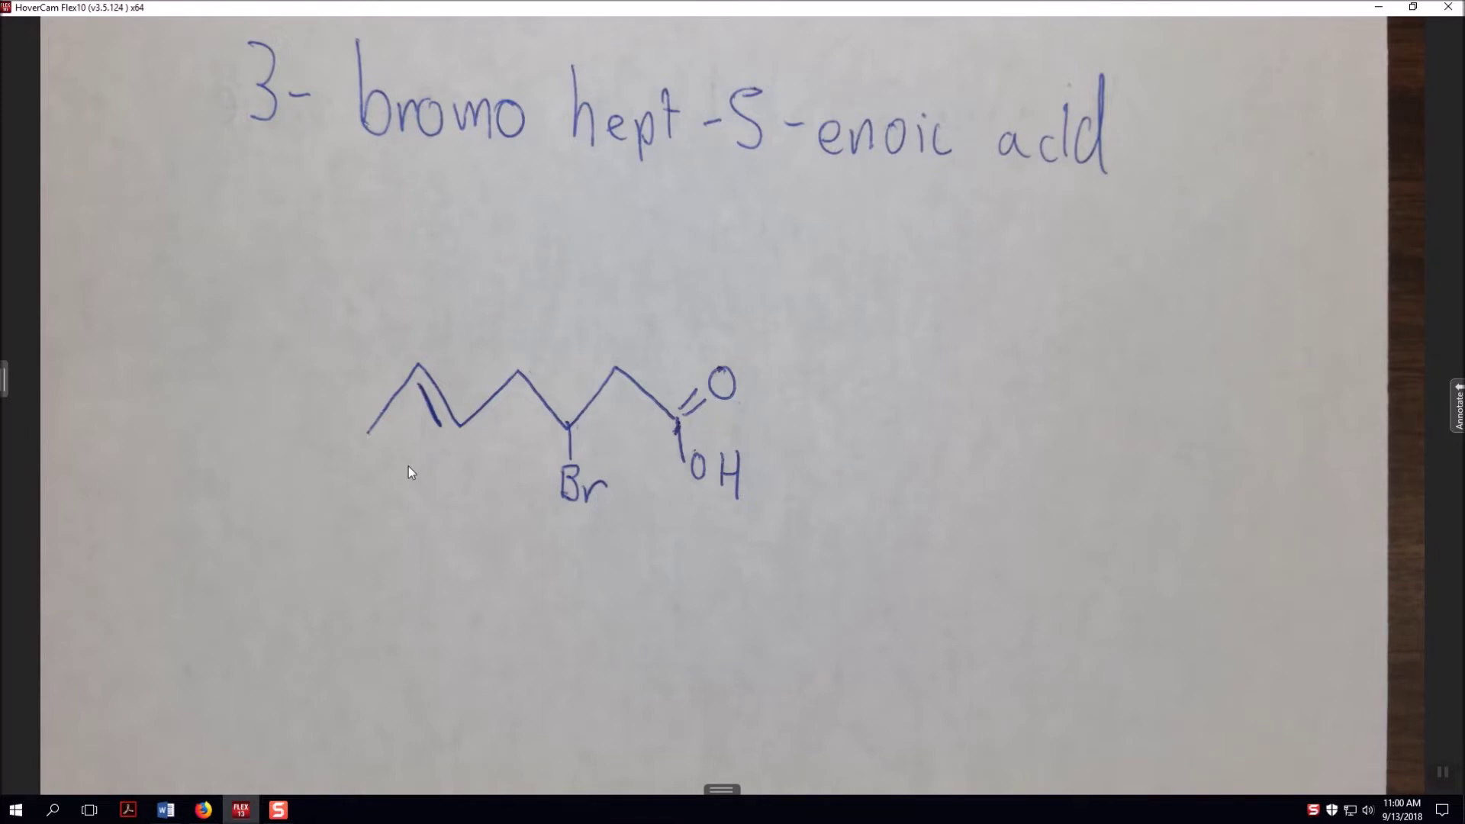
Switch to Firefox, search the web for chemsketch and open the ACD/ChemSketch for Academic and Personal Use page.
left_click(203, 813)
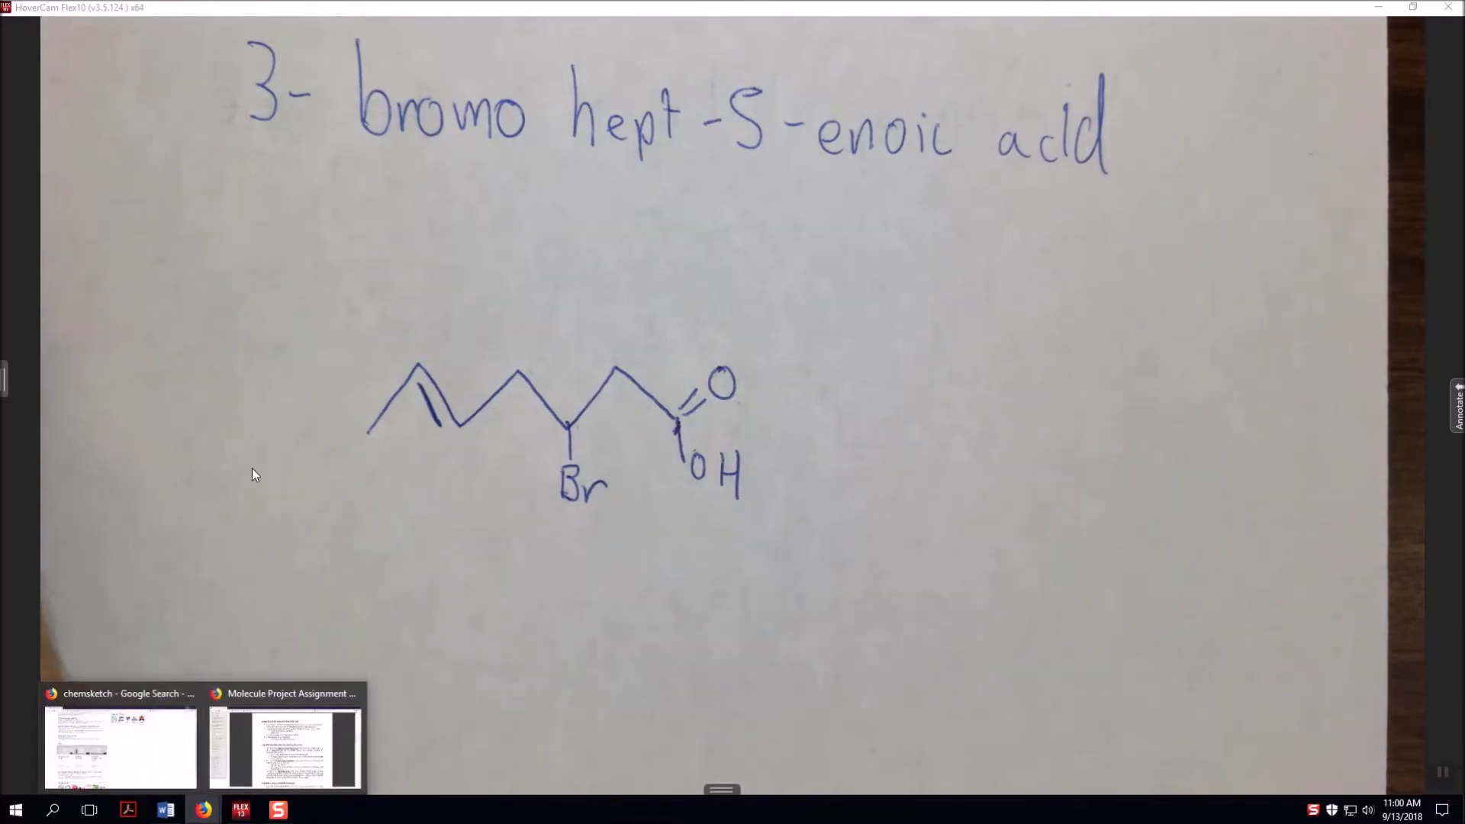
left_click(168, 721)
left_click(13, 39)
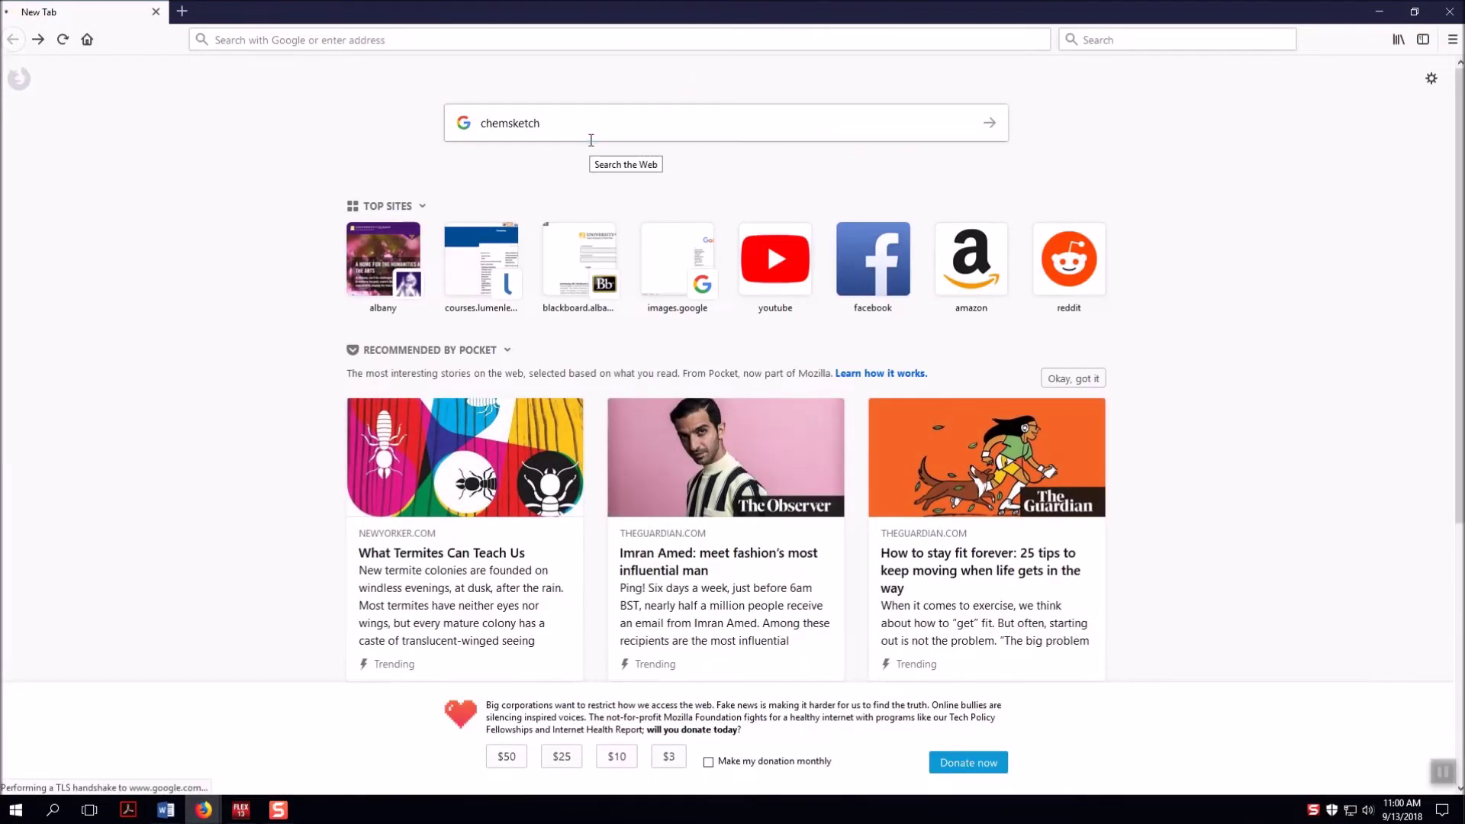
key("Return")
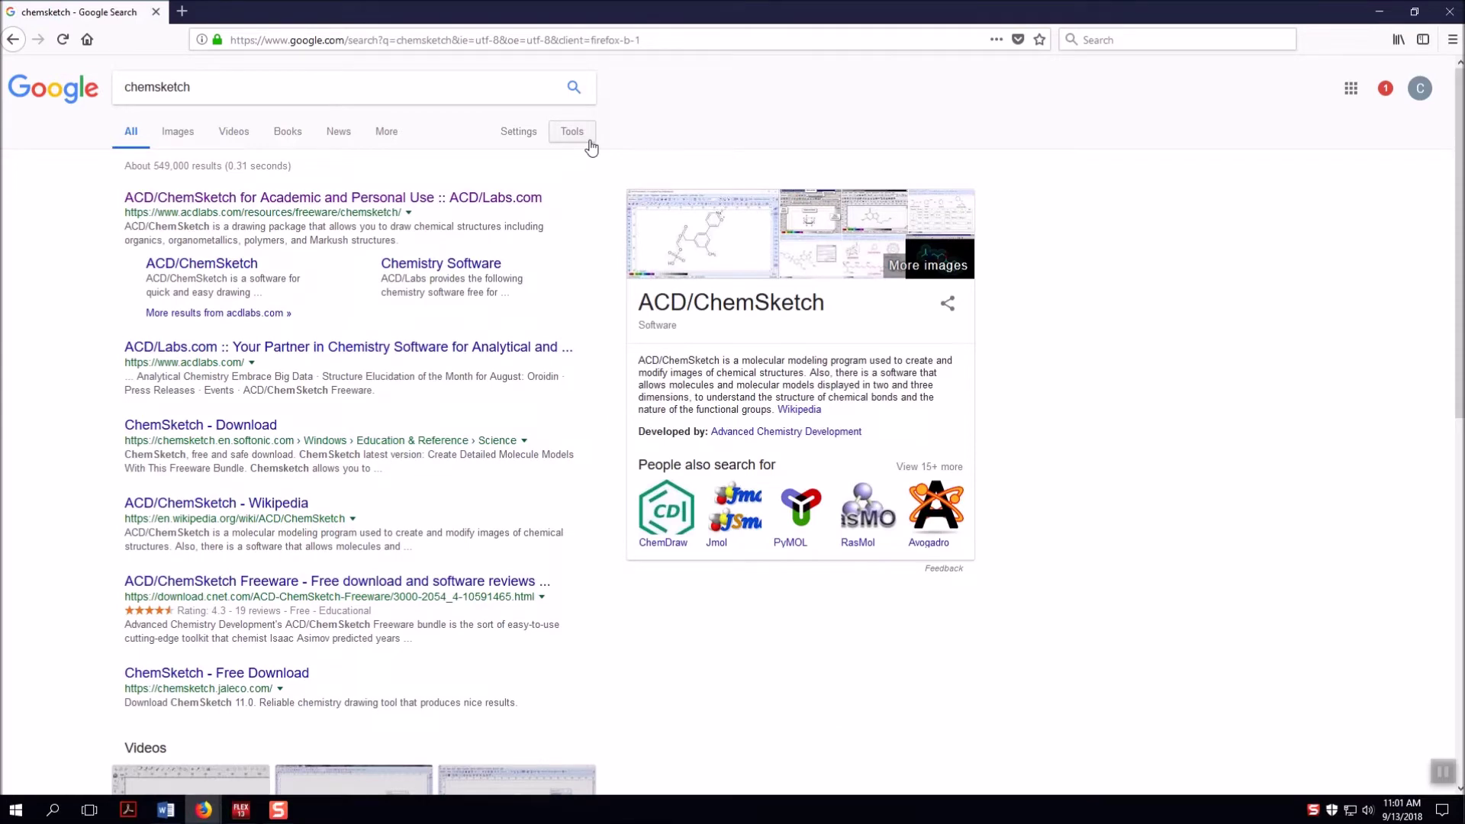
left_click(445, 205)
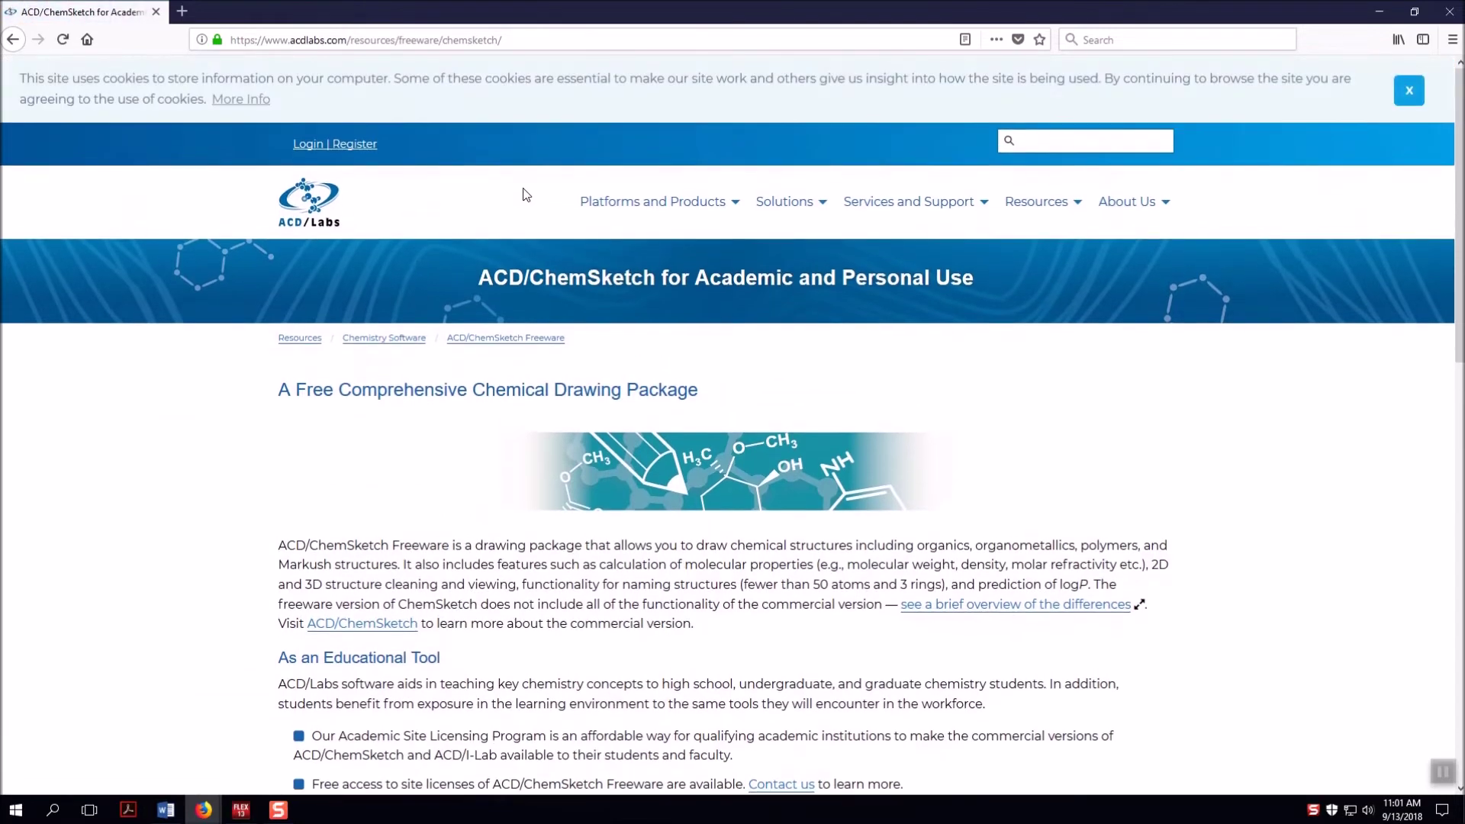
Open the free single-installation version's download and examine the registration form for creating a new account.
scroll(525, 194, "down", 3)
scroll(525, 195, "down", 2)
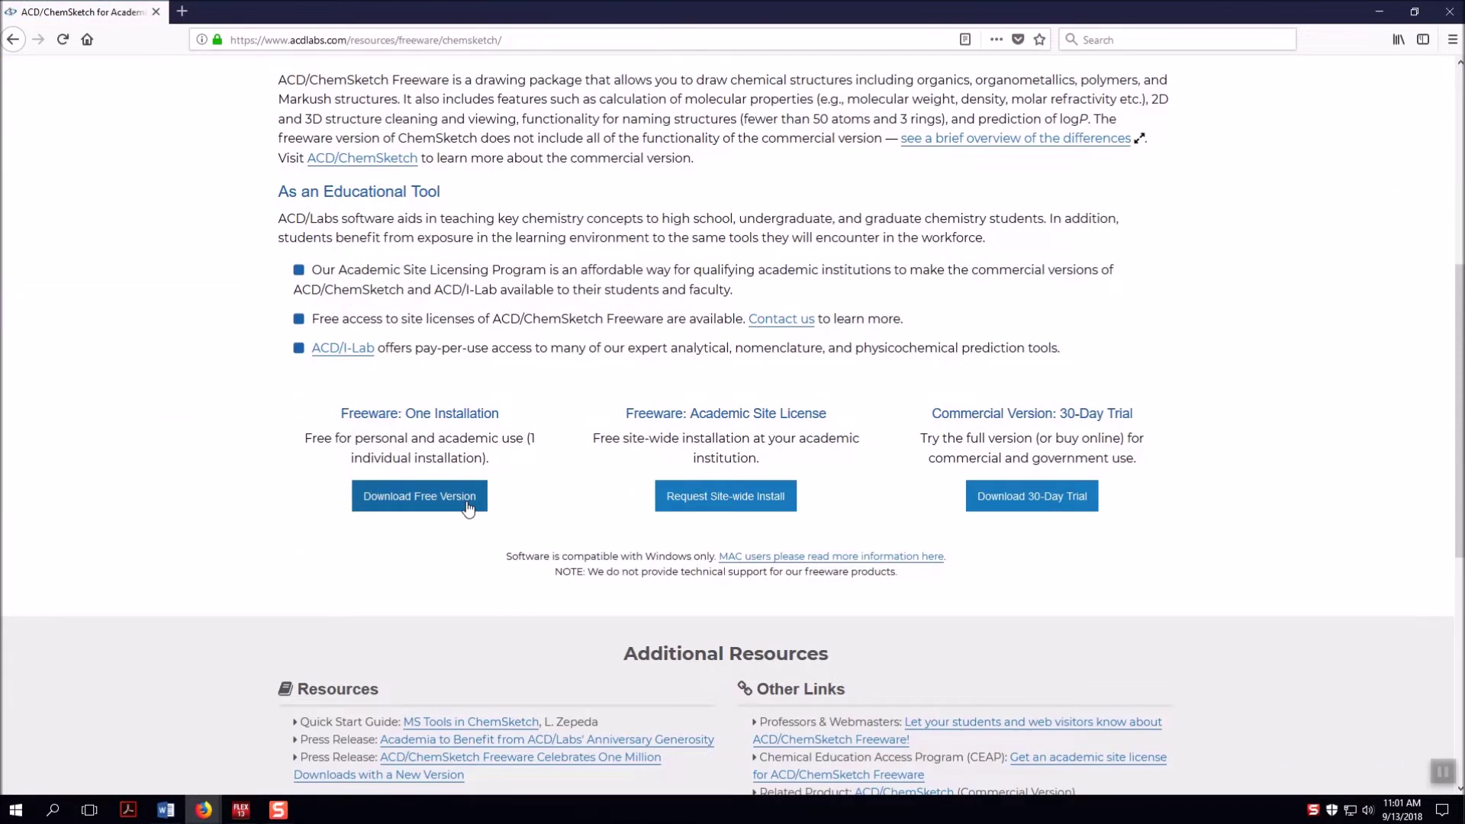
scroll(443, 550, "up", 1)
left_click(422, 586)
scroll(511, 386, "down", 3)
scroll(710, 229, "down", 2)
scroll(713, 244, "up", 4)
scroll(670, 503, "down", 4)
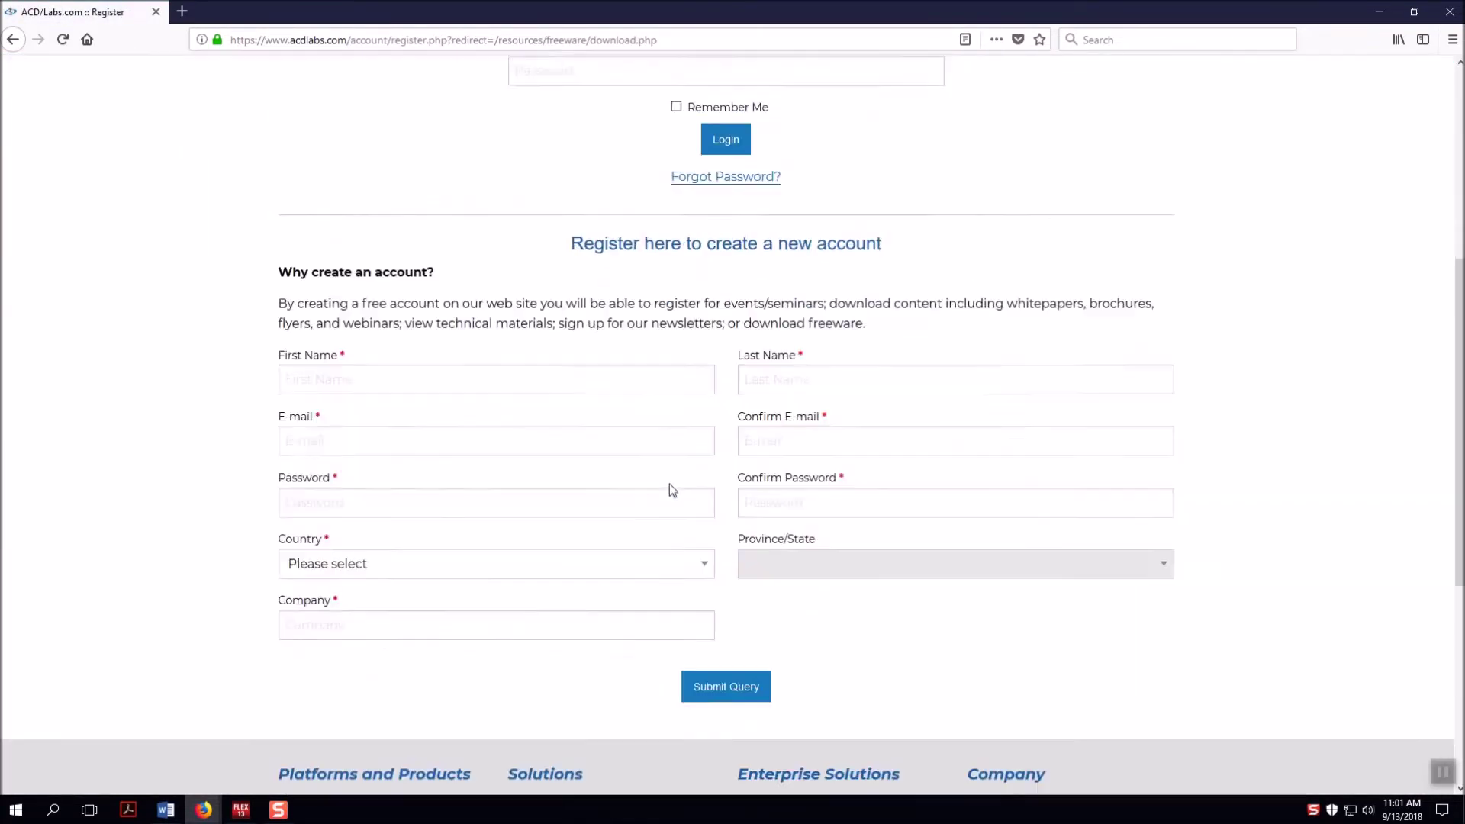
scroll(669, 484, "down", 2)
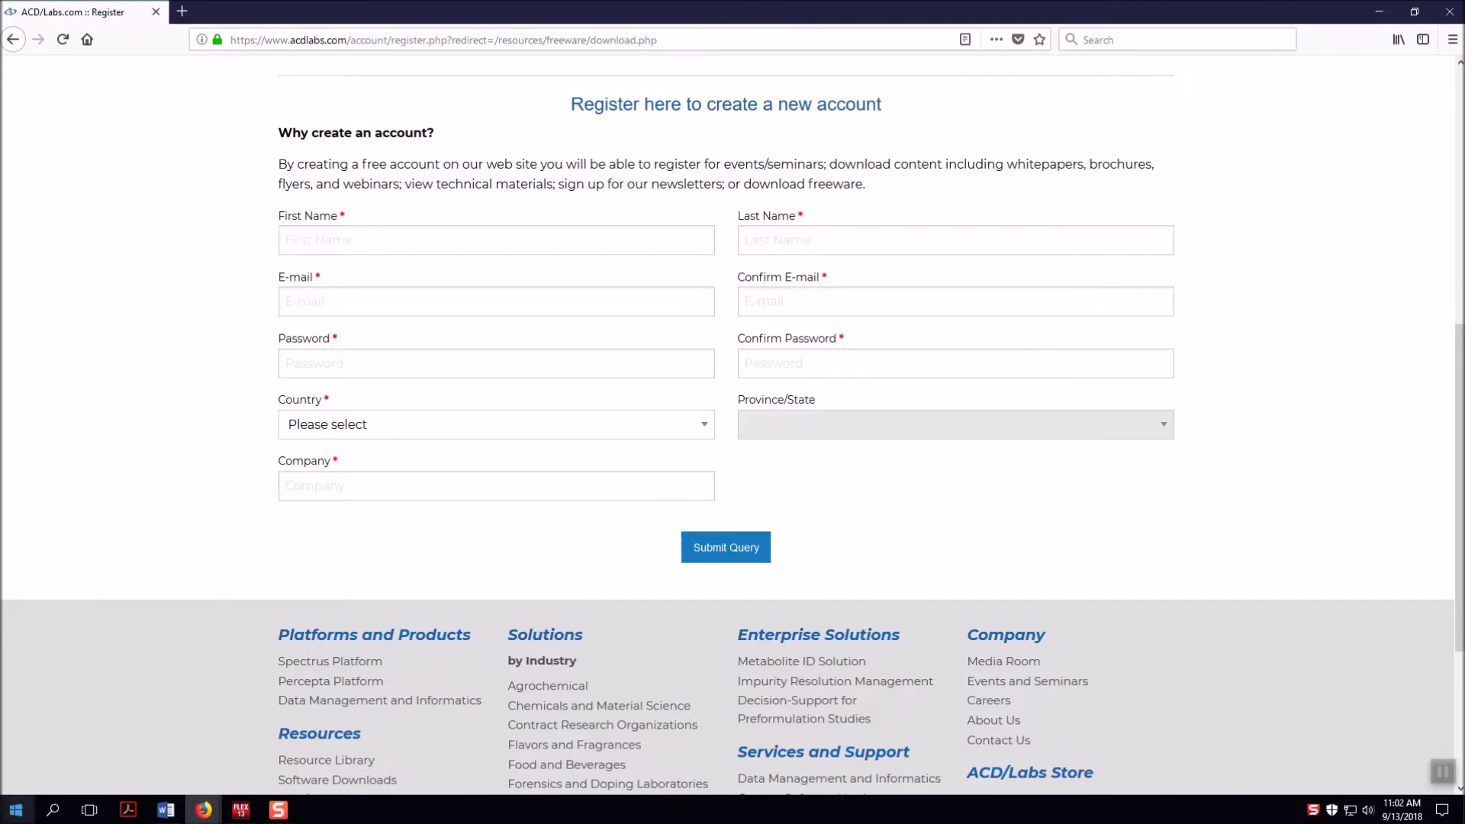
Launch the installed ChemSketch program and dismiss its startup product notice to reach the blank drawing page.
left_click(15, 809)
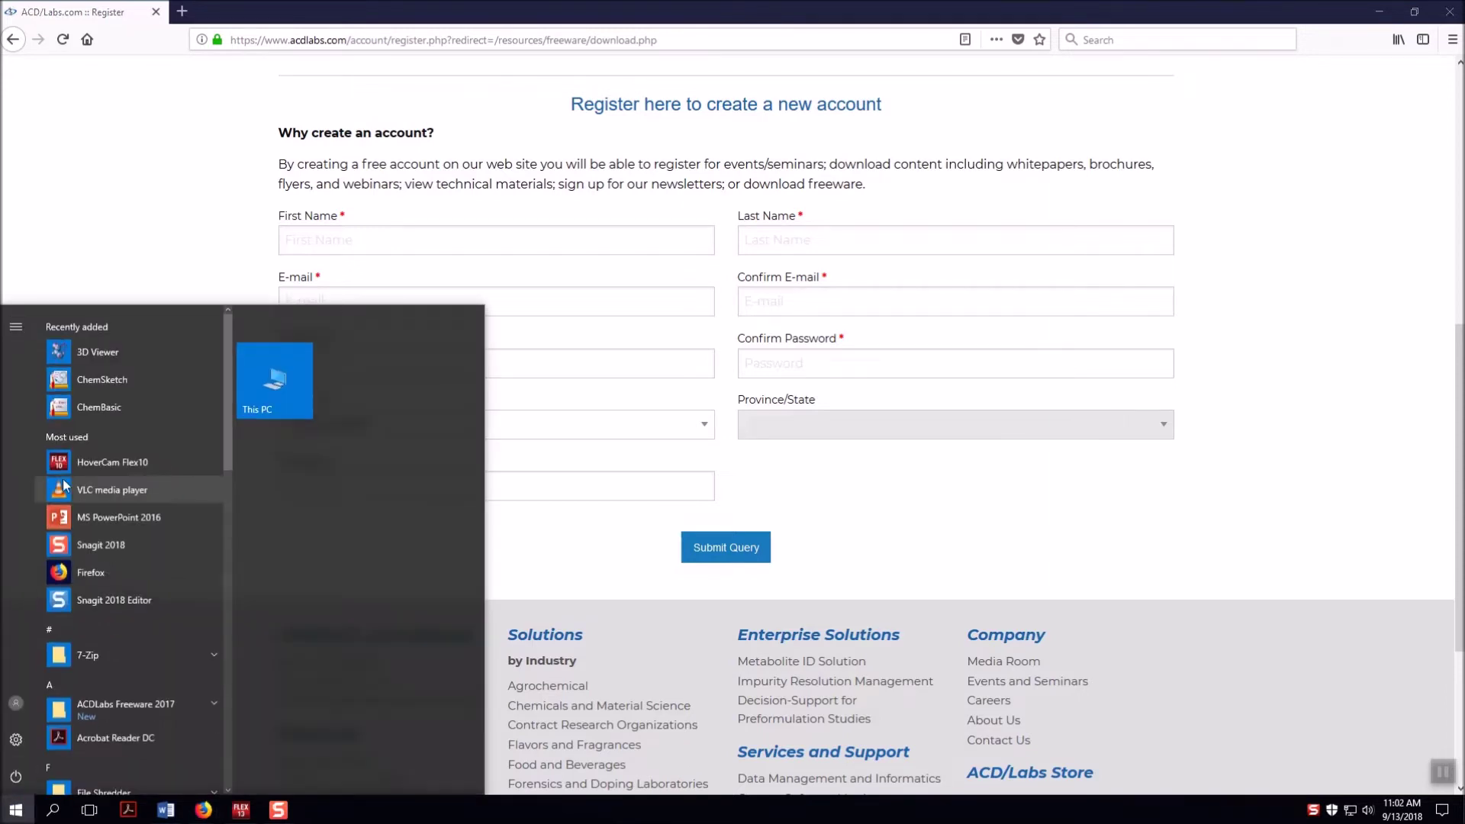
left_click(116, 385)
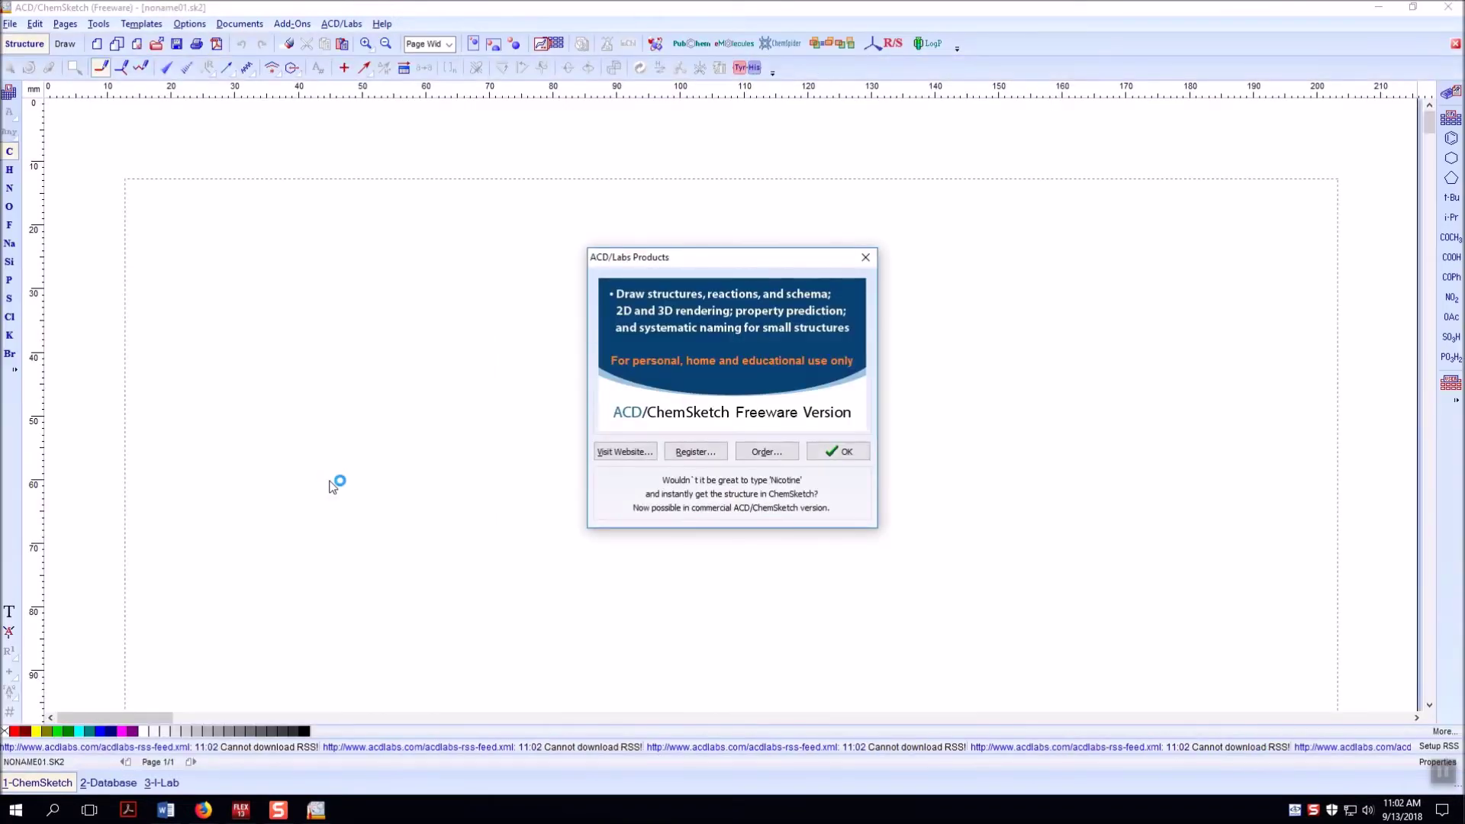
left_click(838, 452)
left_click(811, 497)
left_click(691, 476)
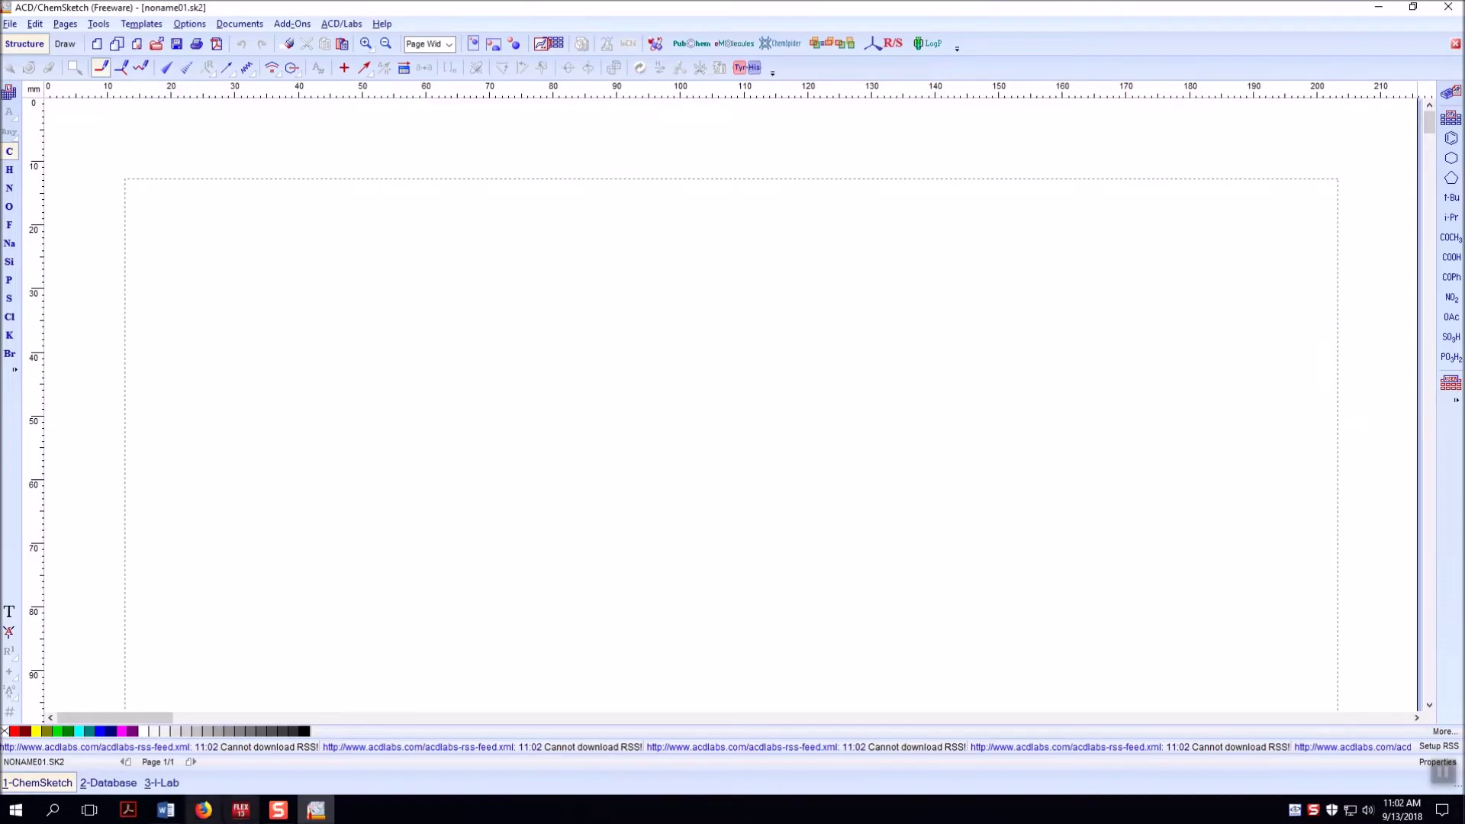
Check the hand-drawn 3-bromohept-5-enoic acid structure in HoverCam and return to ChemSketch.
left_click(241, 811)
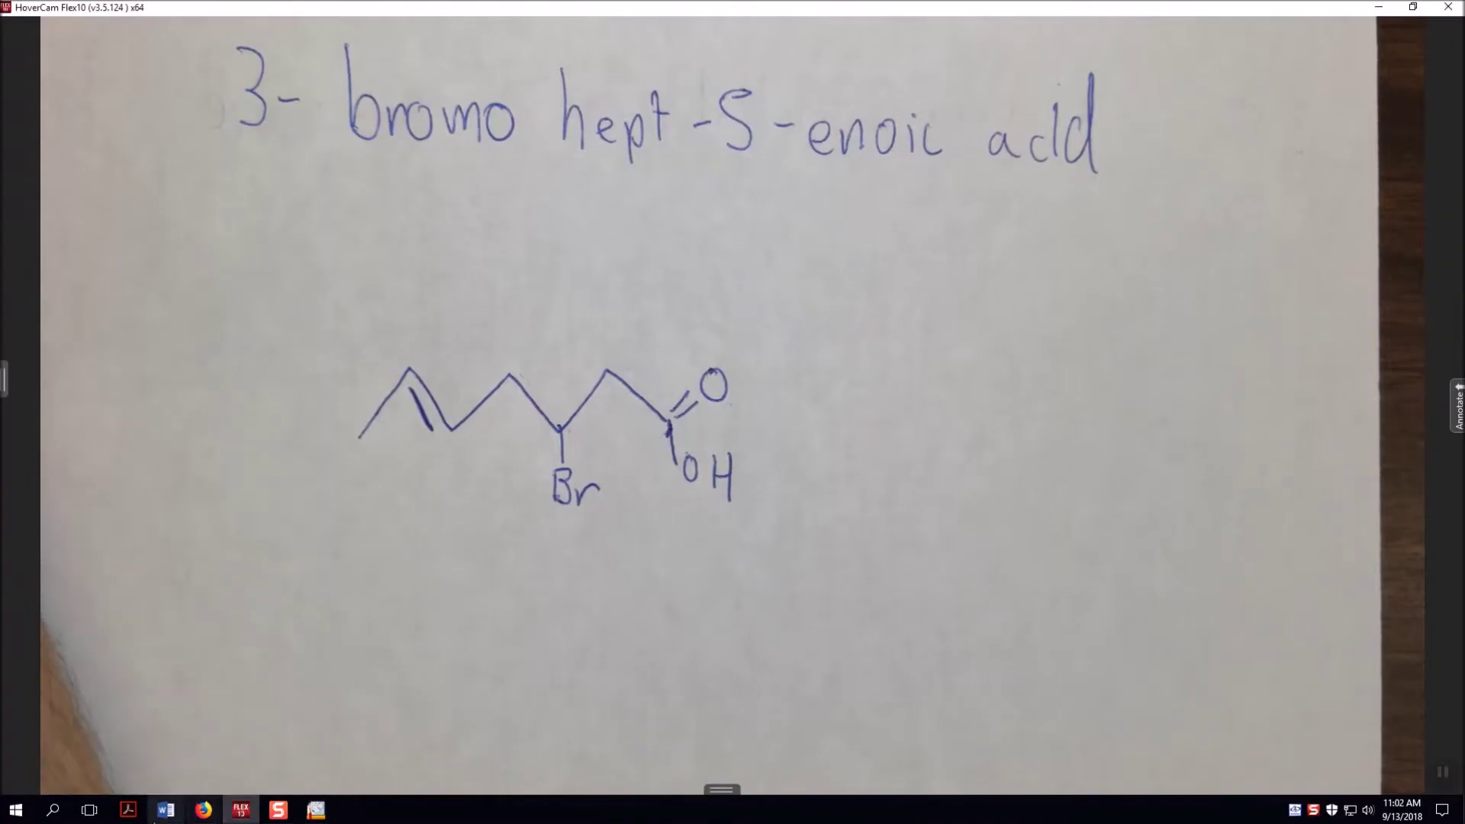
left_click(316, 810)
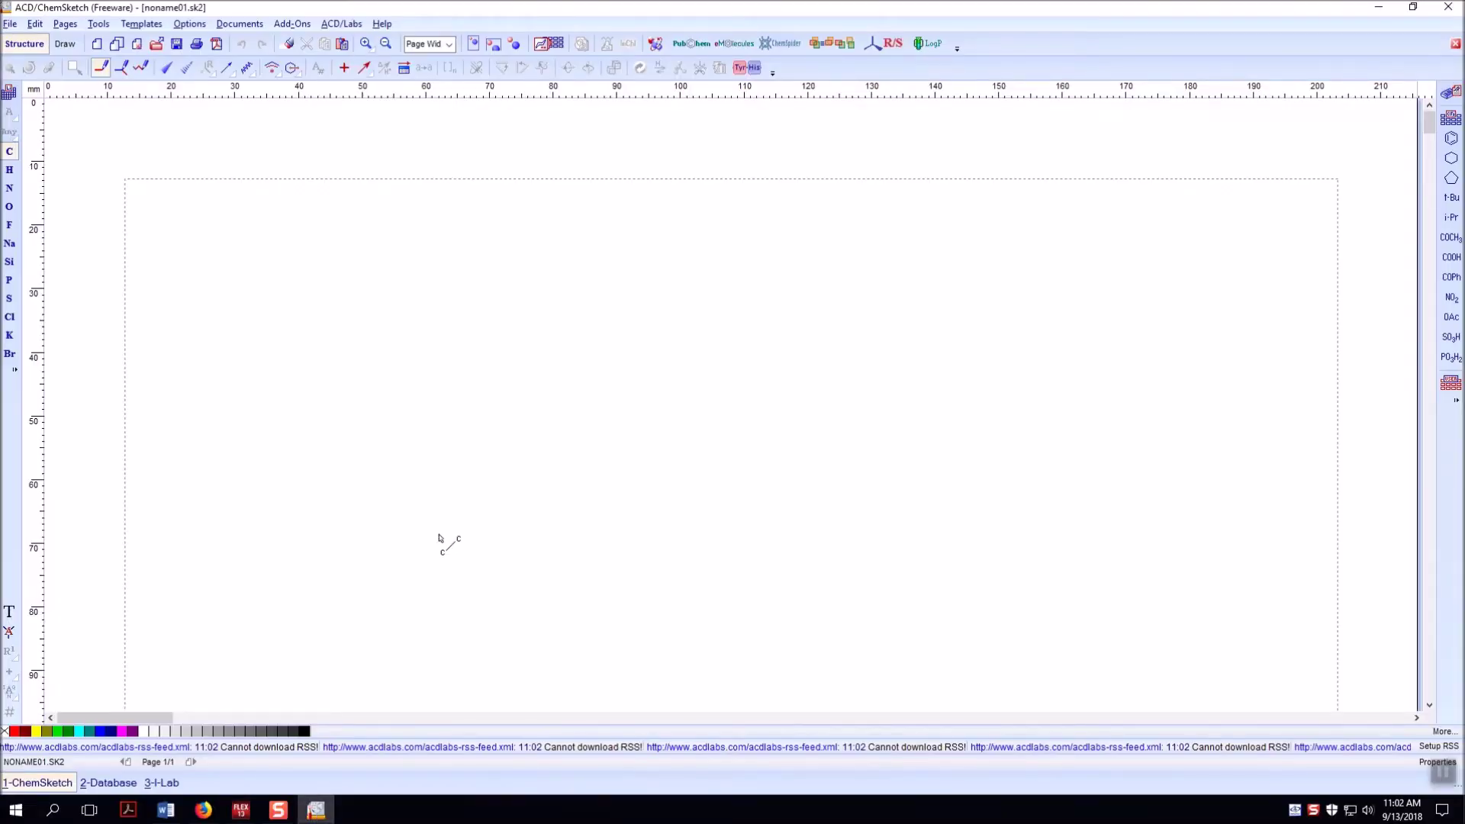
Try drawing a six-carbon zigzag chain bond by bond with carbon and the Draw Normal tool.
left_click(9, 155)
left_click(139, 70)
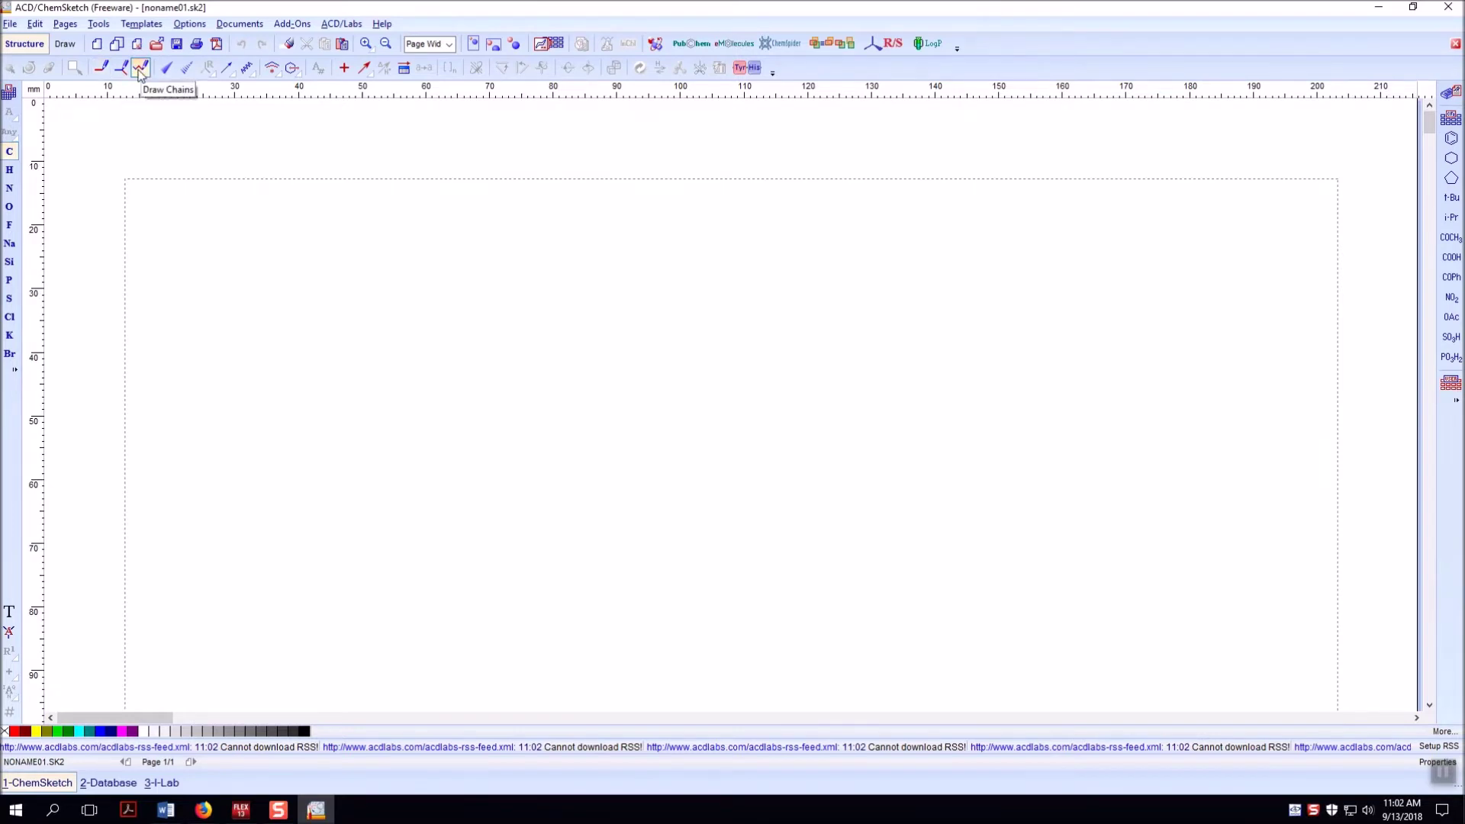
left_click(100, 67)
left_click(240, 323)
mouse_move(237, 321)
left_mouse_down()
mouse_move(282, 281)
mouse_move(314, 322)
mouse_move(362, 293)
mouse_move(399, 328)
mouse_move(452, 290)
left_mouse_up()
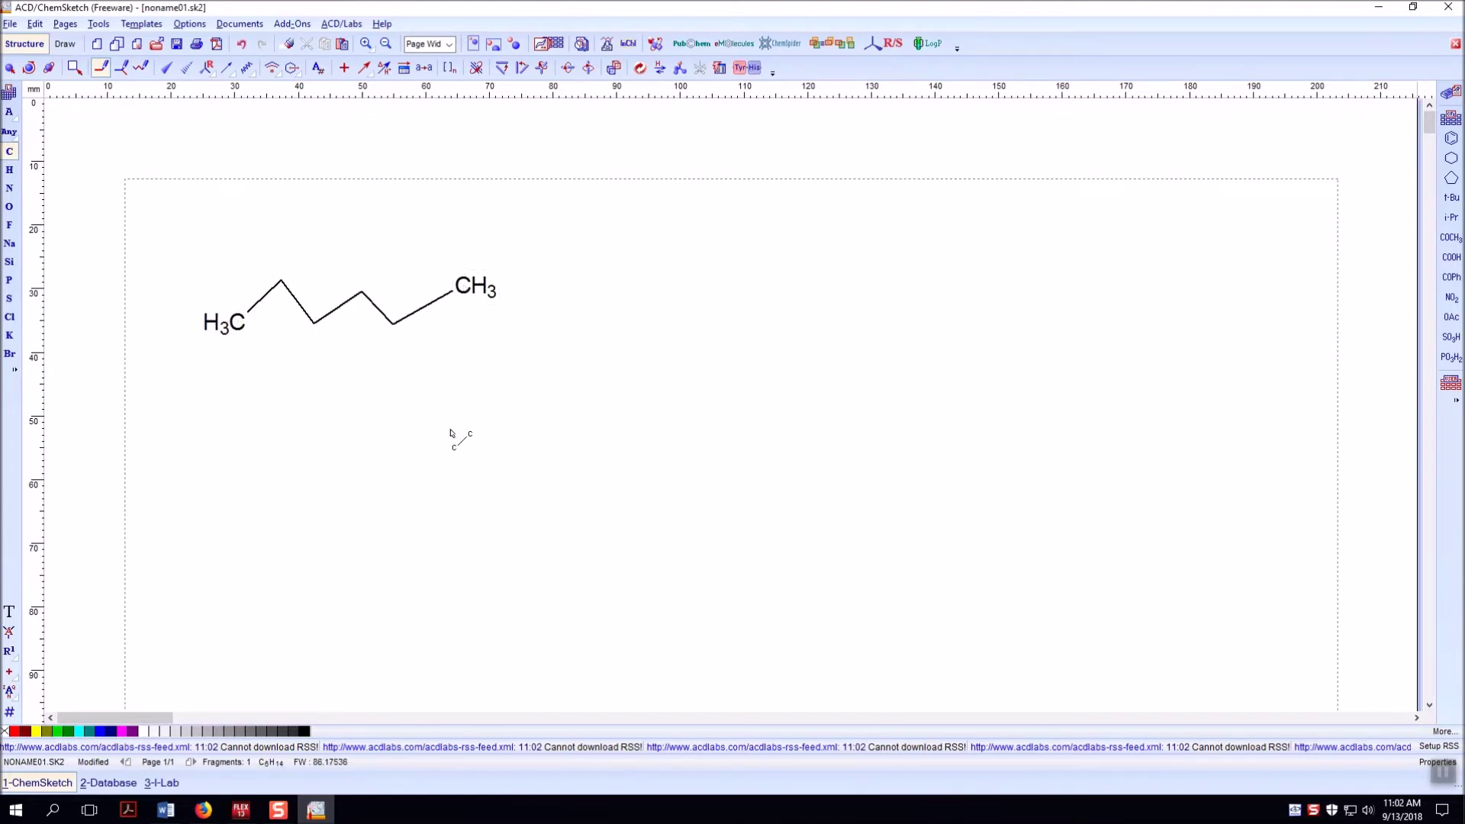
Undo all bonds of the six-carbon chain drawn bond by bond.
key("ctrl+z")
key("ctrl+z")
key("ctrl+z")
key("ctrl+z")
key("ctrl+z")
key("ctrl+z")
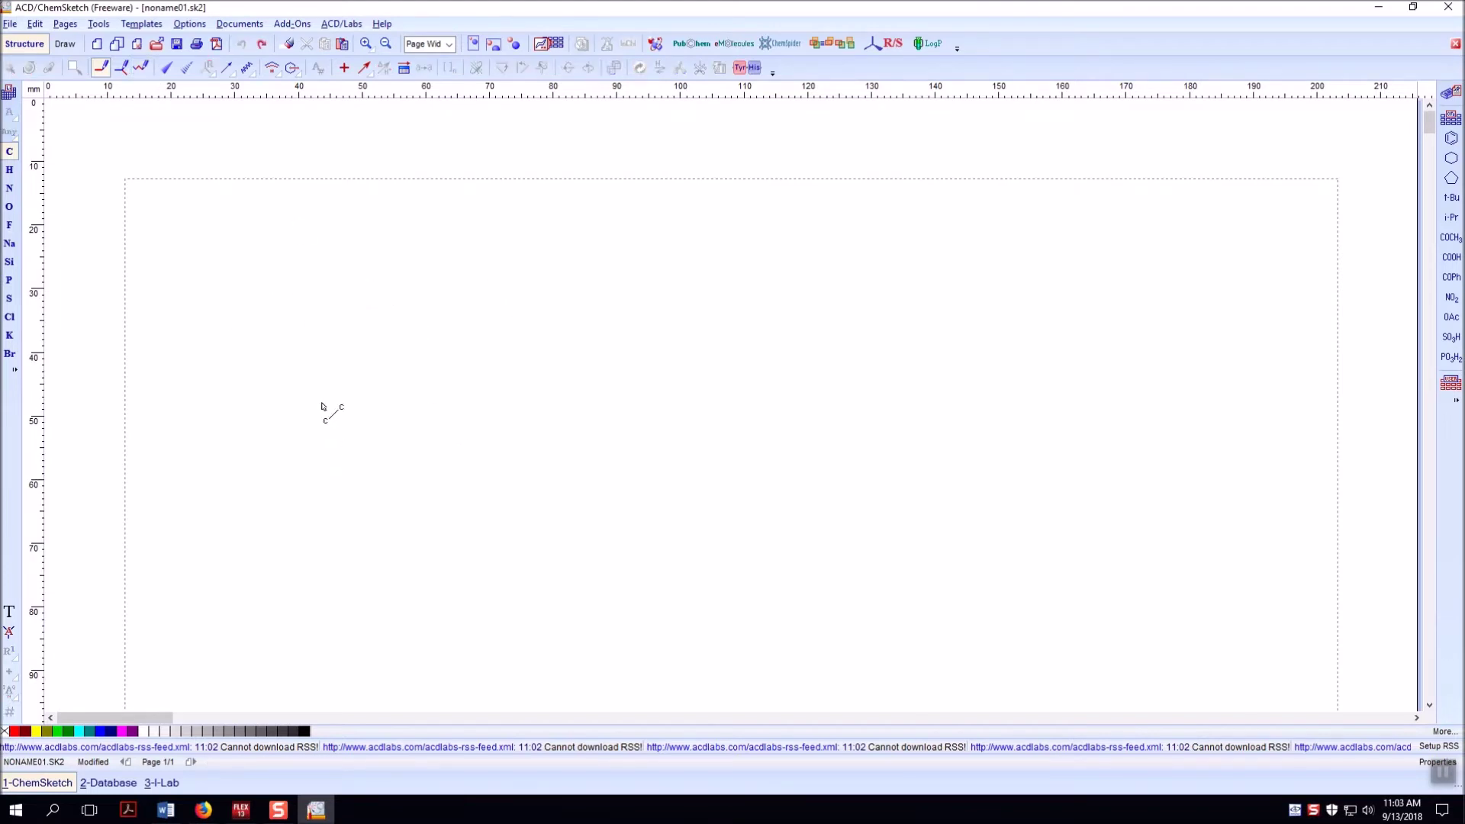
Draw a straight zigzag chain of seven carbons with the Draw Chains tool.
left_click(141, 67)
left_click_drag(263, 366, 478, 371)
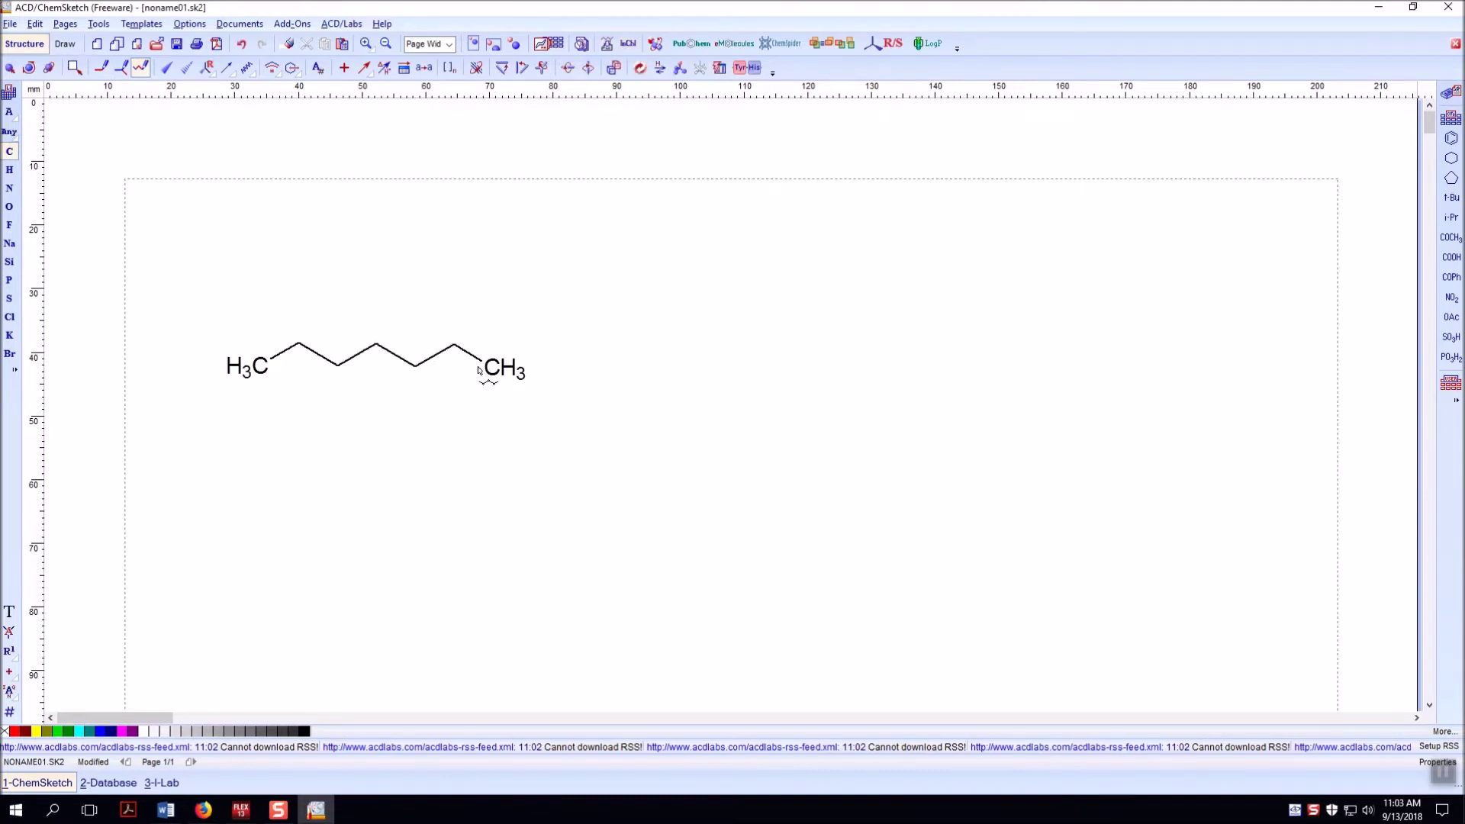
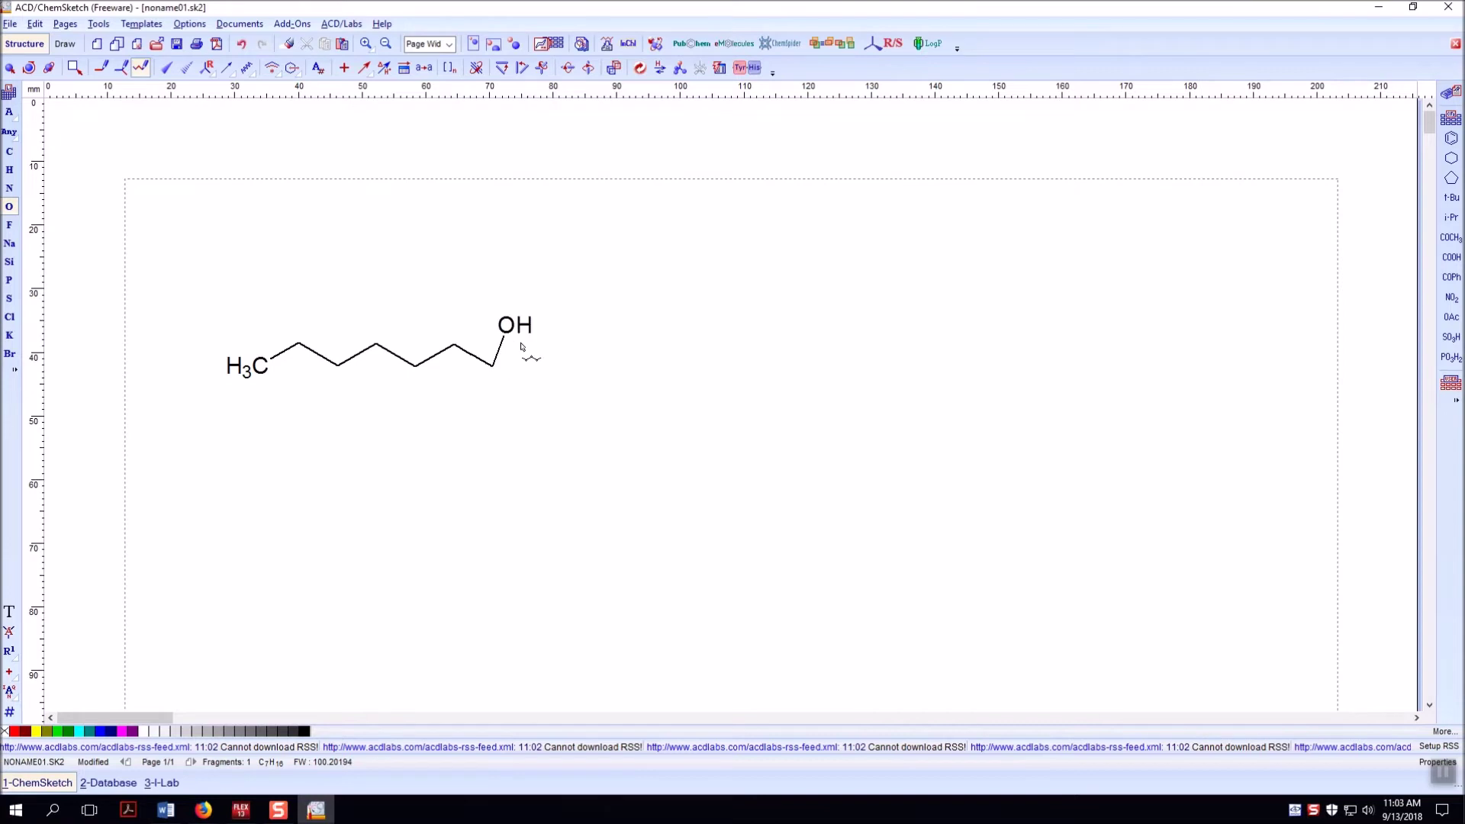
Complete the carboxylic acid at the chain's end by adding a lower OH and double-bonding the upper oxygen.
left_click(100, 67)
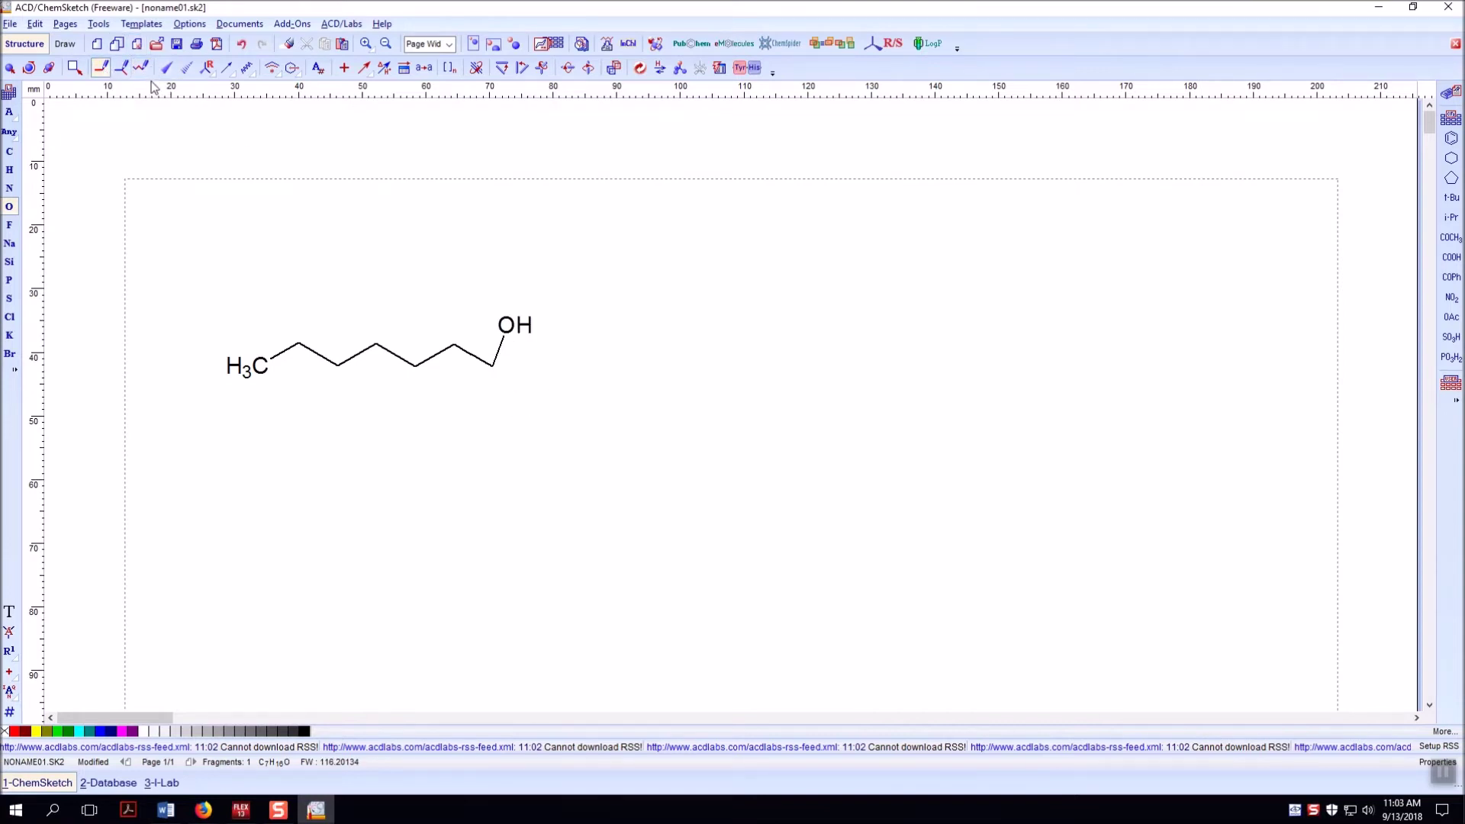
left_click_drag(499, 381, 527, 402)
left_click(501, 357)
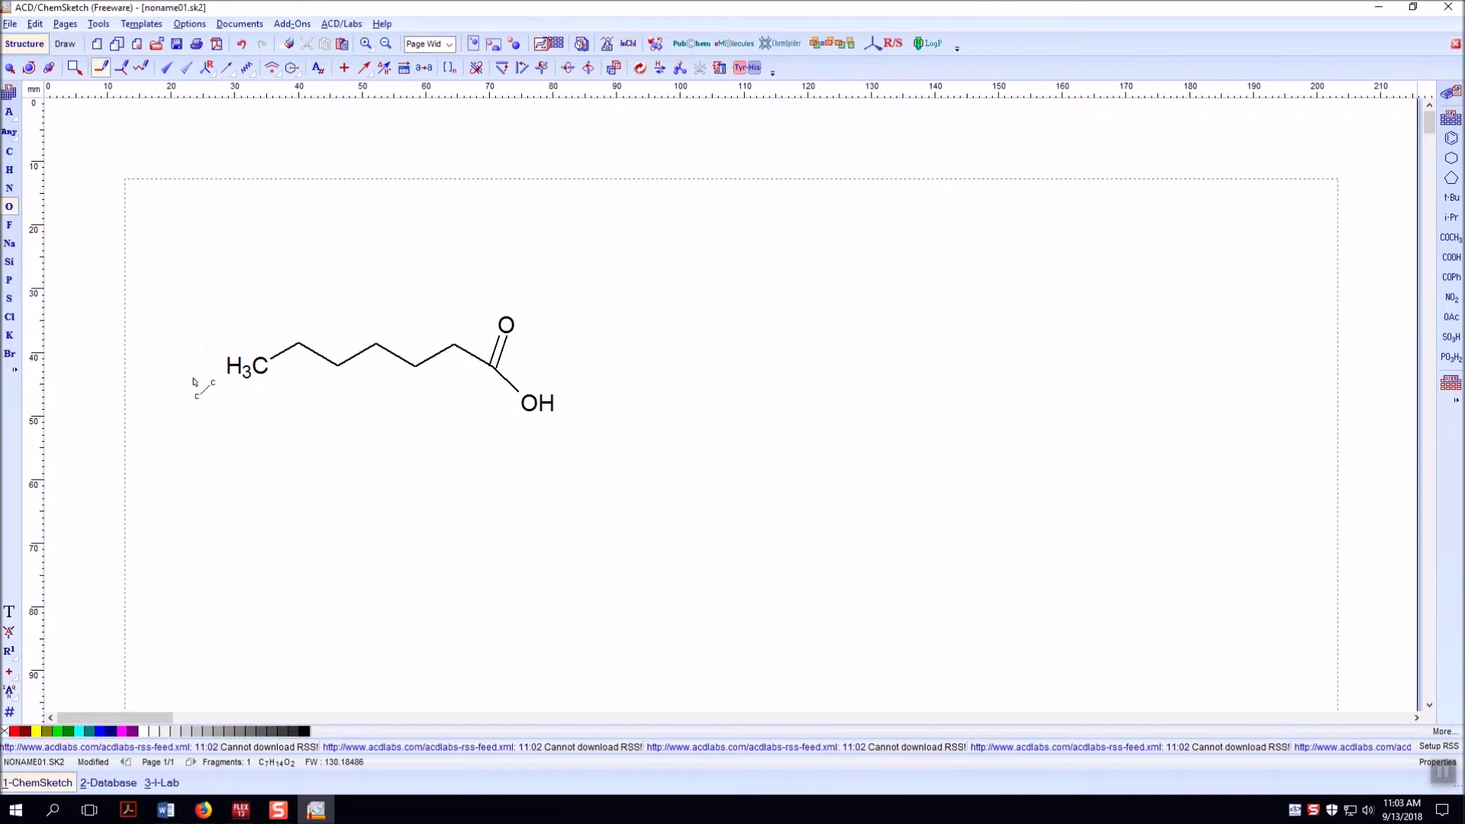
Attach a bromine atom below the third carbon, counted from the carboxylic acid carbon.
left_click(8, 353)
left_click_drag(415, 366, 412, 419)
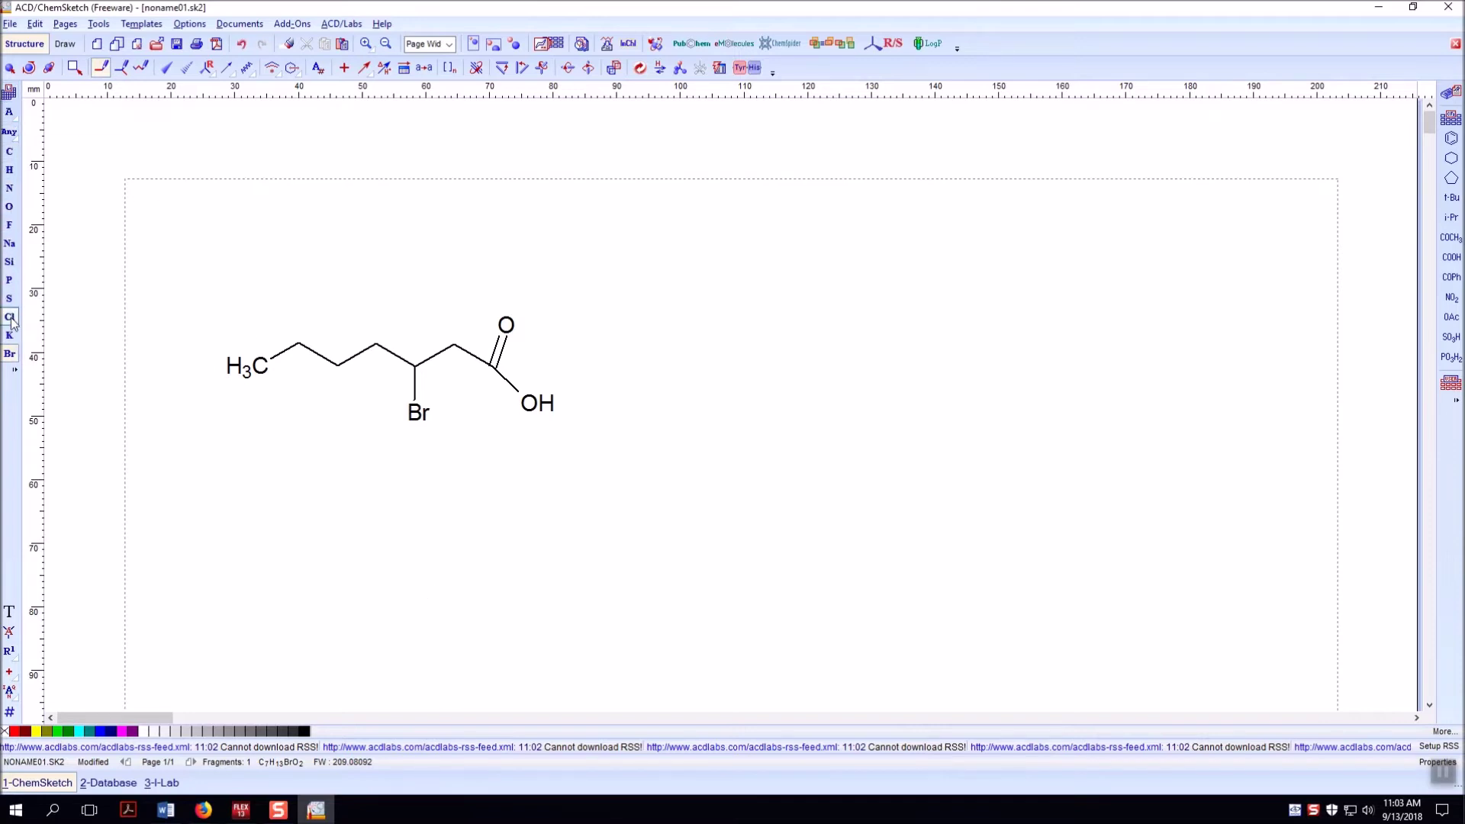
Look through elements such as antimony in the Periodic Table of Elements and close it without choosing one.
left_click(10, 91)
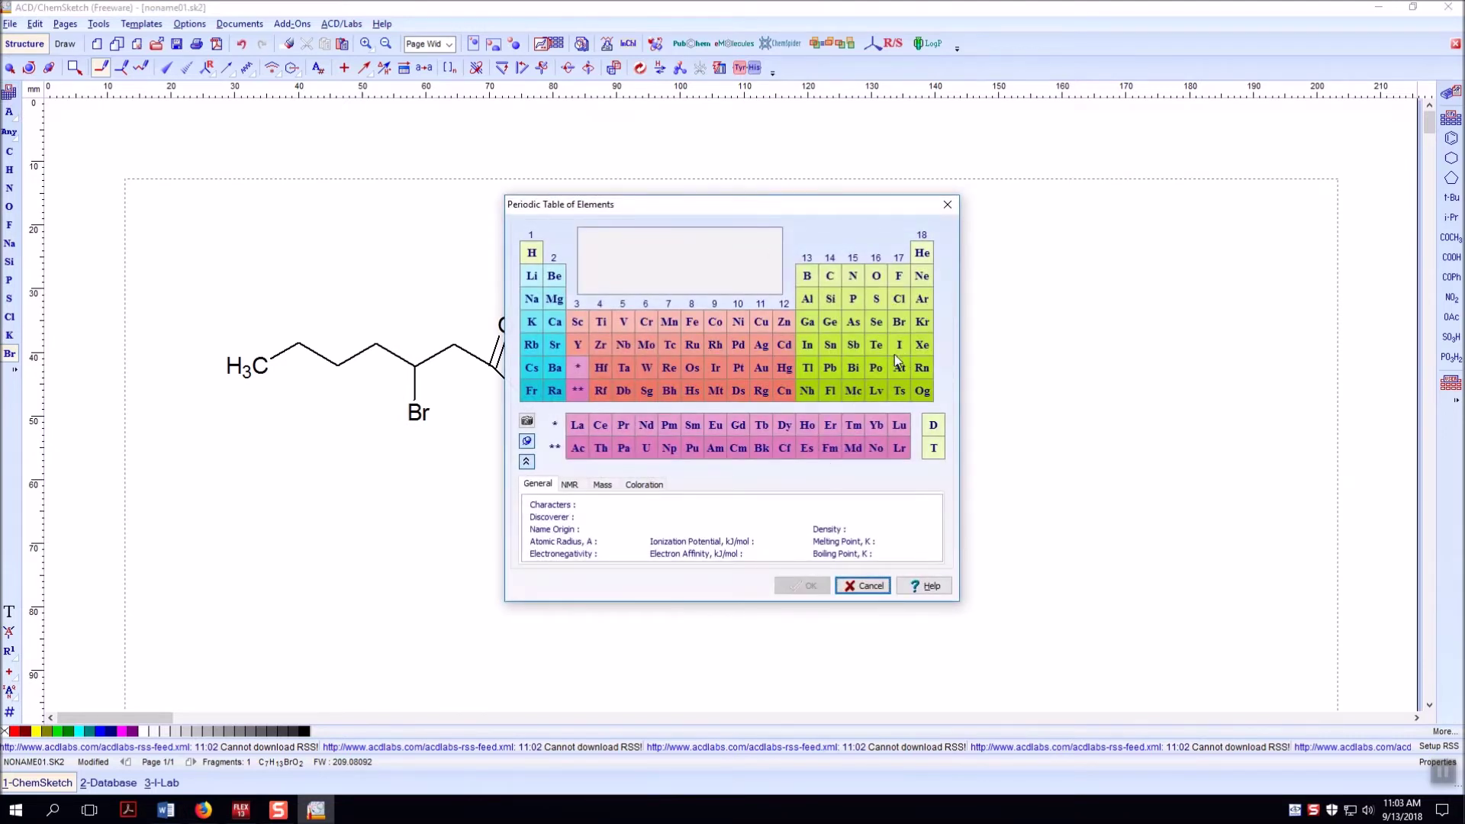
left_click(877, 300)
left_click(853, 344)
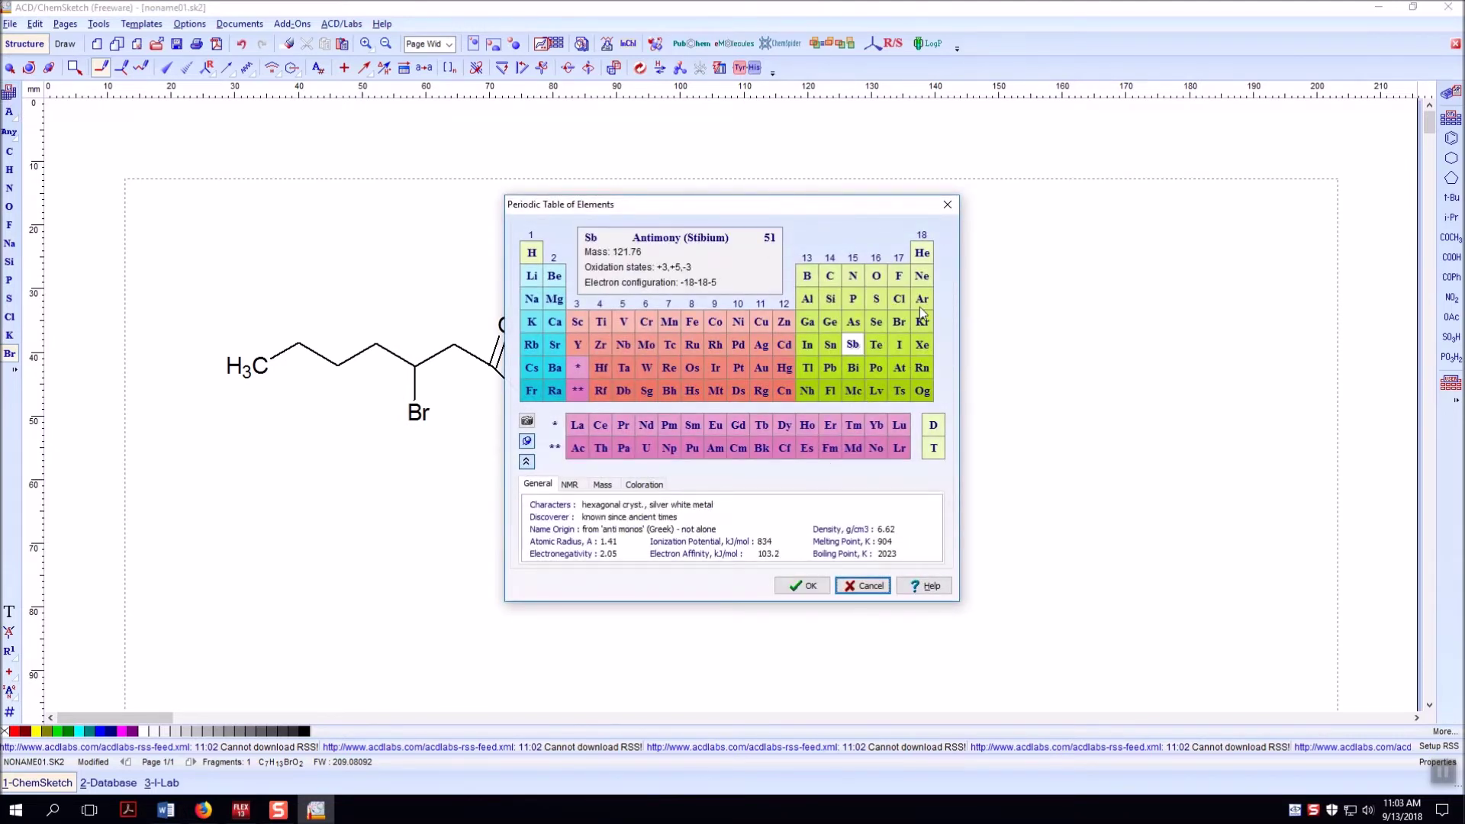
left_click(946, 206)
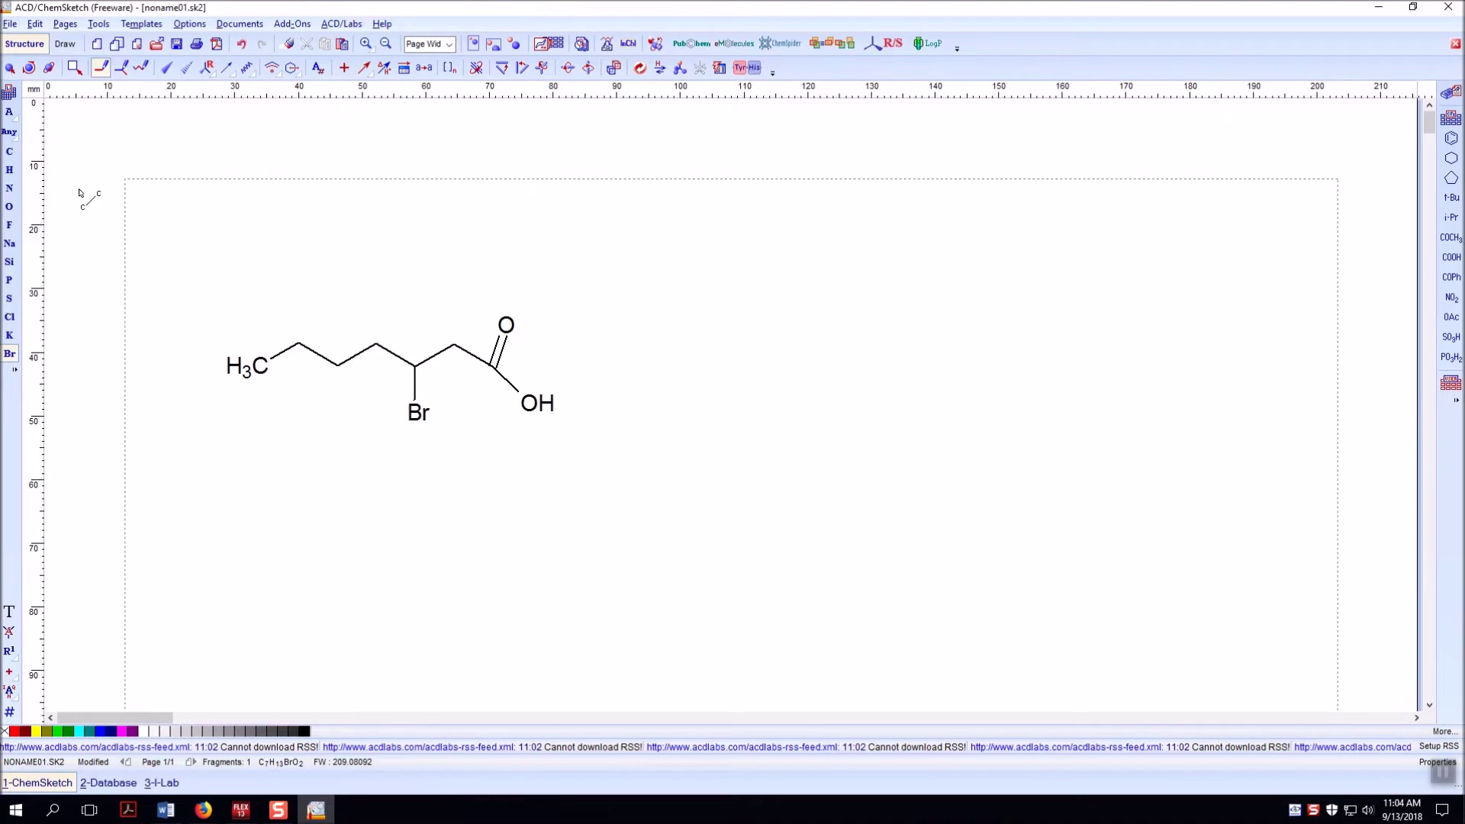
With carbon active, make the bond between the fifth and sixth carbons of the chain a double bond.
left_click(9, 151)
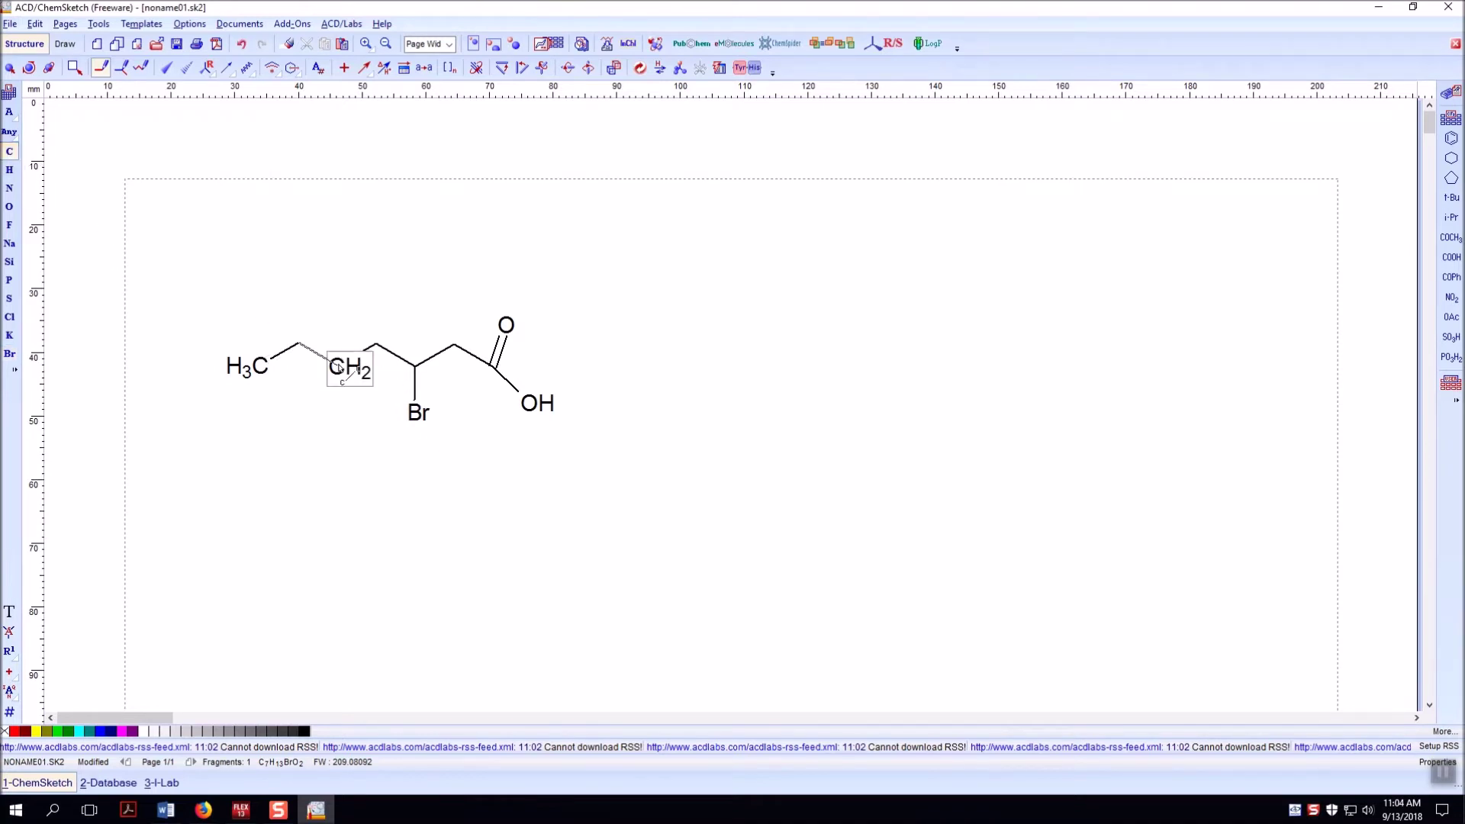
left_click(336, 365)
Select the whole molecule, apply Clean Structure to tidy its bond angles and lengths, and deselect it.
left_click(8, 70)
left_click_drag(167, 263, 636, 461)
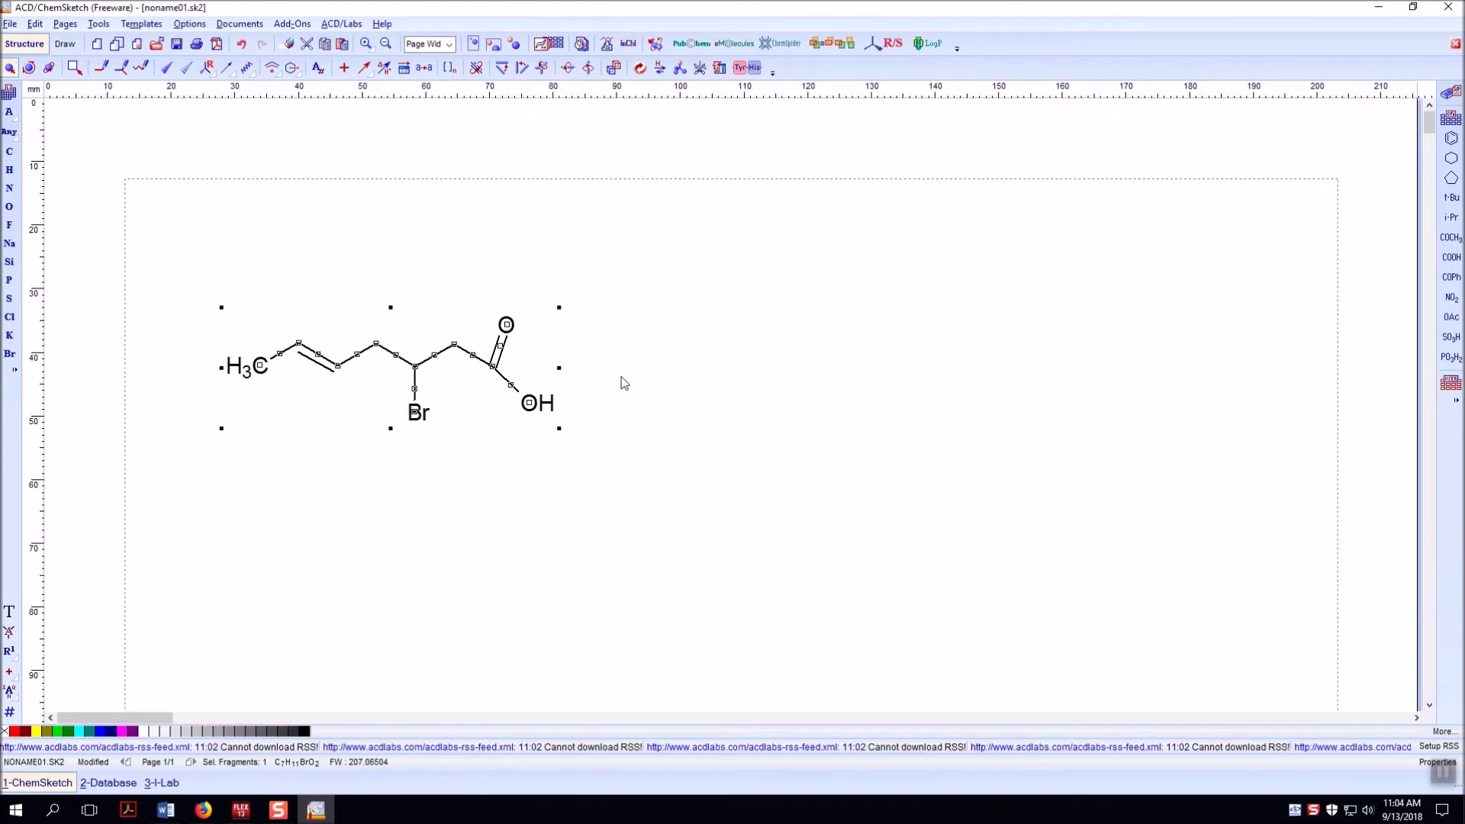
left_click(639, 68)
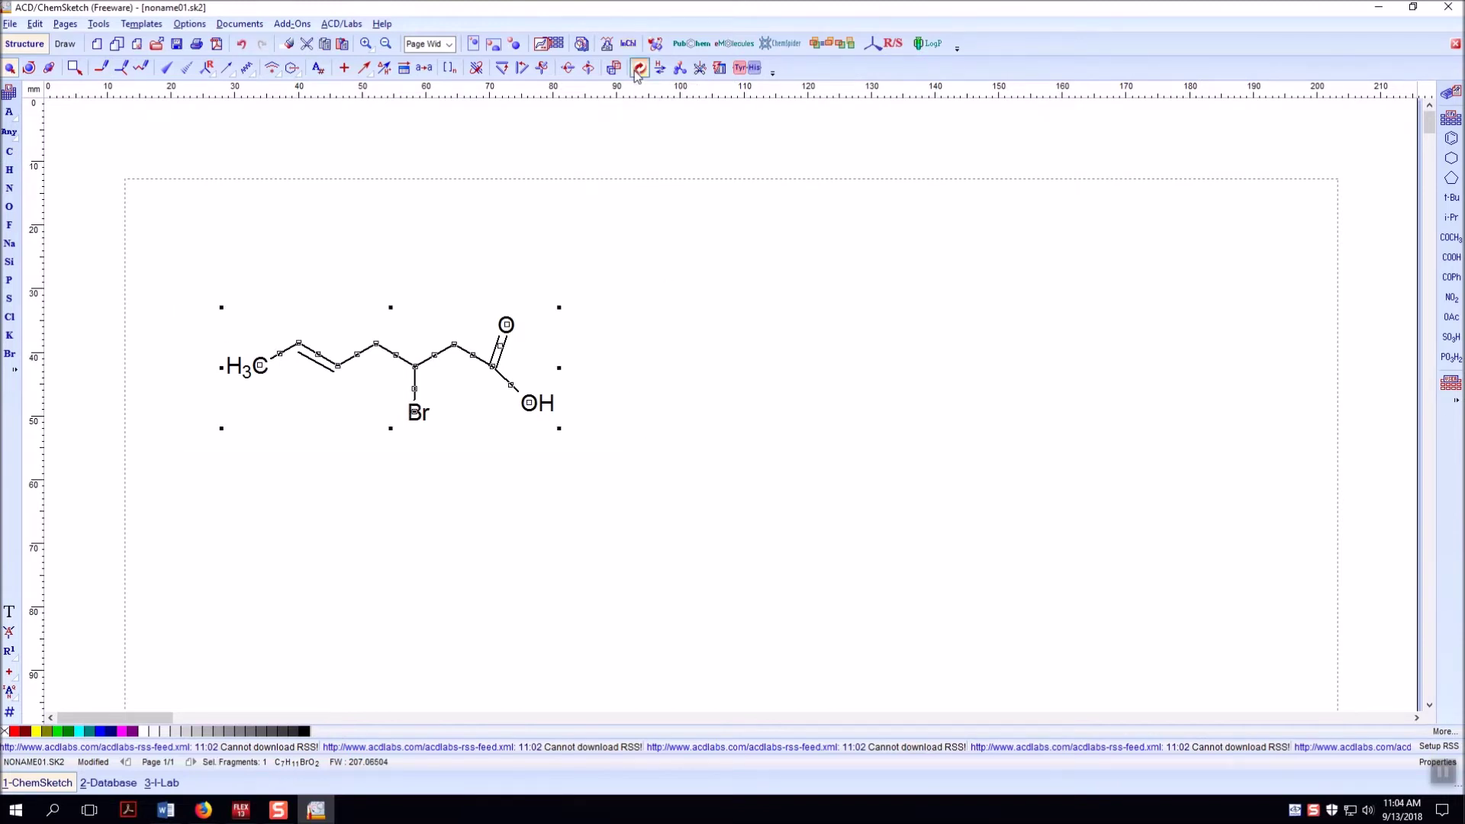
left_click(98, 24)
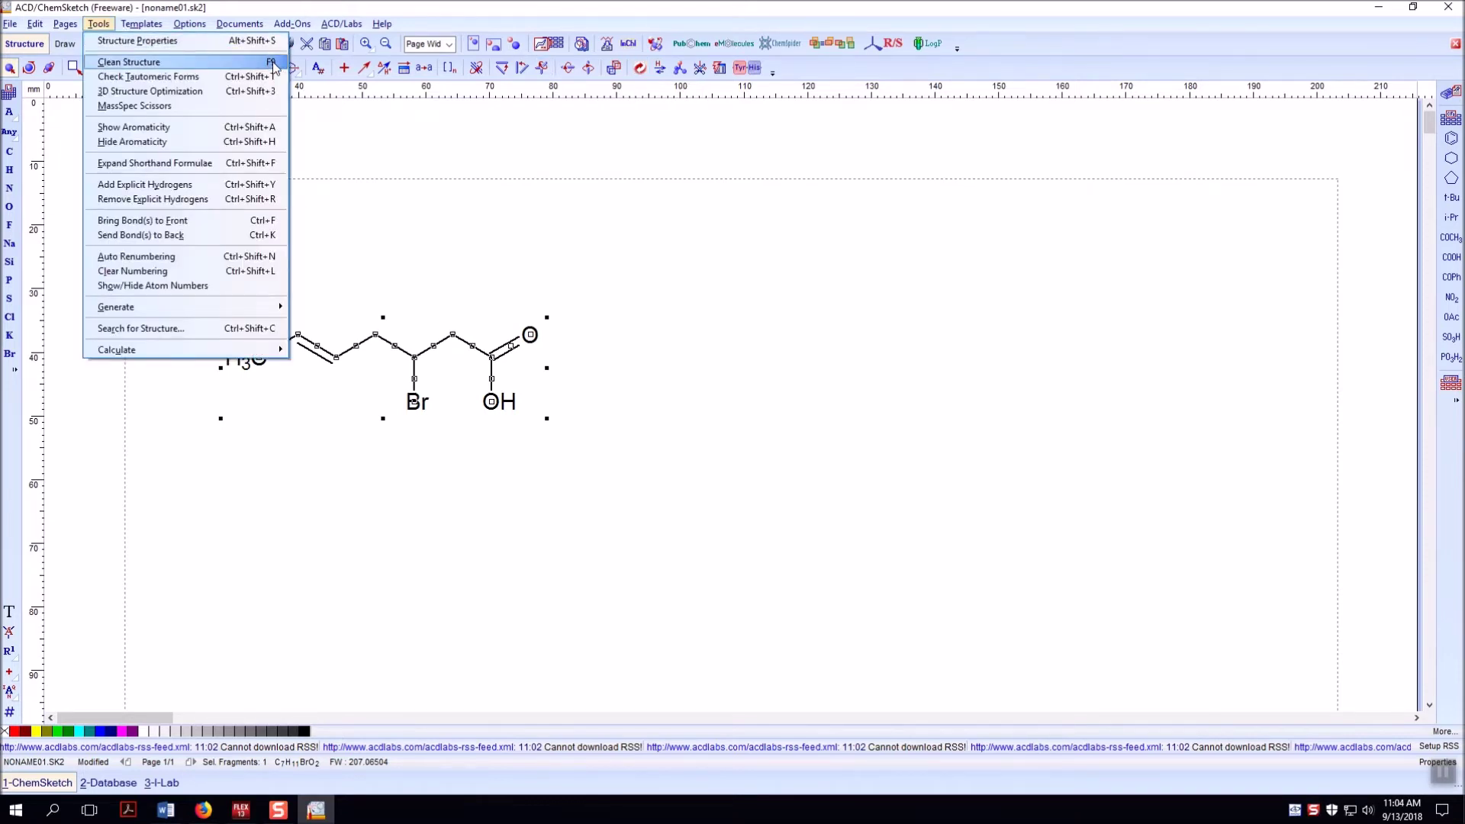
left_click(778, 378)
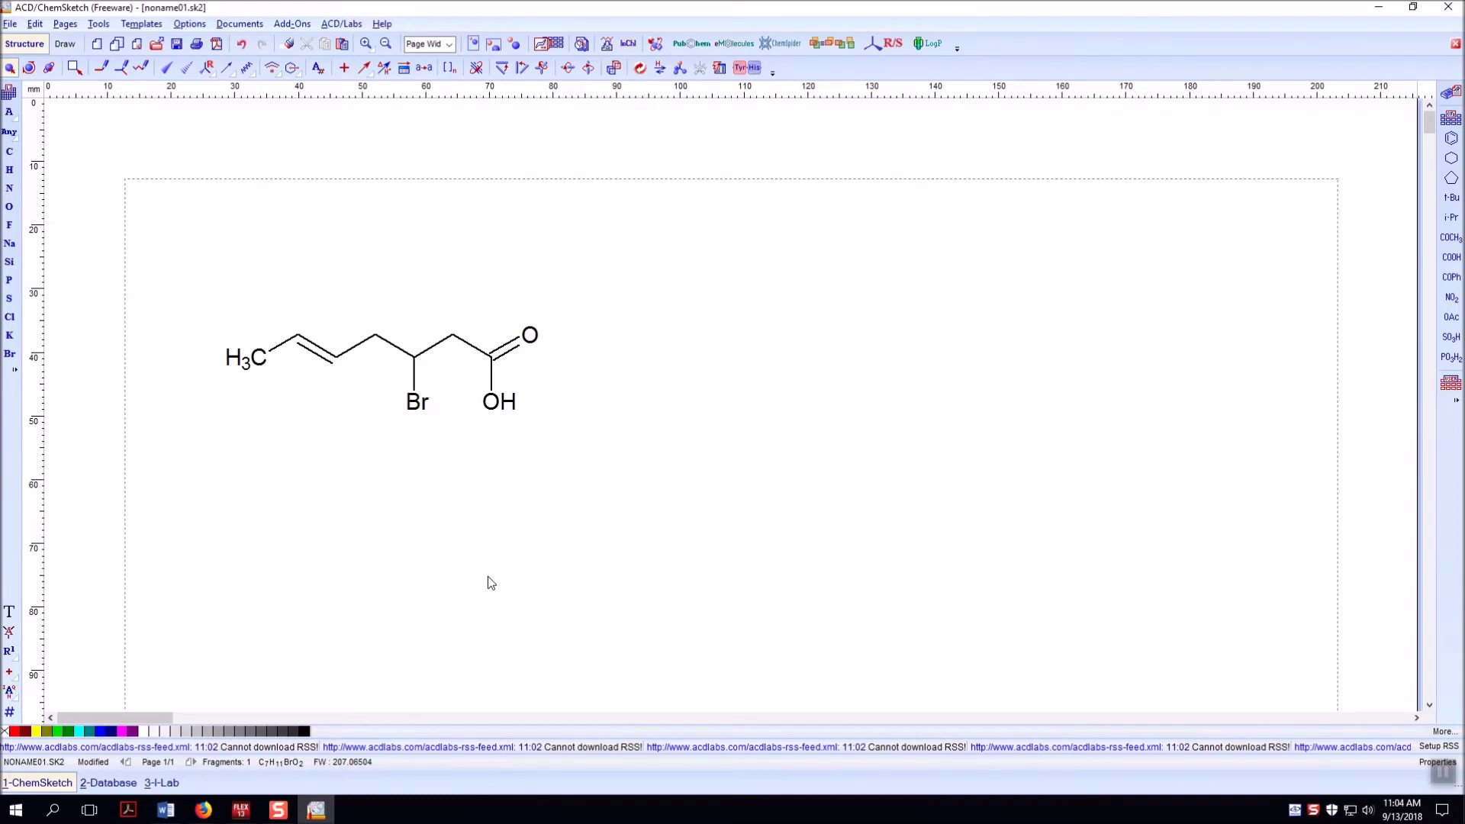
Switch to the blank Word document and enter the title "Organic Chemistry Lab Project" with the author's full name below it.
left_click(166, 809)
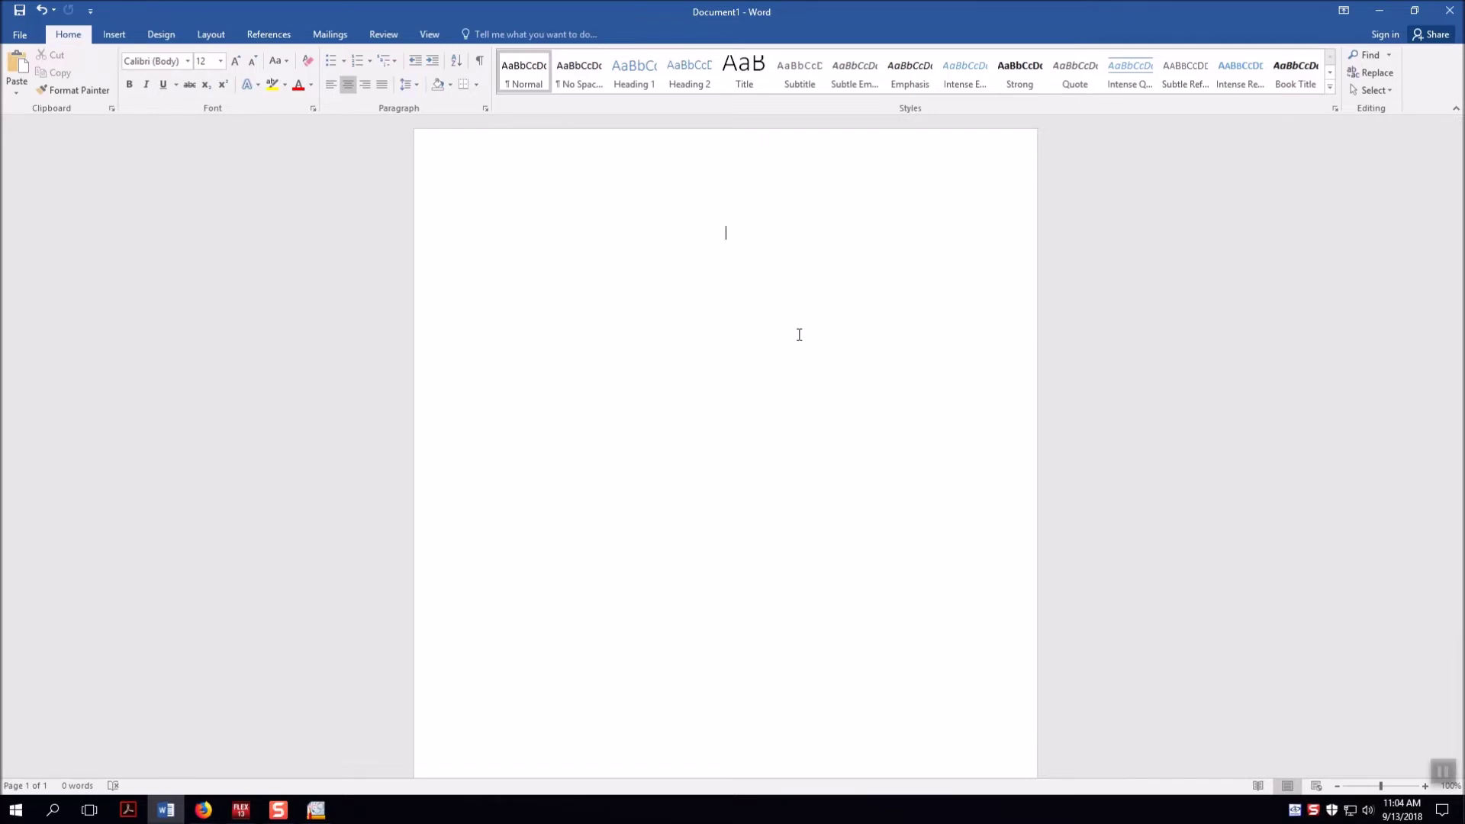
type("Organic Chemistry Lab F")
type("roject")
key("Return")
type("Colin Henke")
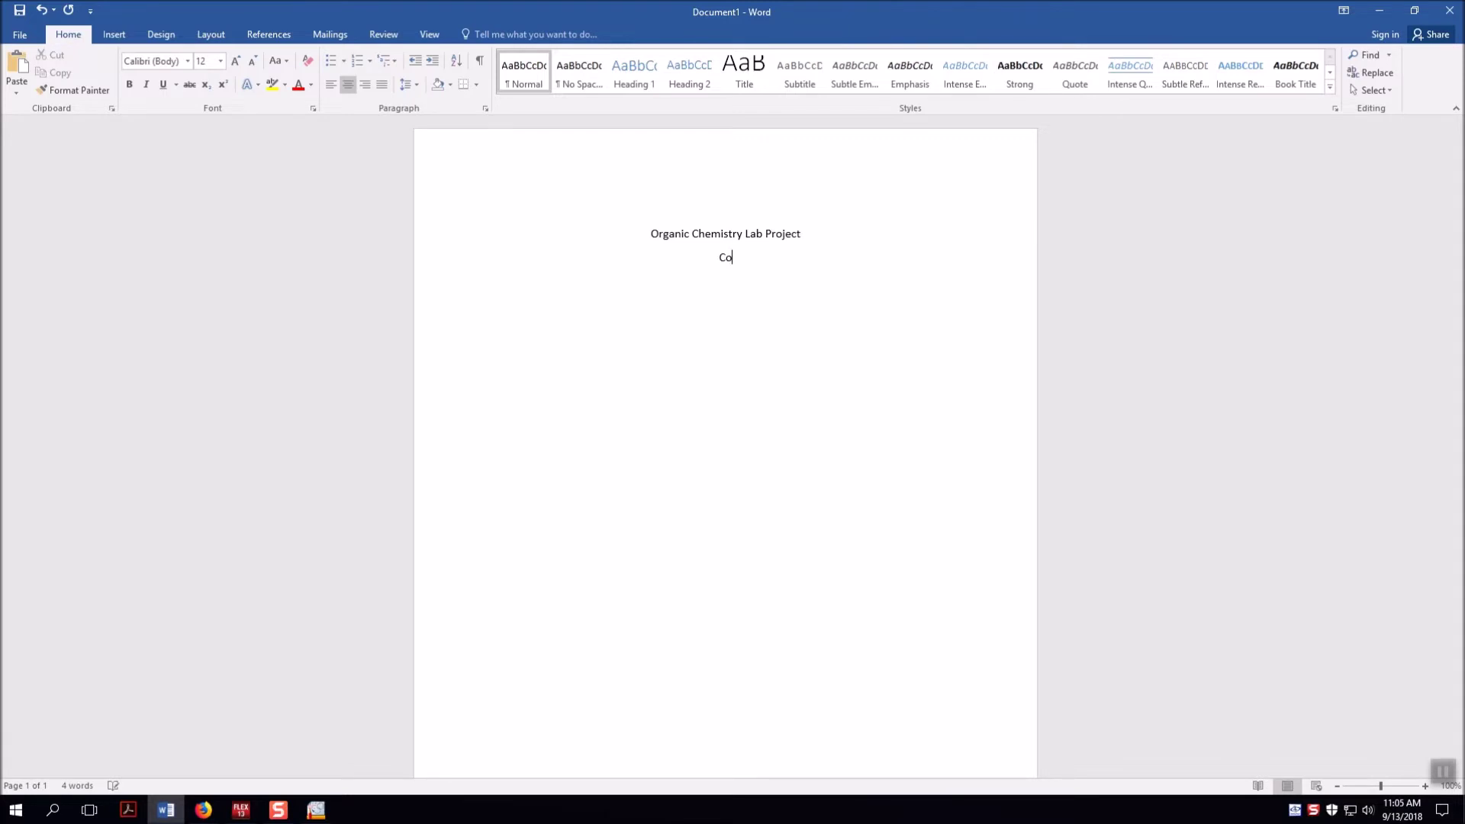
key("BackSpace")
key("BackSpace")
type("ck")
key("Return")
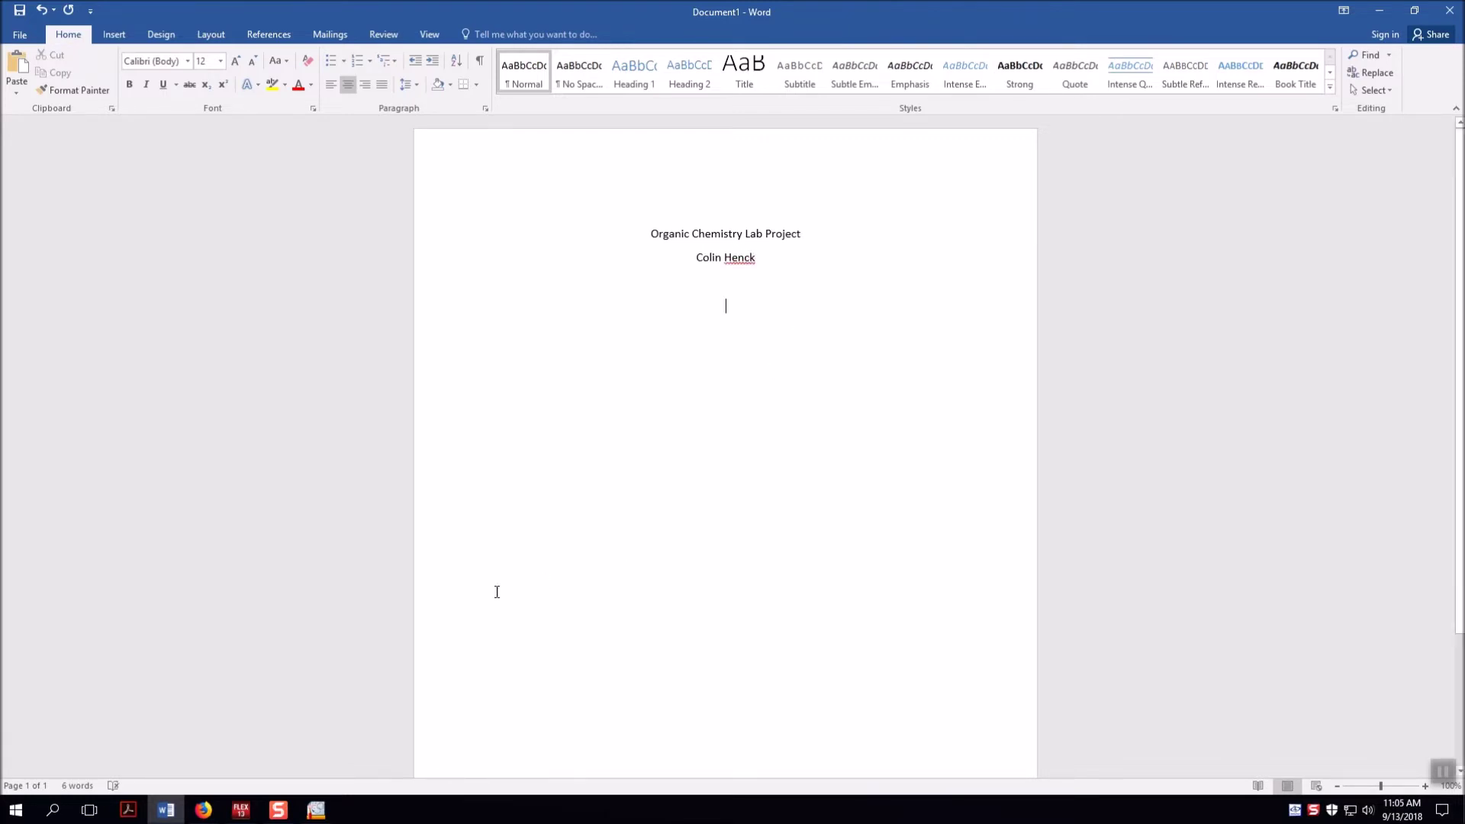
Switch back to ChemSketch, select the entire bromo acid molecule and copy it.
left_click(316, 809)
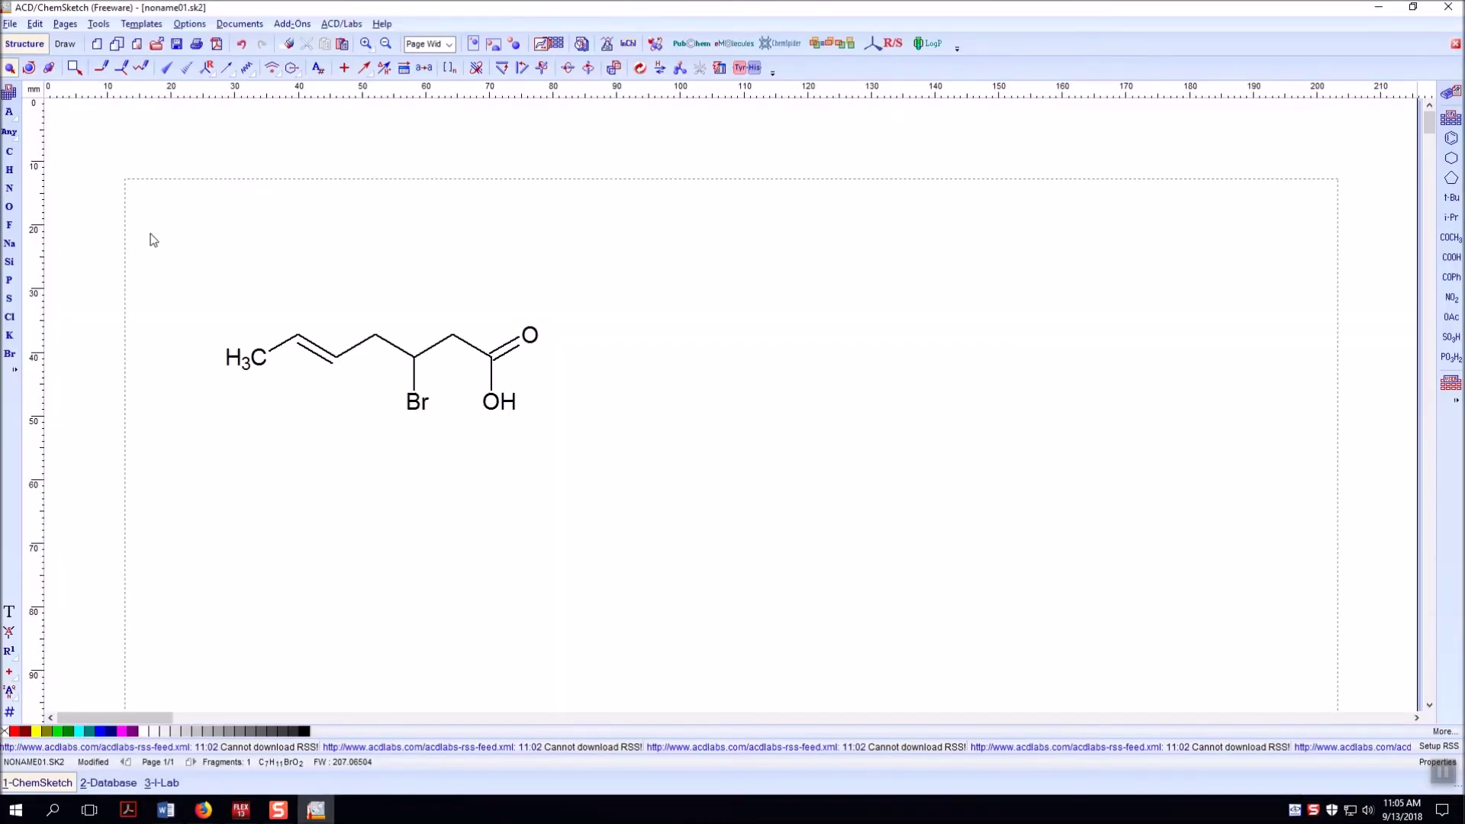
left_click_drag(154, 268, 718, 532)
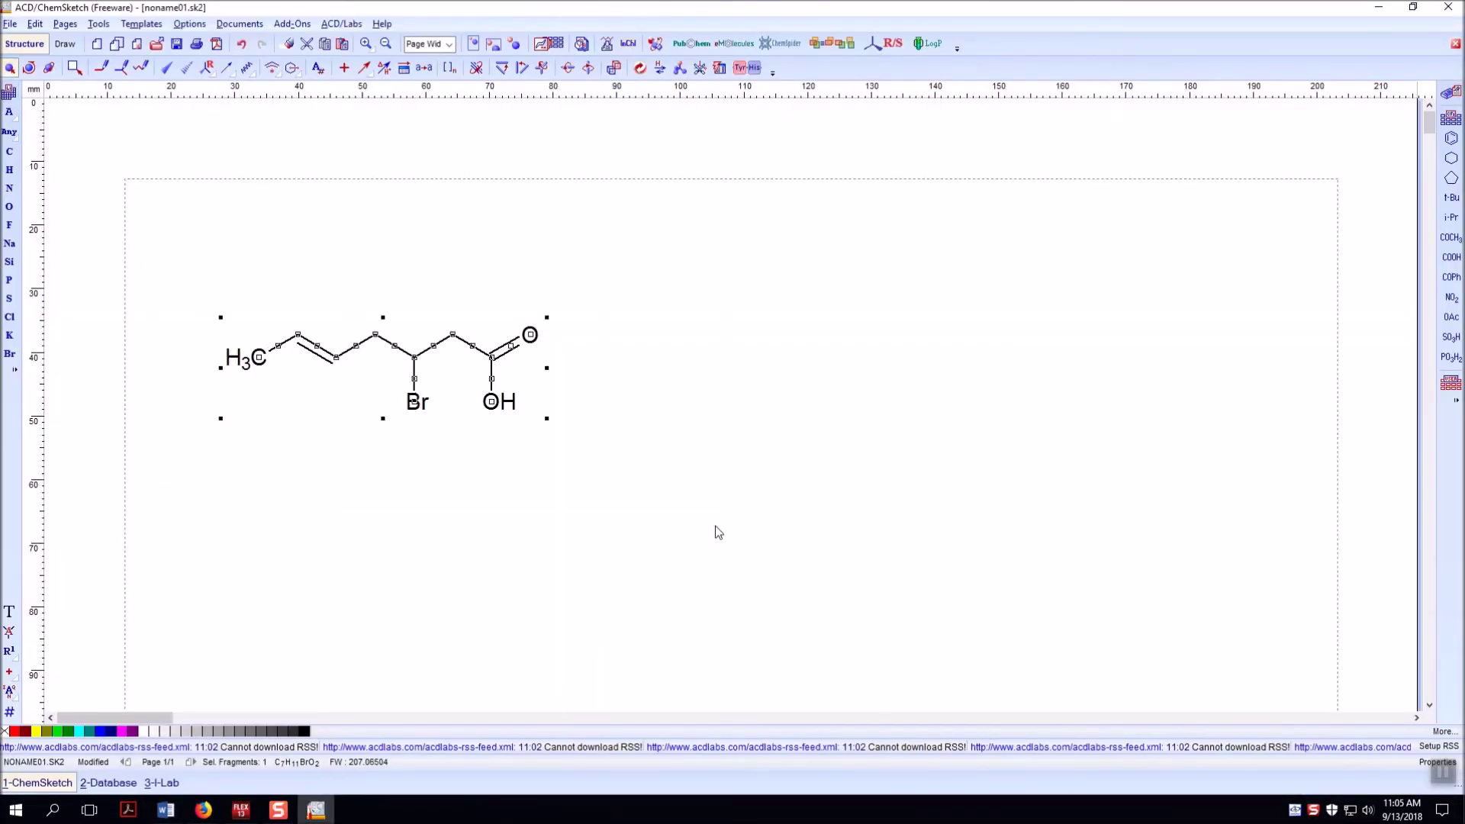
left_click(35, 24)
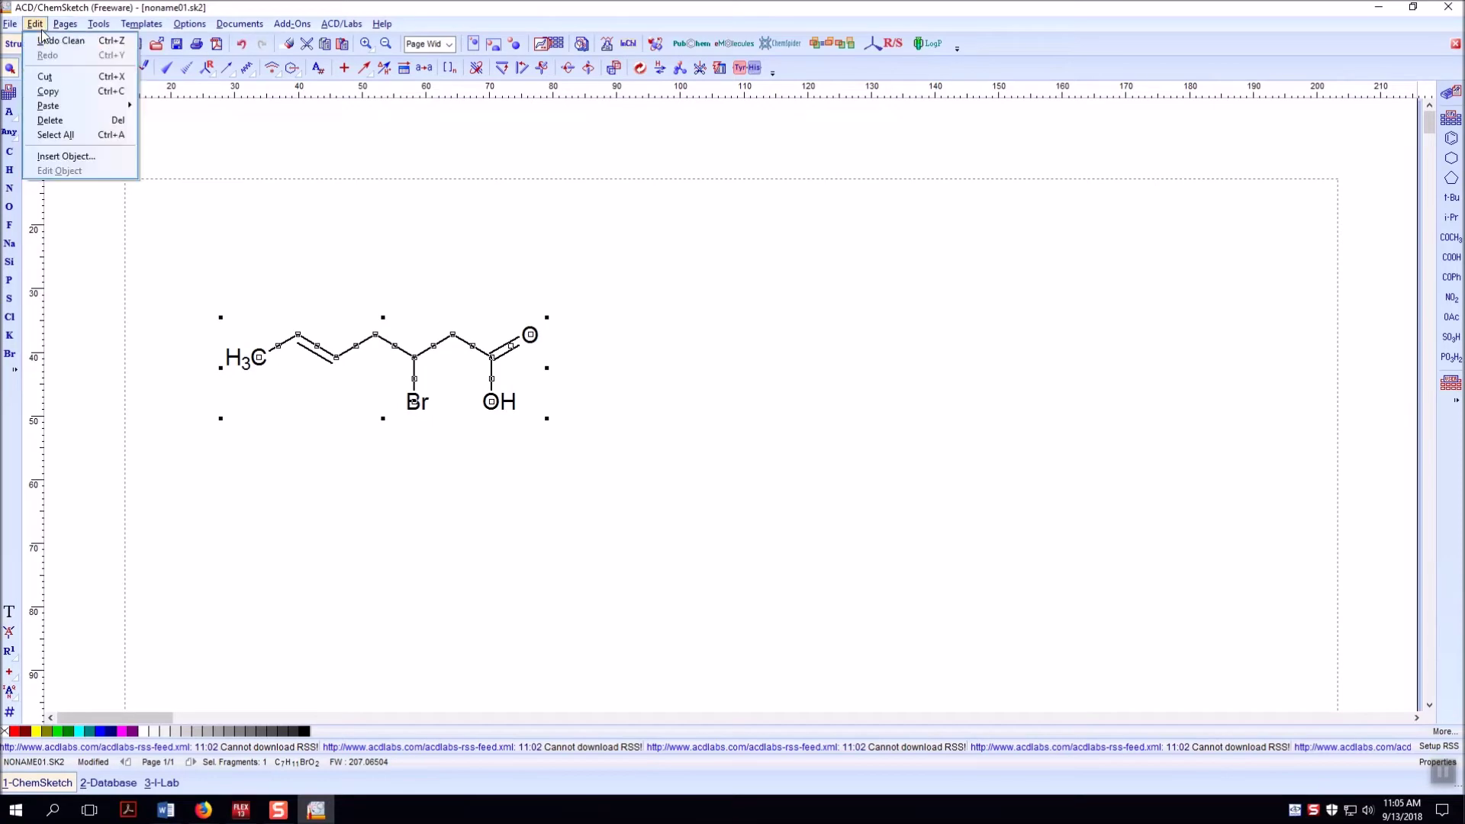
left_click(61, 92)
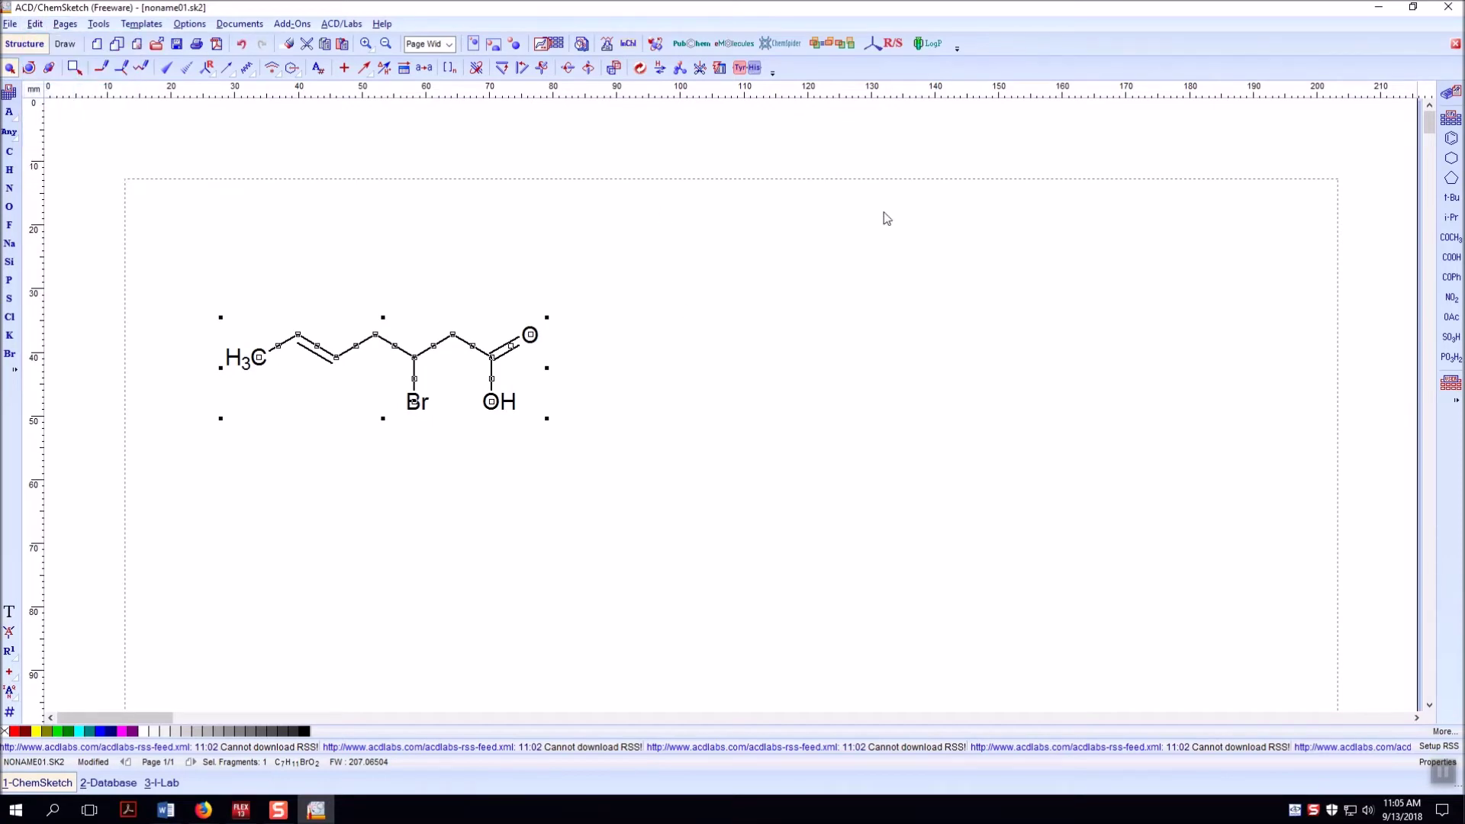
Switch to the Word document, paste the copied molecule centred below the author's name, and enlarge it to a little over twice its size.
left_click(1379, 7)
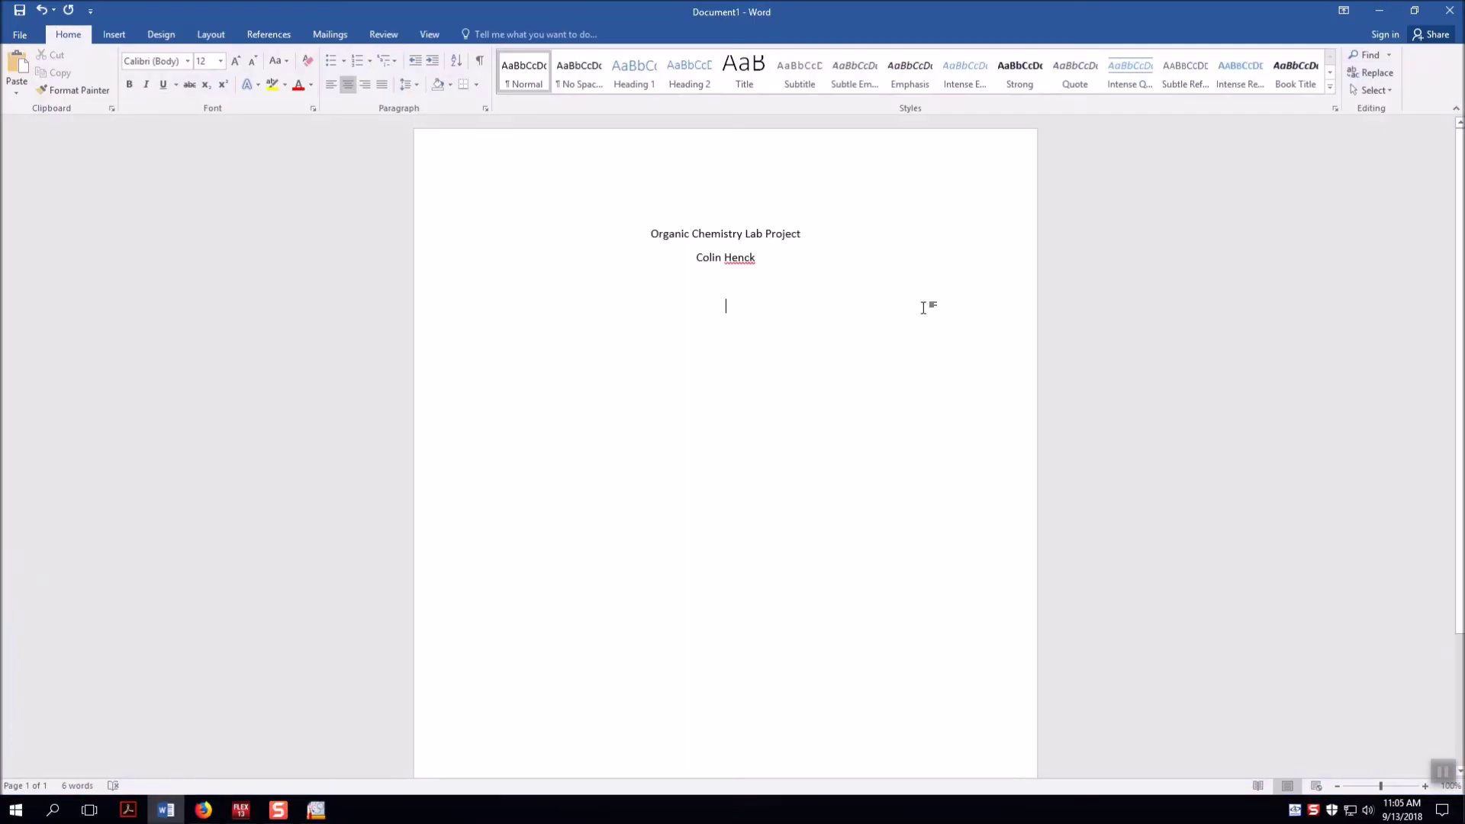
right_click(735, 307)
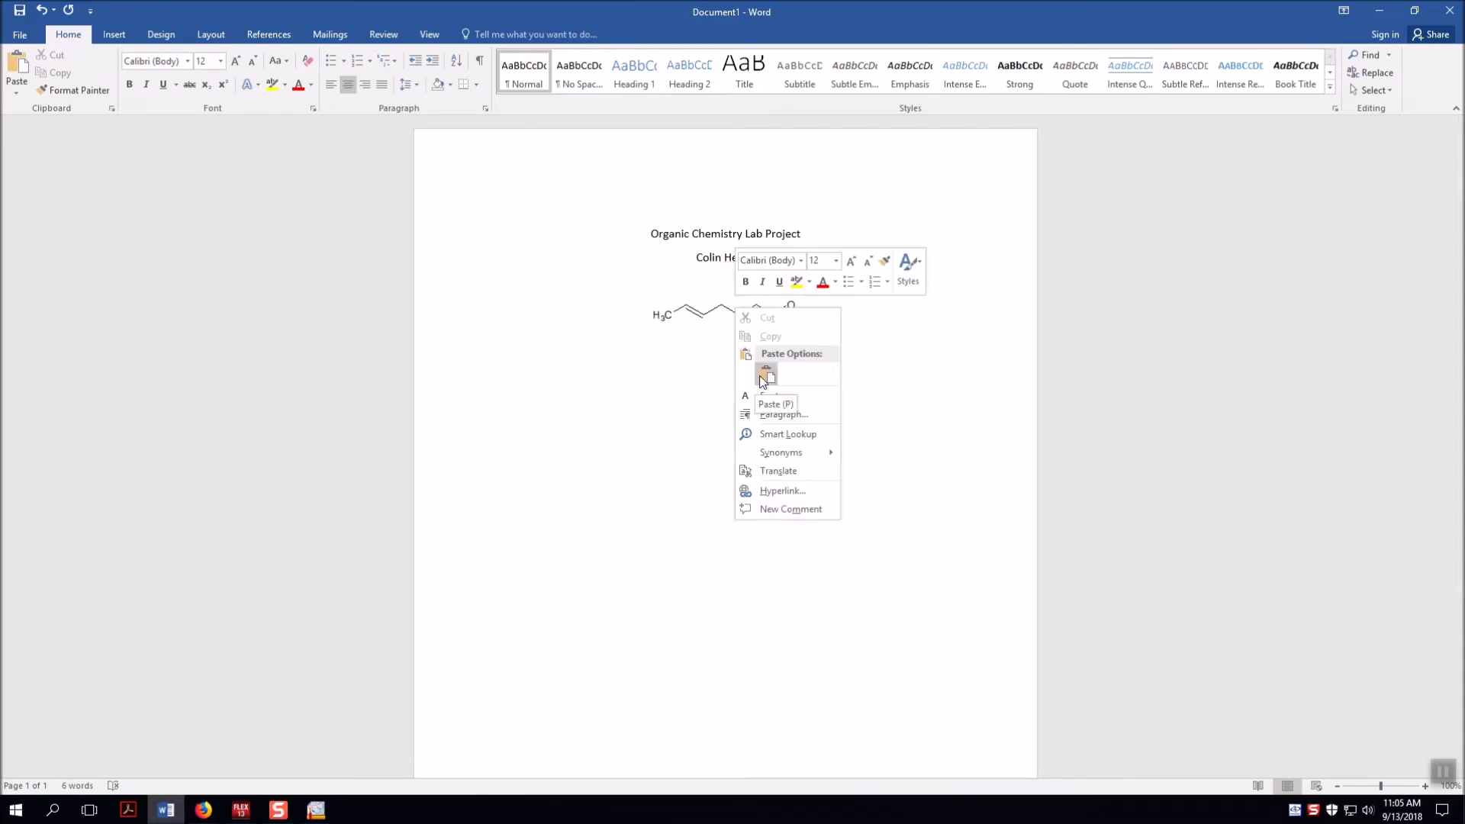
left_click(652, 292)
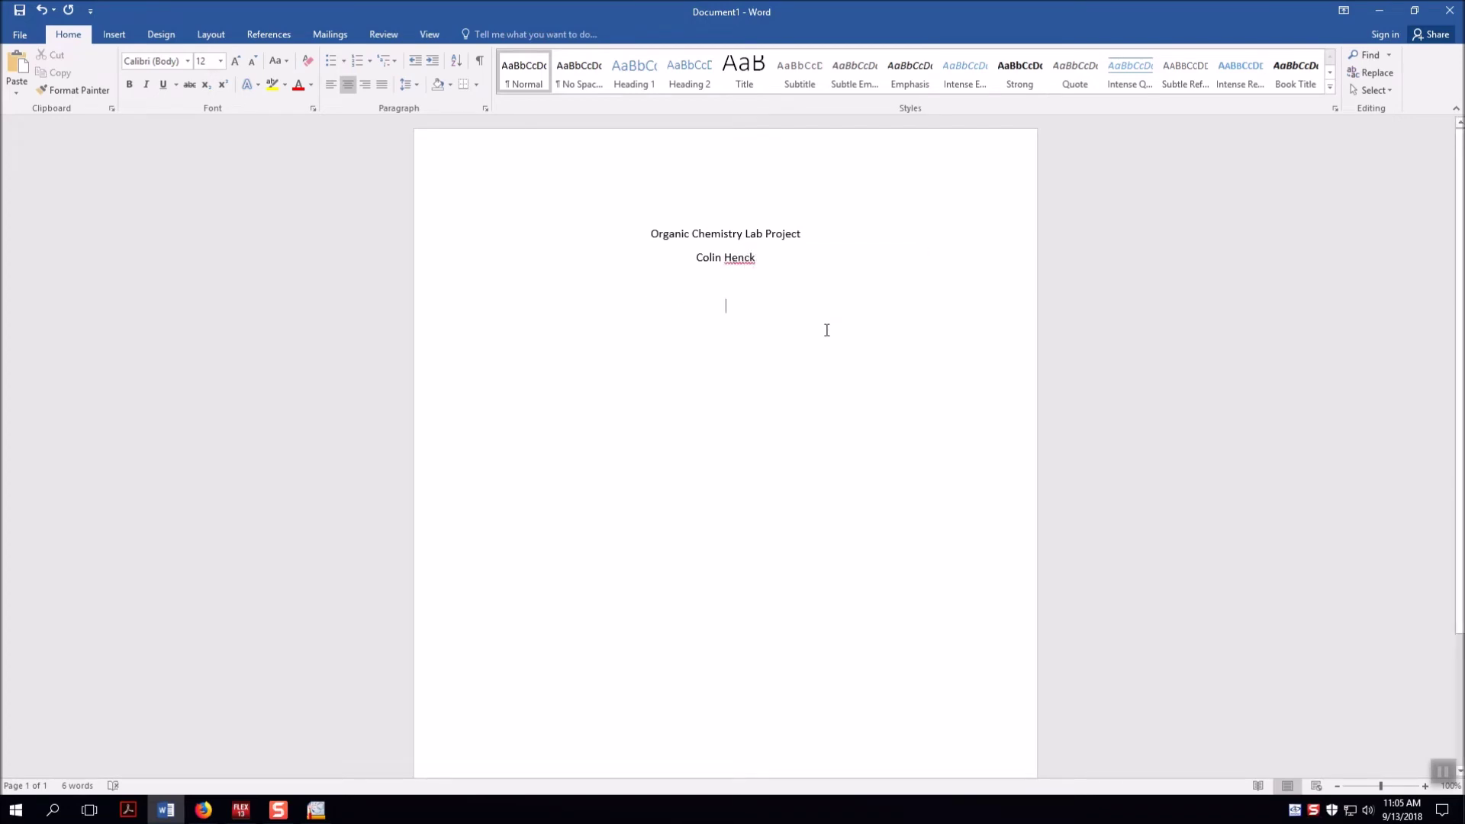
key("ctrl+v")
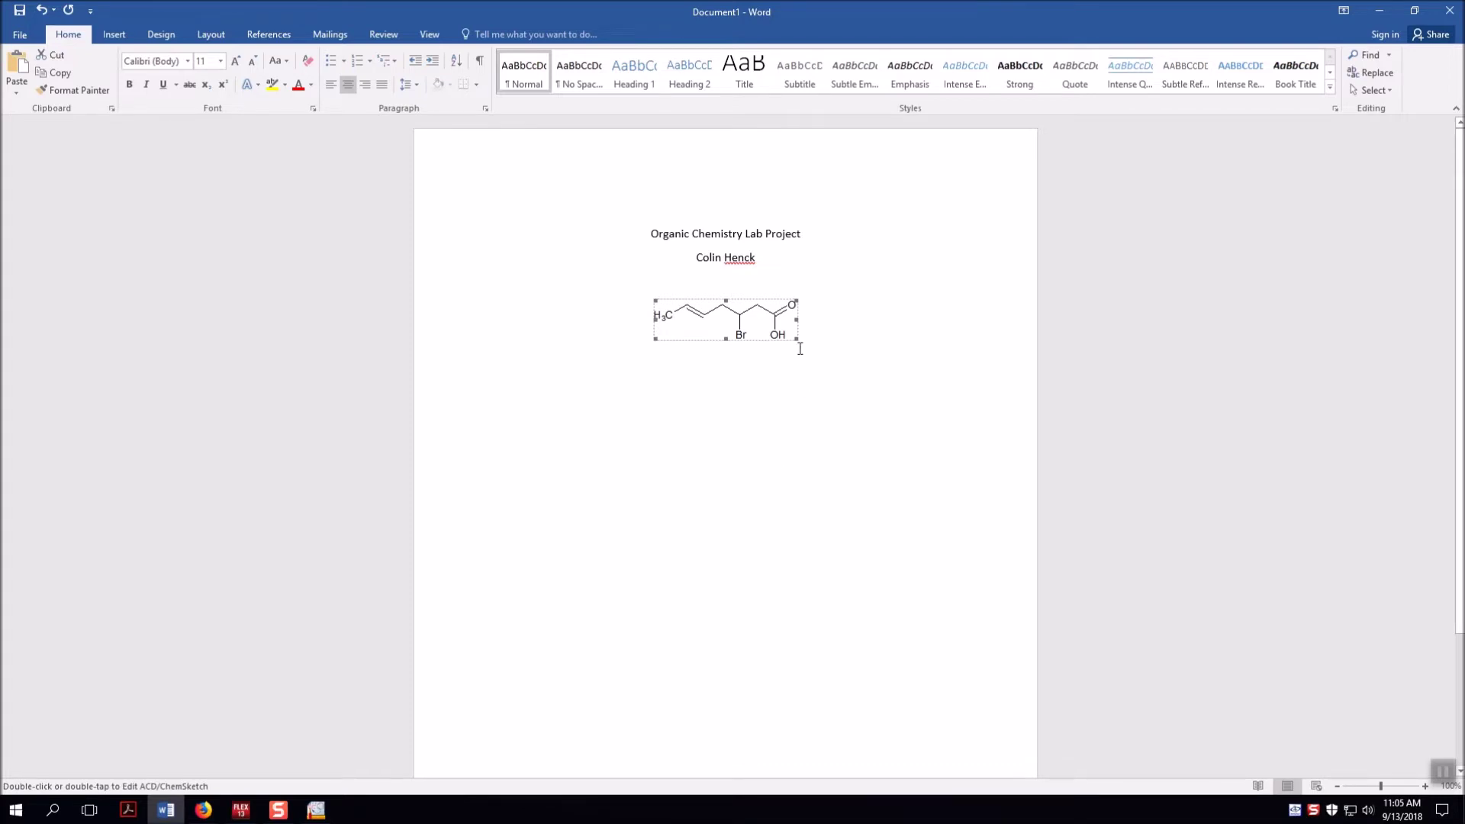
left_click_drag(796, 338, 876, 393)
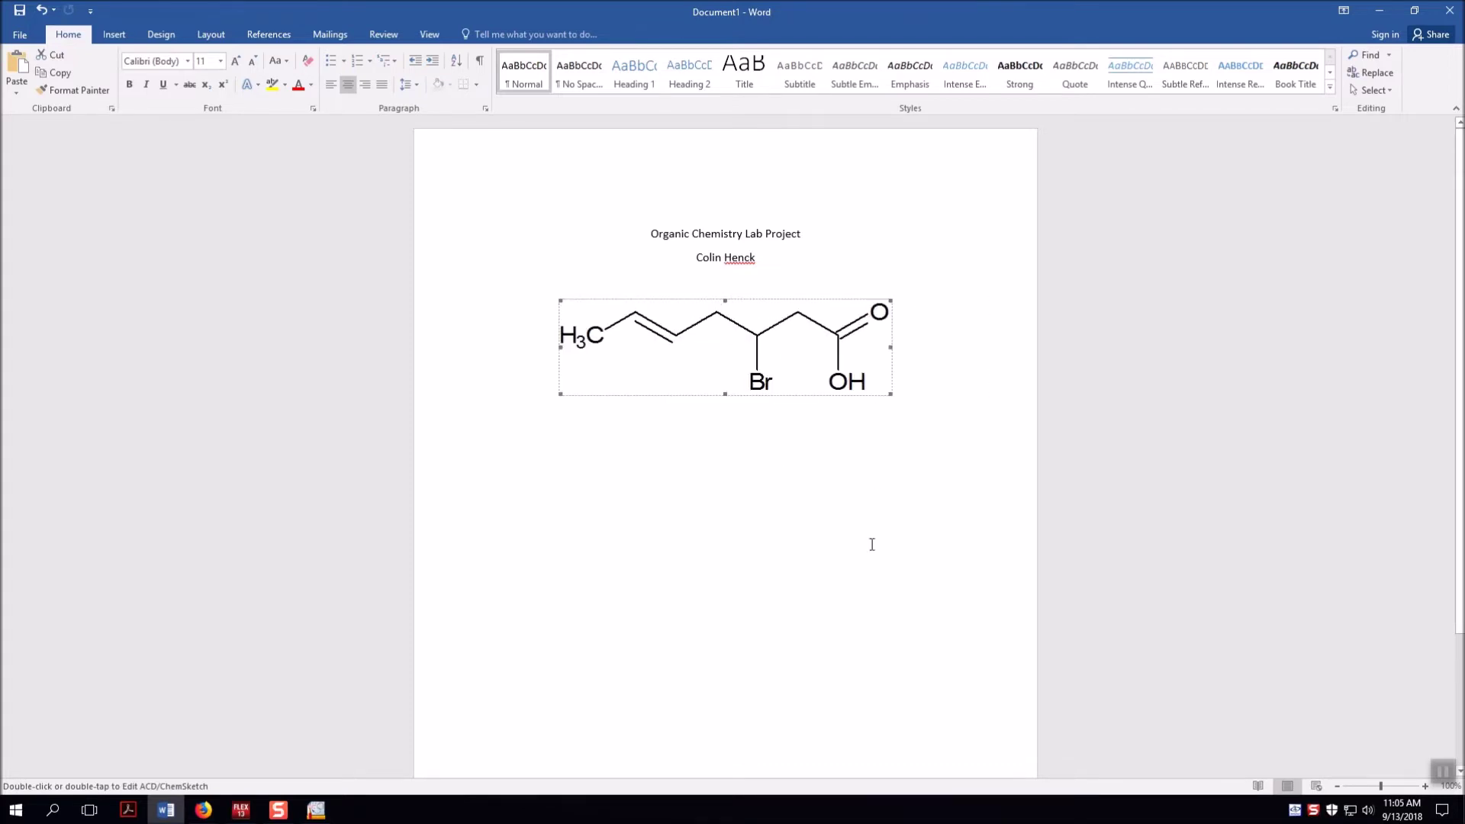
Make the title and author name lines bold and increase their font size to 20 pt.
left_click_drag(790, 282, 632, 235)
left_click(235, 61)
left_click(235, 60)
left_click(235, 60)
left_click(236, 60)
left_click(236, 60)
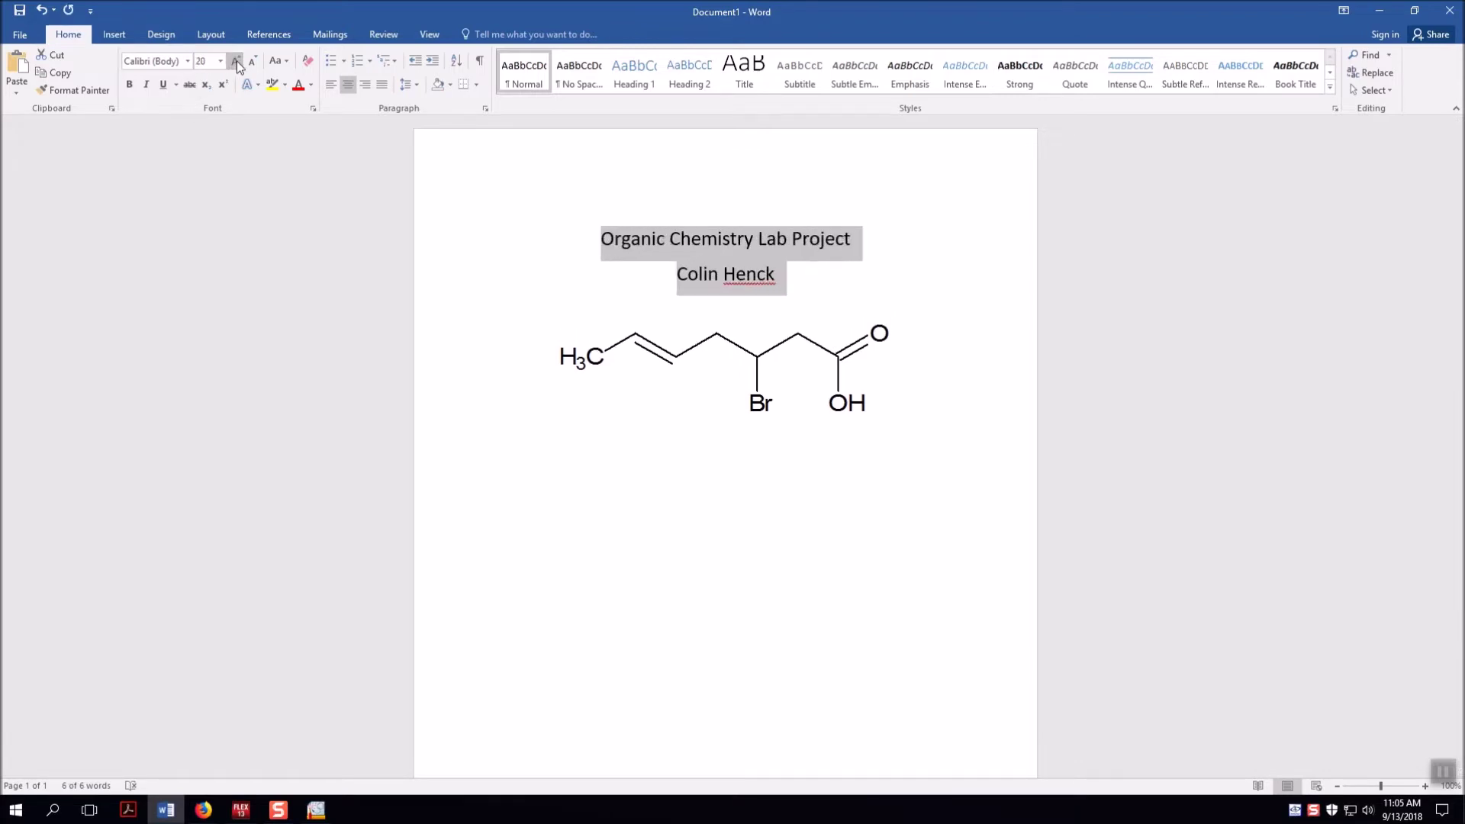
left_click(129, 84)
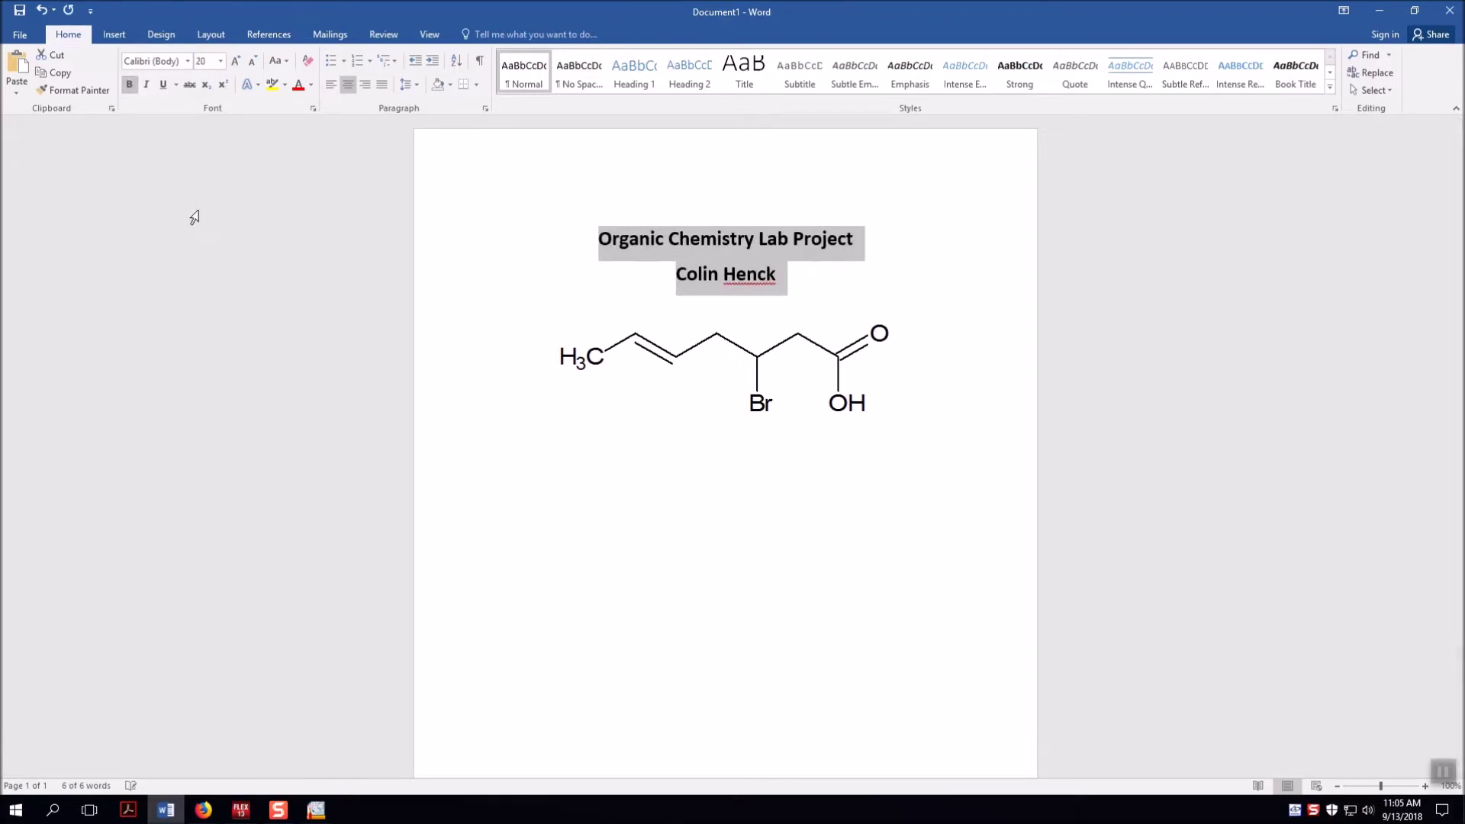
Add the caption "3-bromohept-5-enoic acid" on a new line below the structure and enlarge it to 16 pt.
left_click(649, 412)
left_click(869, 473)
key("Return")
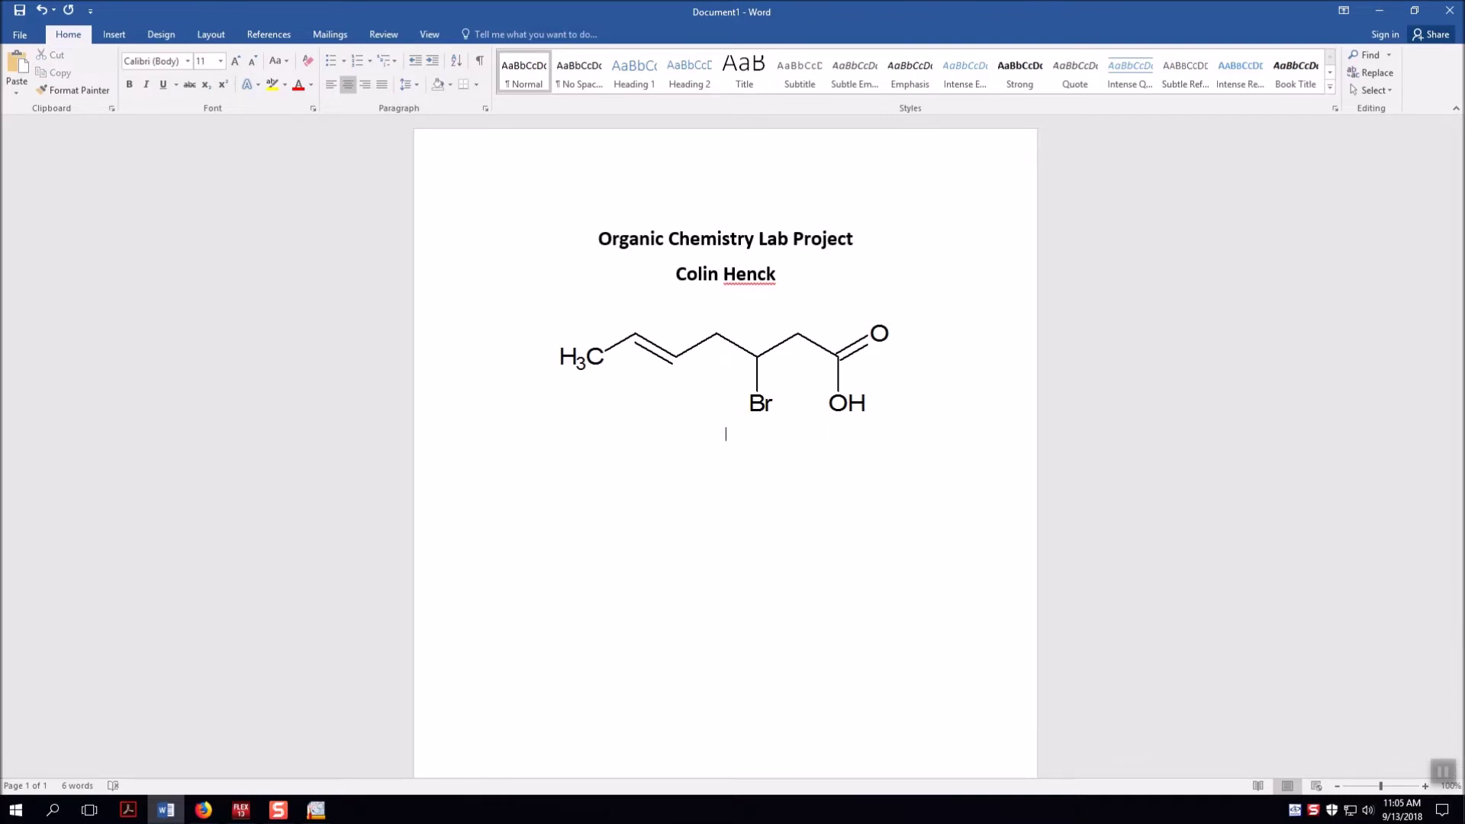
type("3-bromohept-5=")
key("BackSpace")
type("-enoic acid")
left_click_drag(793, 435, 598, 451)
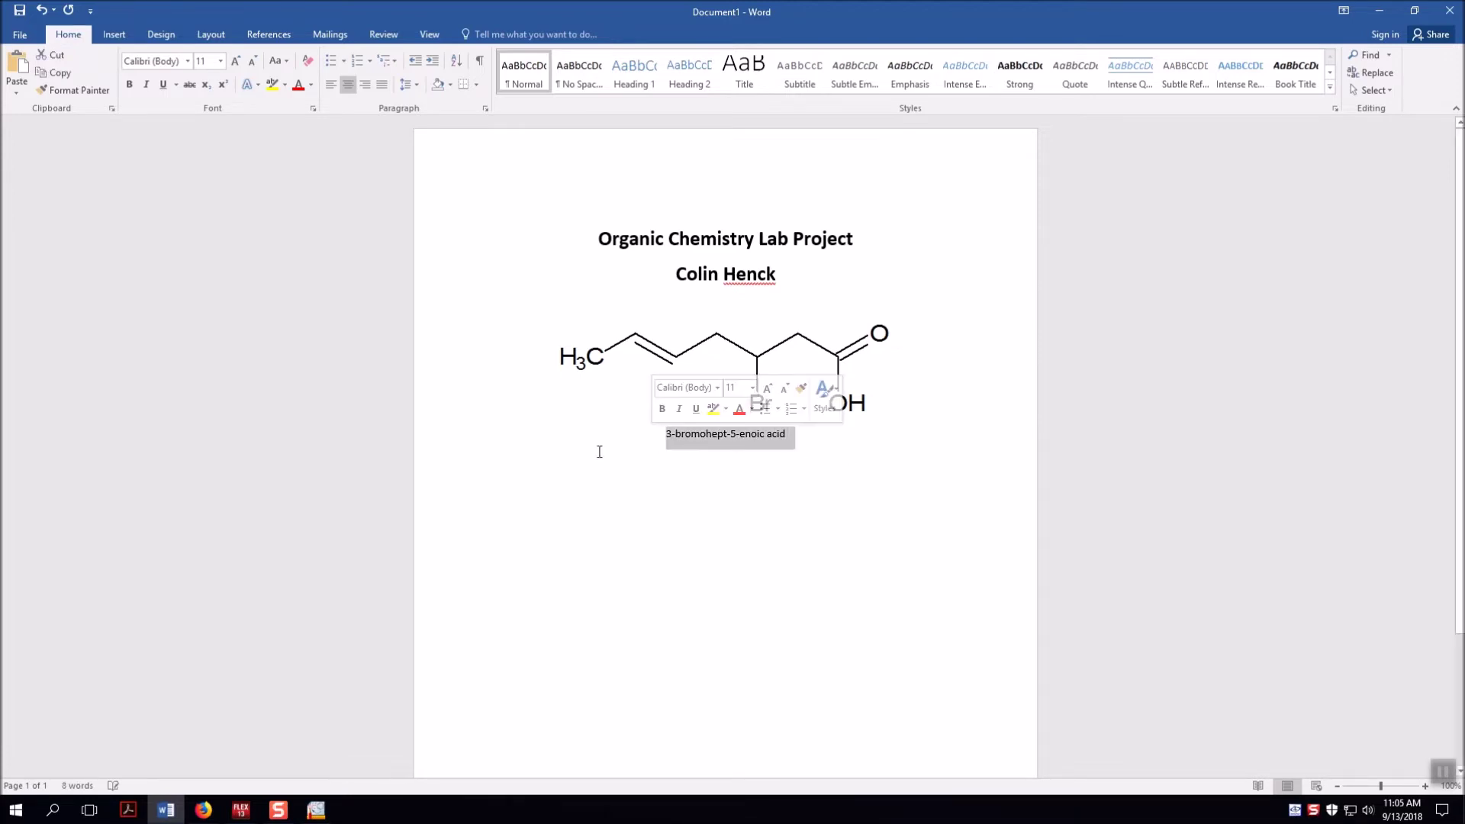
left_click(236, 60)
left_click(236, 60)
left_click(236, 60)
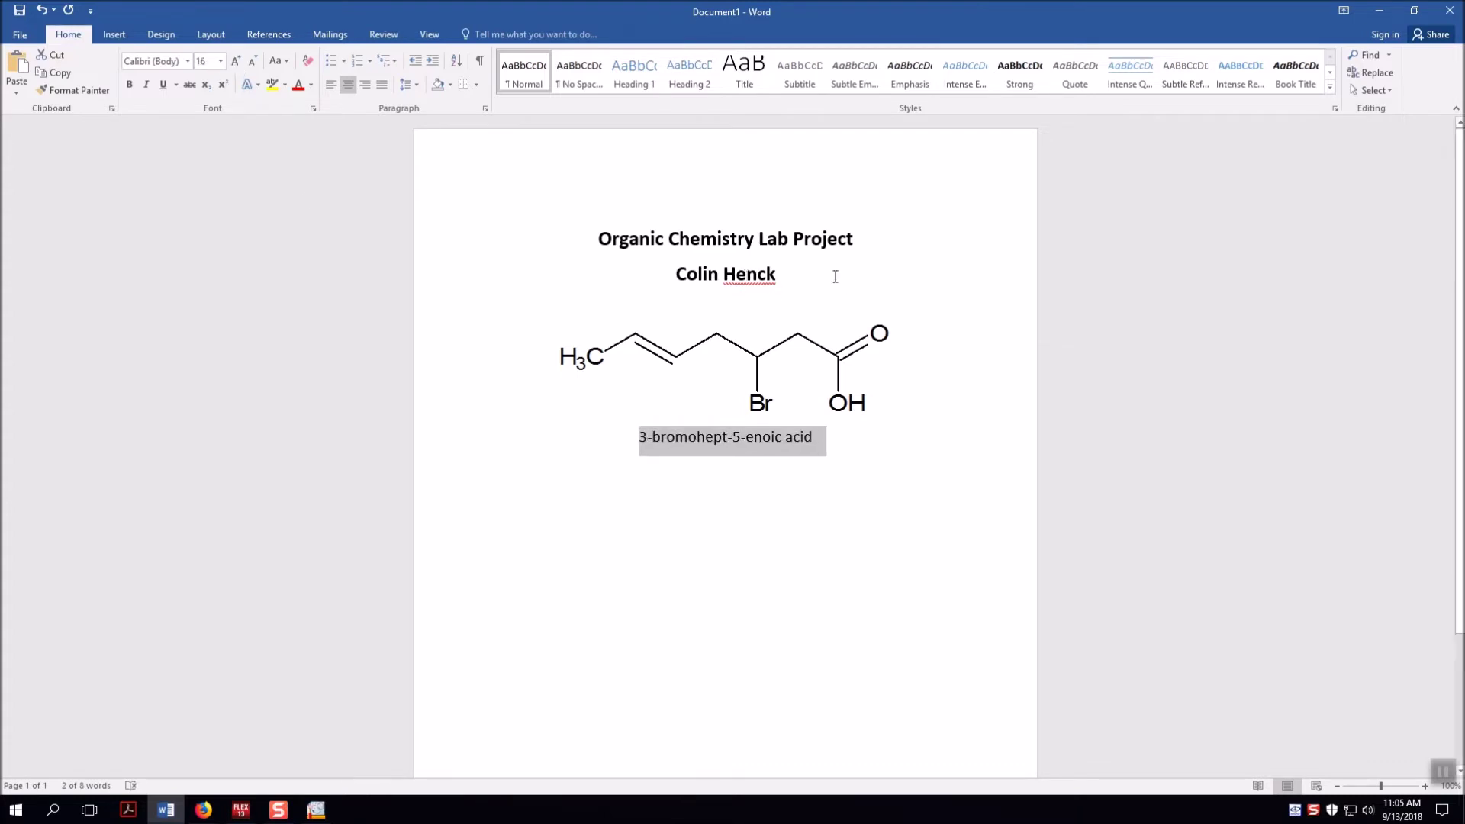
Insert blank lines above the title to lower the cover page content.
key("ctrl+Home")
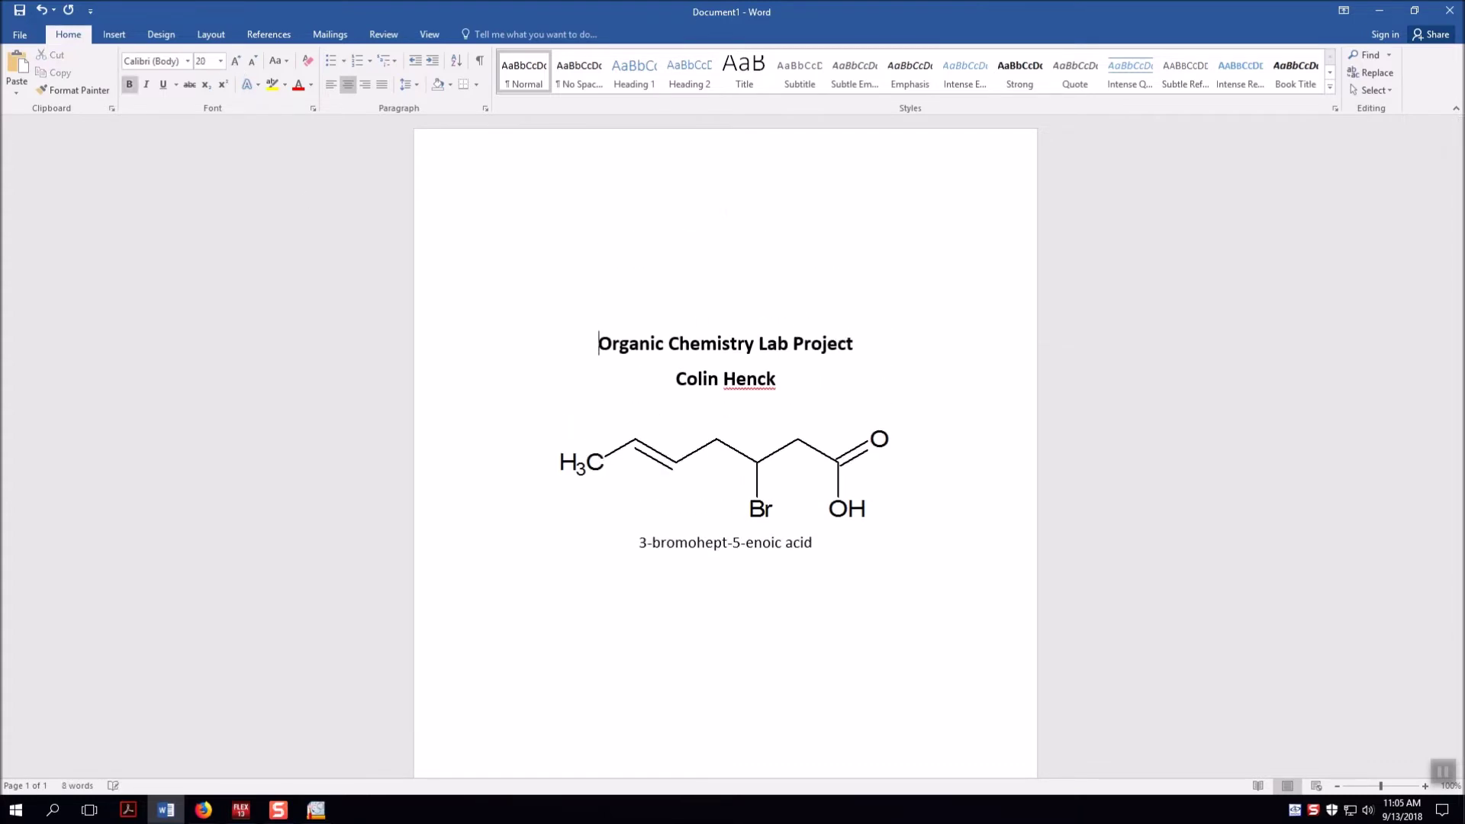
scroll(939, 425, "down", 2)
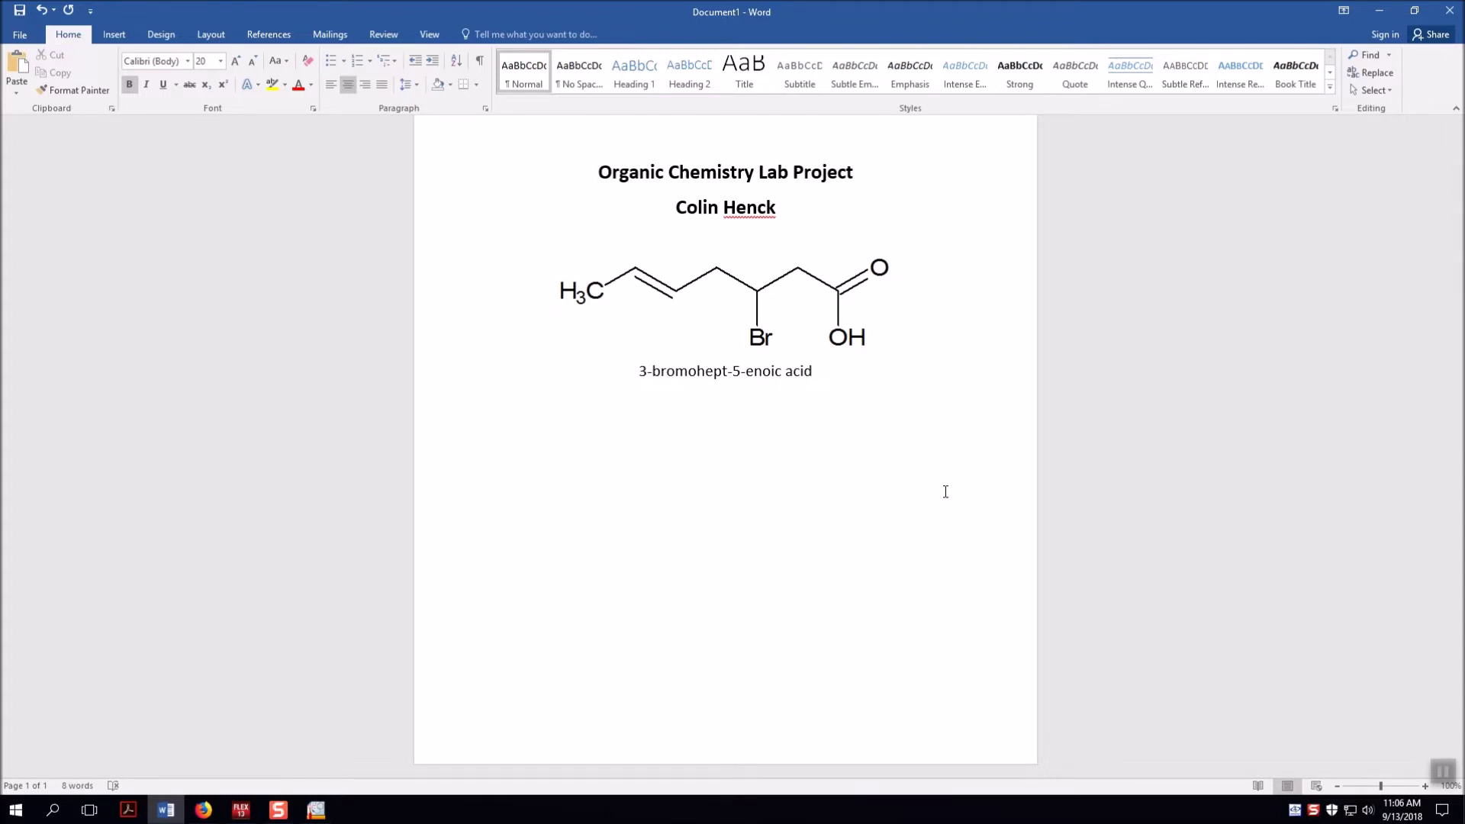
Switch to the Molecule Project Assignment page in Firefox and read what Assignment 2 requires for the expanded structural formula.
left_click(202, 809)
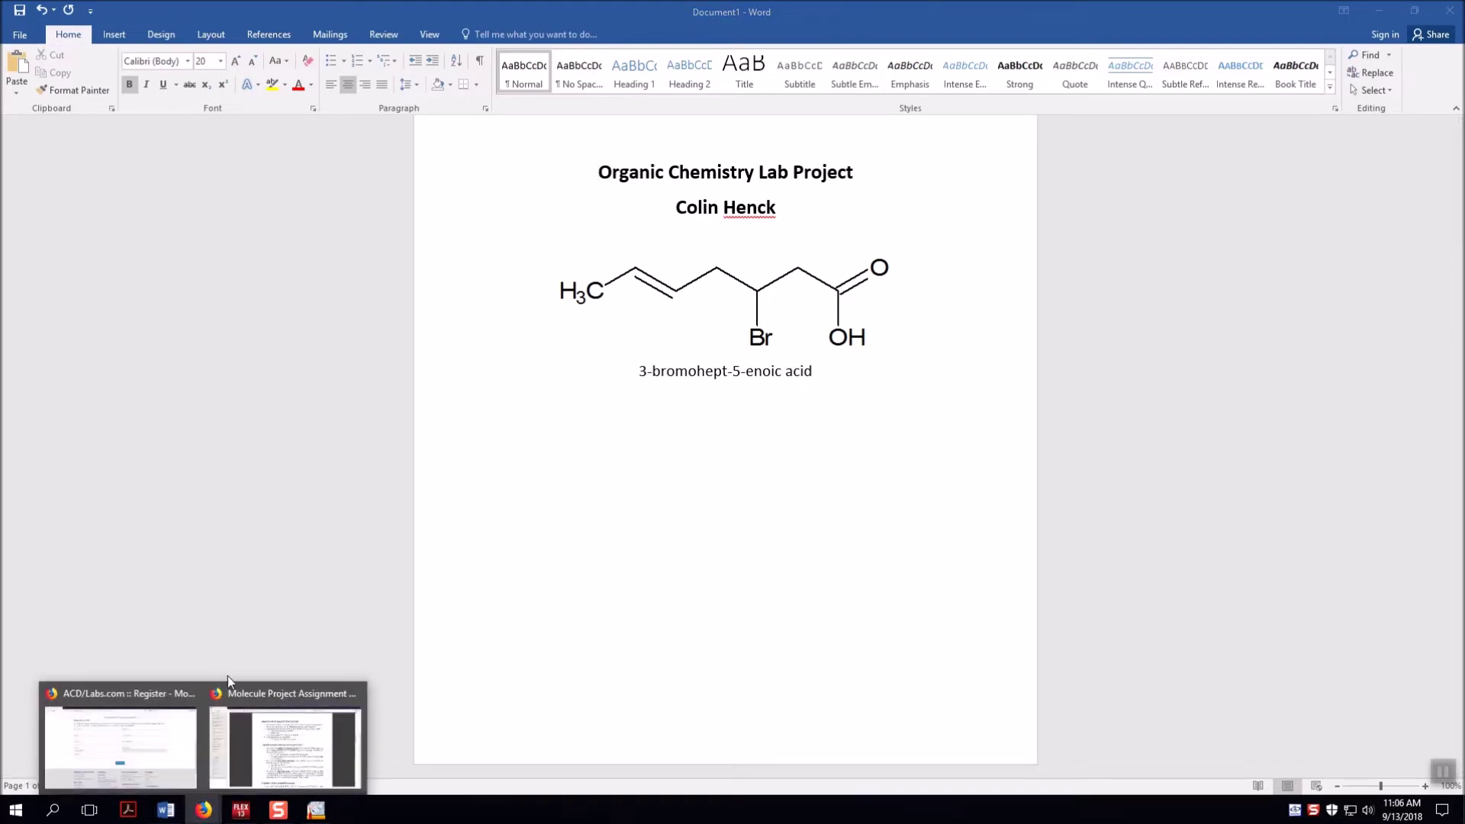
left_click(229, 693)
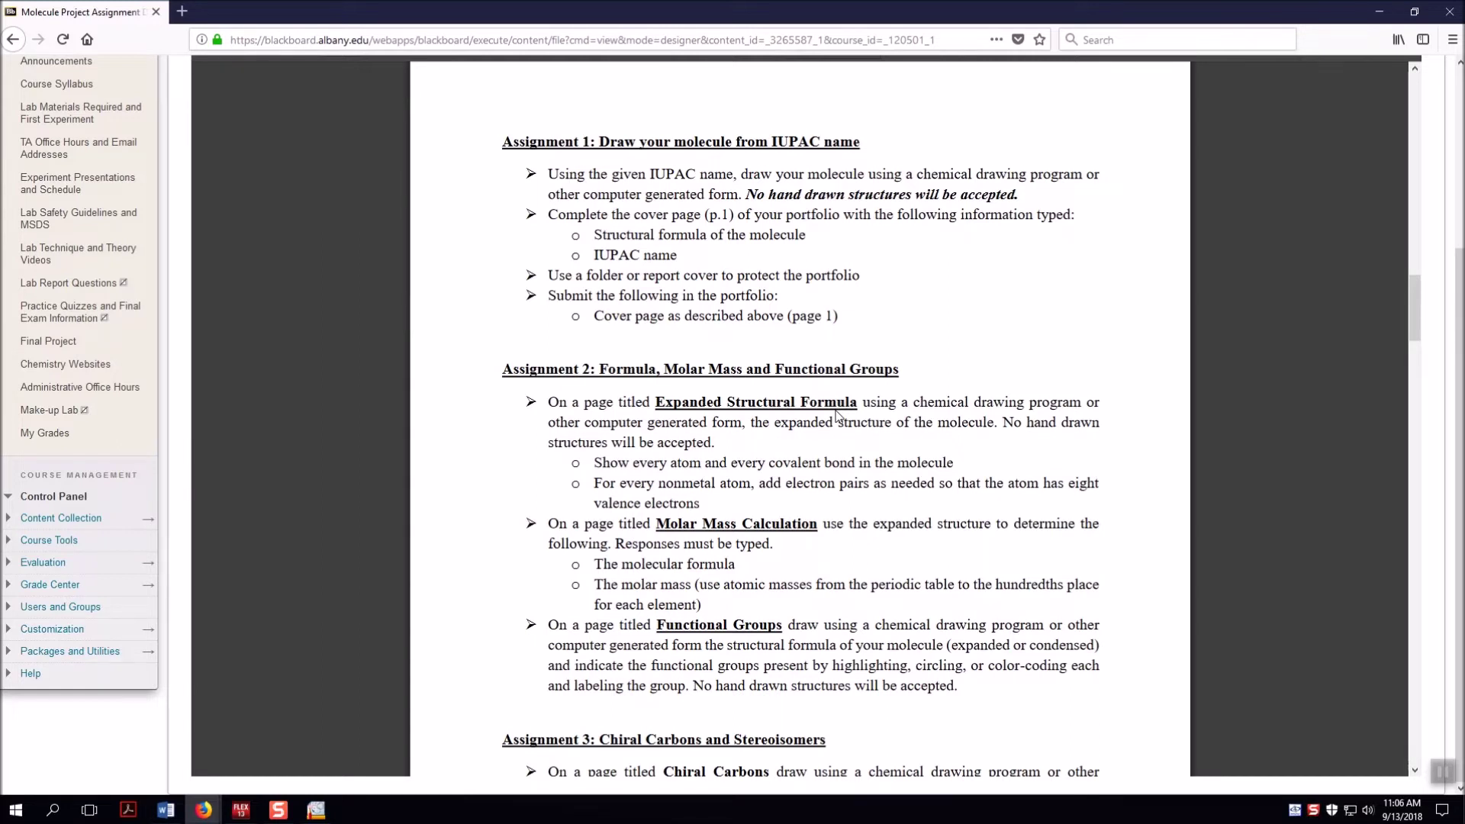
left_click(1379, 12)
Return to the Word document and add blank lines below the compound name until a second page starts.
left_click(813, 472)
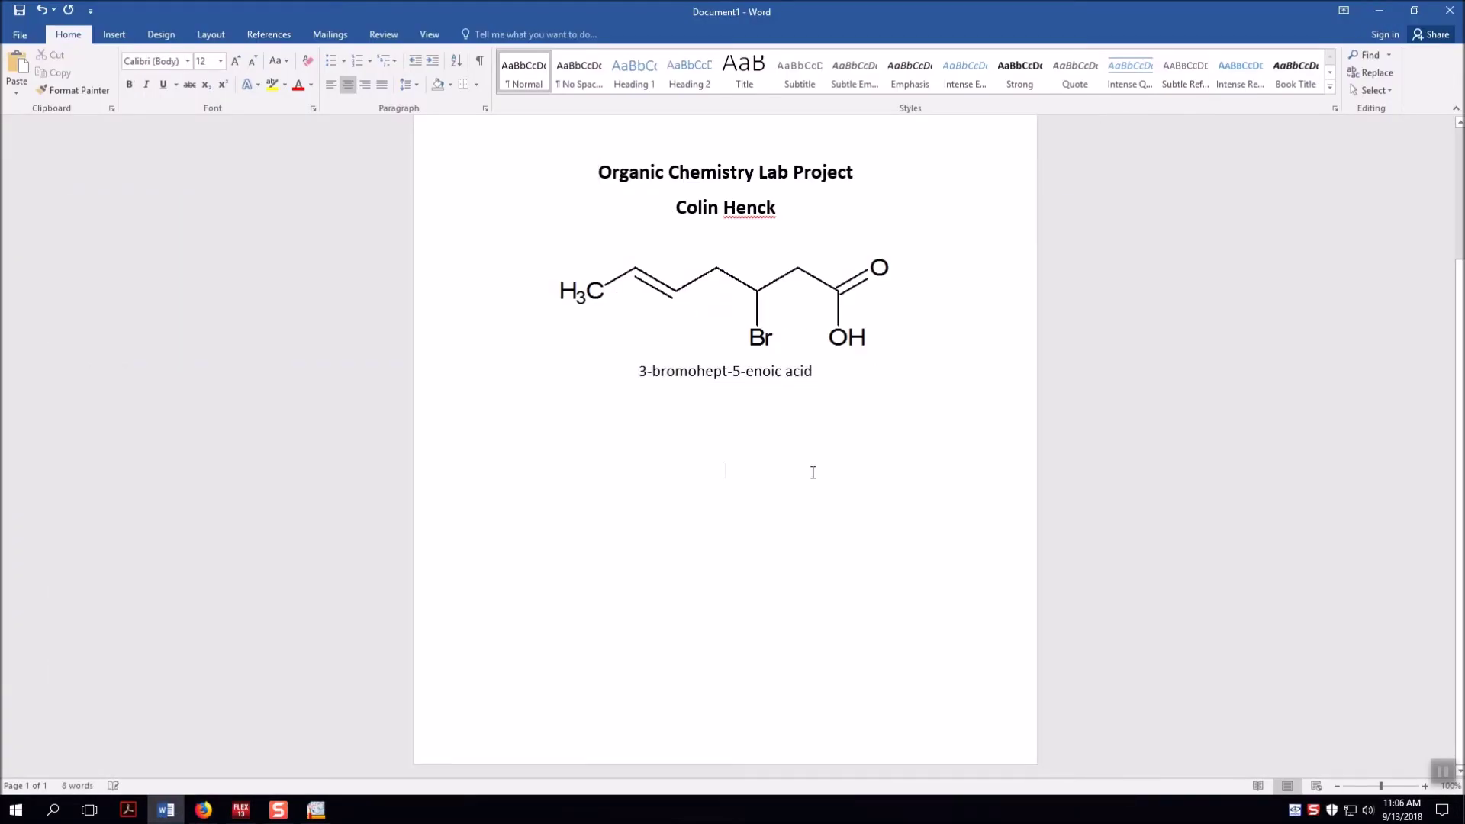
key("Return")
key("Return")
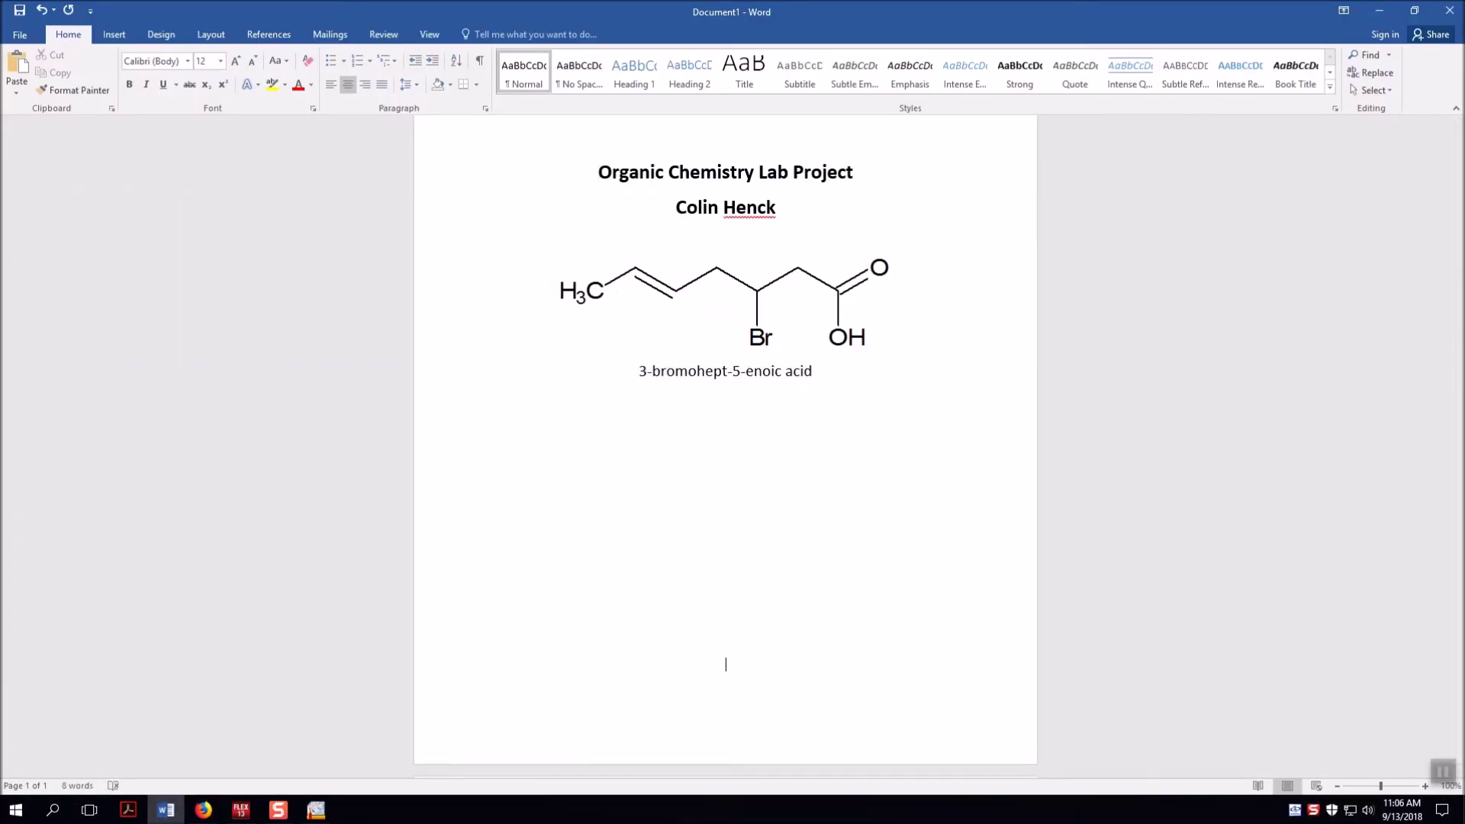
key("Return")
key("Return")
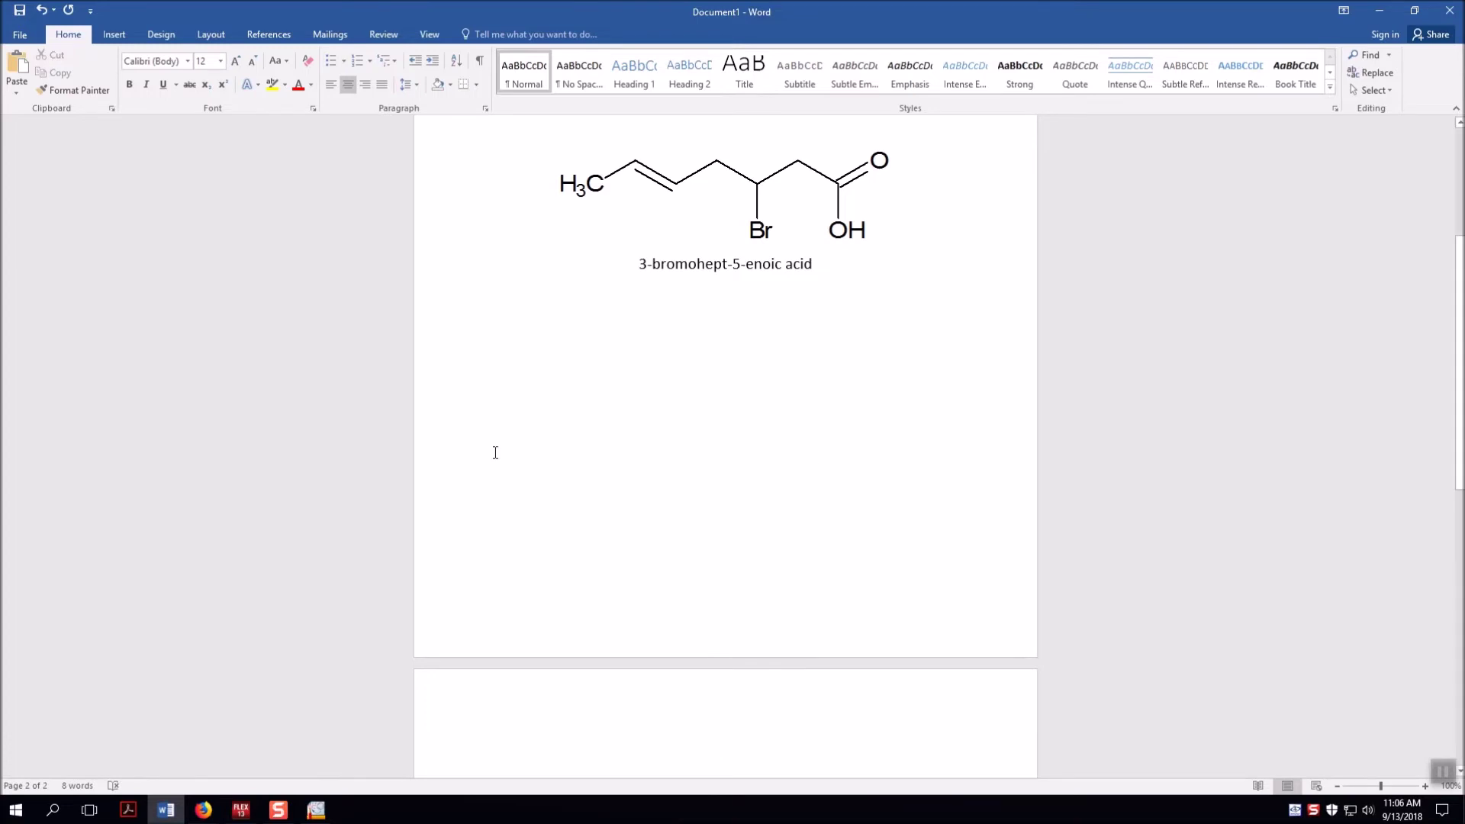
Switch to ChemSketch, select the whole molecule and set its structure properties to show all carbons.
left_click(306, 813)
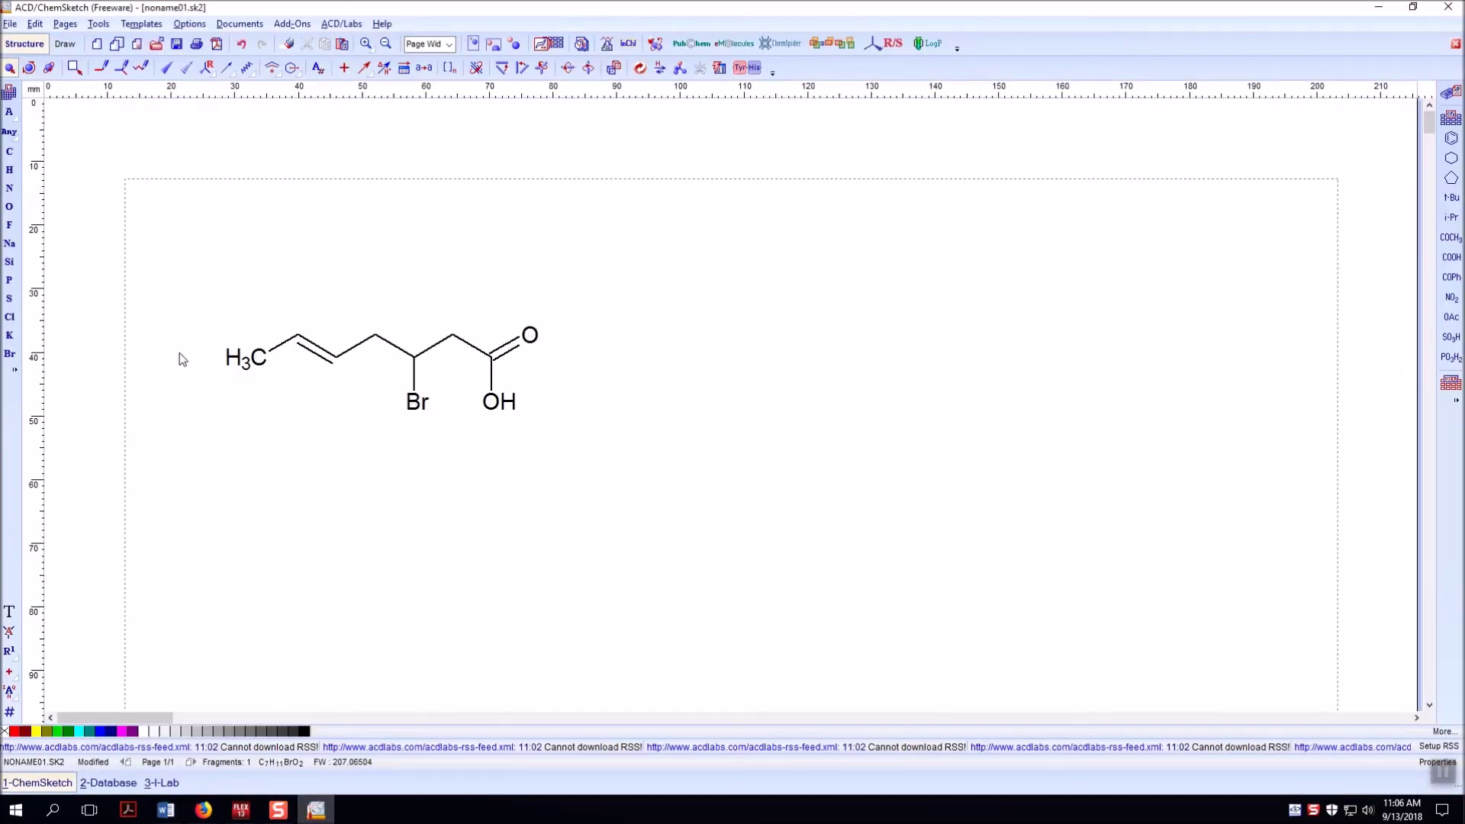
left_click(8, 69)
left_click_drag(197, 270, 658, 452)
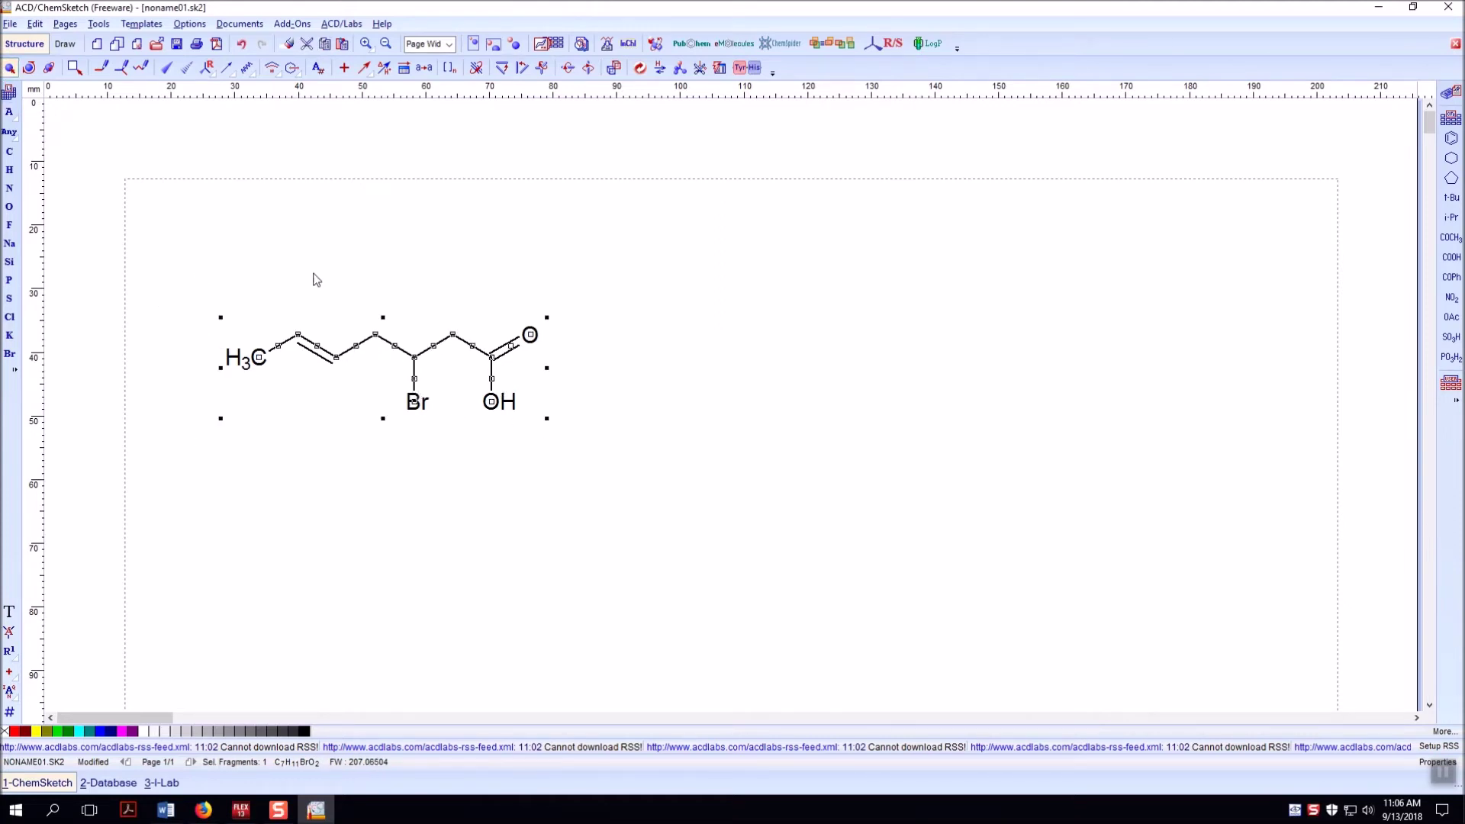
left_click(99, 24)
left_click(114, 41)
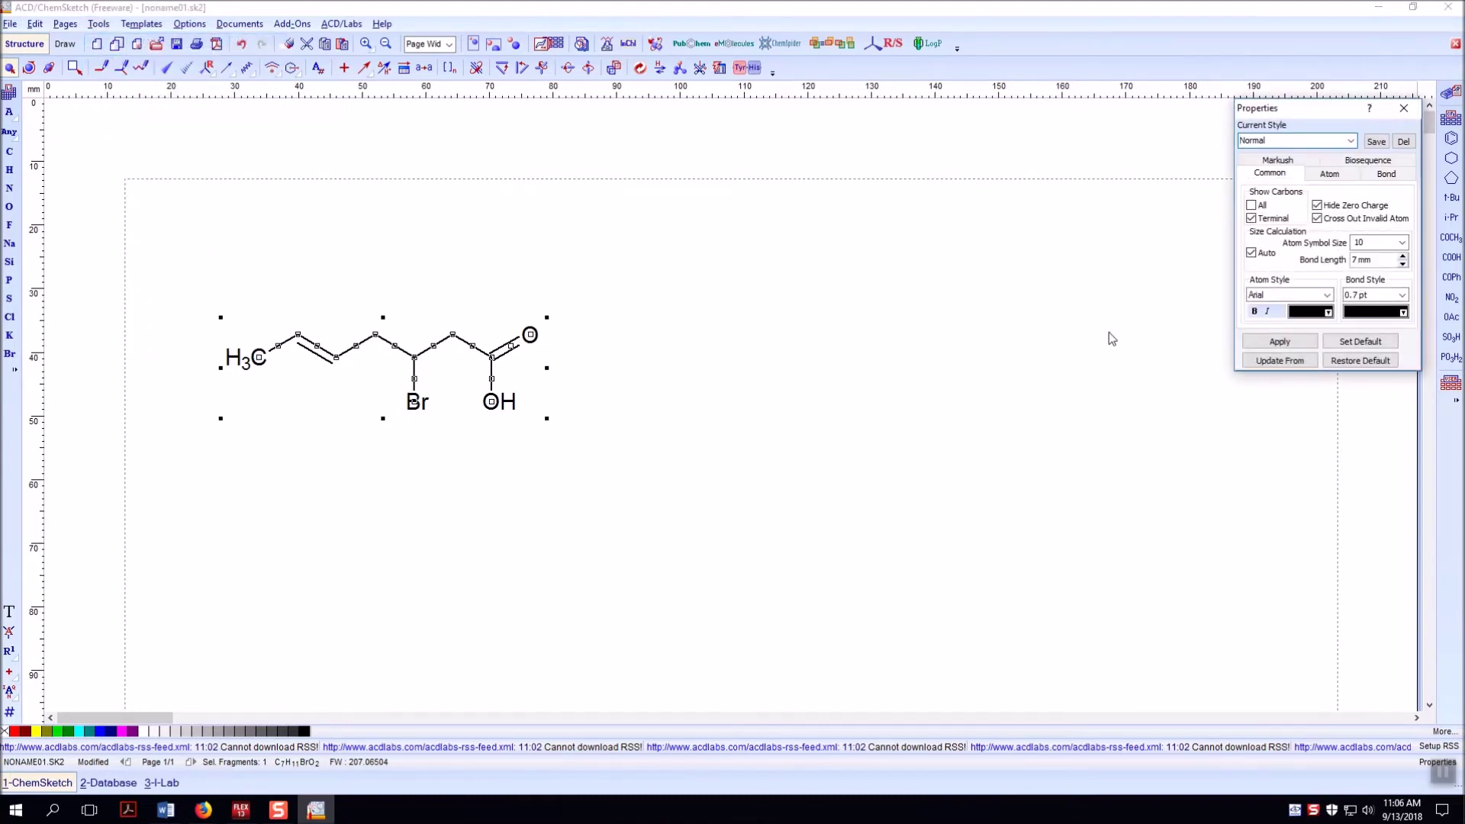
left_click(1252, 205)
left_click(1279, 344)
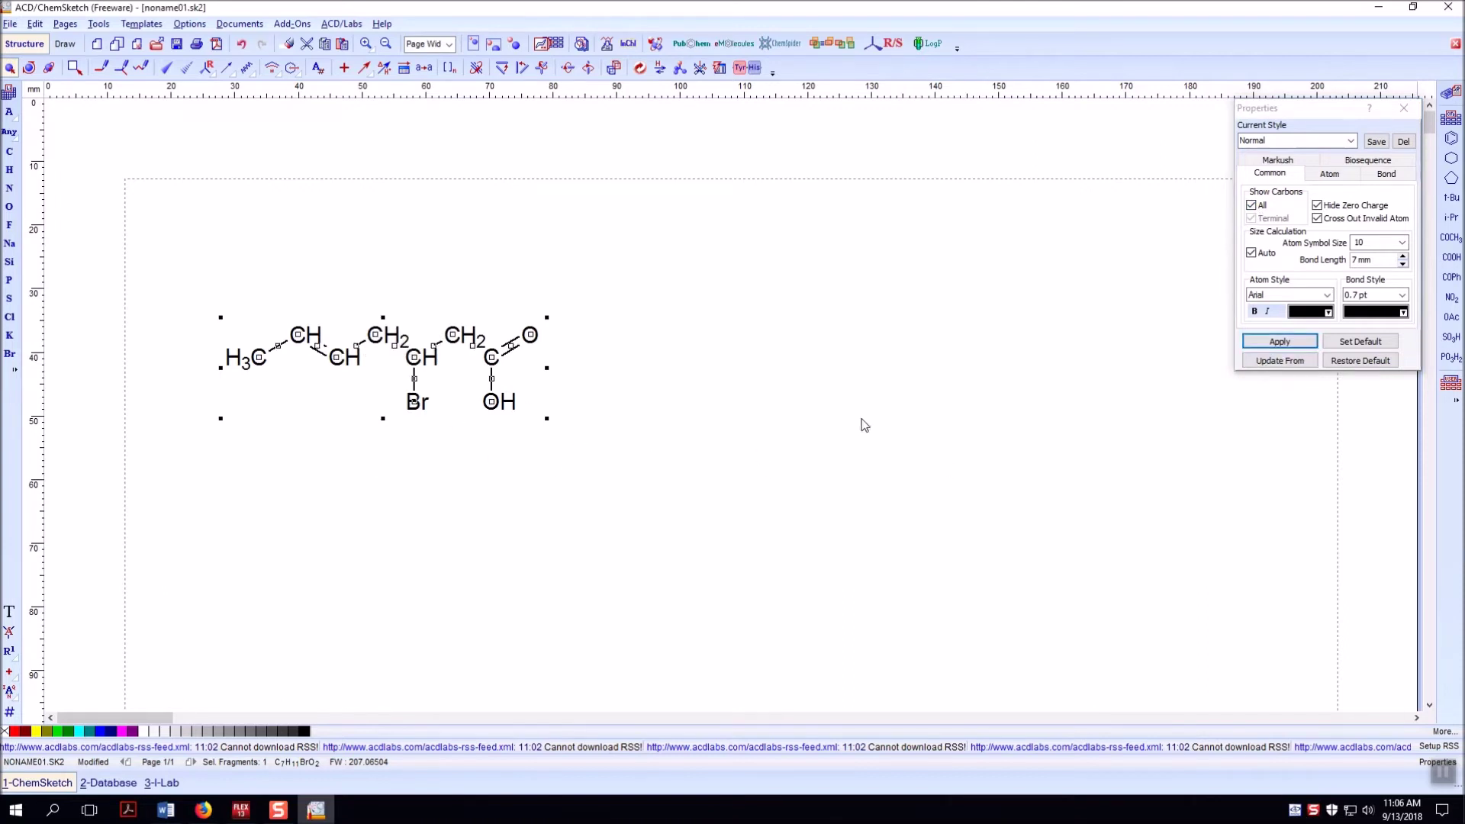
left_click(1404, 108)
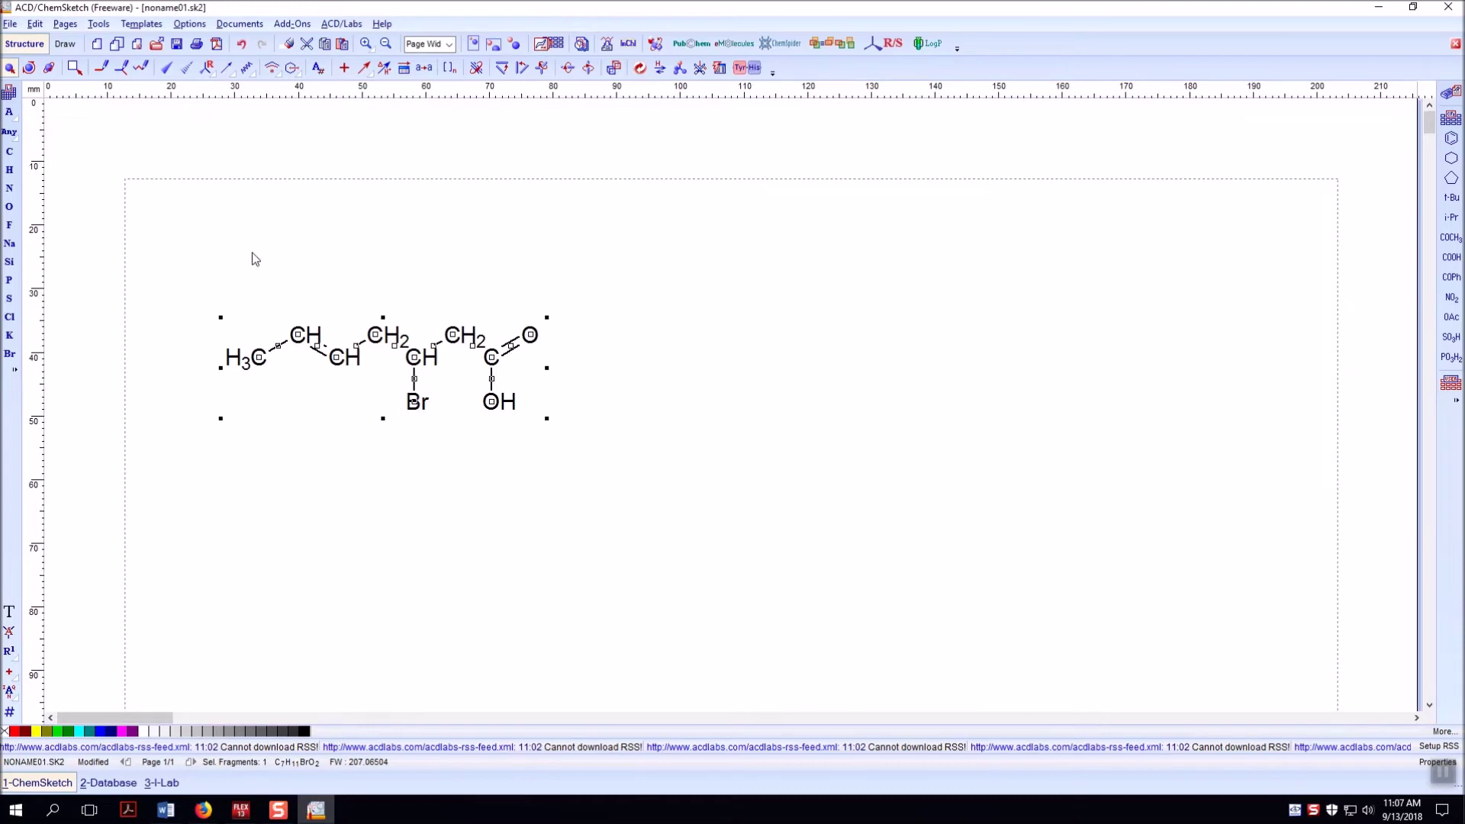
Add explicit hydrogens to the molecule, run Clean Structure on the whole expanded structure, and deselect it.
left_click(97, 25)
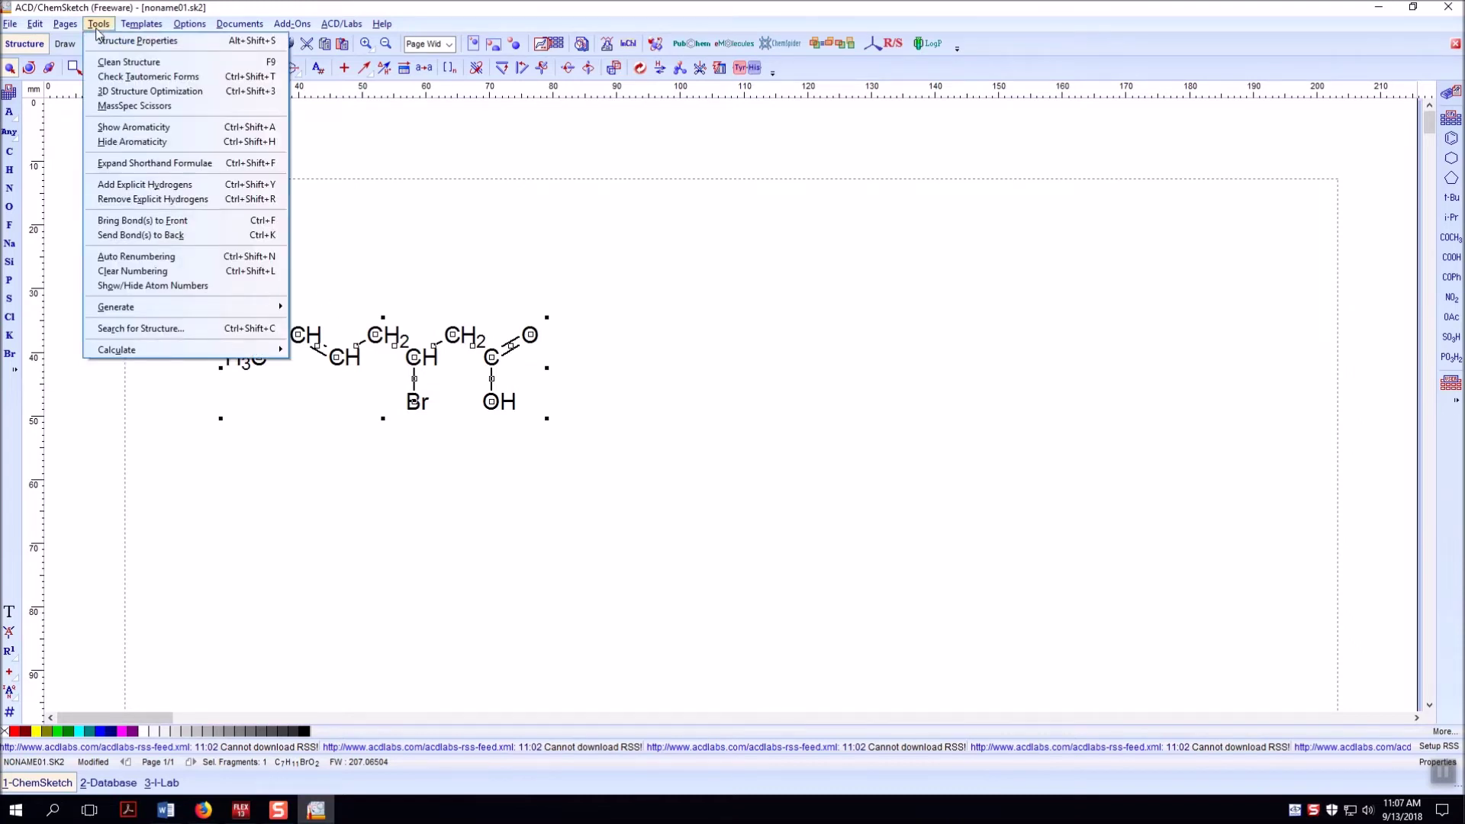
left_click(142, 186)
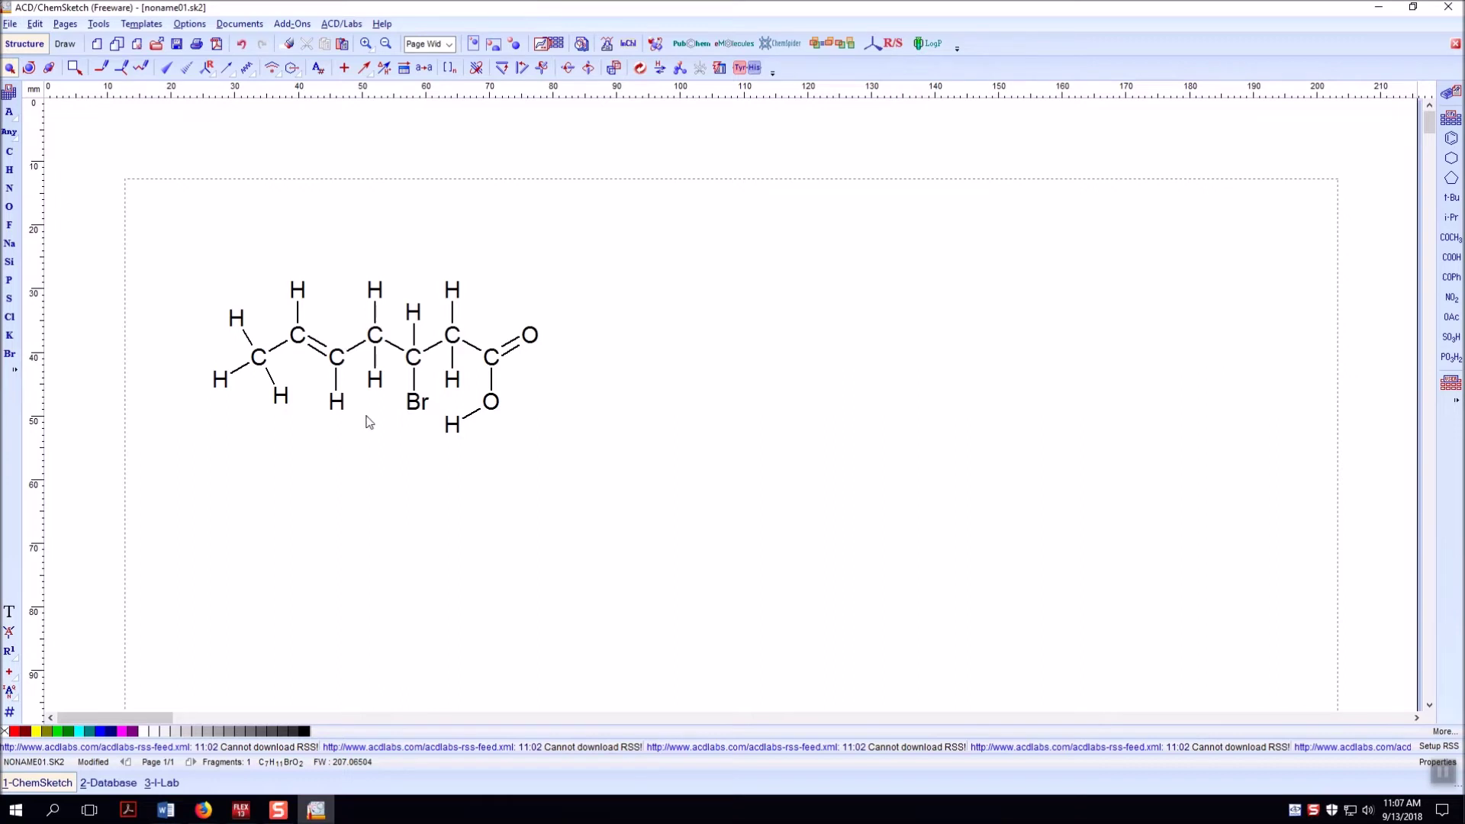
left_click_drag(139, 223, 635, 502)
left_click(639, 68)
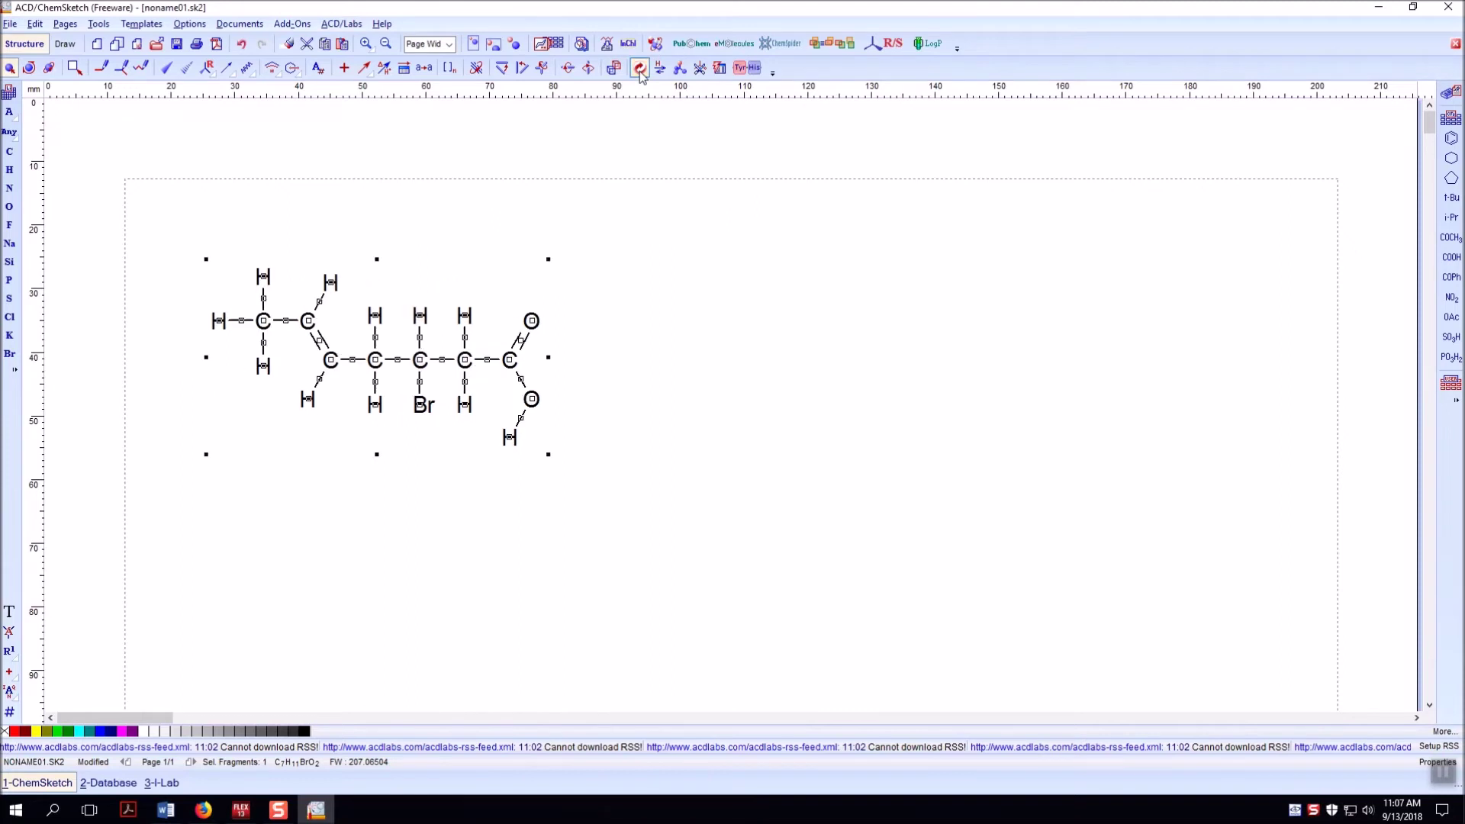
left_click(728, 550)
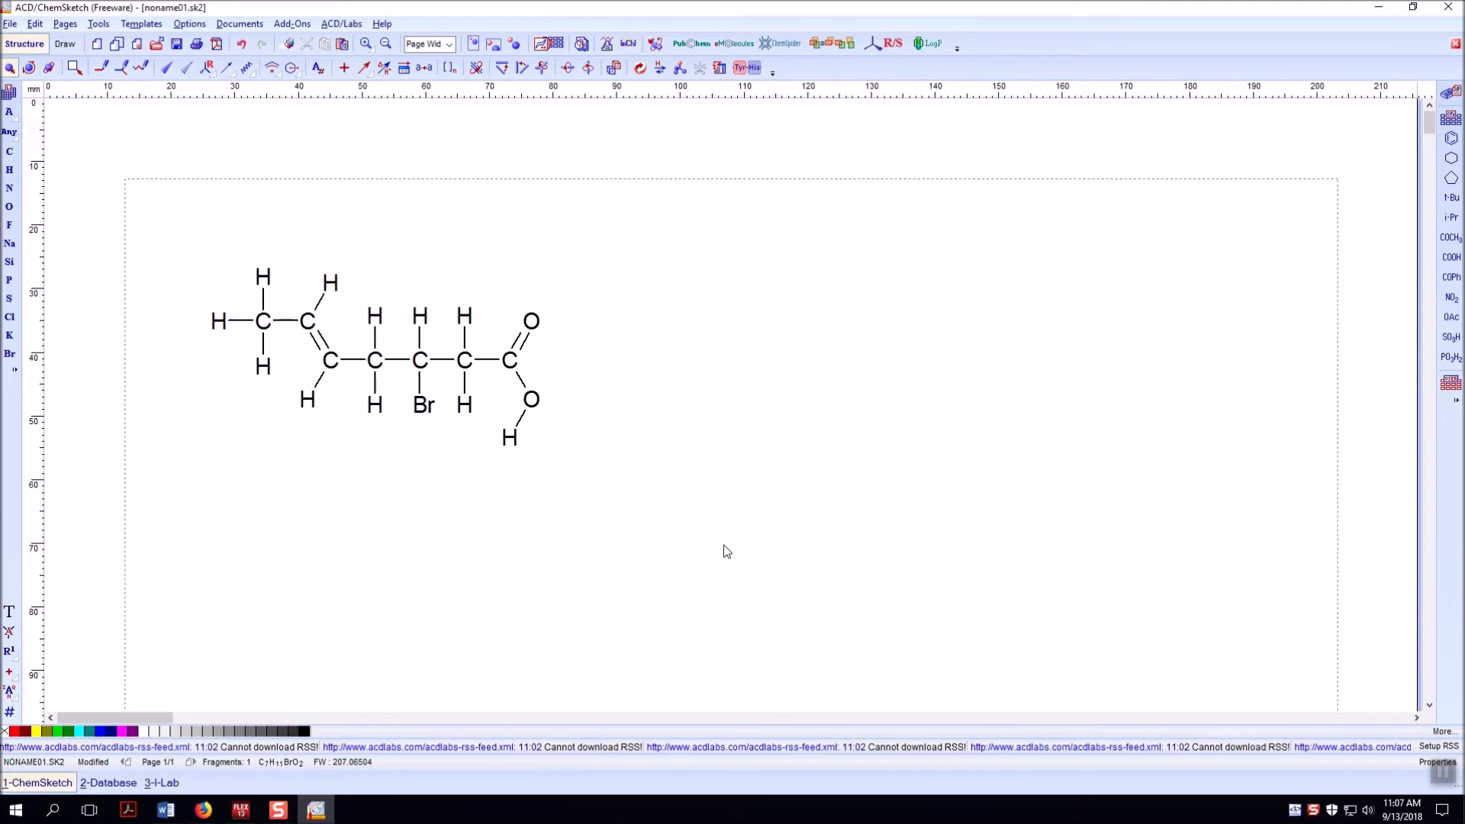
Place a two-dot electron pair from the Lewis Structures templates in the empty area beside the molecule.
left_click(142, 23)
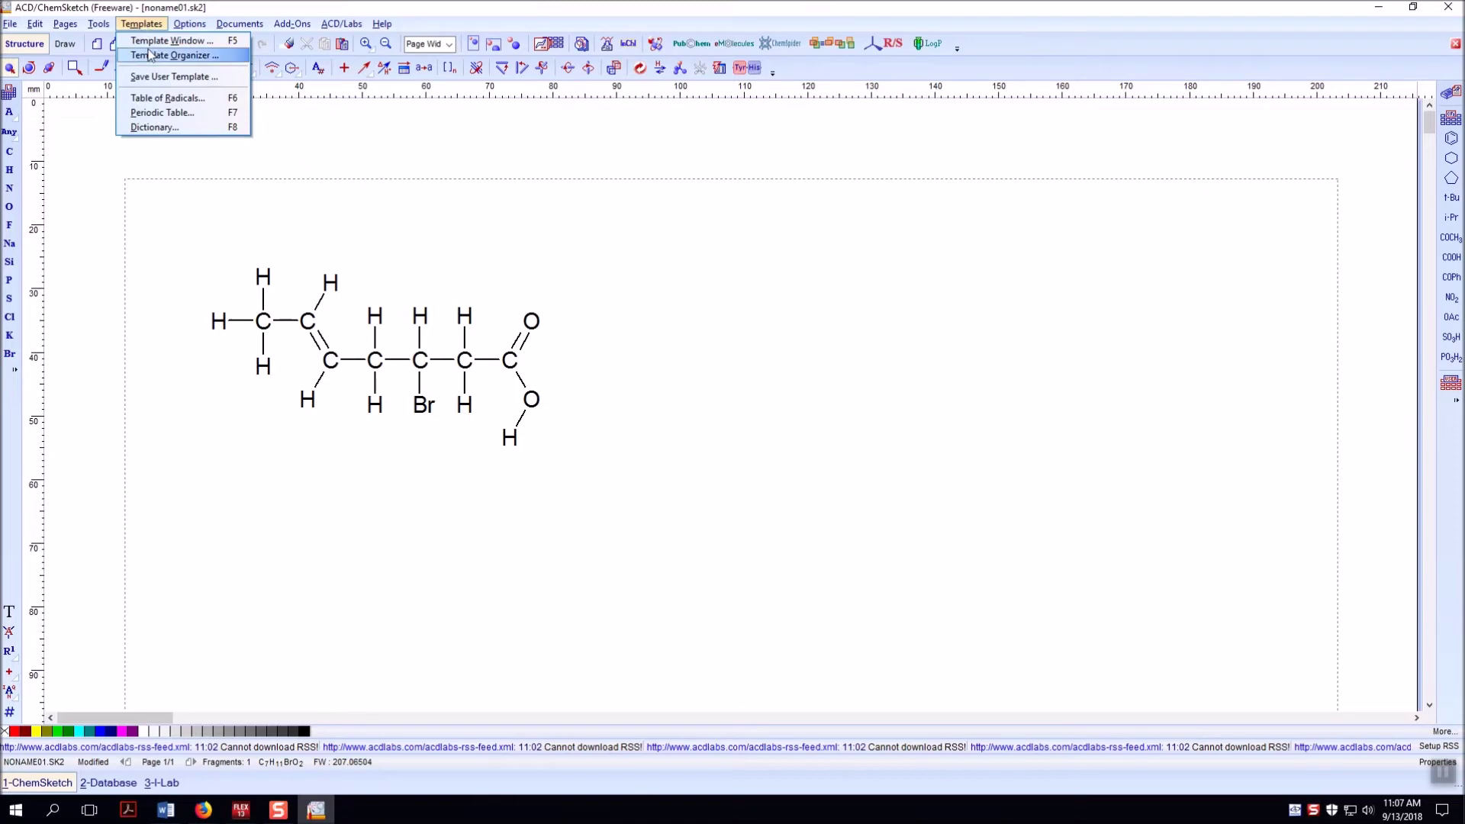
left_click(154, 42)
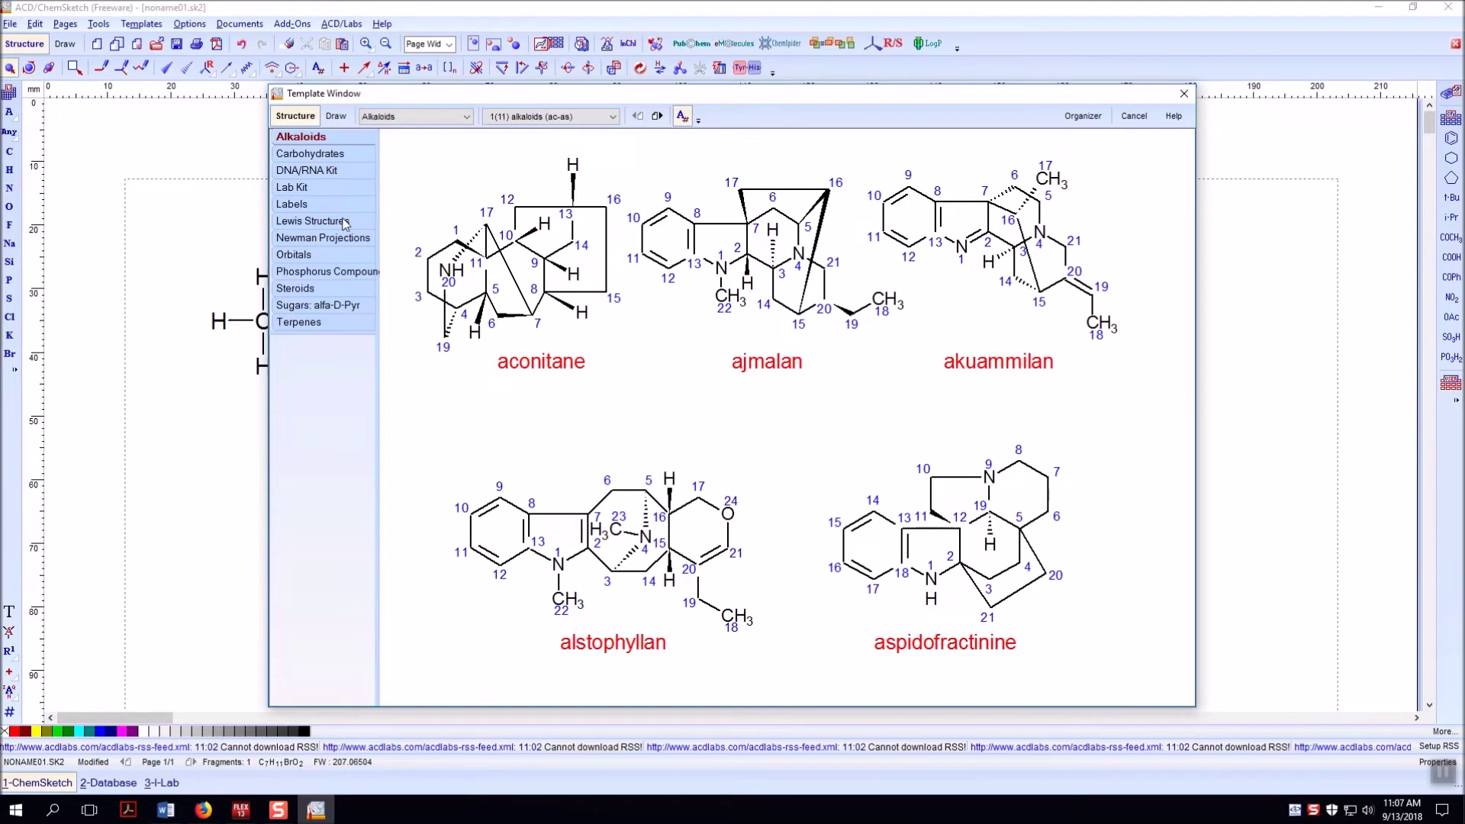
left_click(454, 117)
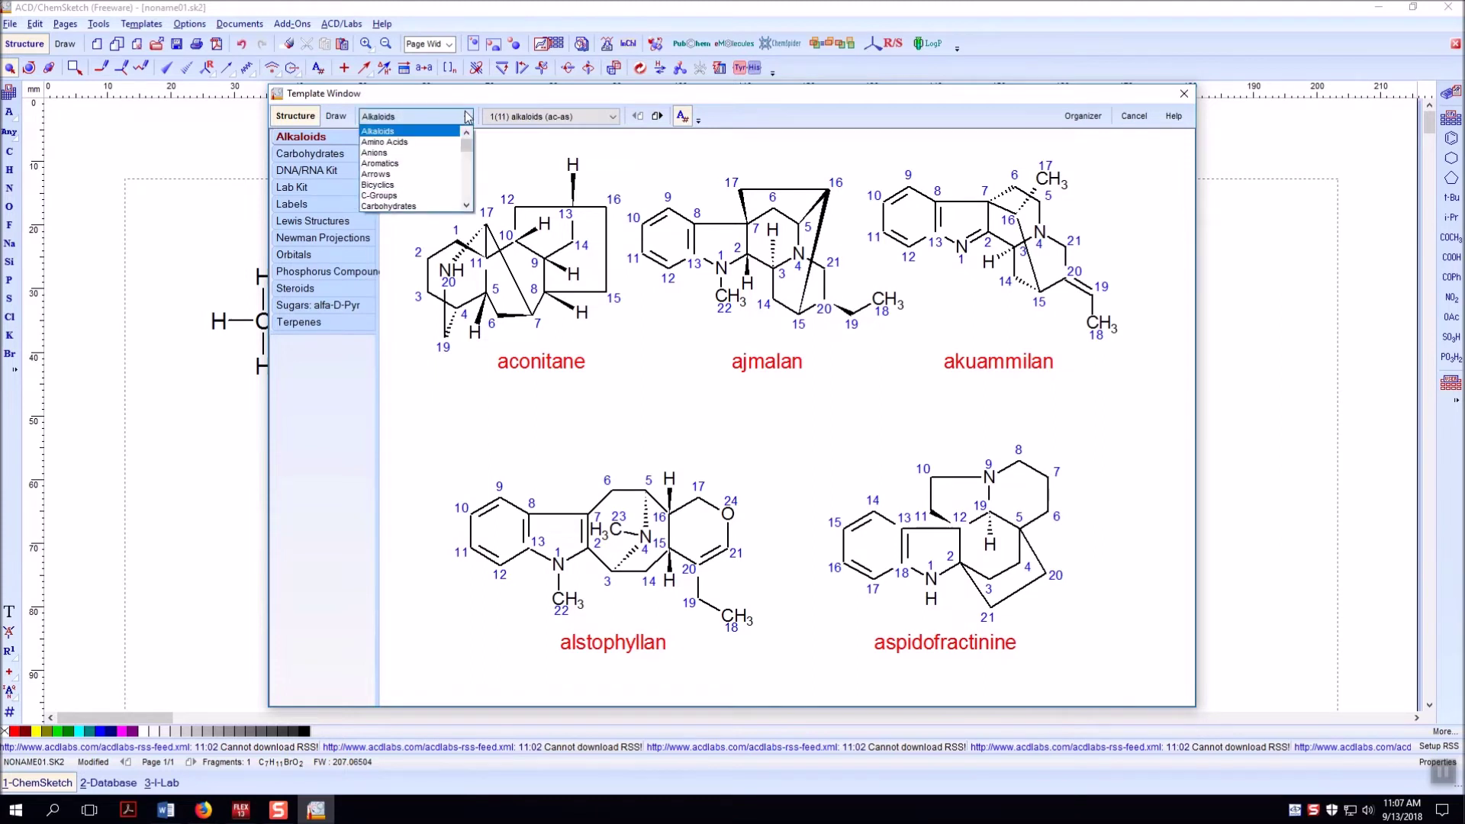
scroll(420, 175, "down", 1)
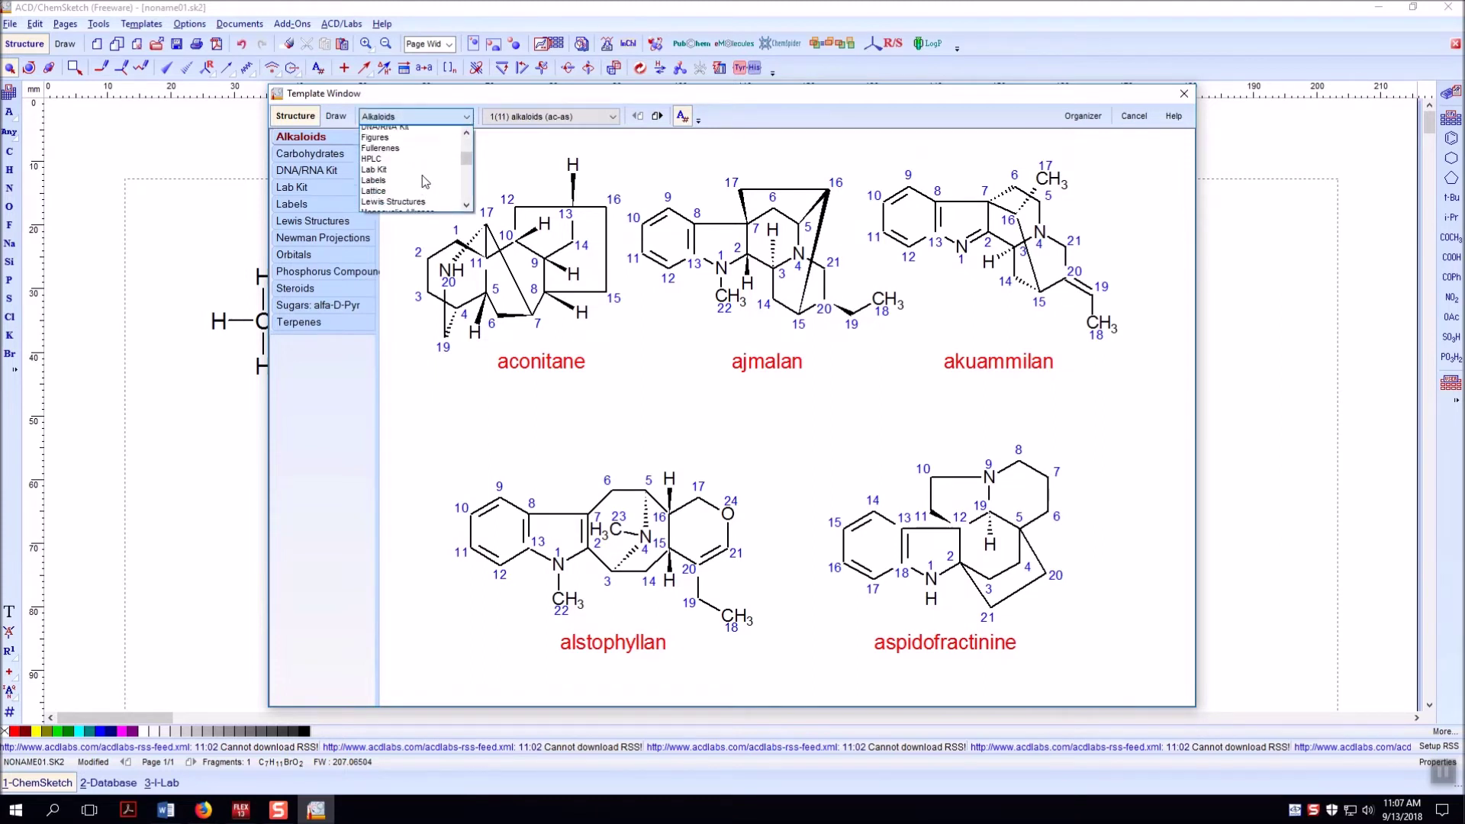
scroll(427, 181, "down", 4)
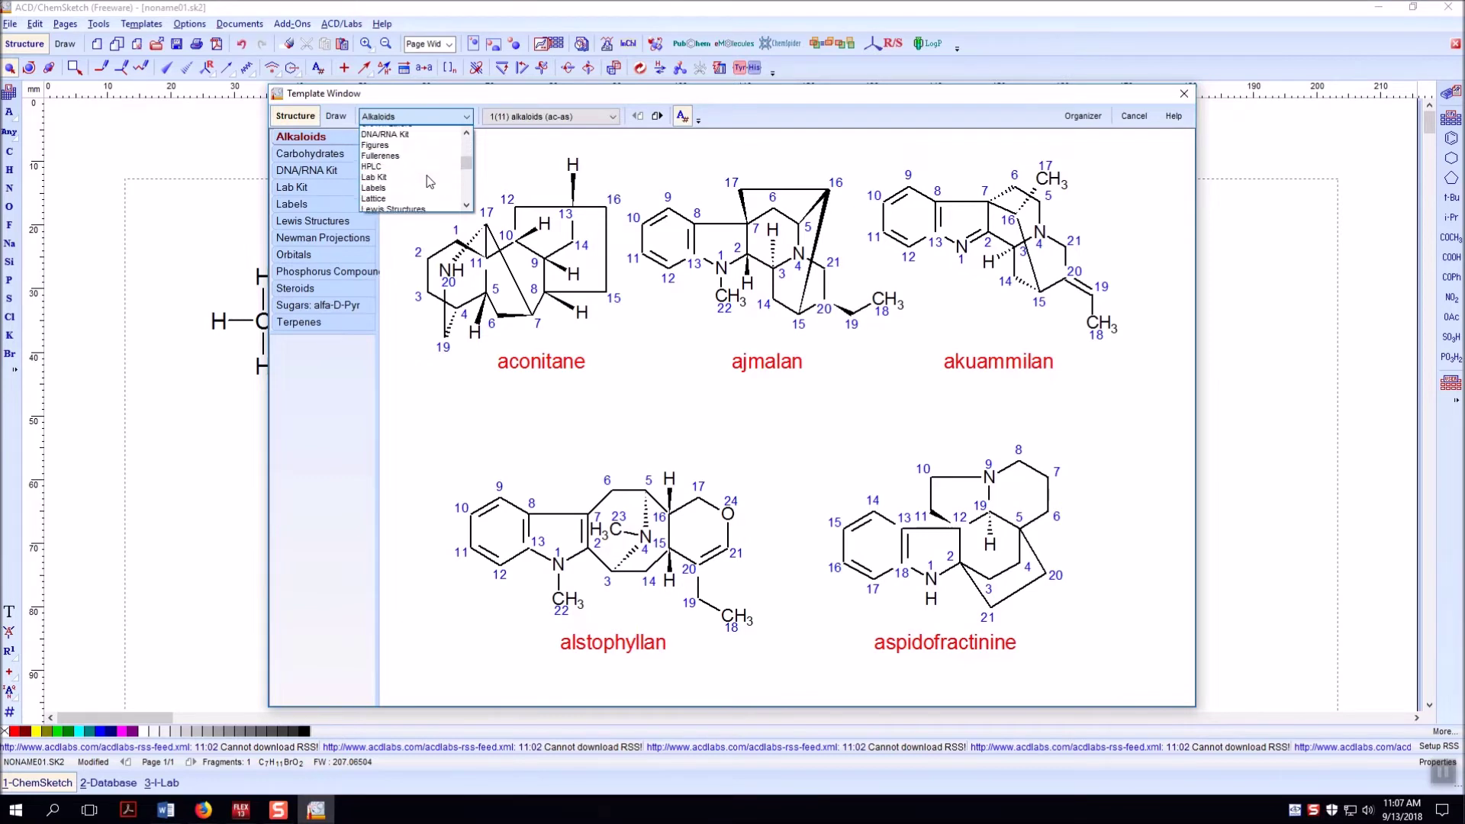
left_click(412, 196)
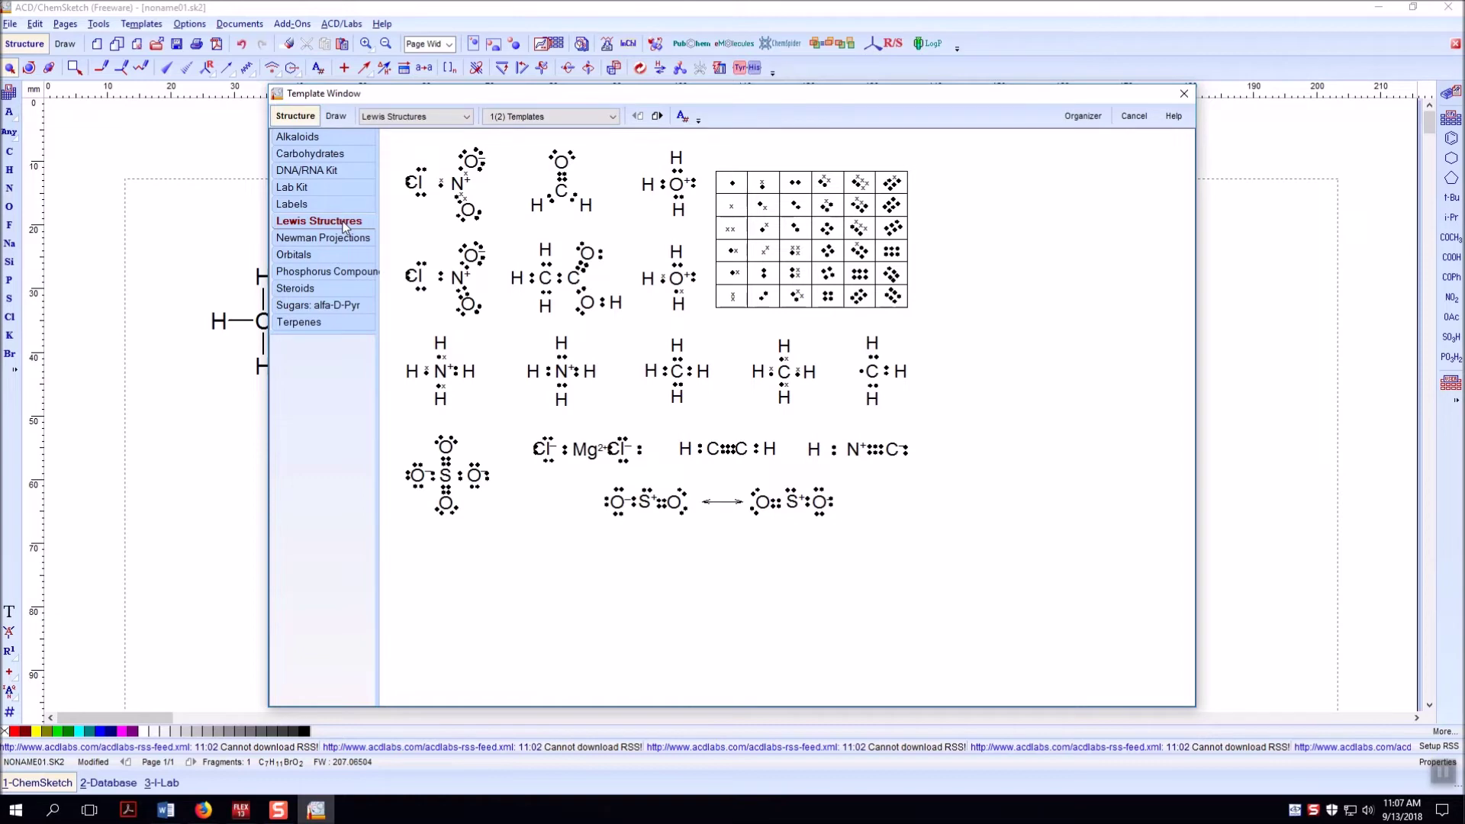
left_click(806, 190)
left_click(758, 279)
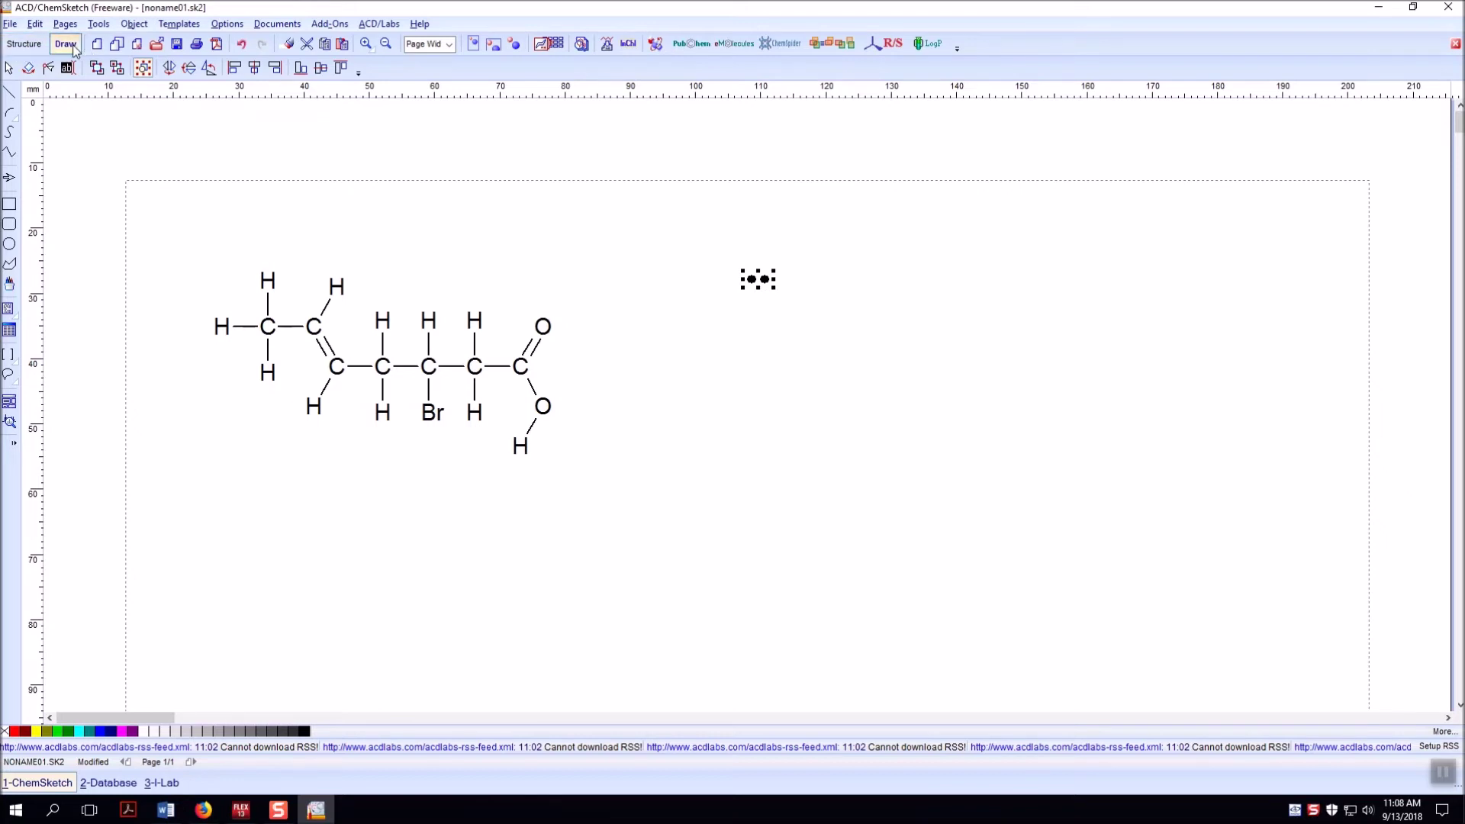
Shrink the placed electron pair to about 3 mm wide.
left_click(23, 44)
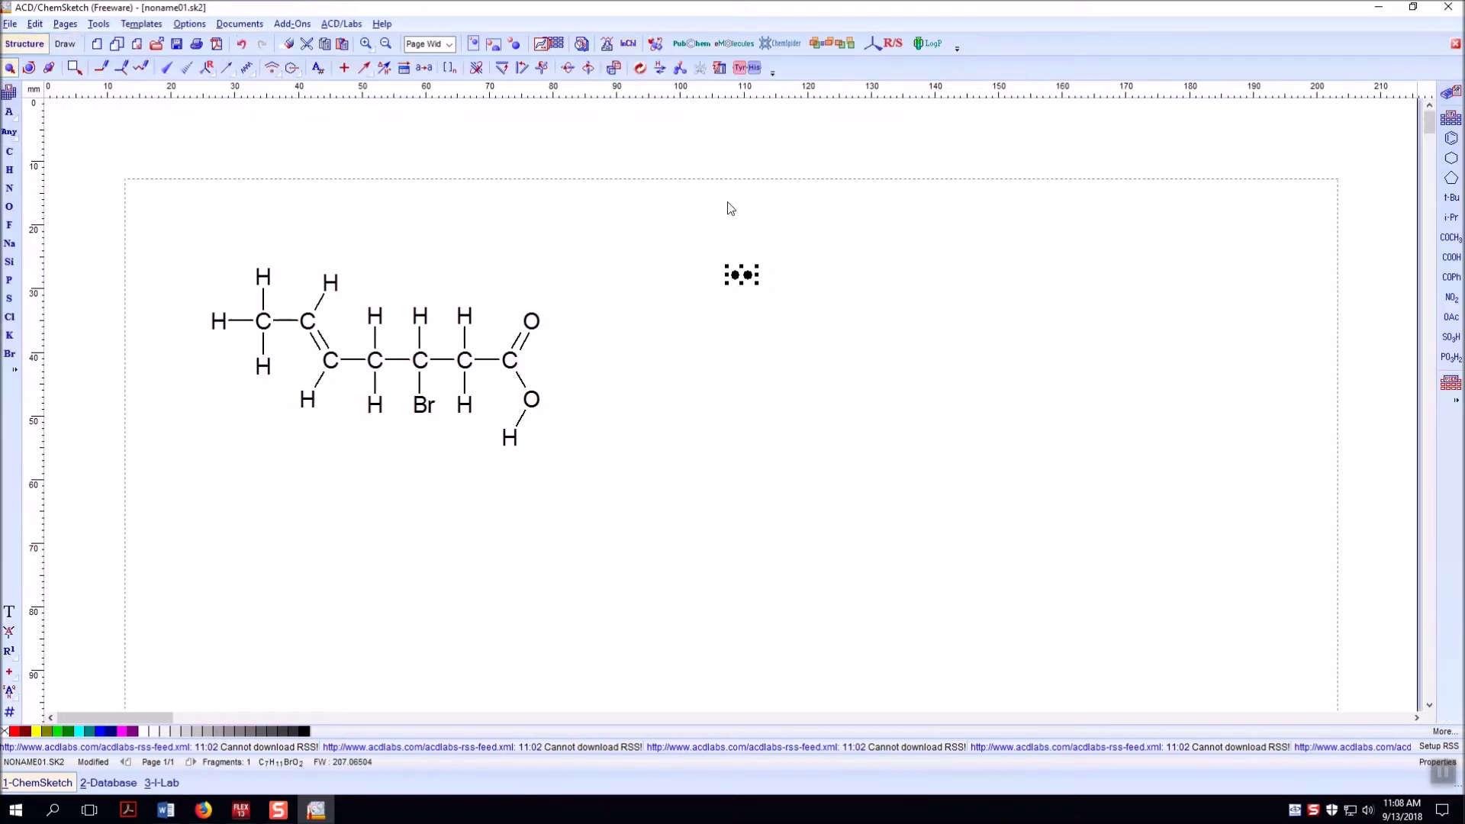
left_click_drag(700, 235, 746, 281)
left_click(860, 360)
left_click(736, 269)
key("F11")
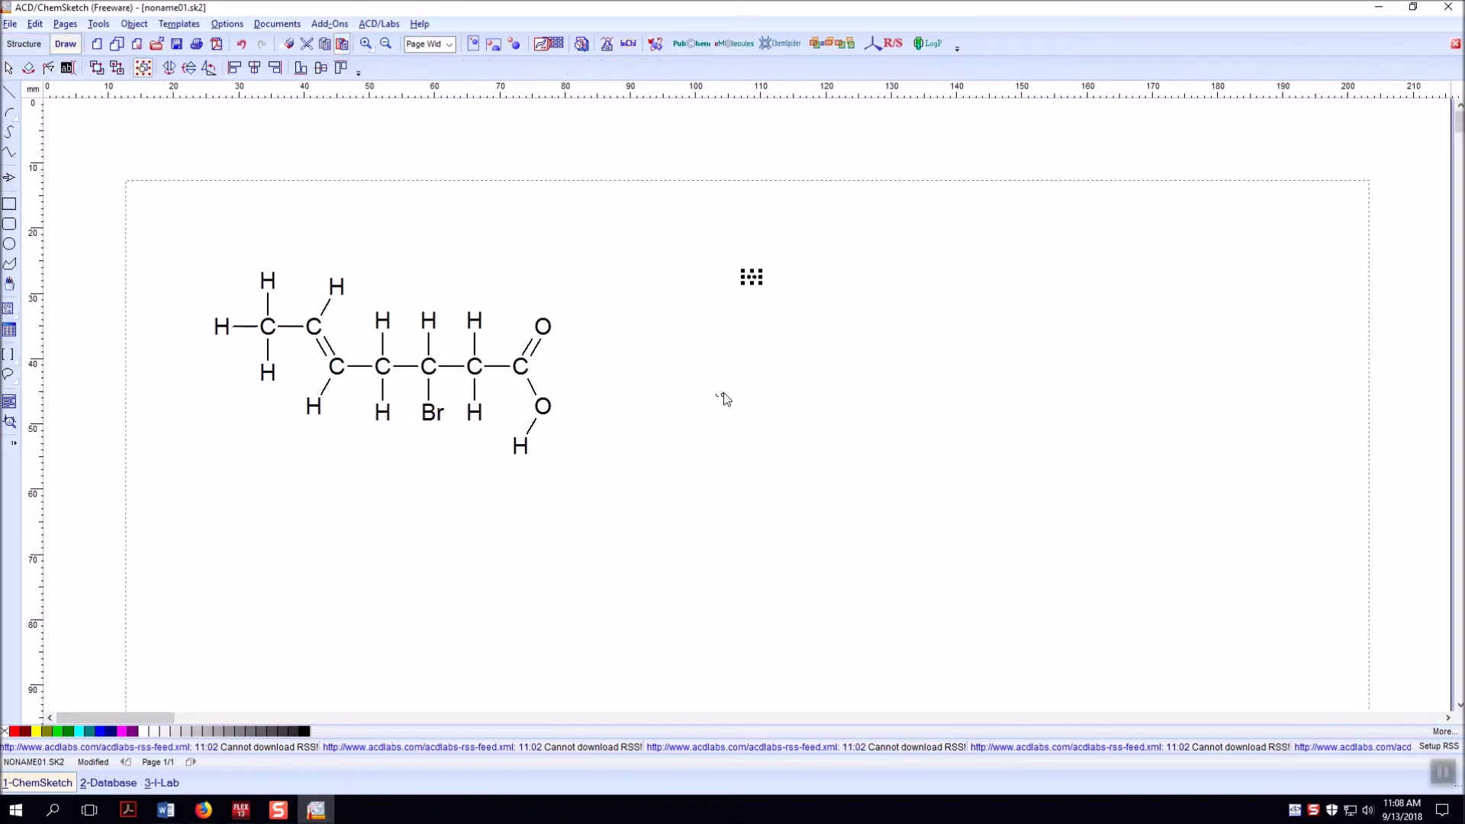
Copy the electron pair and paste four copies of it into the empty area beside the molecule.
key("ctrl+c")
key("ctrl+v")
left_click(944, 336)
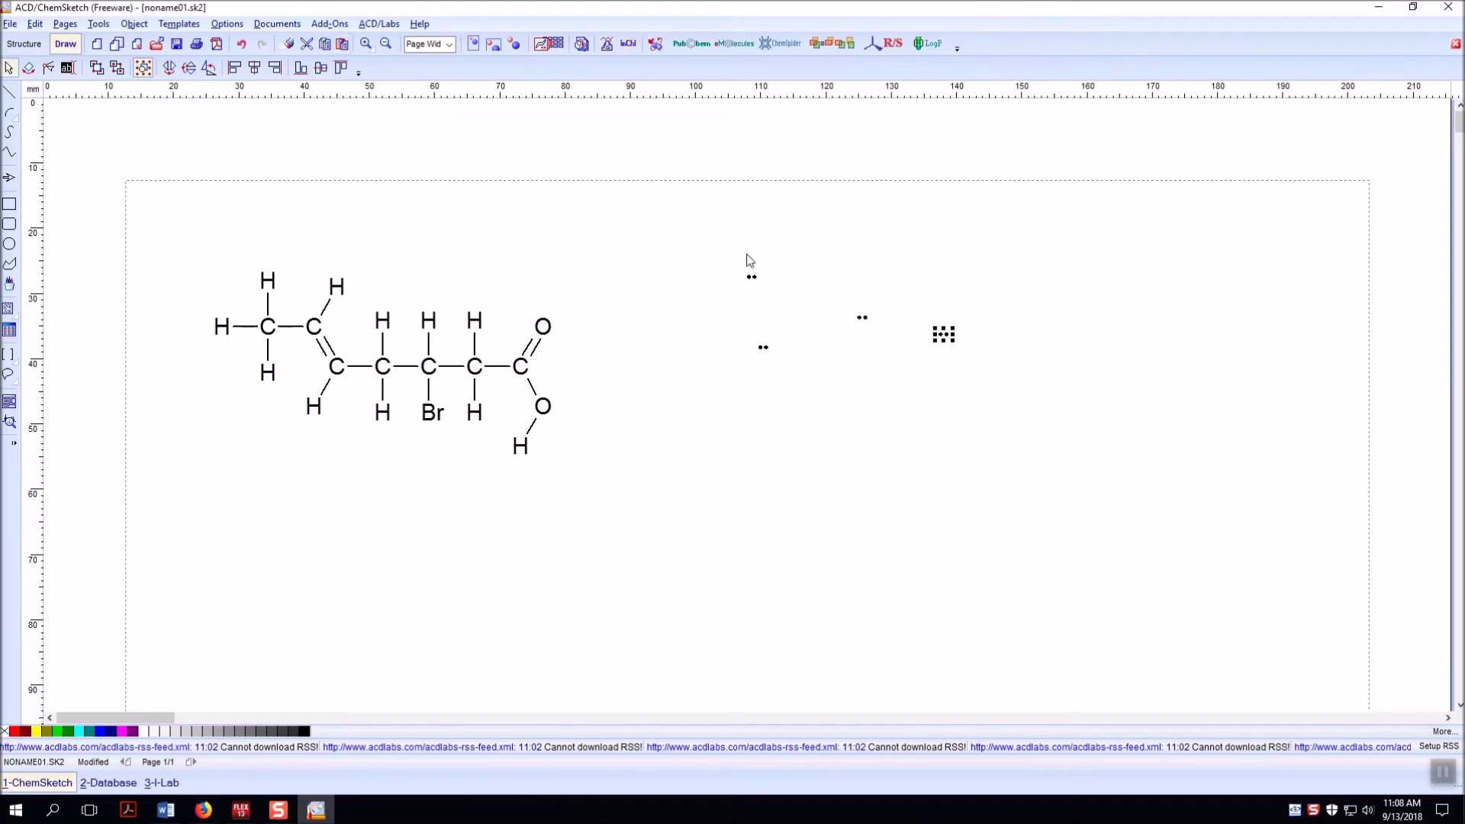
left_click(752, 276)
left_click(885, 395)
In Structure mode, move one electron pair directly below the bromine atom and select the uppermost loose pair.
left_click(24, 43)
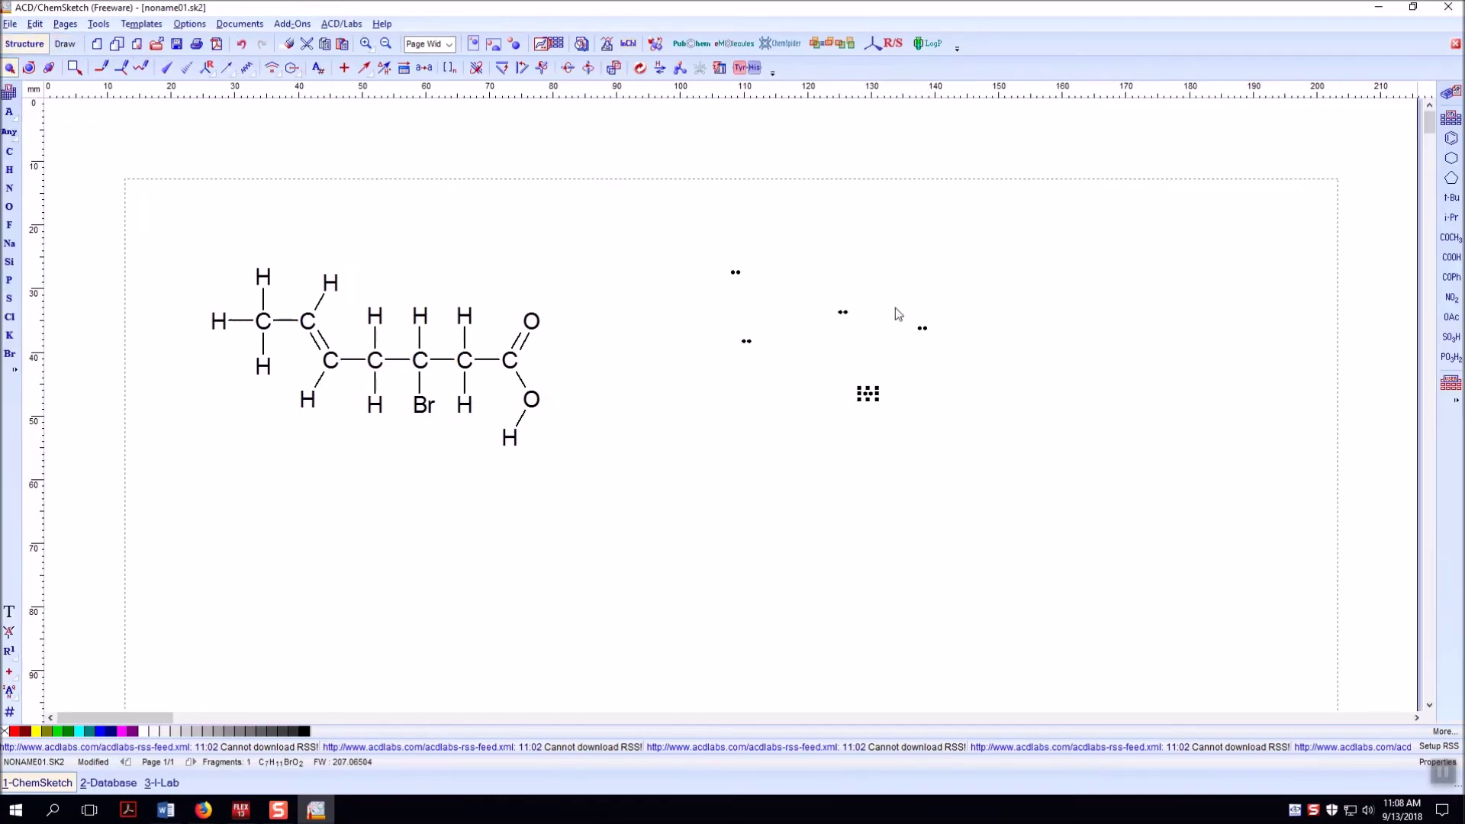
left_click(746, 341)
left_click_drag(746, 342, 423, 426)
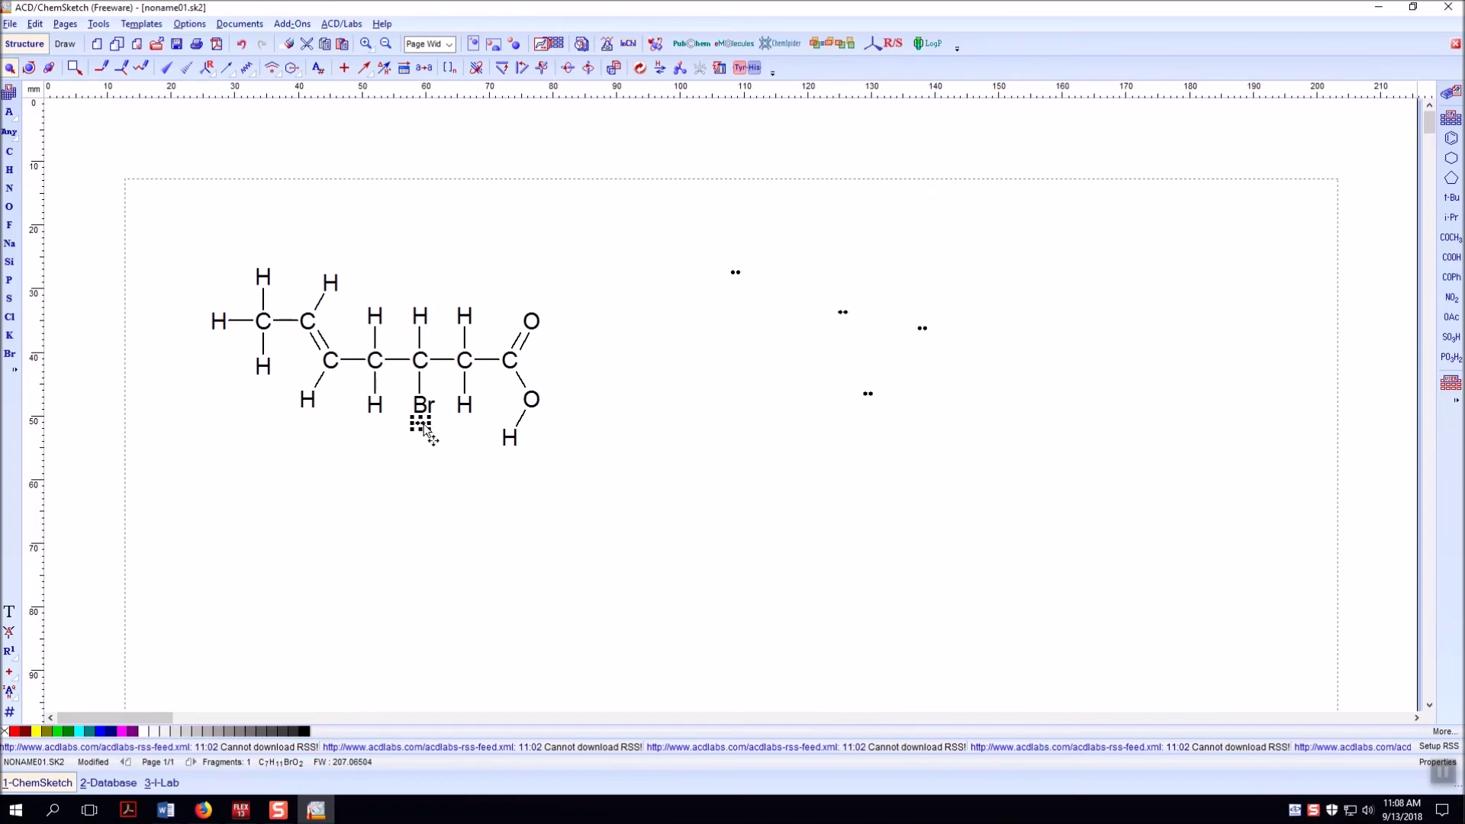
left_click(652, 327)
left_click(735, 274)
left_click(99, 24)
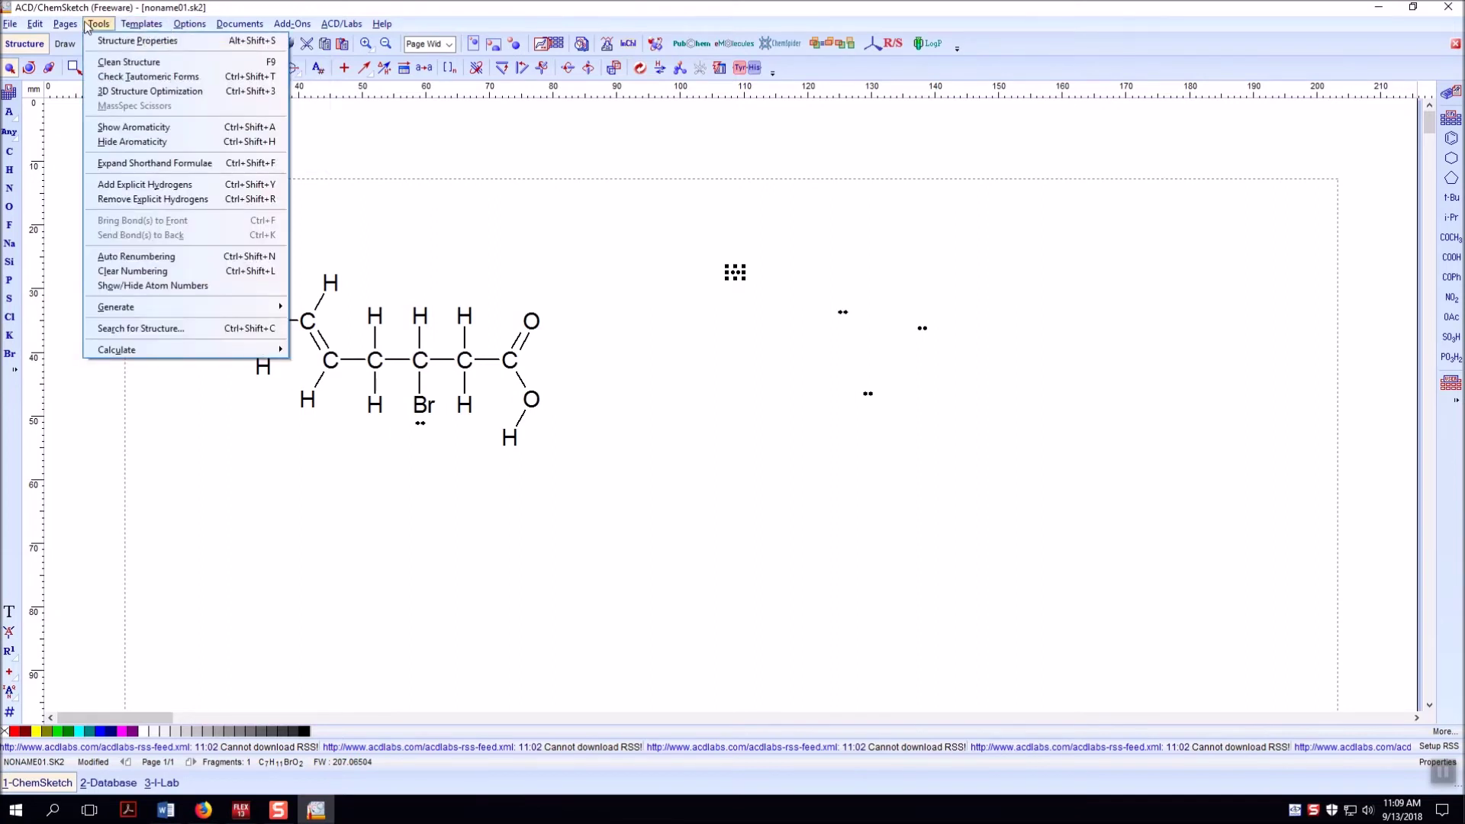
left_click(96, 23)
left_click(191, 25)
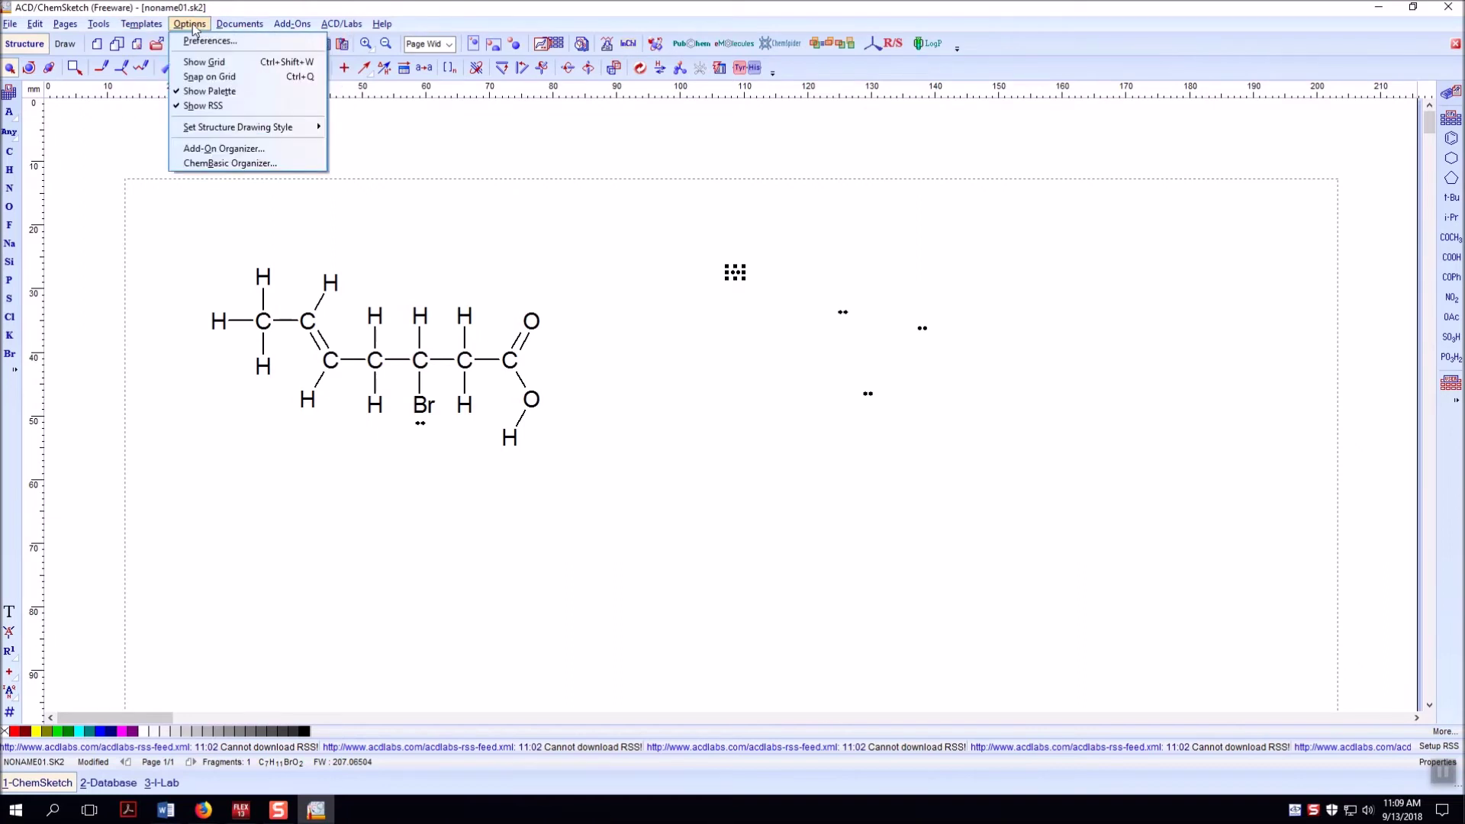
mouse_move(149, 29)
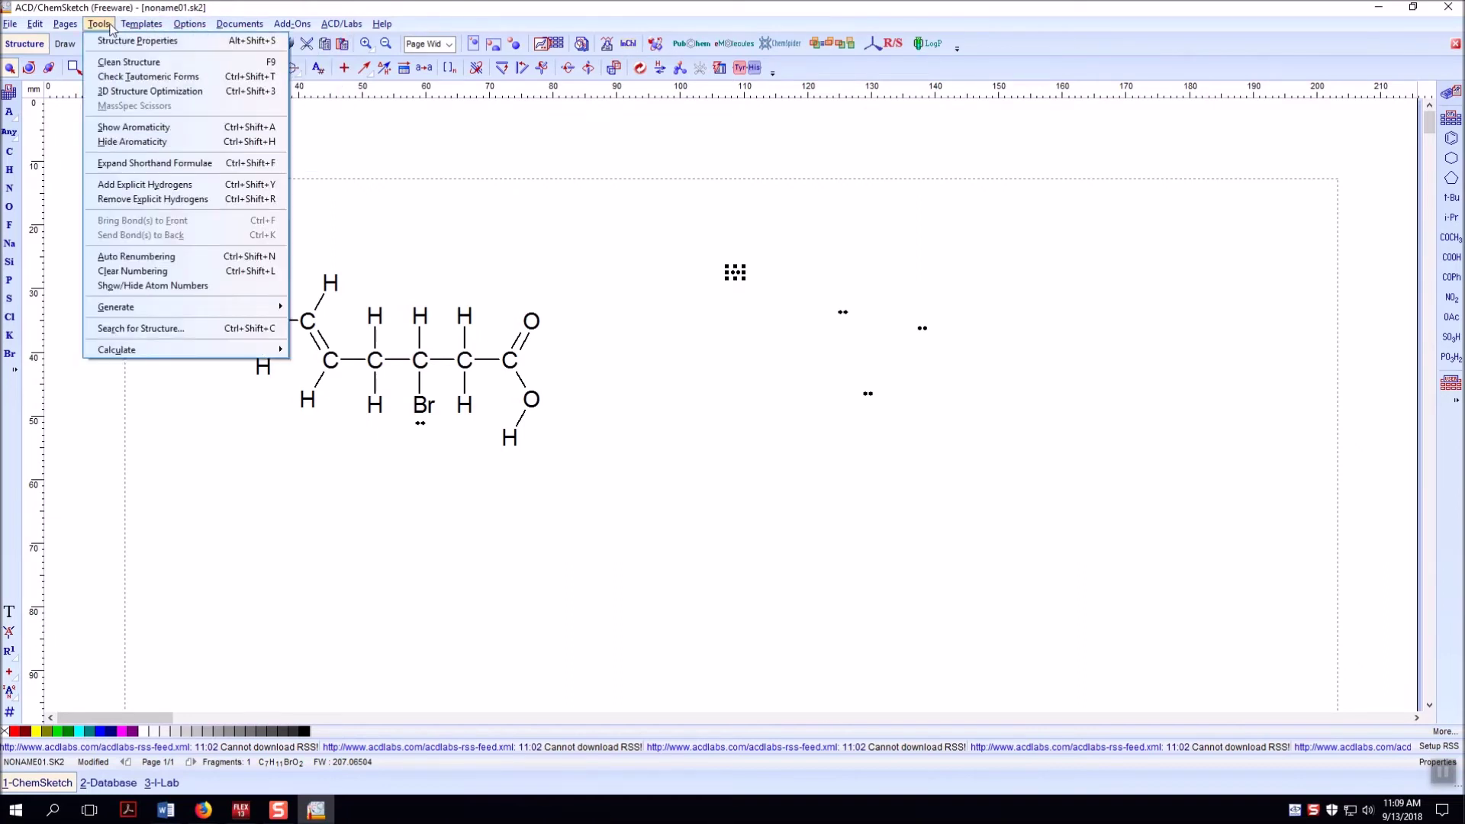
mouse_move(202, 29)
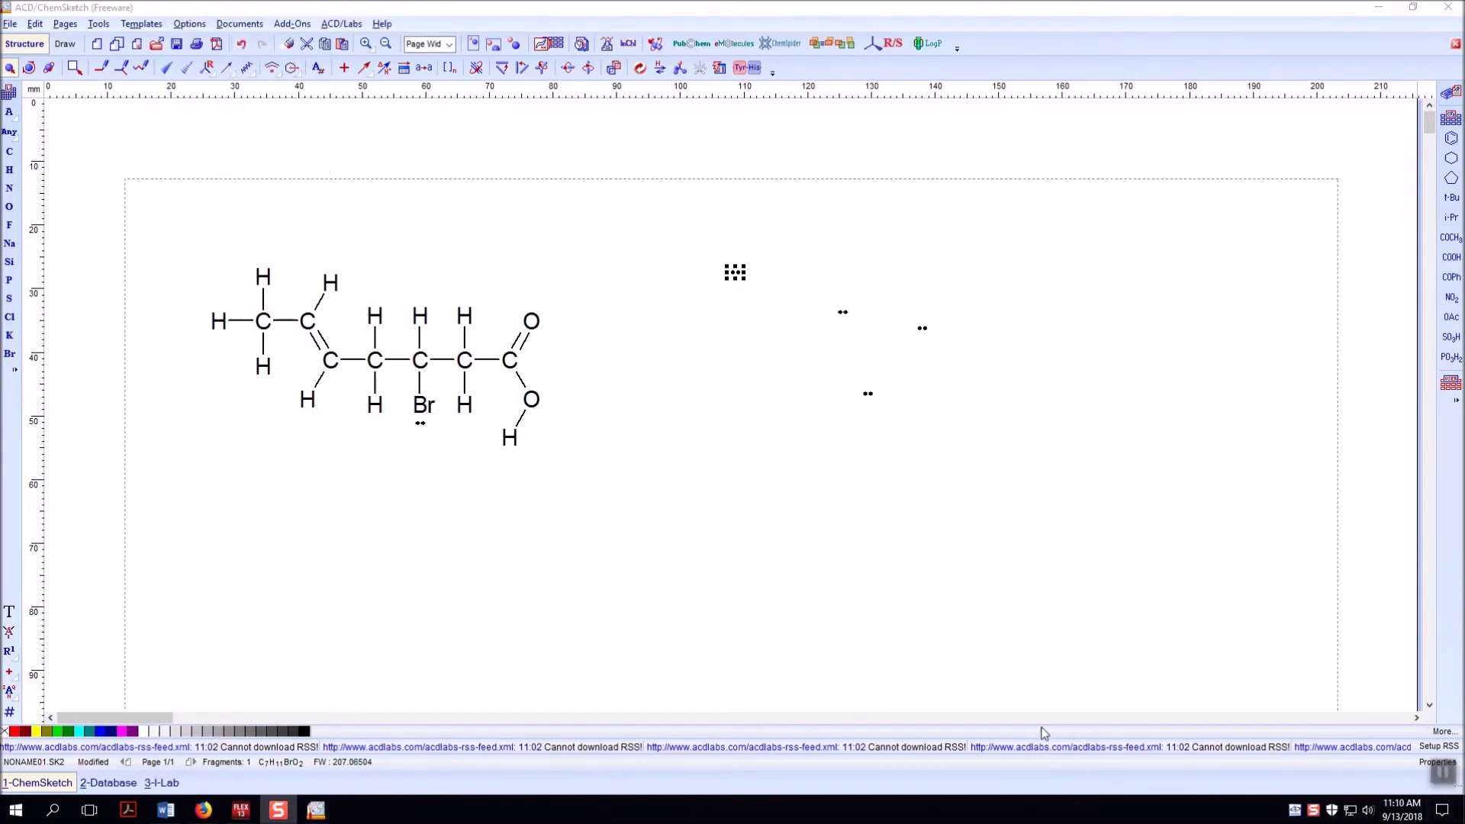
In Draw mode, rotate the selected electron pair 90° and place it left of the bromine atom, with a copy on its right.
left_click(65, 44)
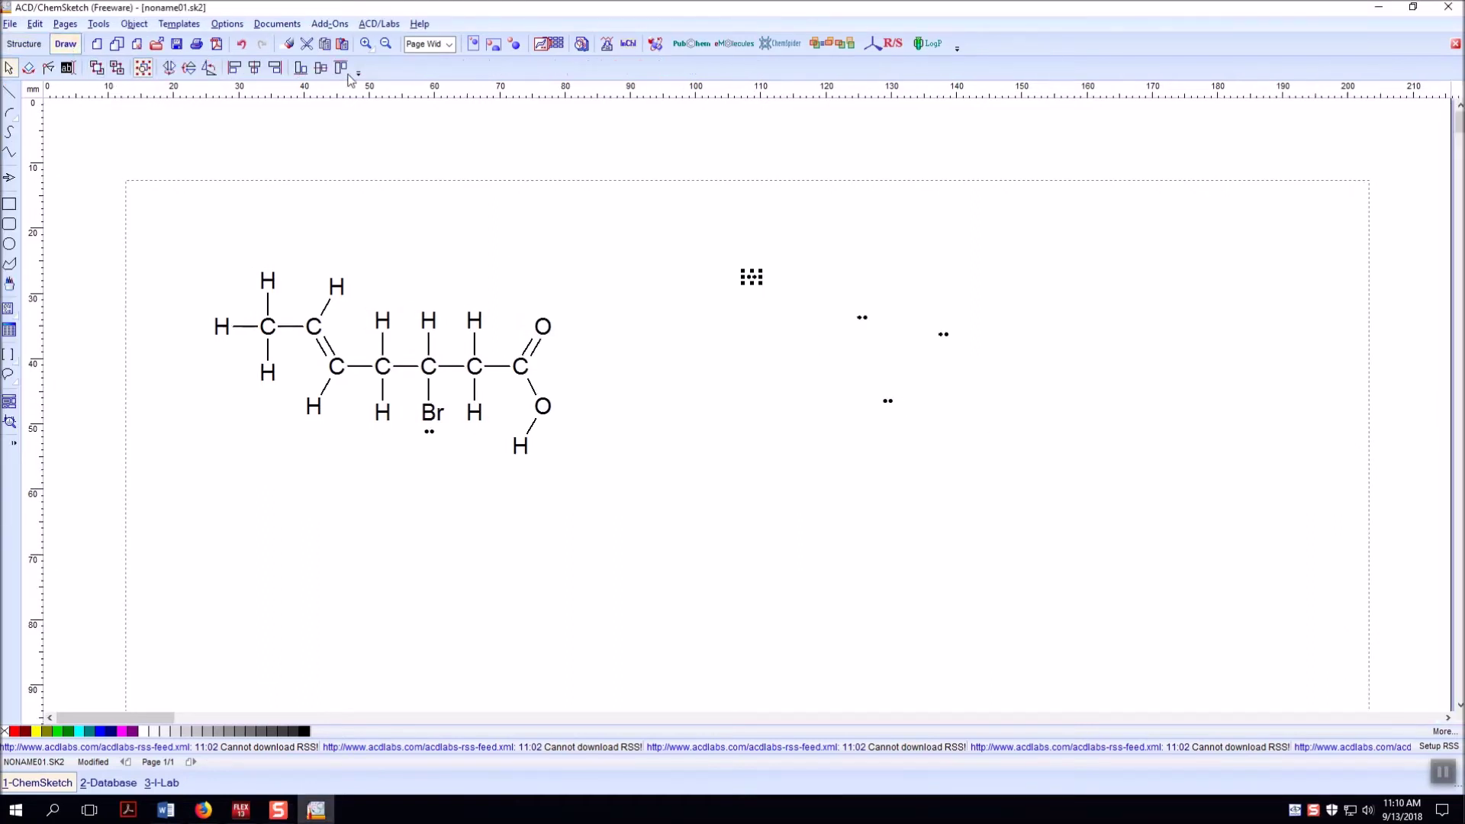
left_click(137, 25)
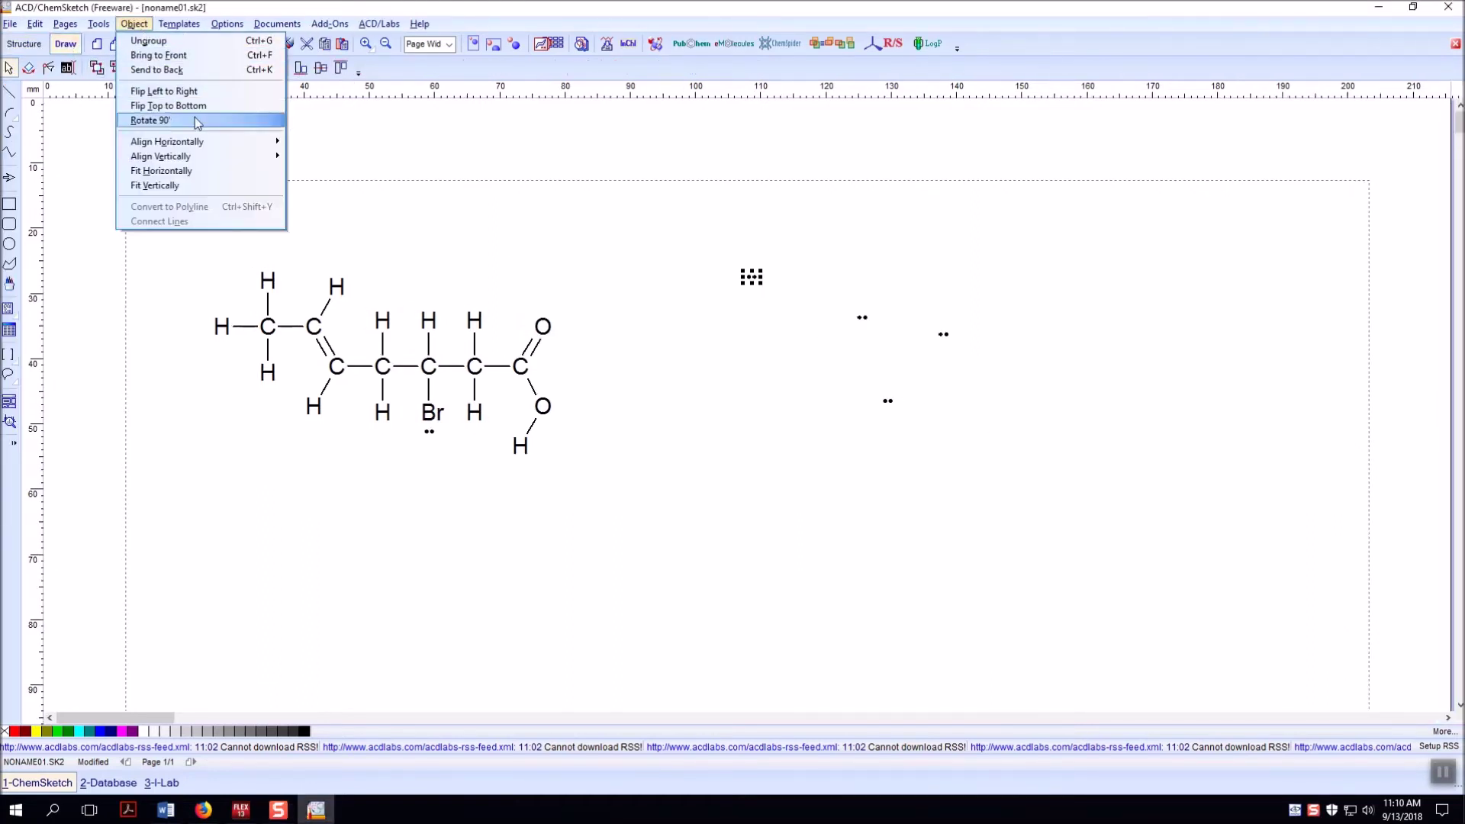
left_click(150, 120)
left_click_drag(751, 284, 413, 417)
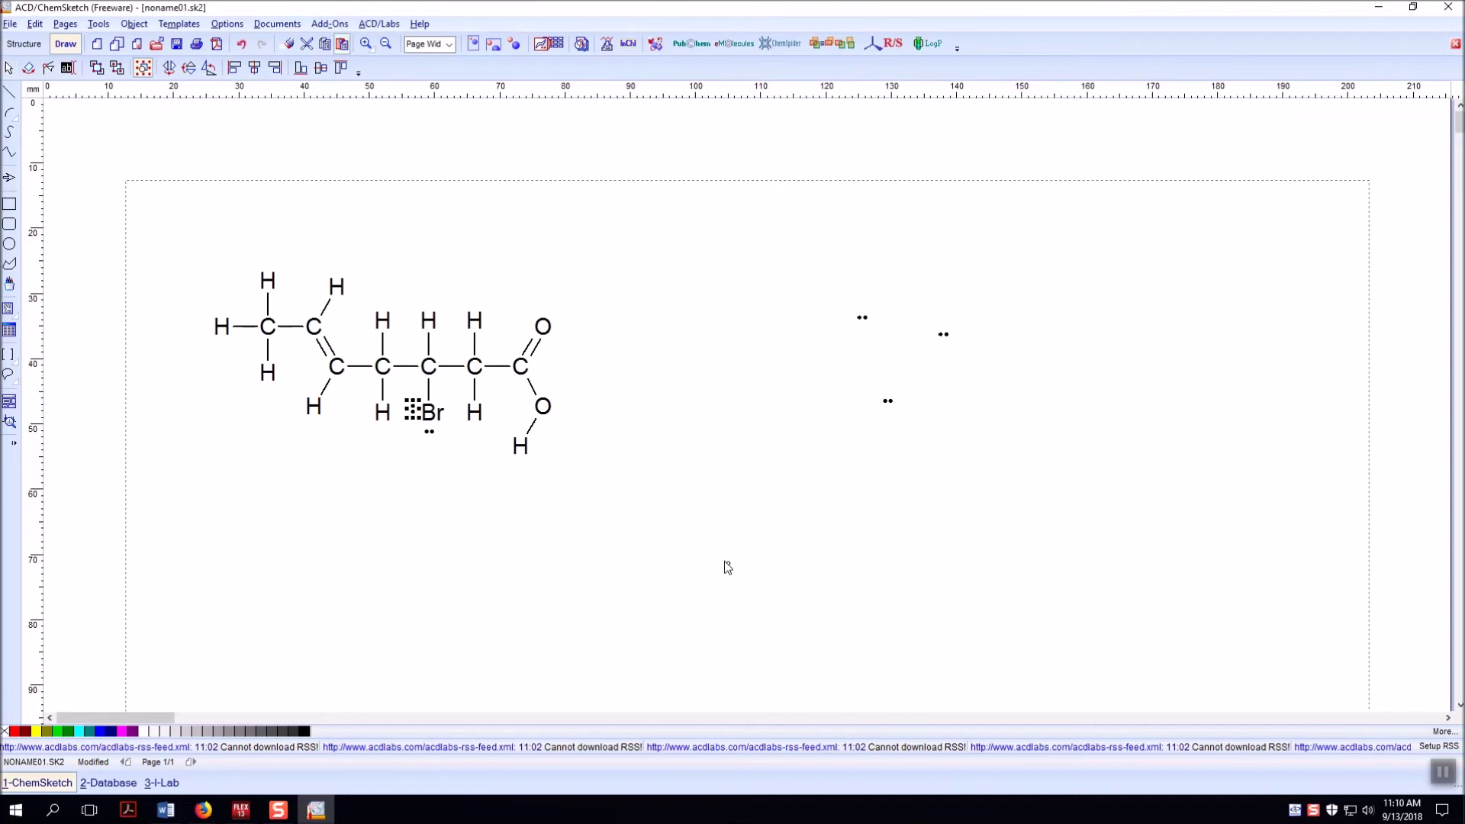
left_click(449, 413)
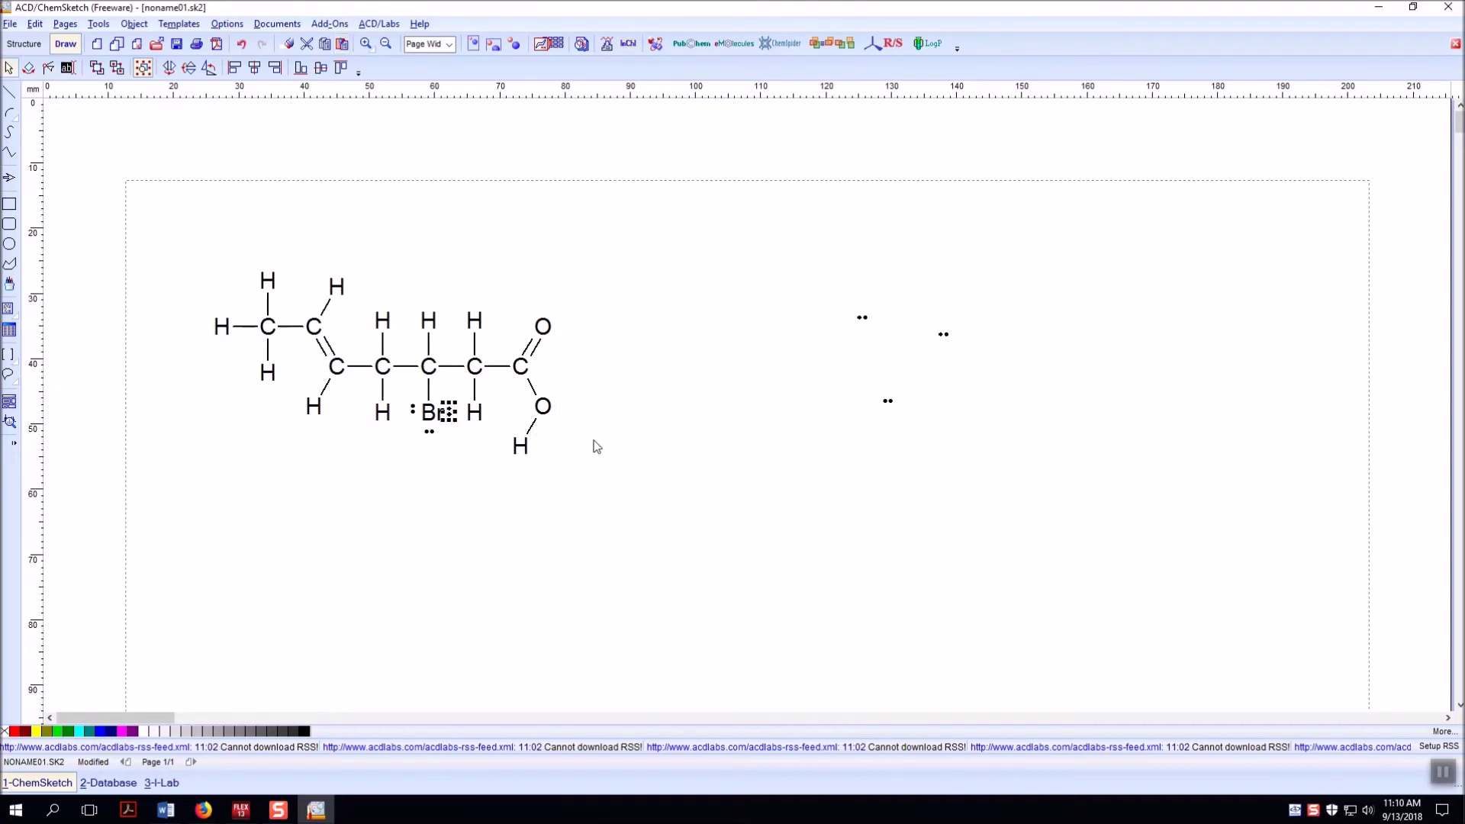
Paste a vertical electron pair on each side of the hydroxyl oxygen.
key("ctrl+v")
left_click(529, 409)
key("ctrl+v")
left_click(559, 407)
left_click(28, 68)
left_click_drag(859, 301, 879, 332)
left_click(23, 43)
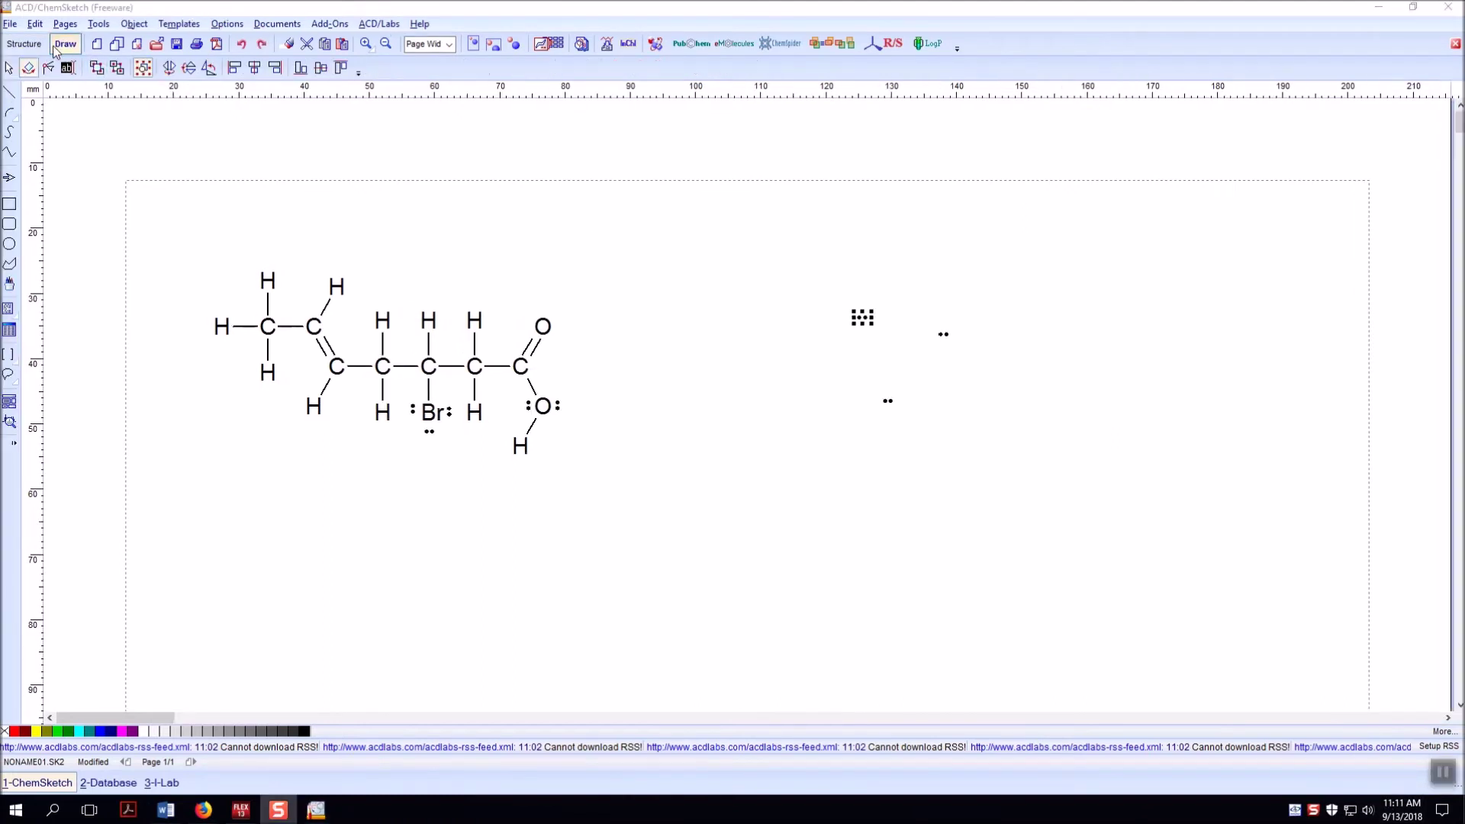
Tilt a loose electron pair and place it at the upper left of the double-bonded oxygen, with a copy at its lower right.
left_click(8, 68)
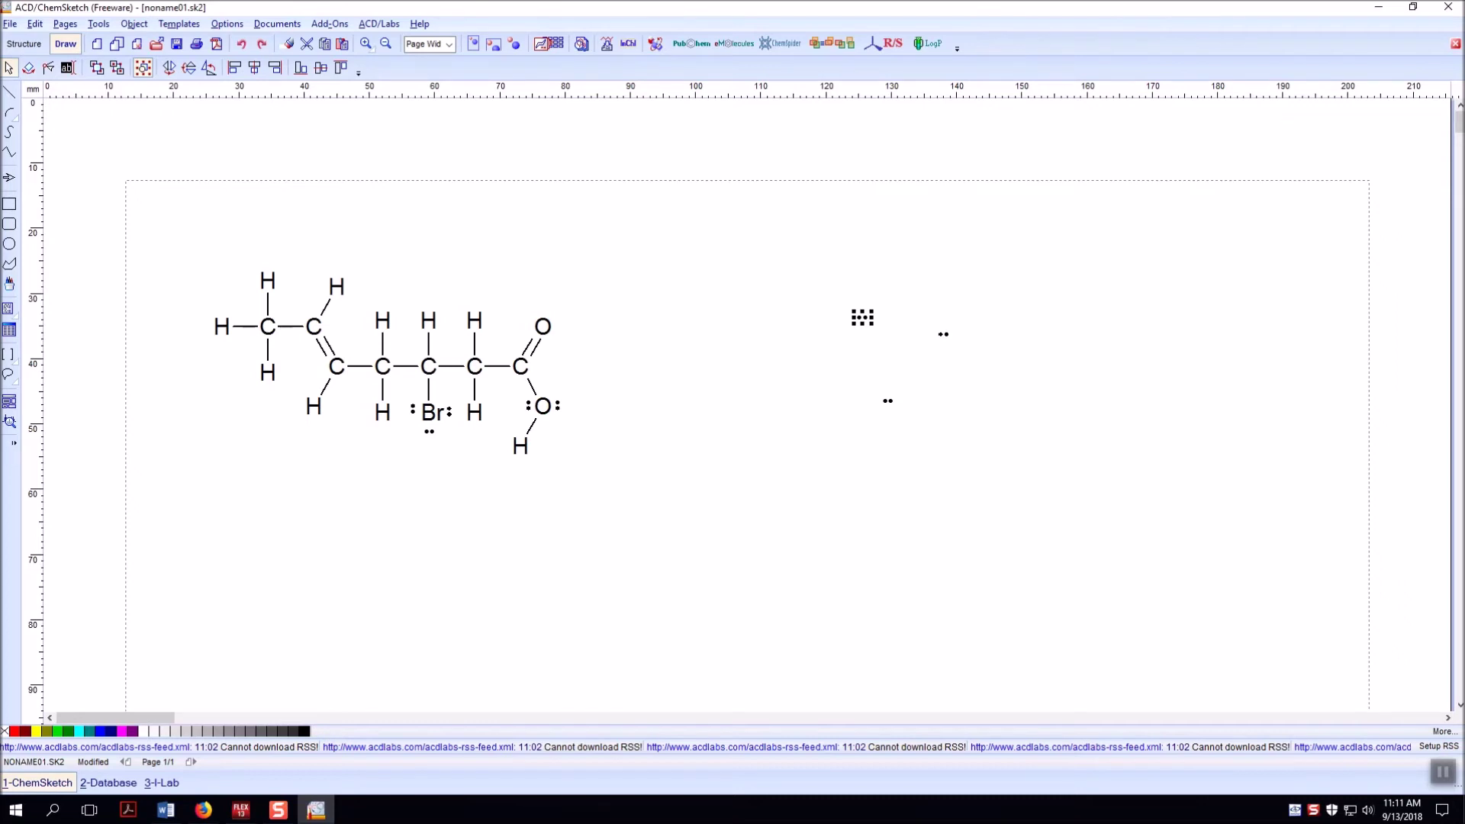
left_click(28, 67)
left_click_drag(872, 306, 532, 319)
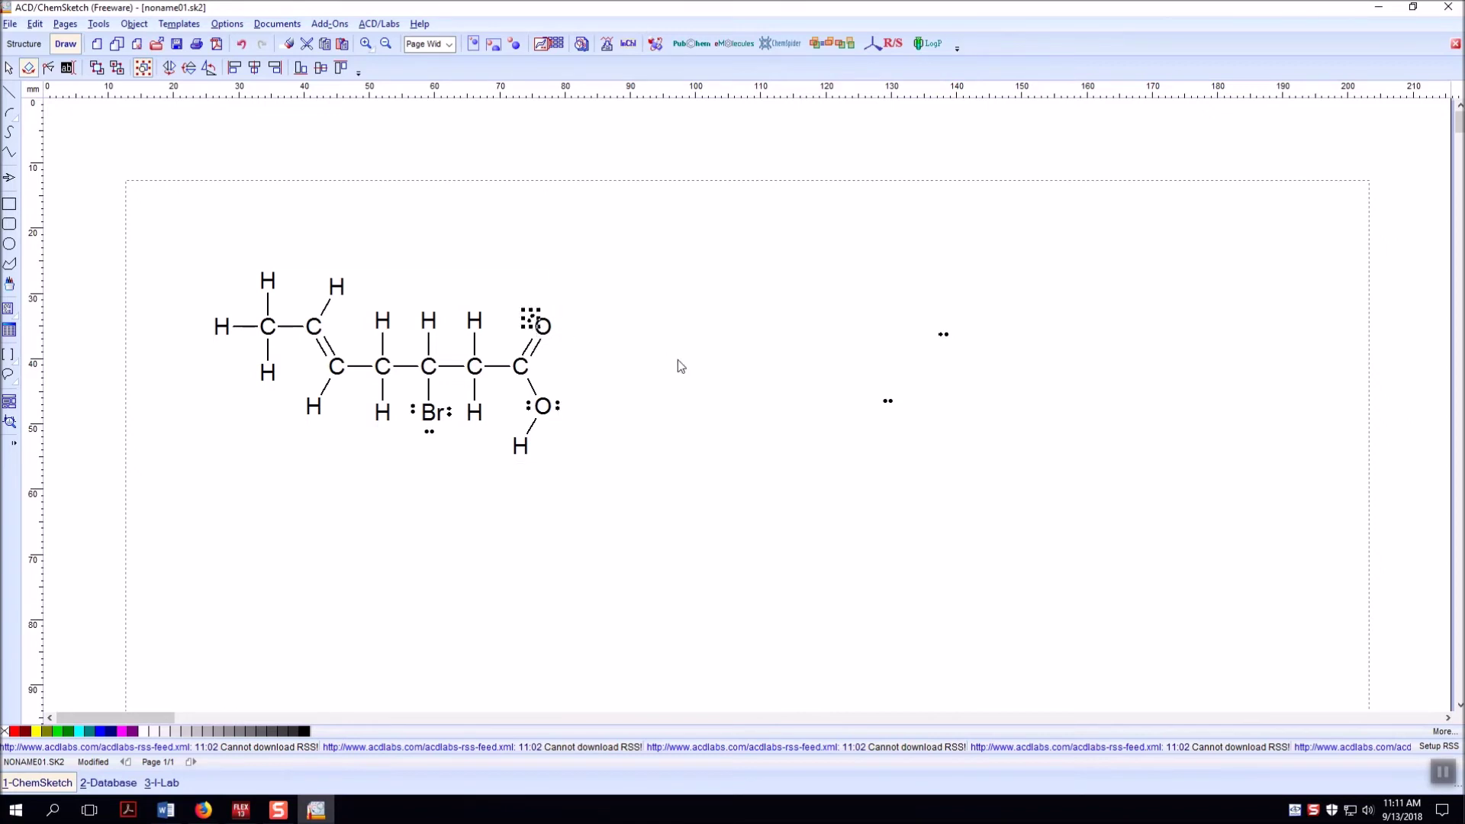
left_click(540, 336)
left_click(611, 350)
key("ctrl+z")
key("ctrl+y")
Tilt another loose electron pair and place it at the upper right of the double-bonded oxygen.
left_click(944, 334)
left_click_drag(953, 335, 549, 312)
left_click(677, 320)
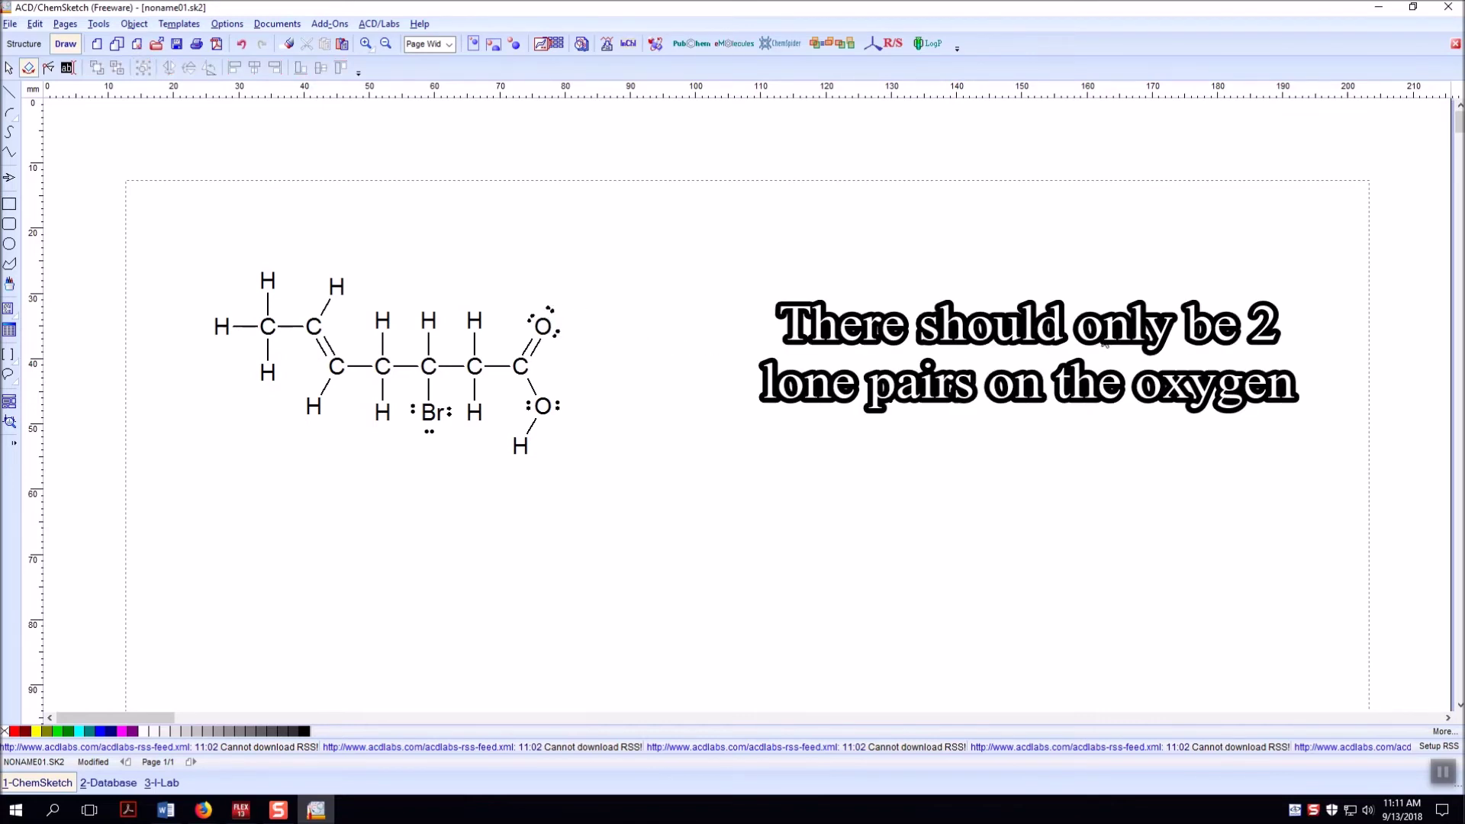
Delete the leftover loose electron pair in the empty area beside the molecule.
left_click(9, 68)
left_click_drag(832, 365, 919, 446)
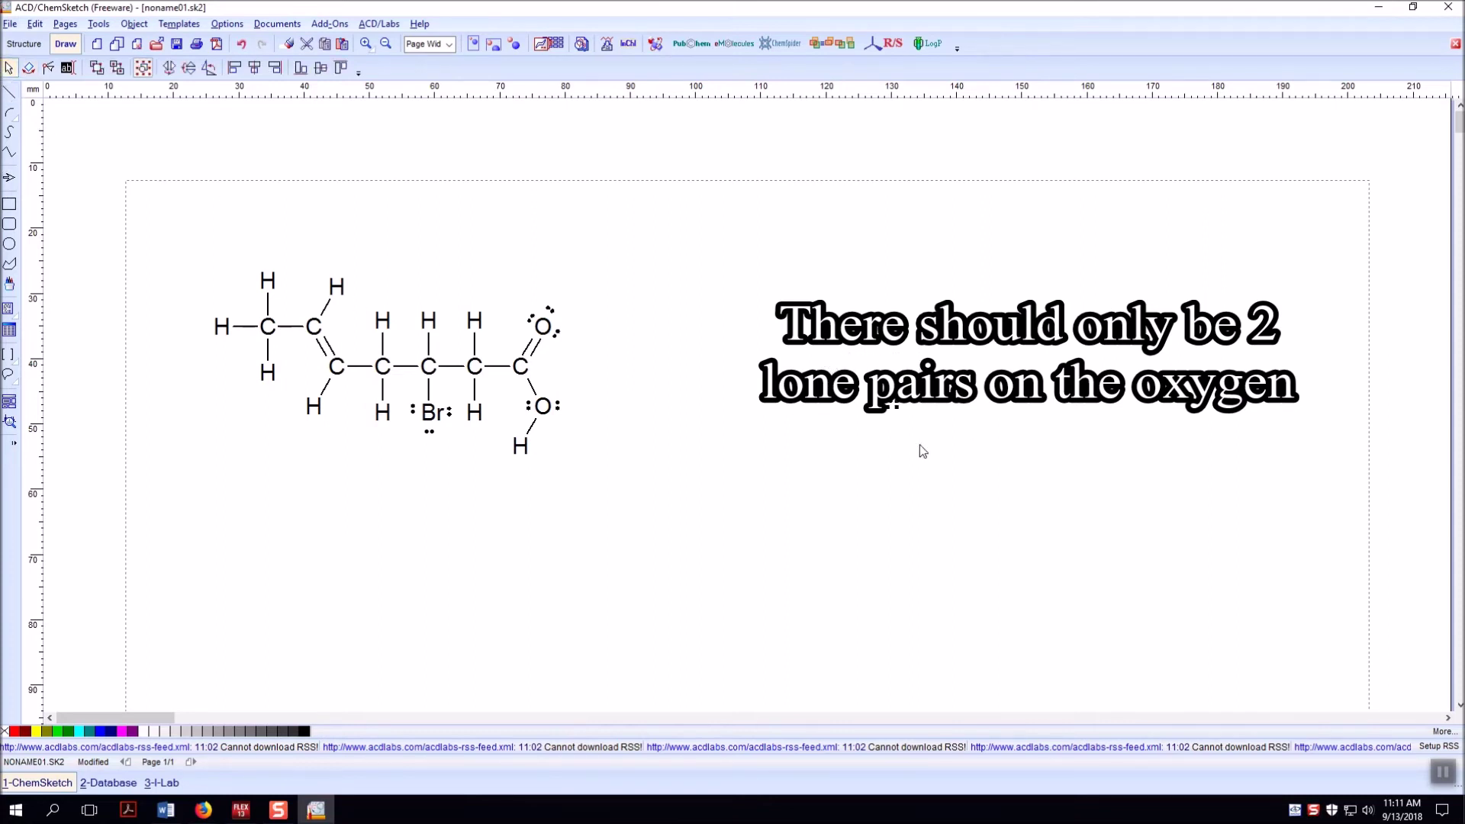
key("Delete")
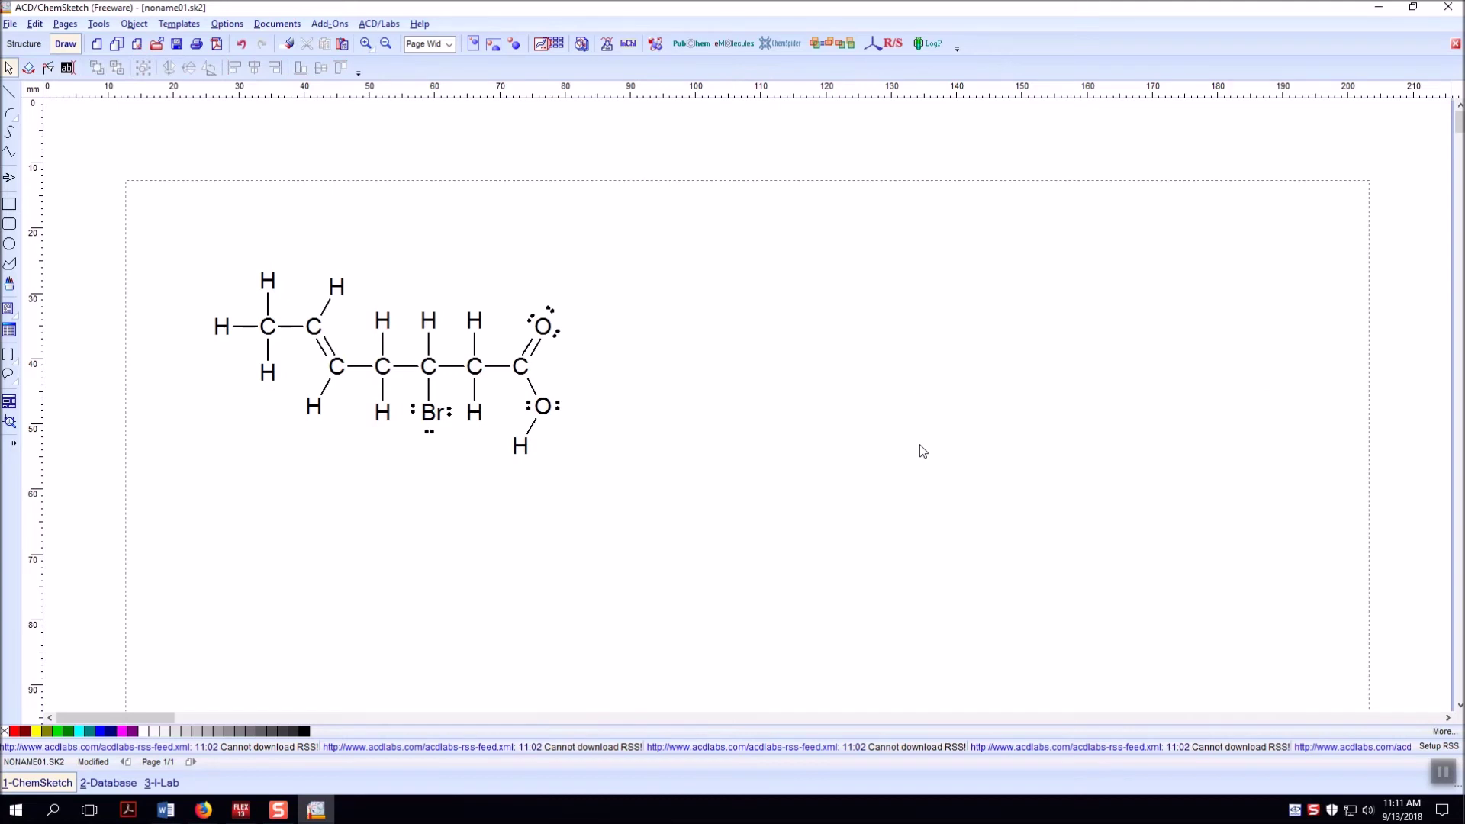
Try running Clean Structure on the whole molecule with its lone pairs, and undo it.
left_click_drag(205, 250, 671, 531)
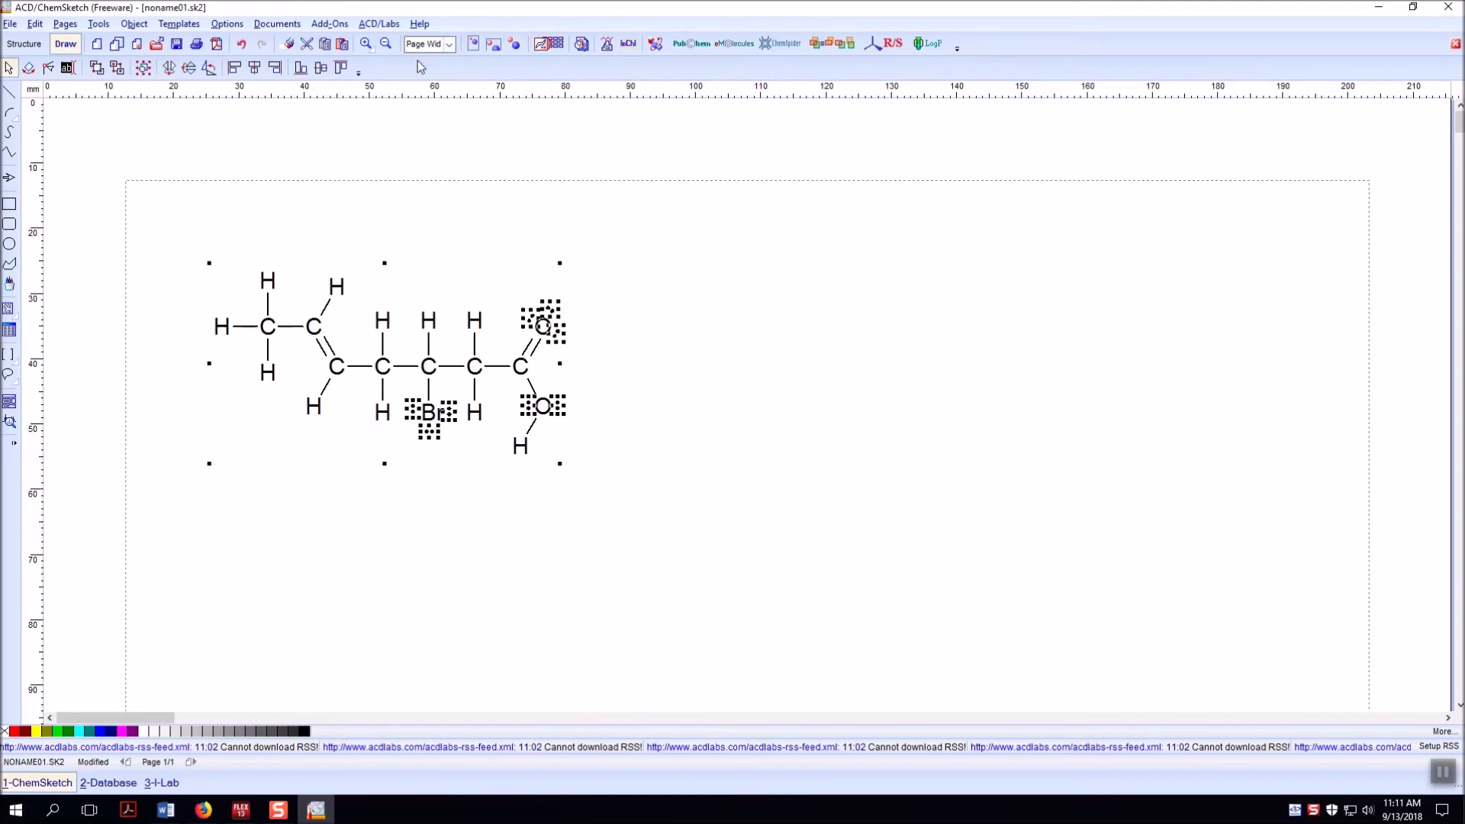
left_click(24, 43)
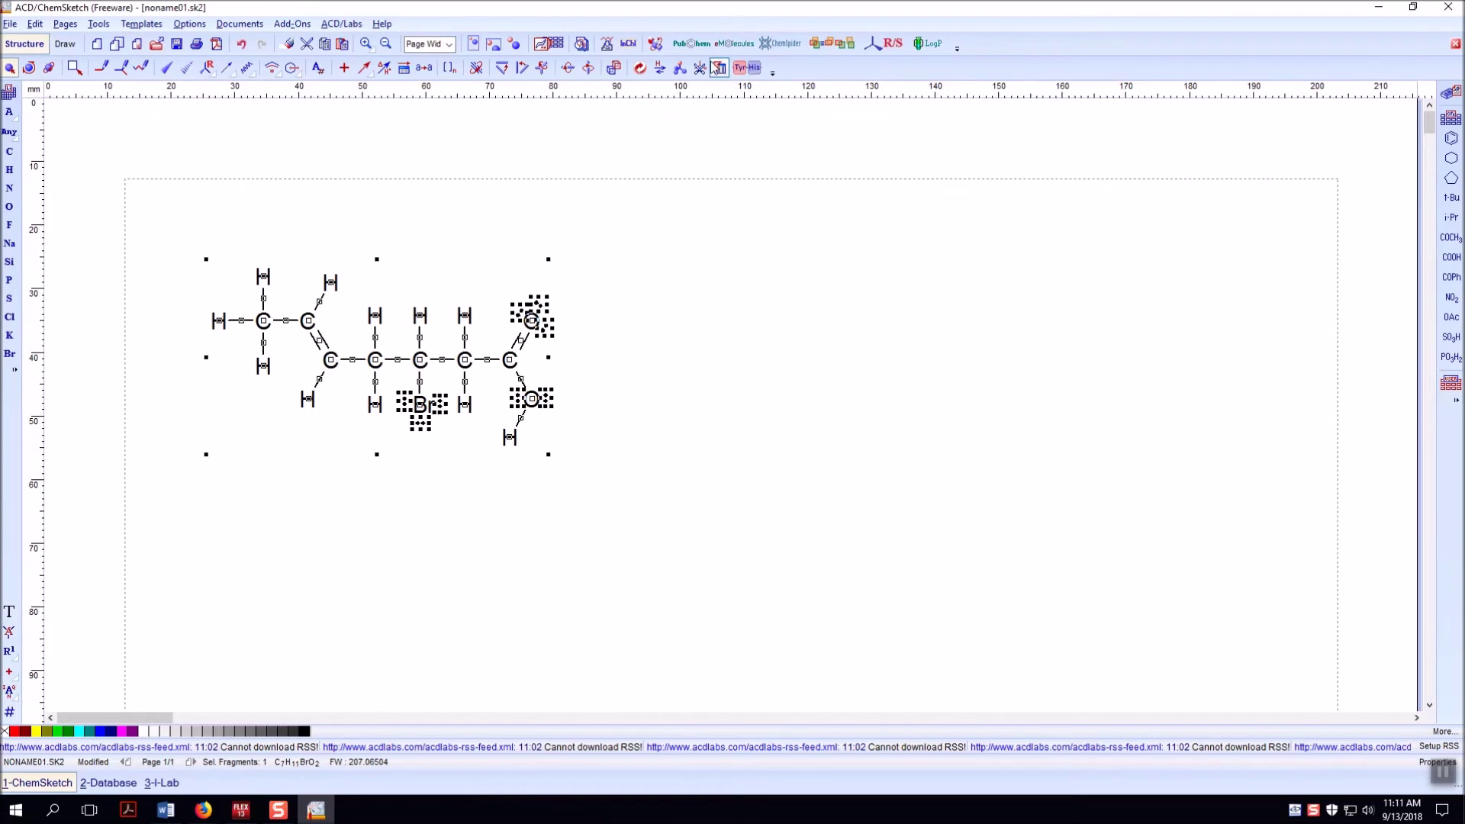
left_click(640, 68)
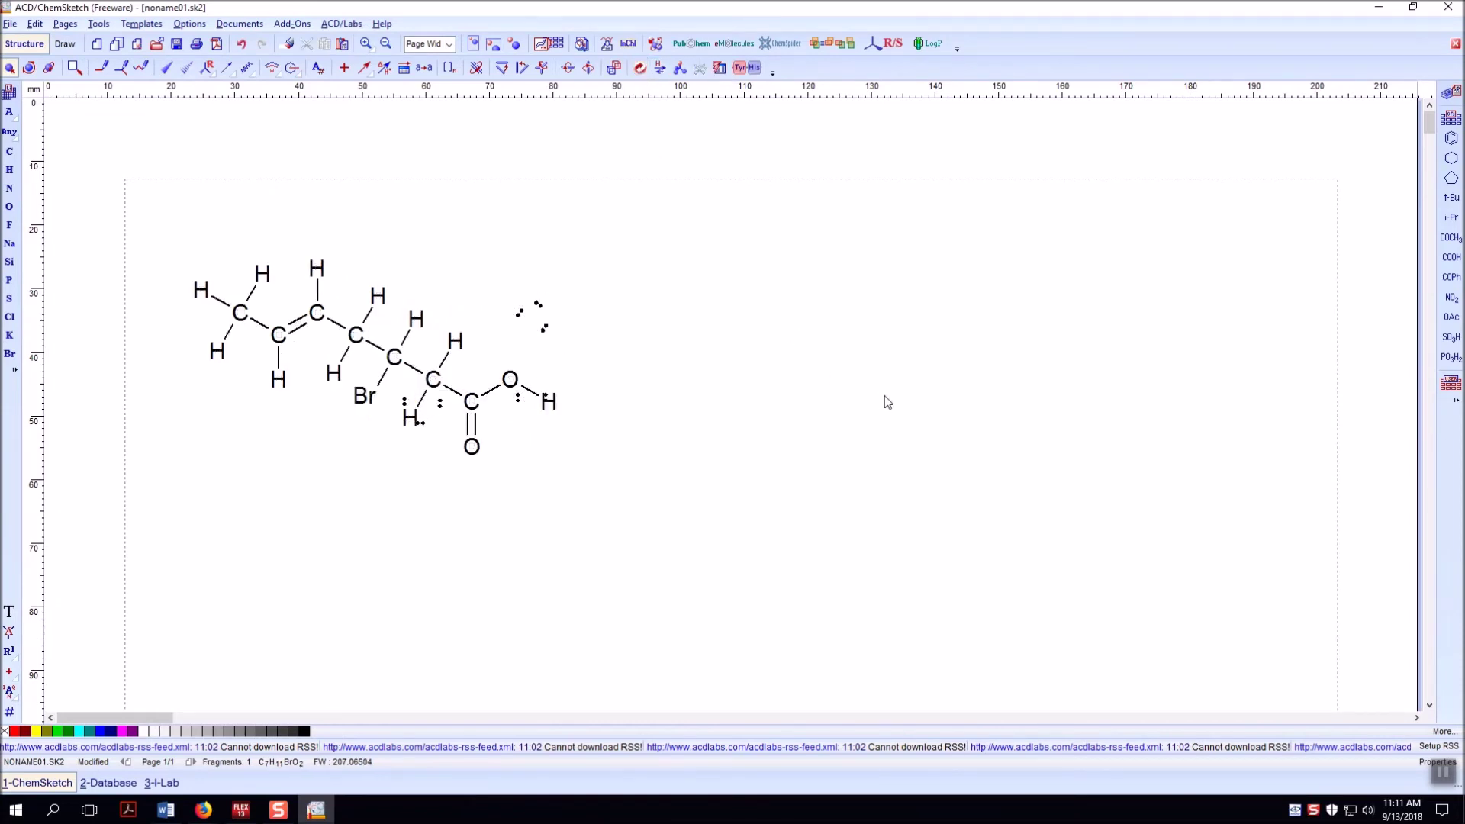
key("ctrl+z")
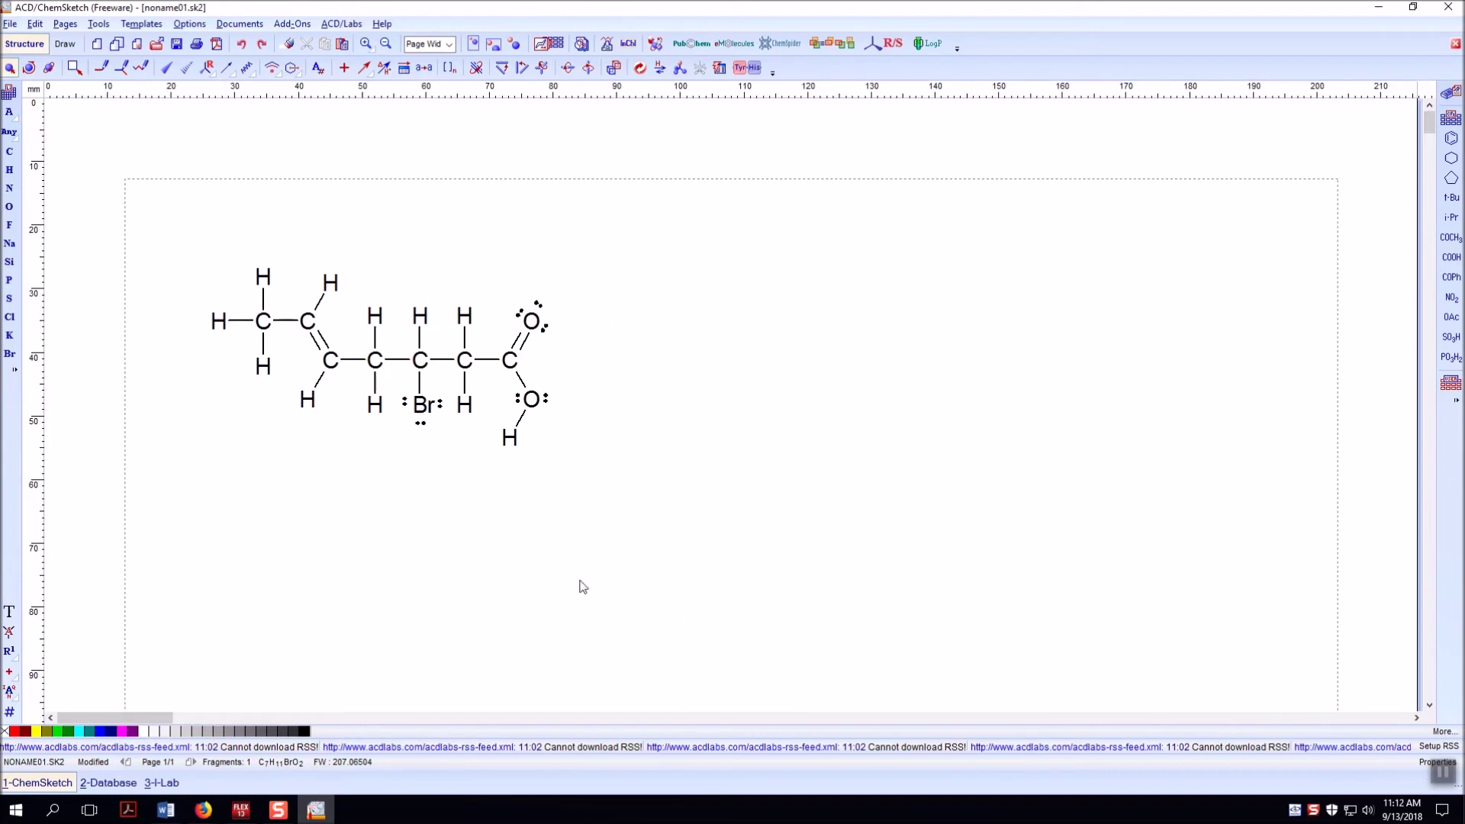
Copy the whole molecule together with its lone pairs and switch to the blank second page in Word.
left_click_drag(149, 218, 632, 489)
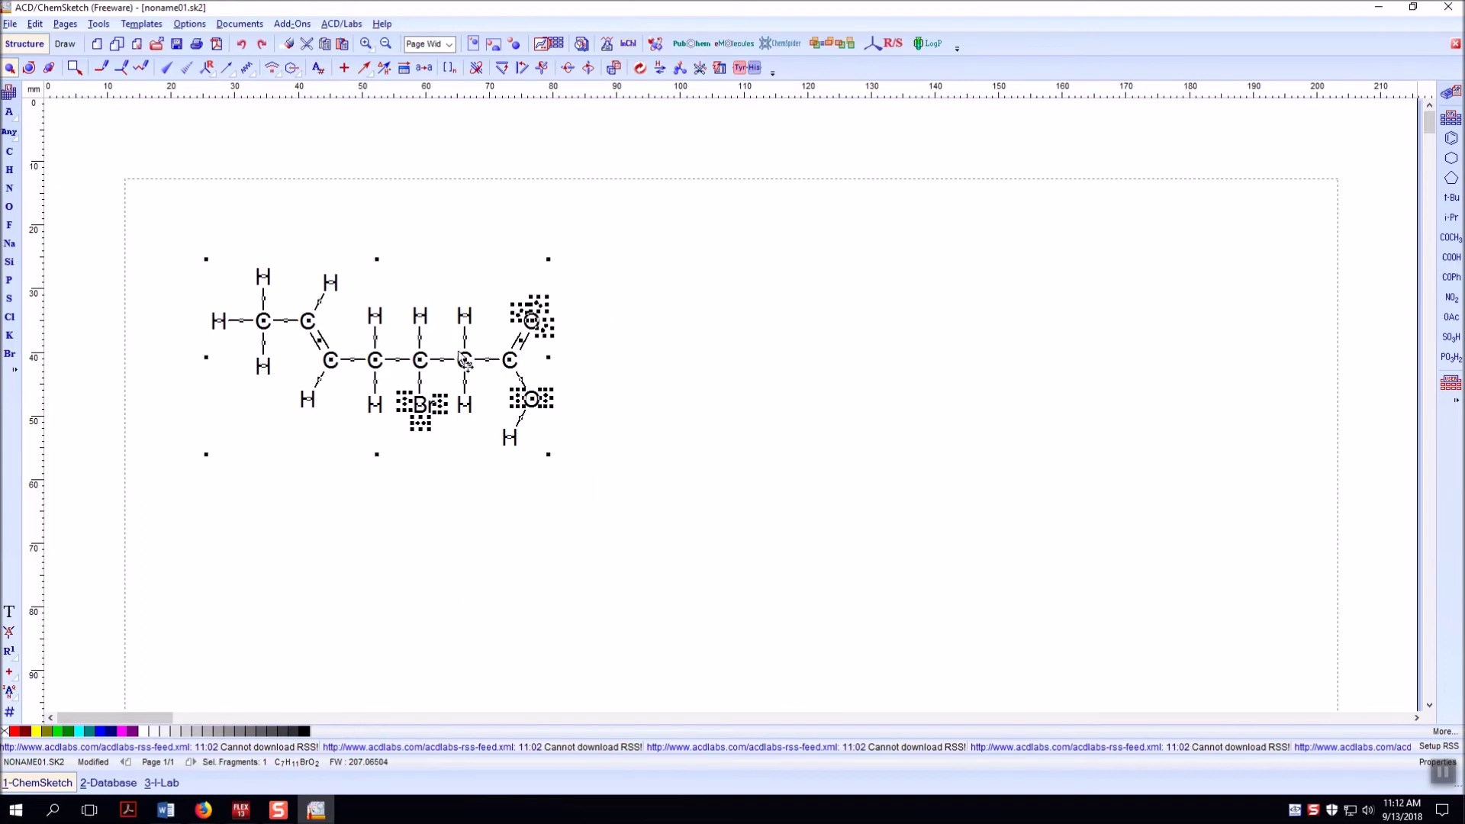
right_click(459, 353)
left_click(503, 414)
left_click(166, 810)
scroll(783, 463, "down", 3)
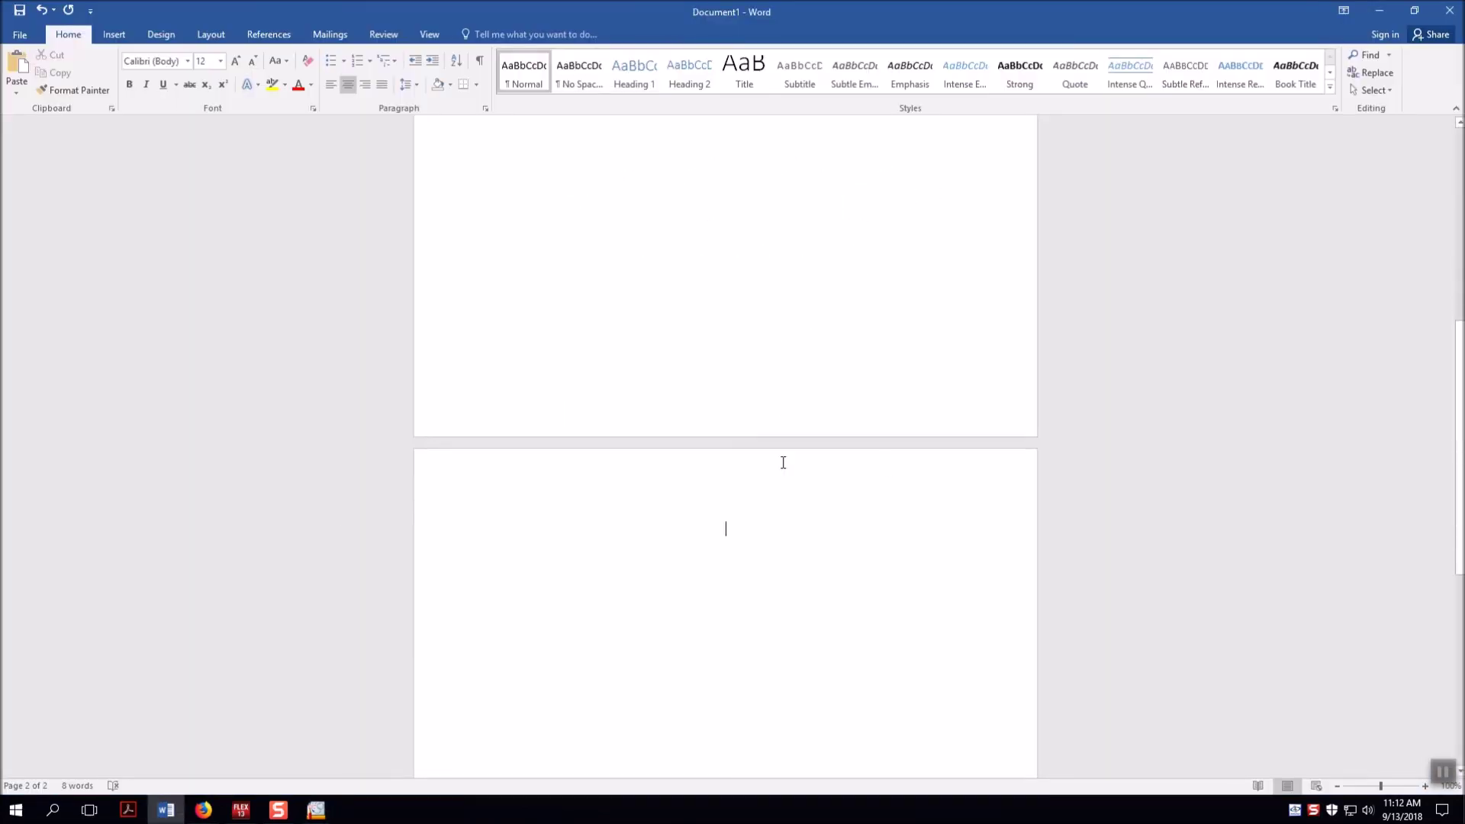
Title the second page "Expanded Structural Formula".
type("Expan")
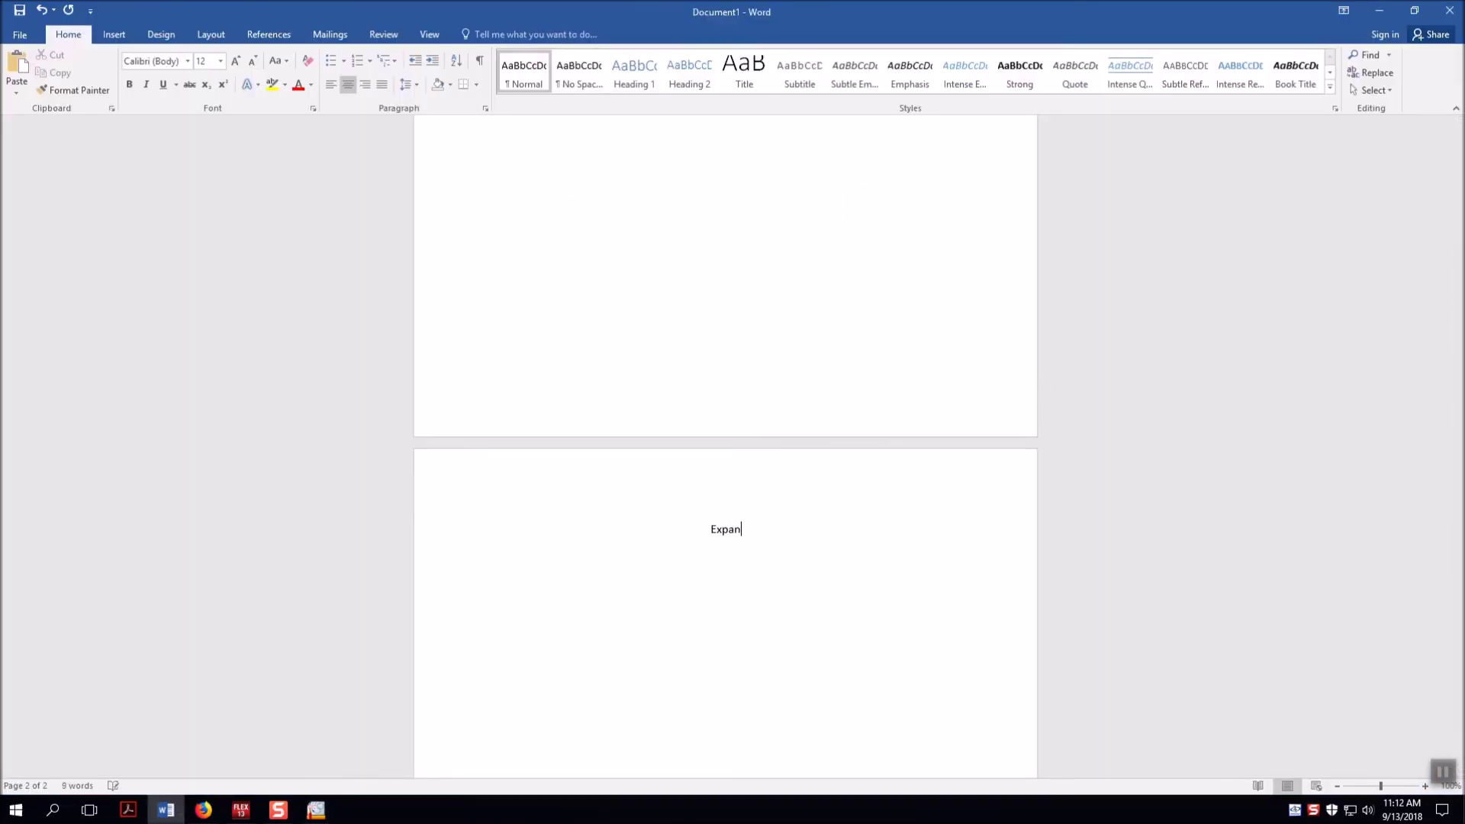
type("ded Structural Formula")
key("BackSpace")
Paste the copied structure below the title and enlarge it proportionally to about twice its size.
key("ctrl+b")
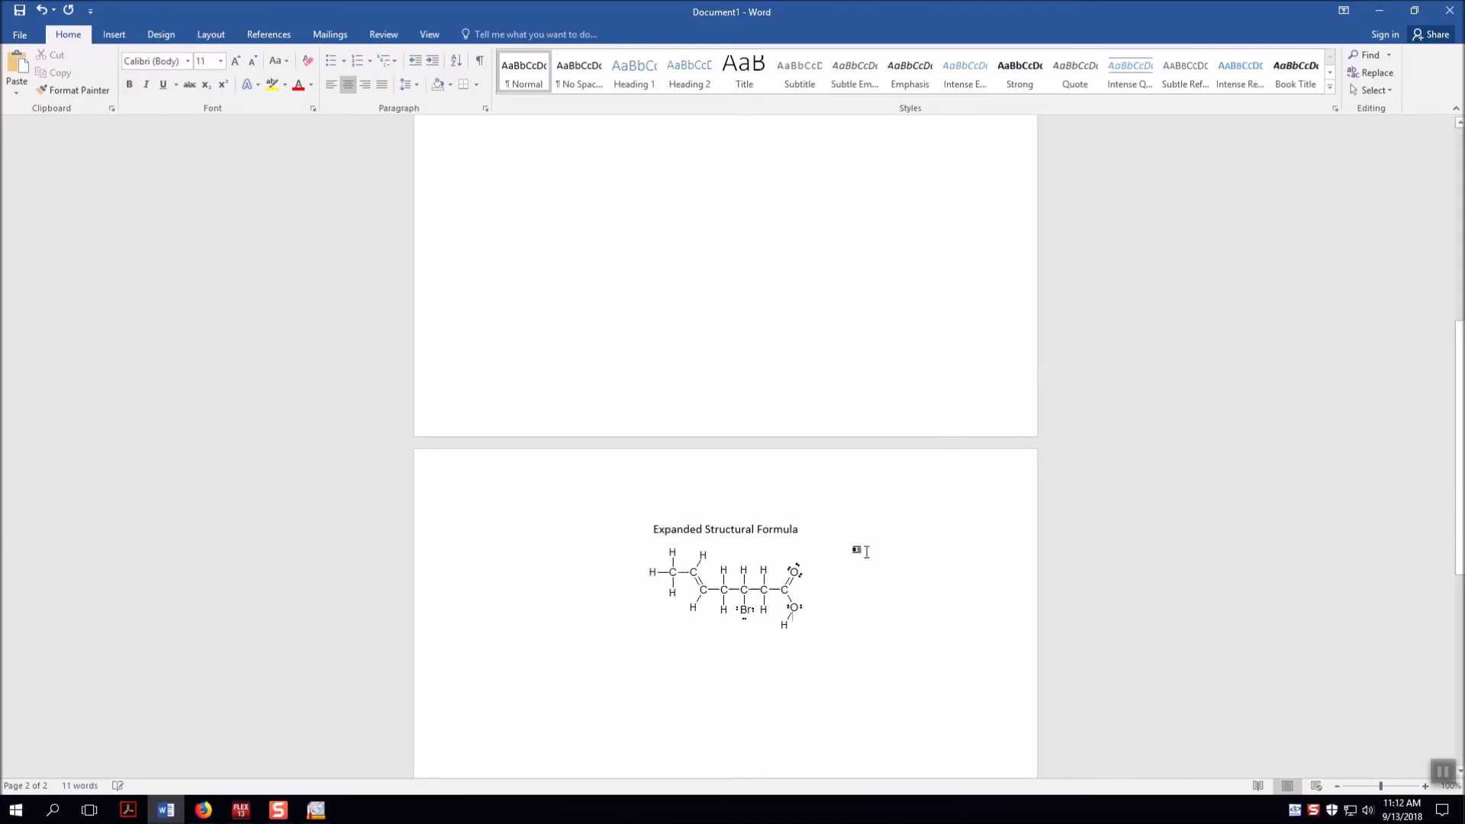
left_click(797, 605)
left_click_drag(799, 627, 925, 703)
Copy the name "3-bromohept-5-enoic acid" from the cover page and paste it below the expanded structure.
scroll(932, 563, "up", 4)
left_click(739, 300)
left_click_drag(823, 301, 598, 288)
right_click(720, 304)
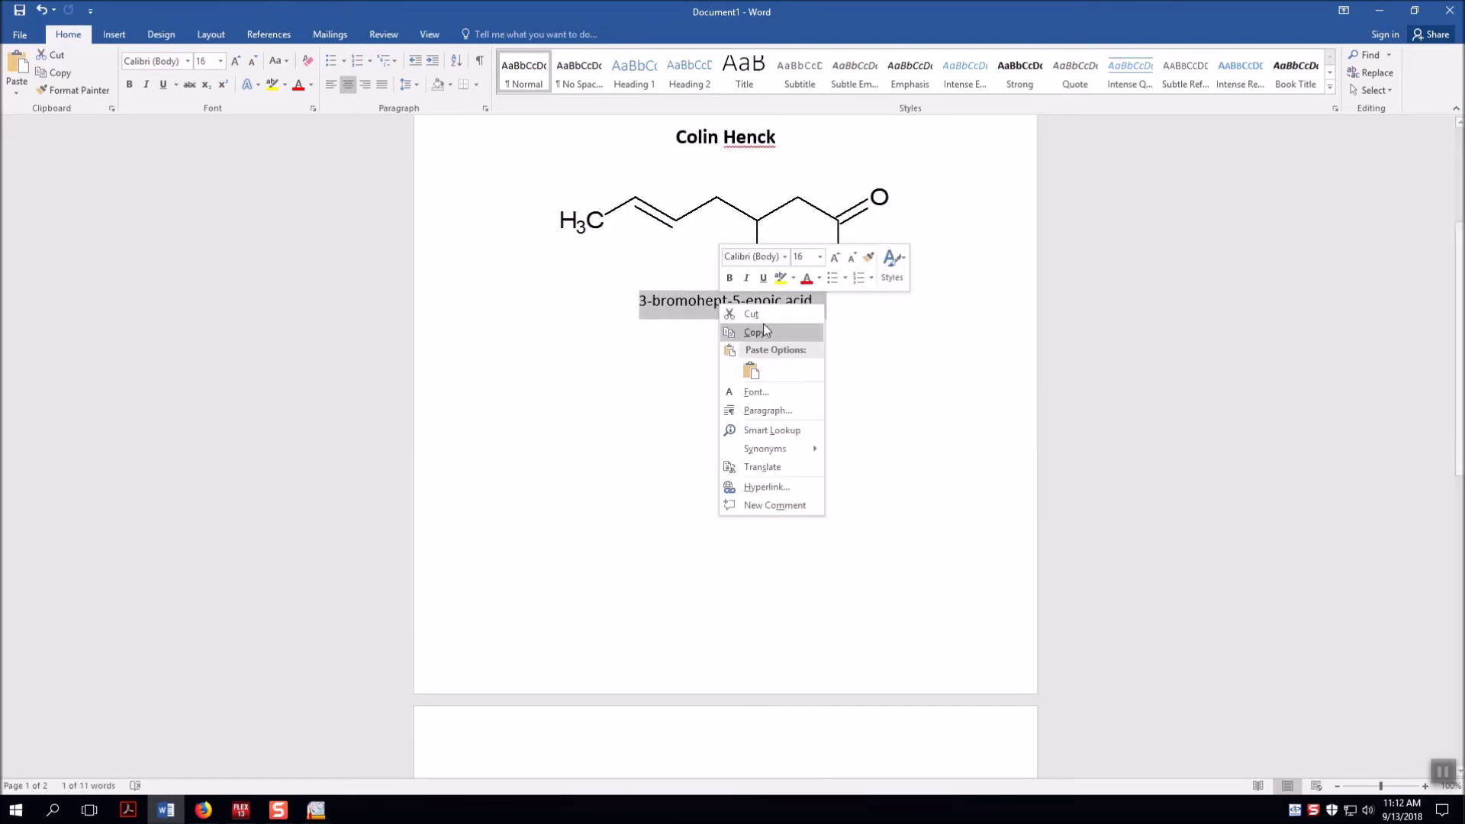
left_click(754, 331)
scroll(779, 334, "down", 10)
left_click(833, 393)
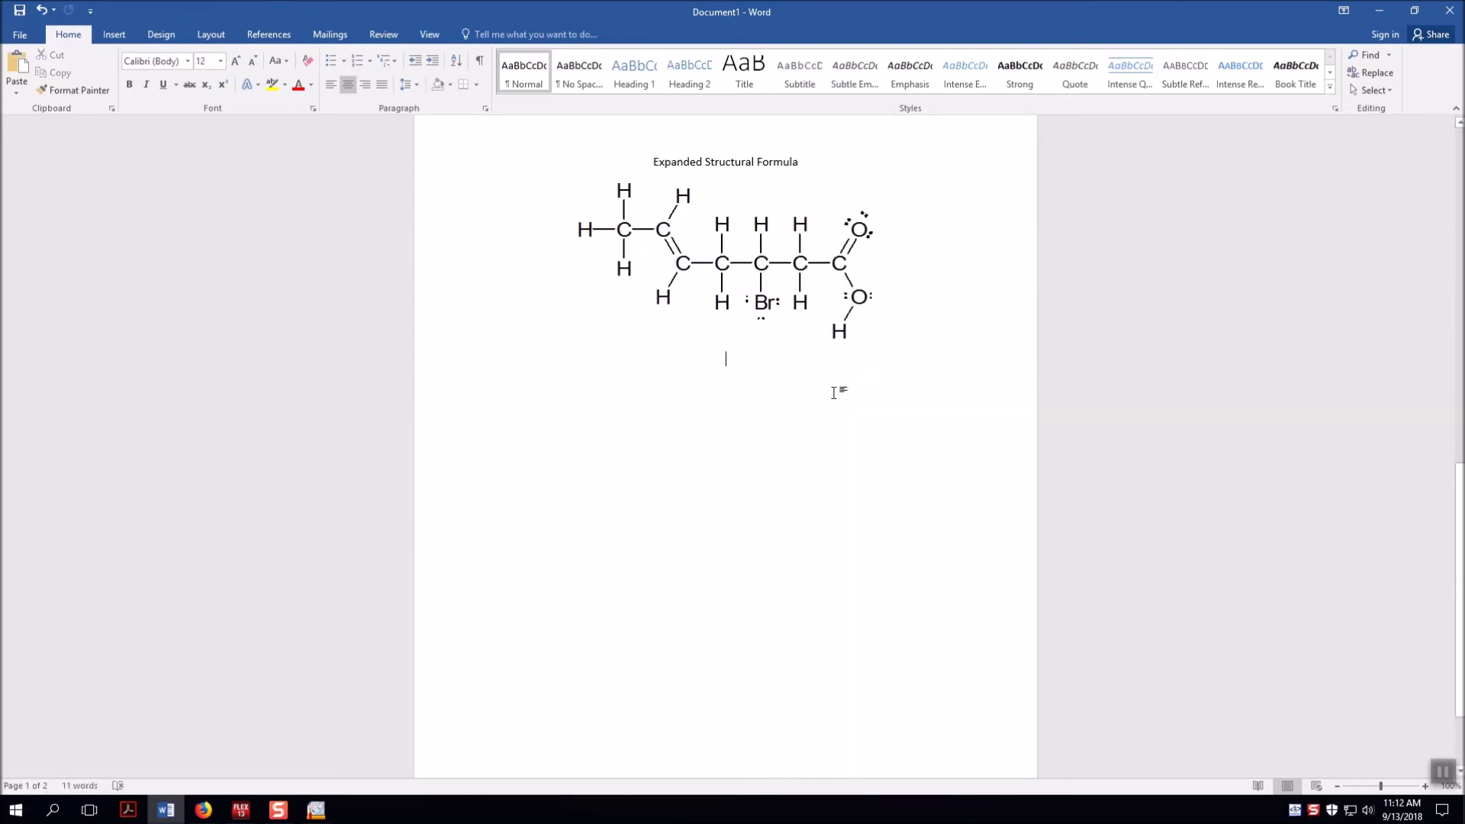
key("ctrl+v")
Add blank lines below the compound name until a third page starts.
scroll(837, 396, "up", 4)
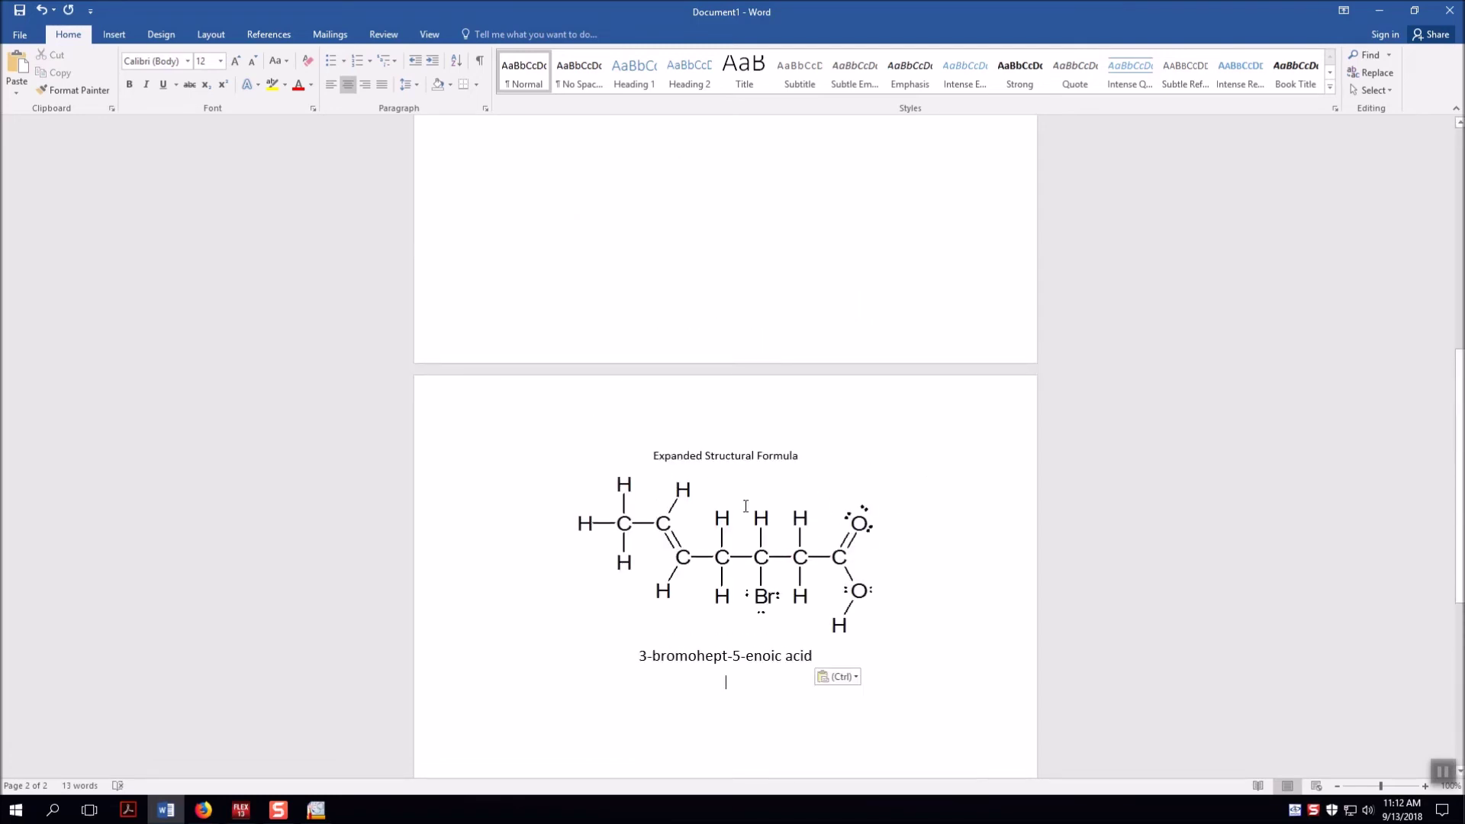
scroll(746, 506, "down", 3)
scroll(744, 506, "down", 2)
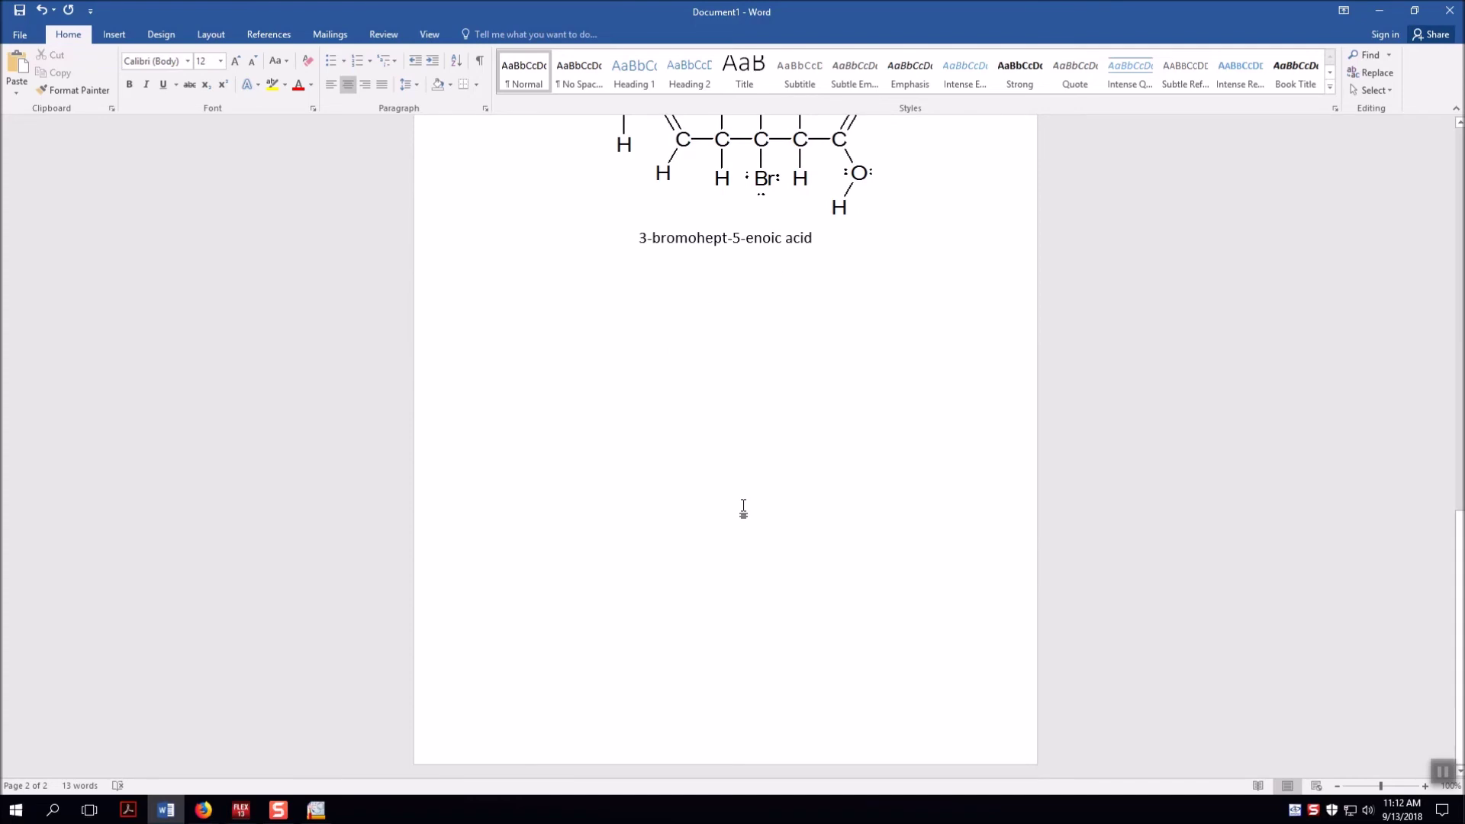
key("Return")
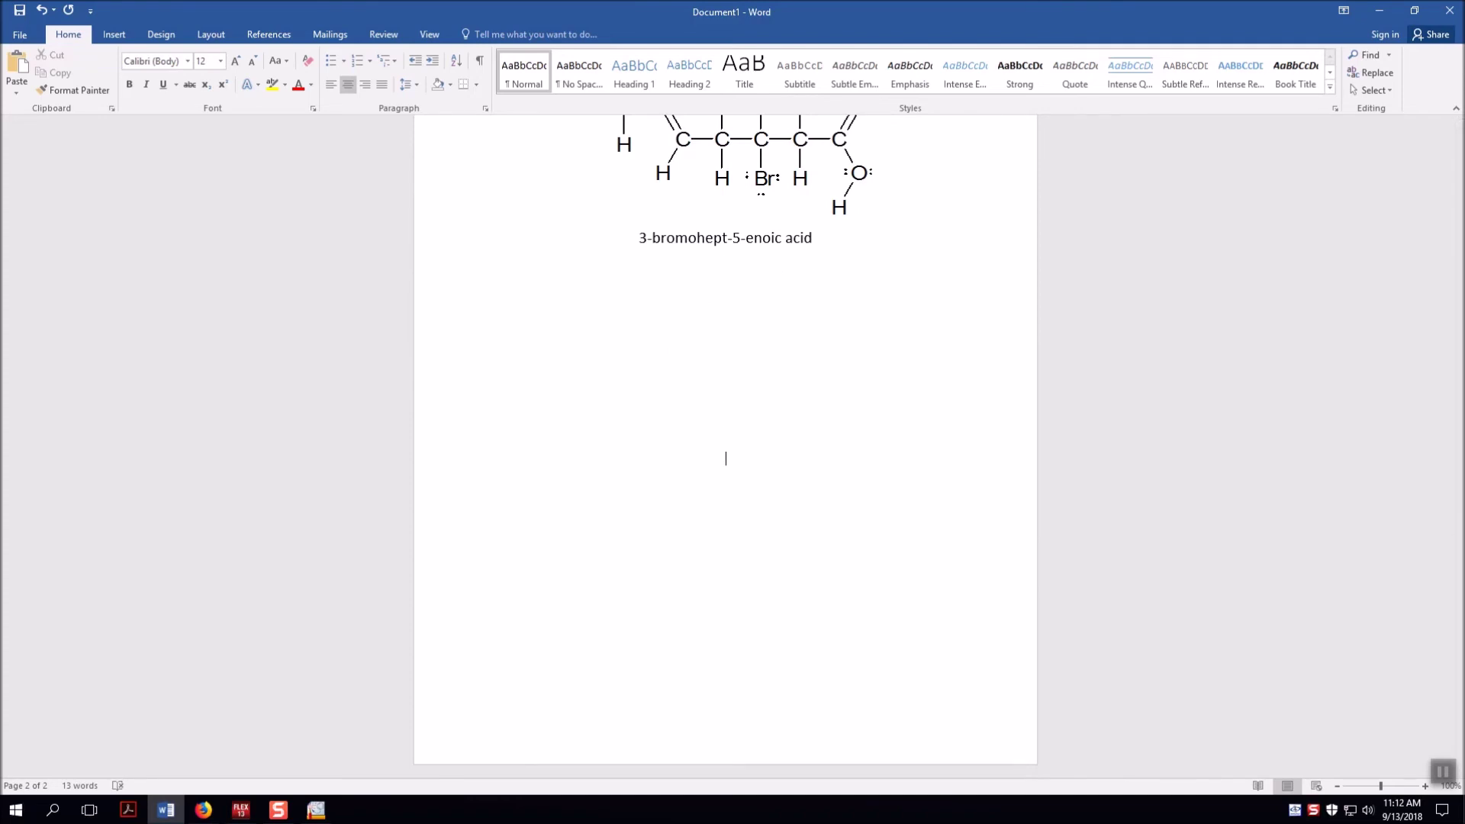
key("Return")
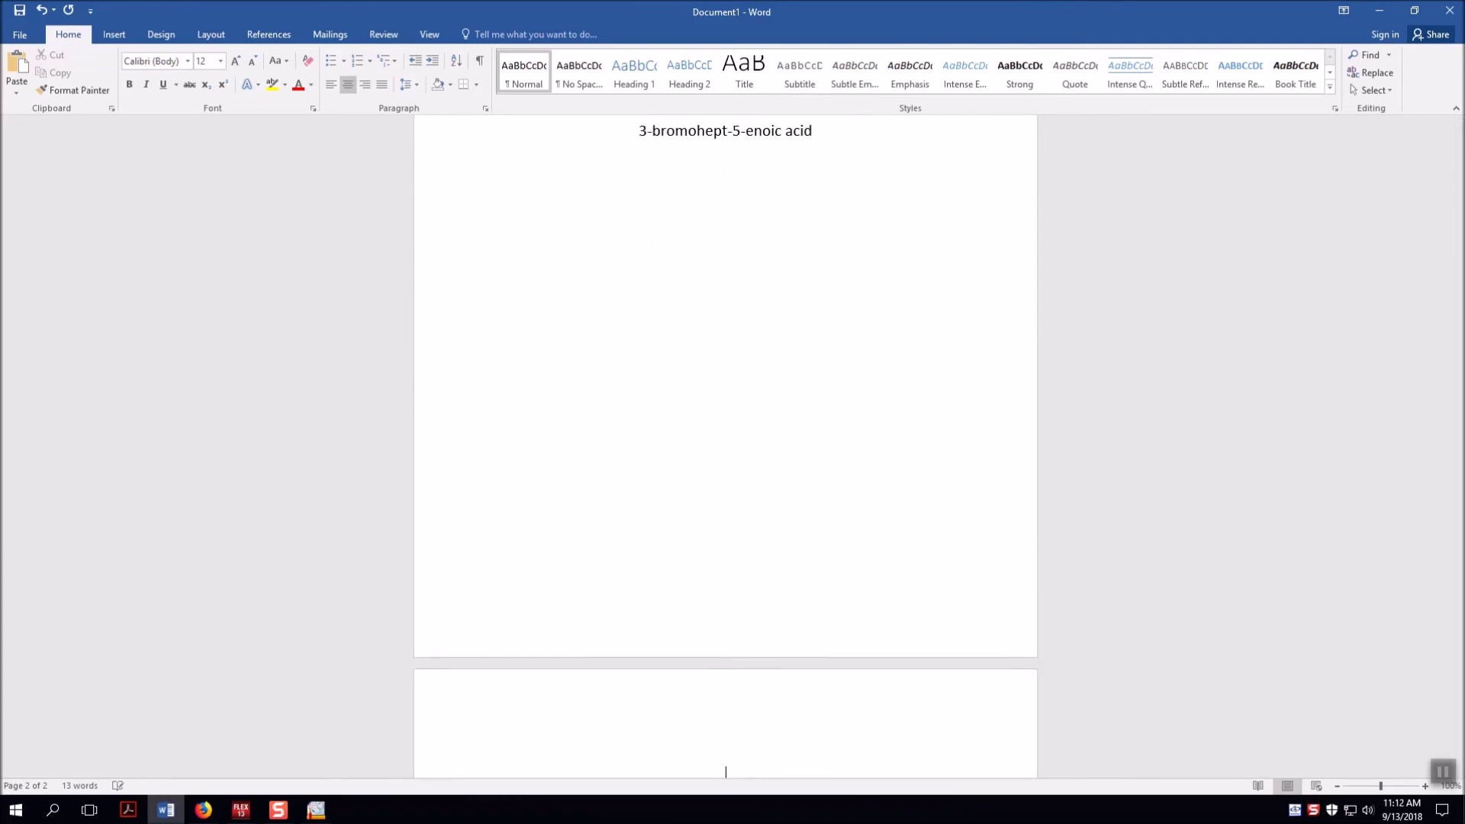
scroll(725, 457, "up", 5)
scroll(665, 501, "down", 3)
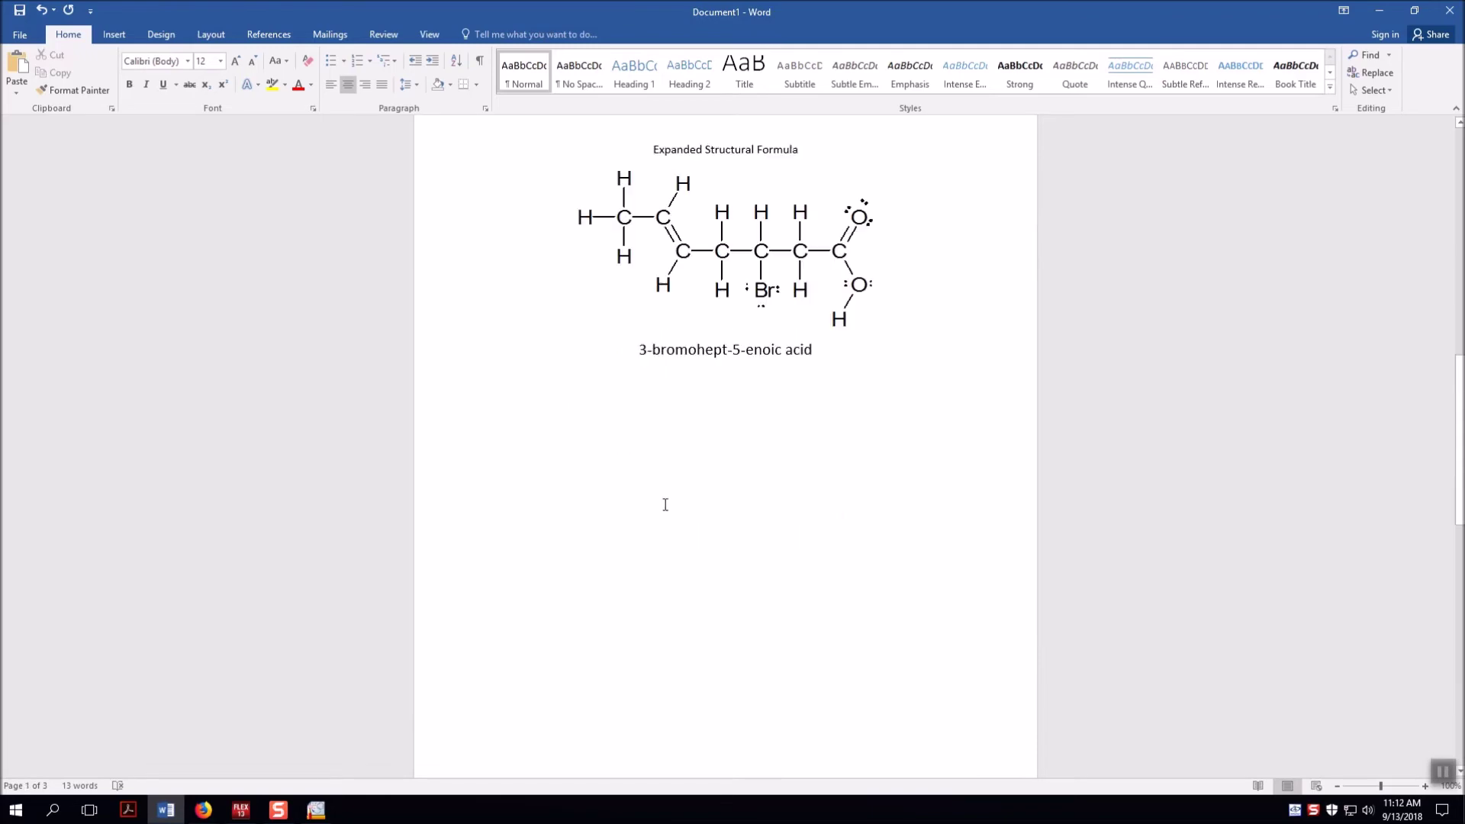
Check the Assignment 2 requirements in the project instructions in Firefox, and minimize the browser.
left_click(202, 809)
left_click(290, 755)
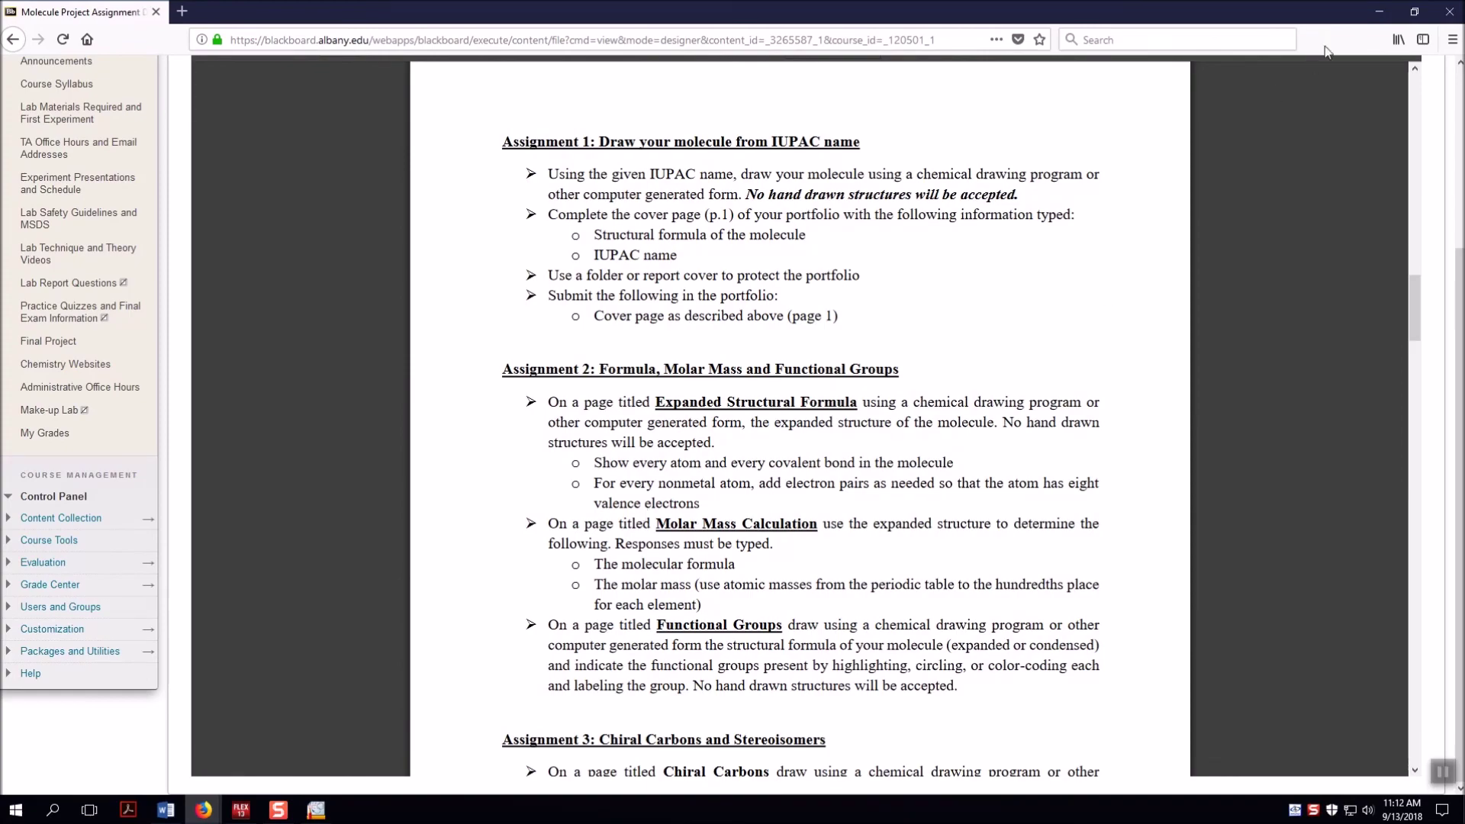
left_click(1379, 11)
Switch to ChemSketch, calculate the molecular formula of the expanded structure, and place the result on the page beside the structure.
left_click(316, 810)
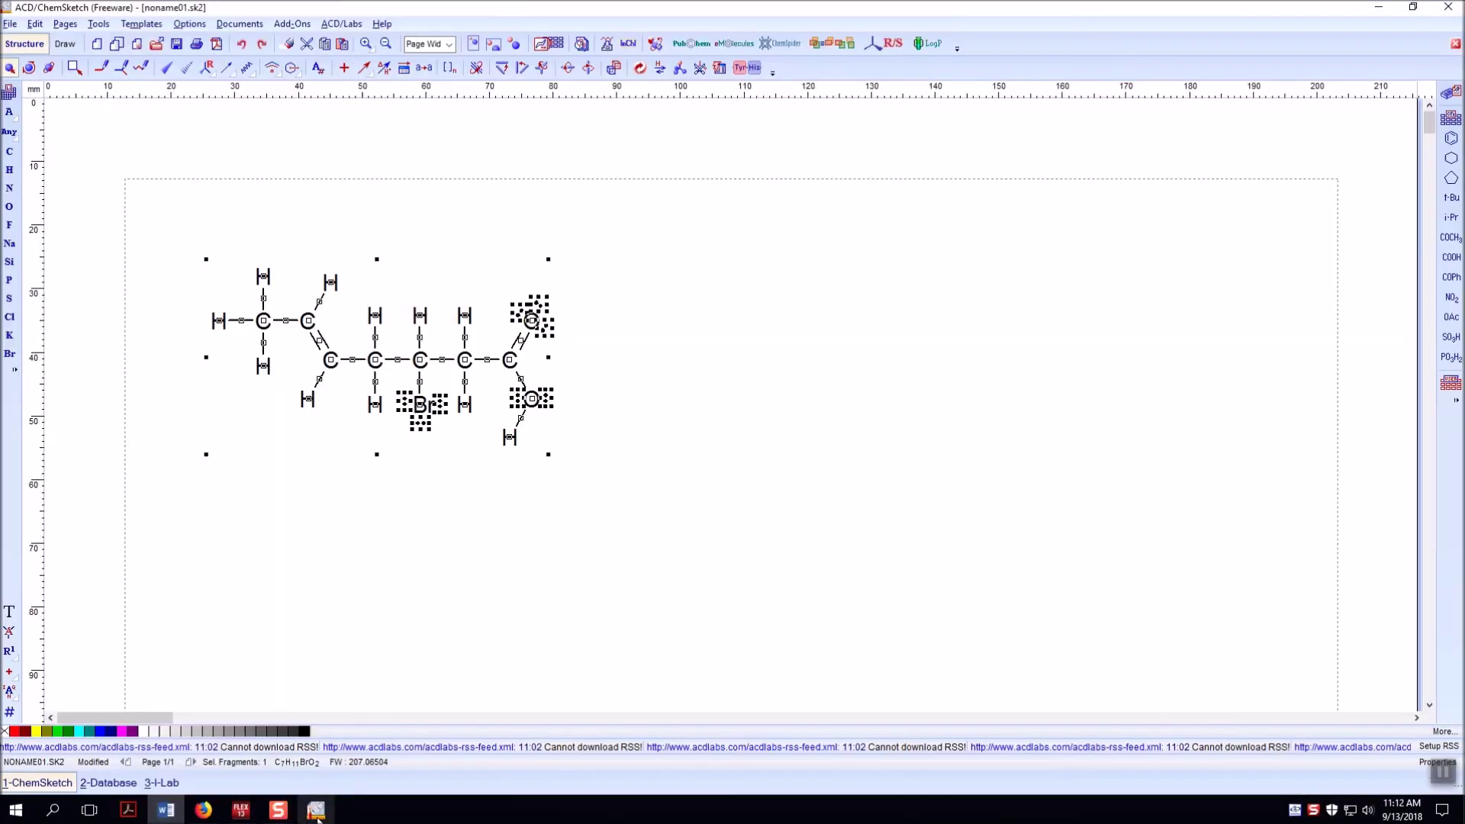
left_click_drag(170, 231, 626, 492)
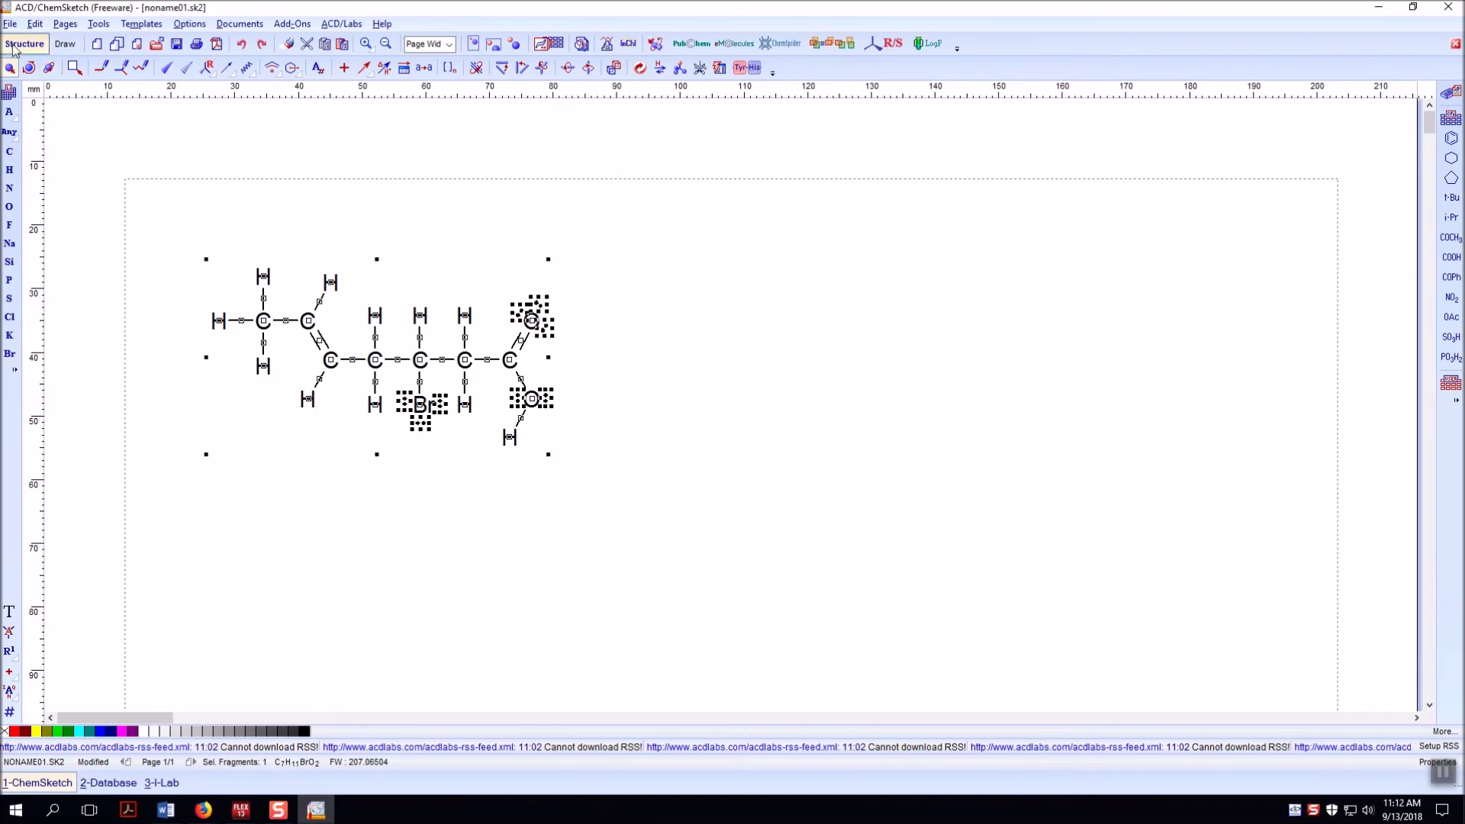
left_click(98, 24)
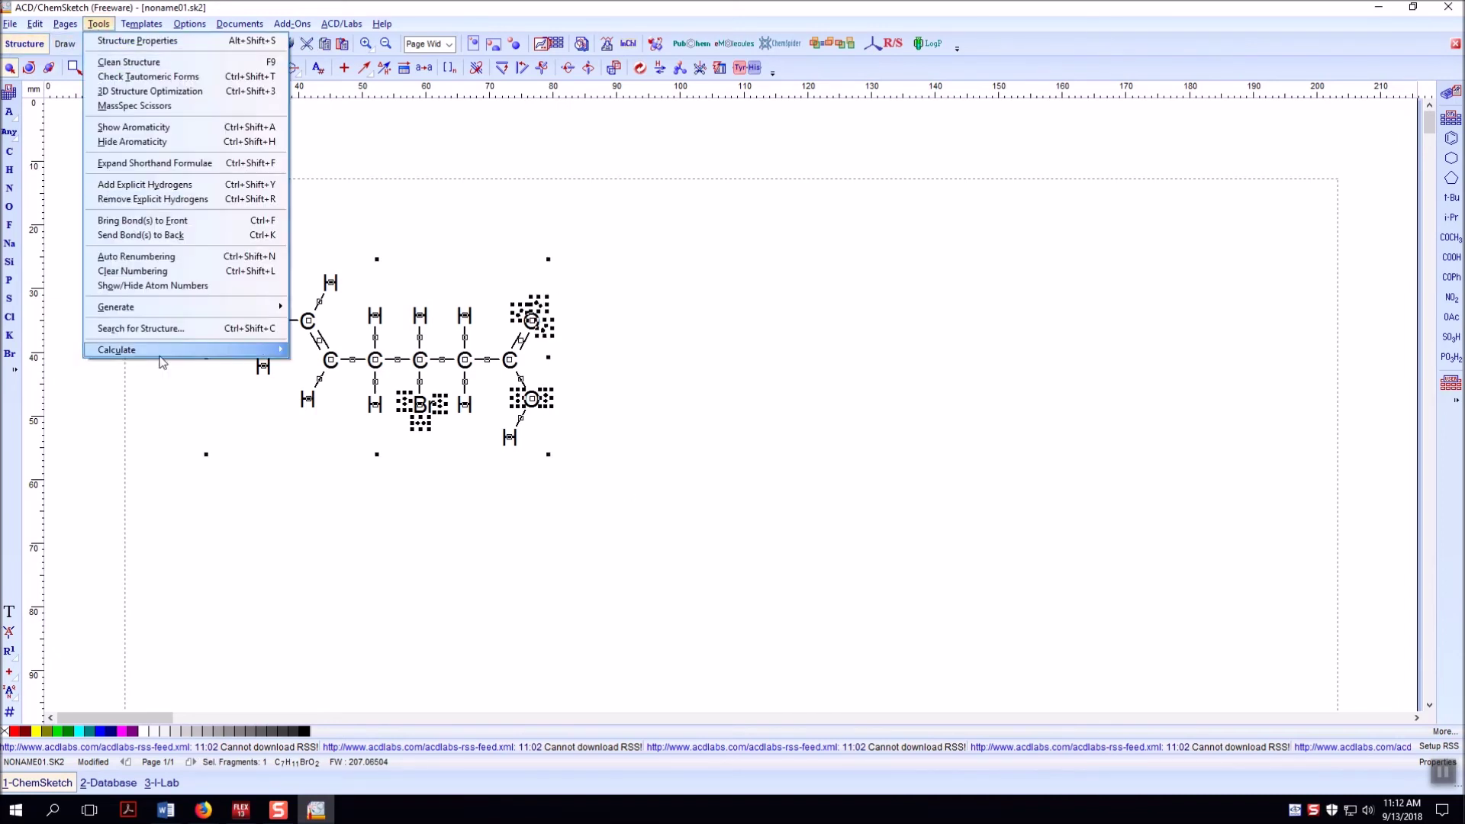
mouse_move(160, 359)
left_click(342, 350)
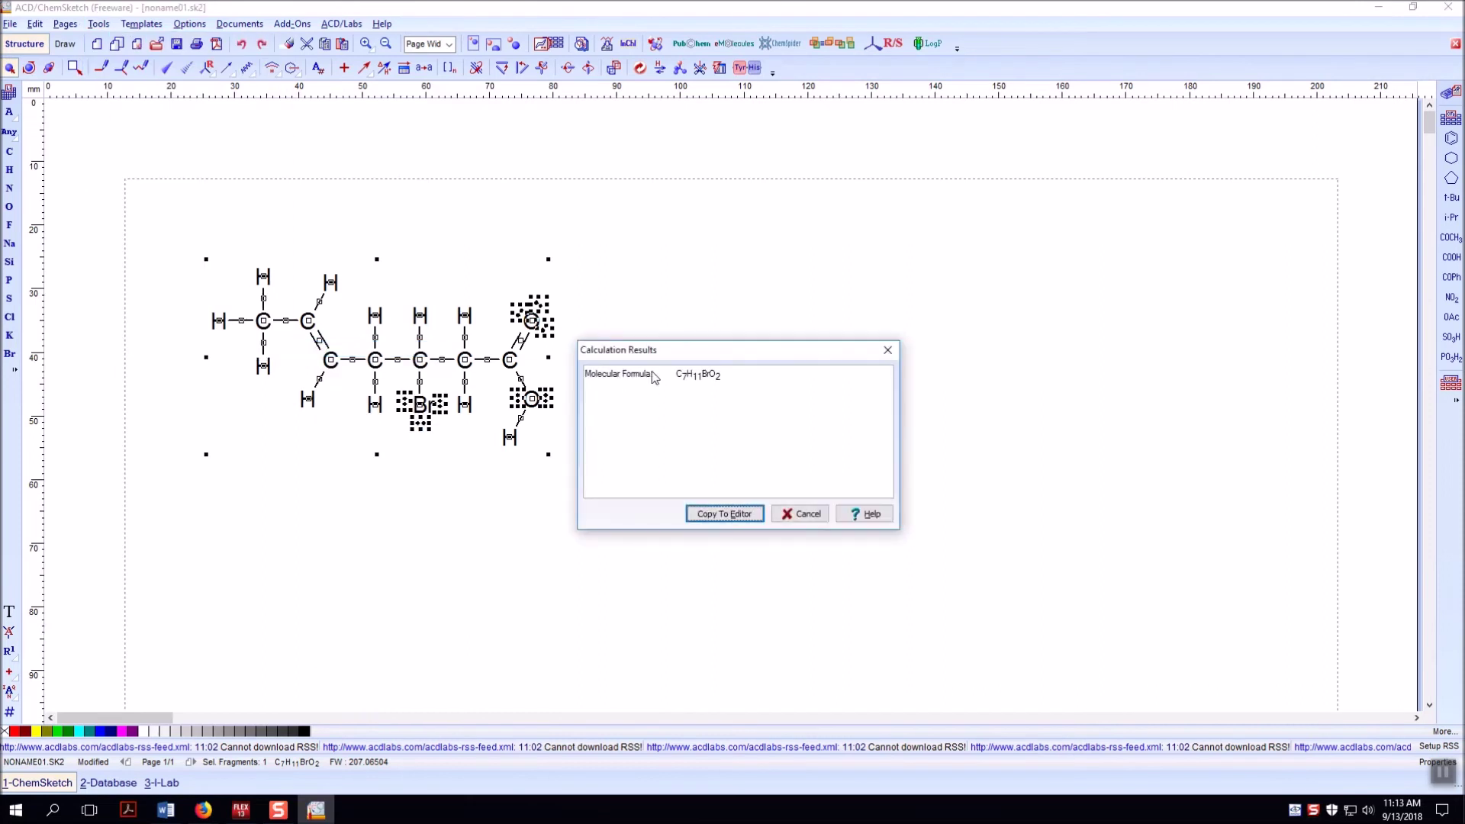
left_click(724, 514)
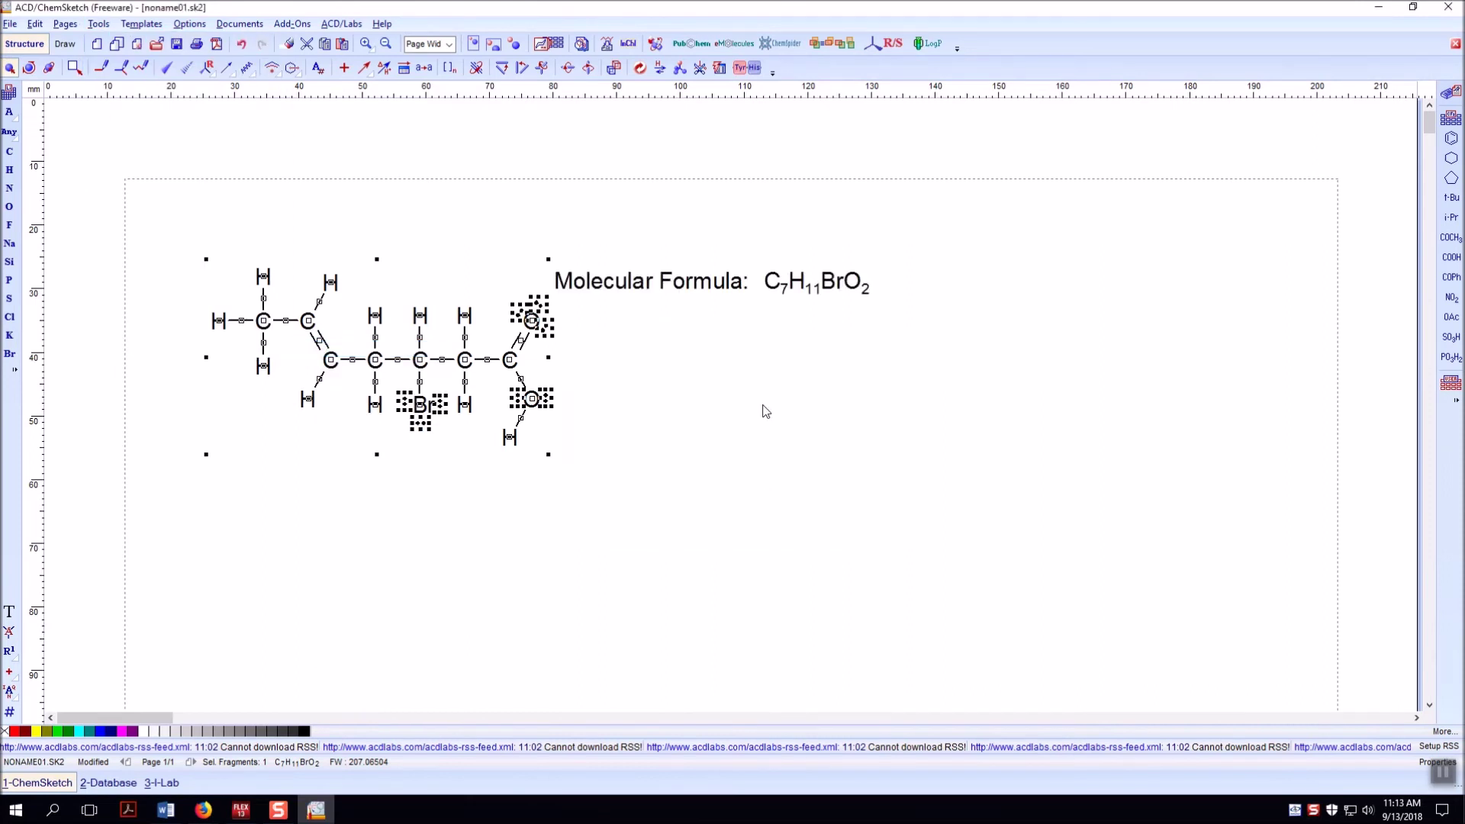
left_click_drag(744, 315, 844, 295)
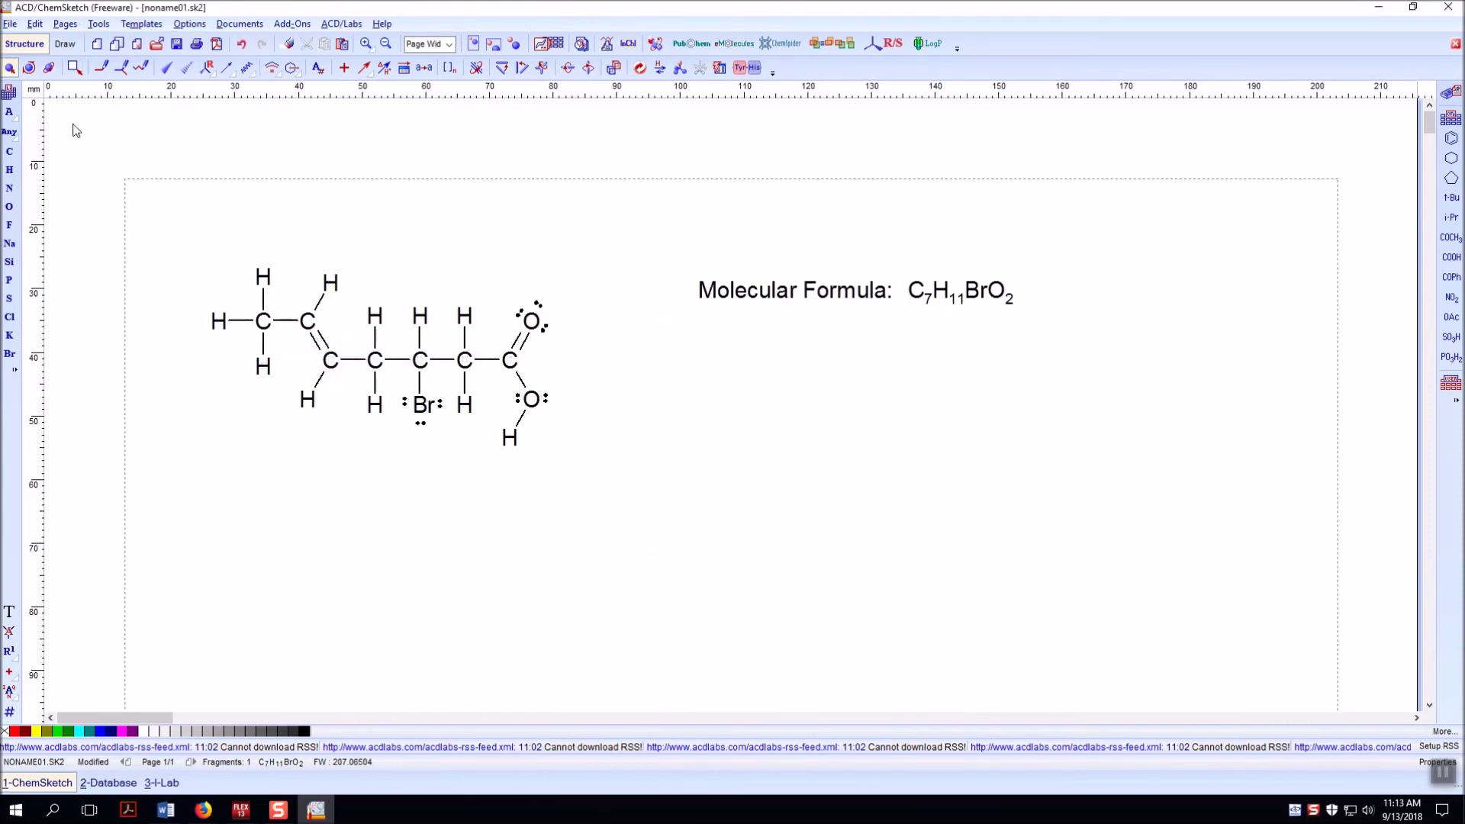
Calculate the structure's formula weight and place the result directly below the molecular formula.
left_click(90, 26)
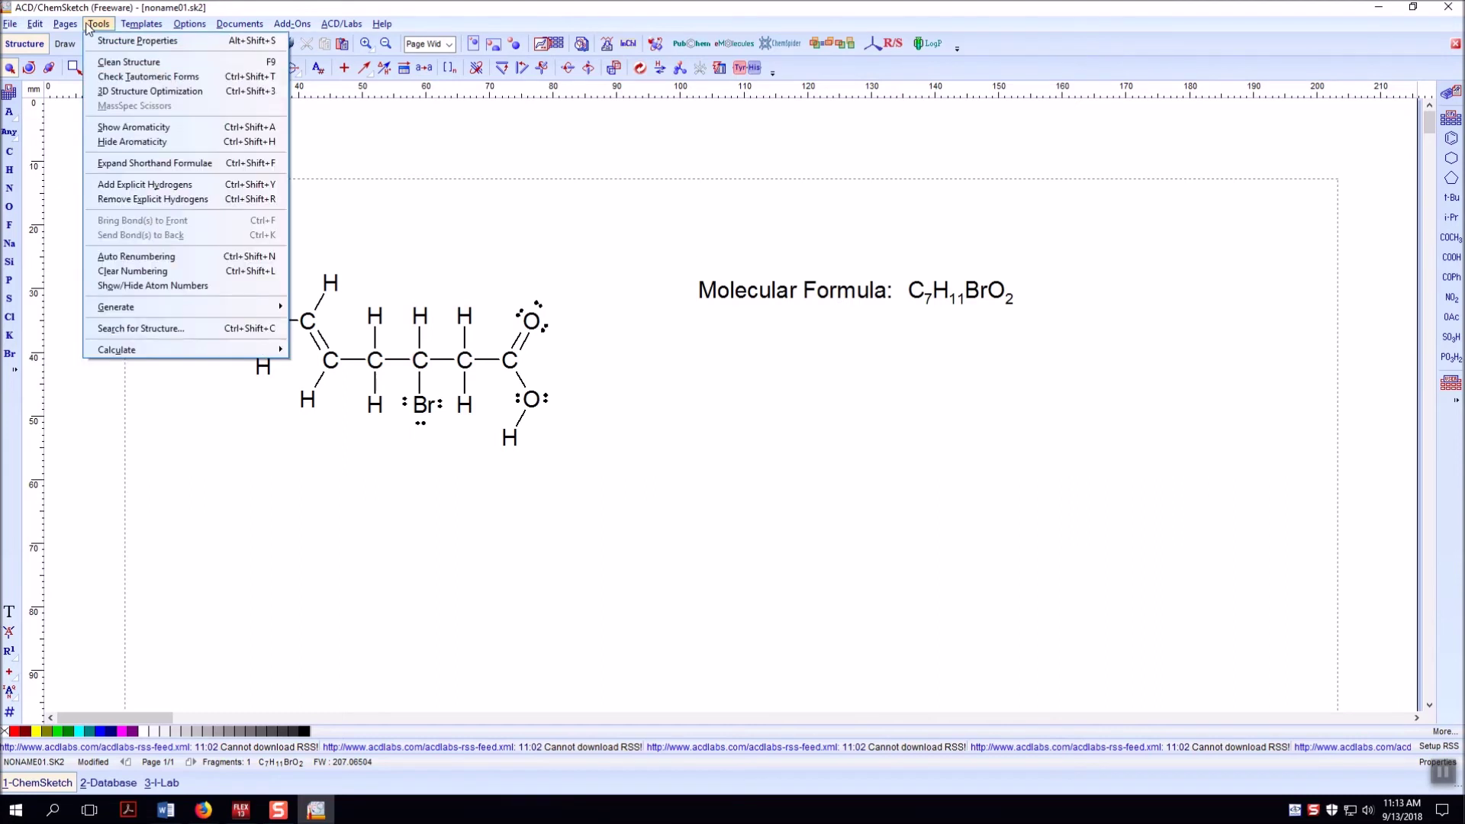
left_click(499, 360)
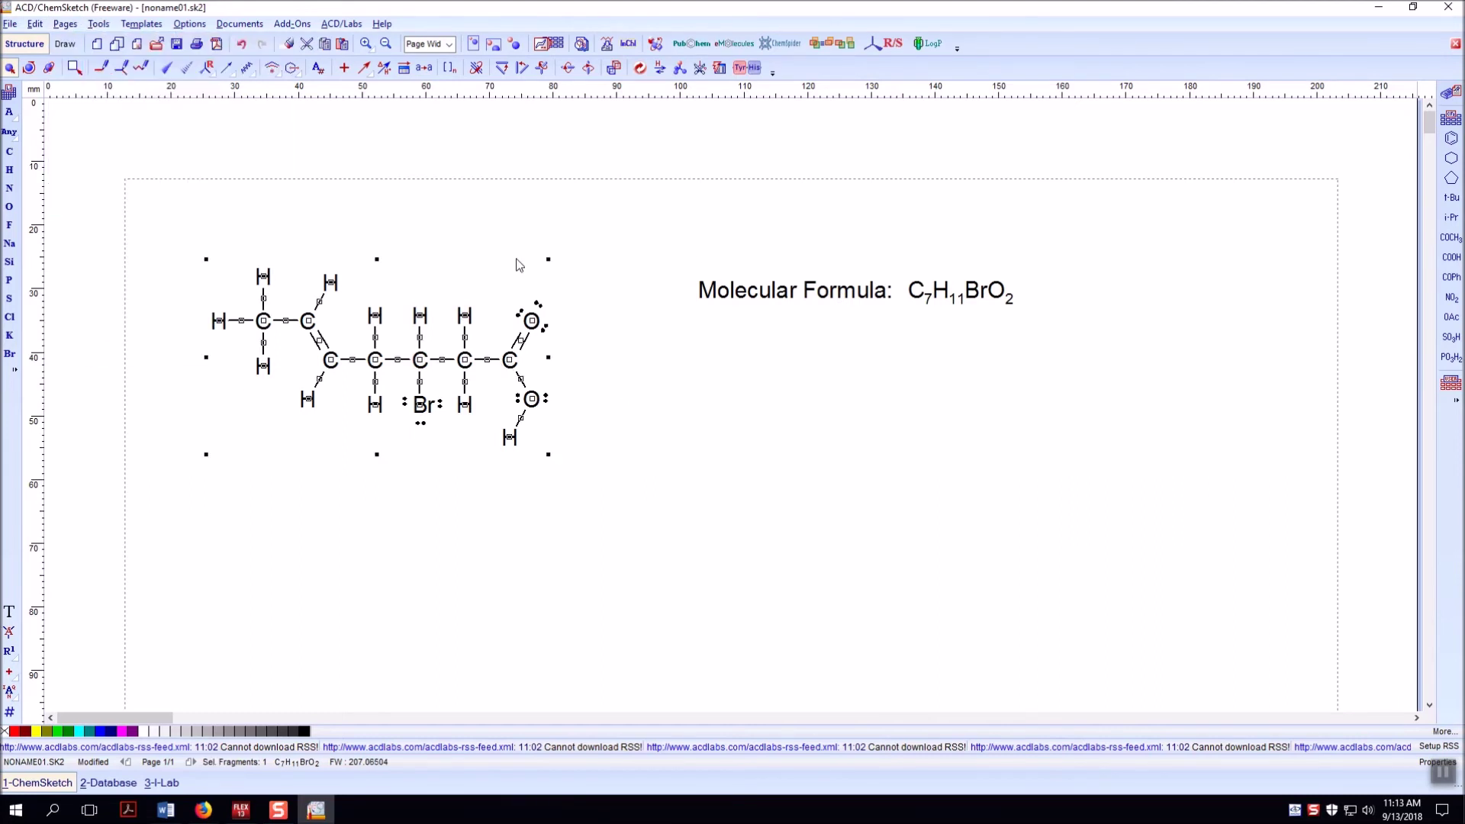
left_click(98, 24)
mouse_move(132, 351)
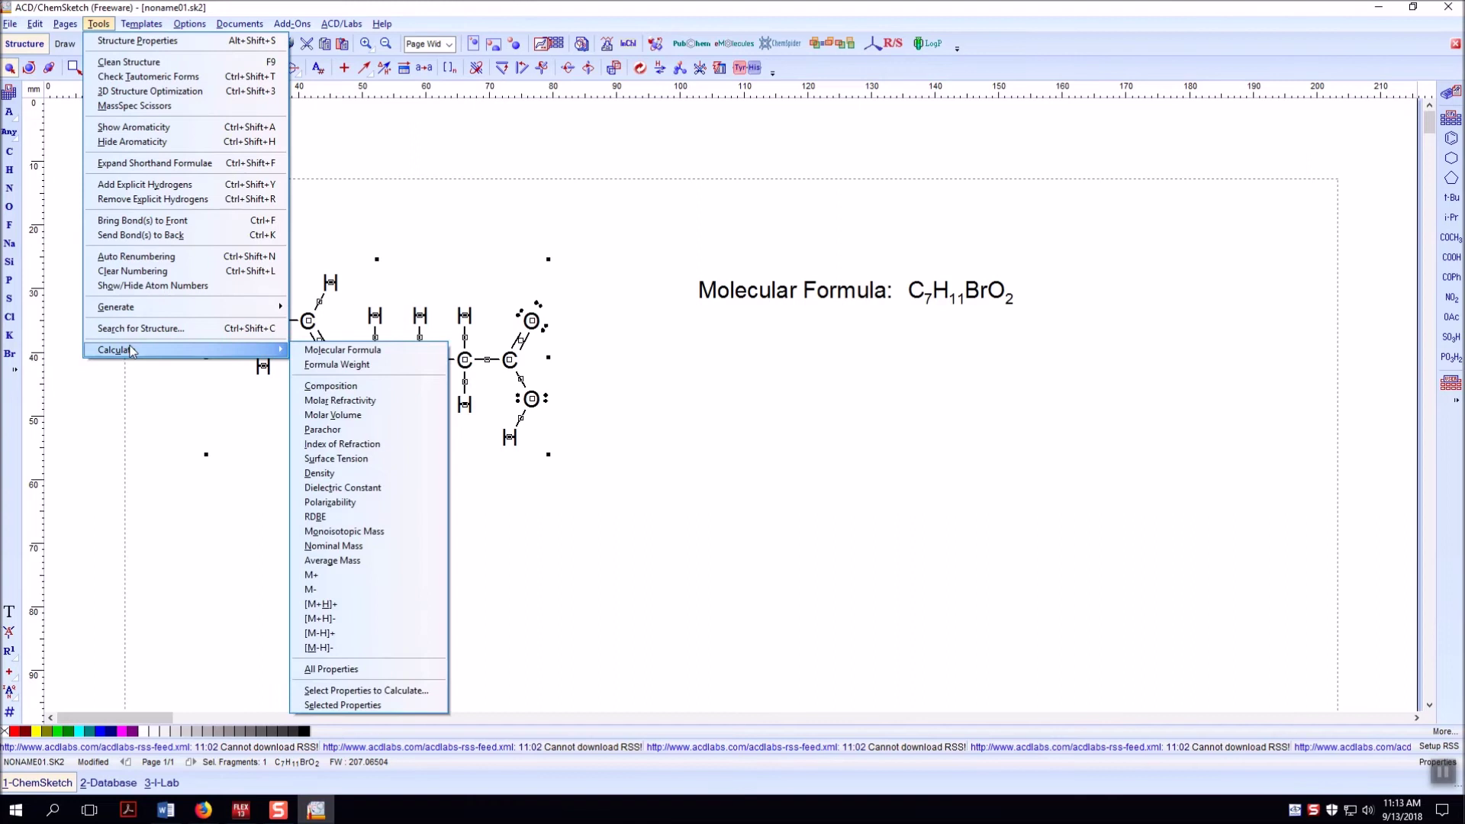
left_click(337, 365)
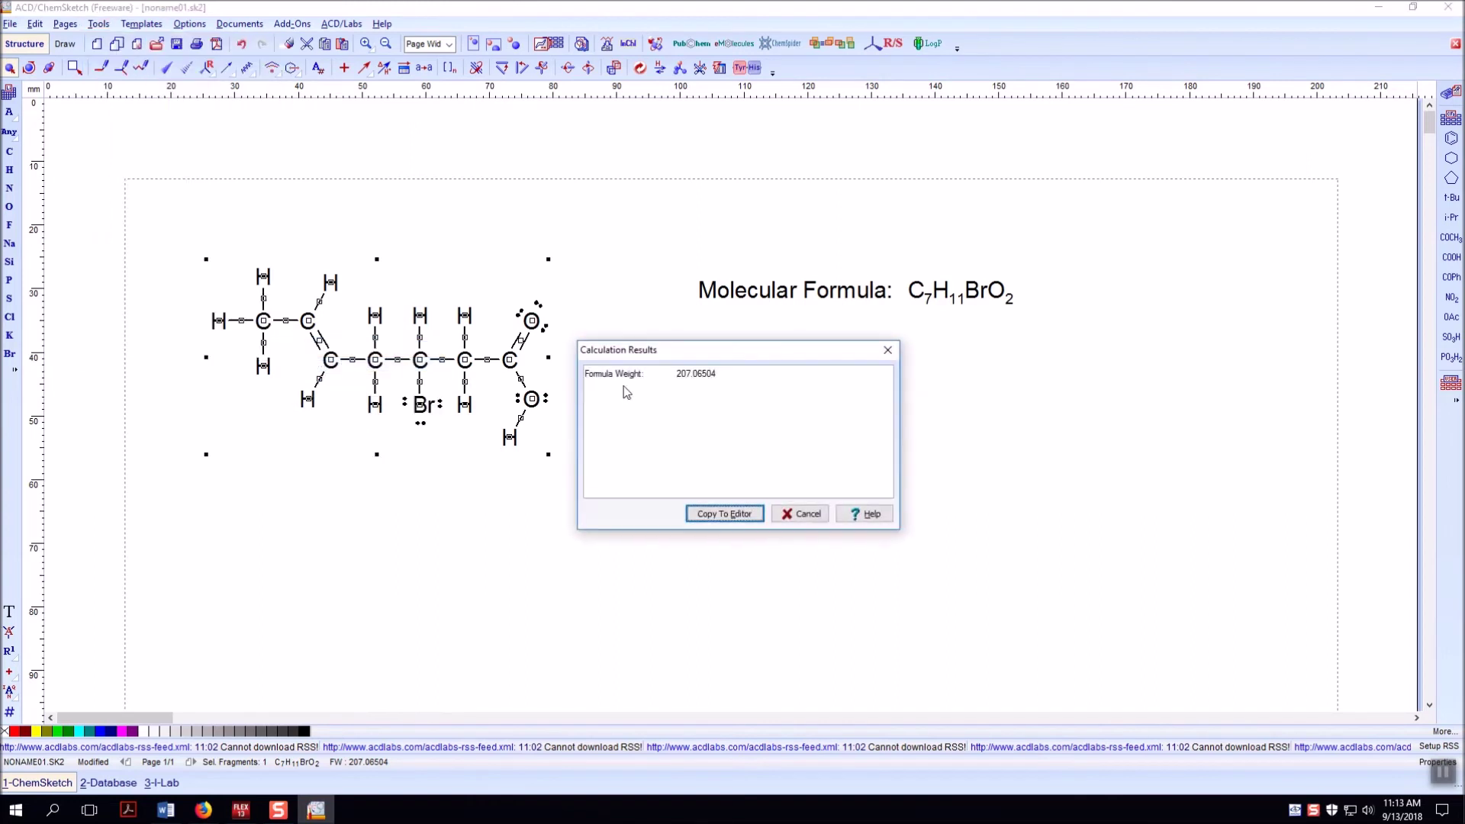
left_click(750, 513)
left_click_drag(652, 284, 801, 327)
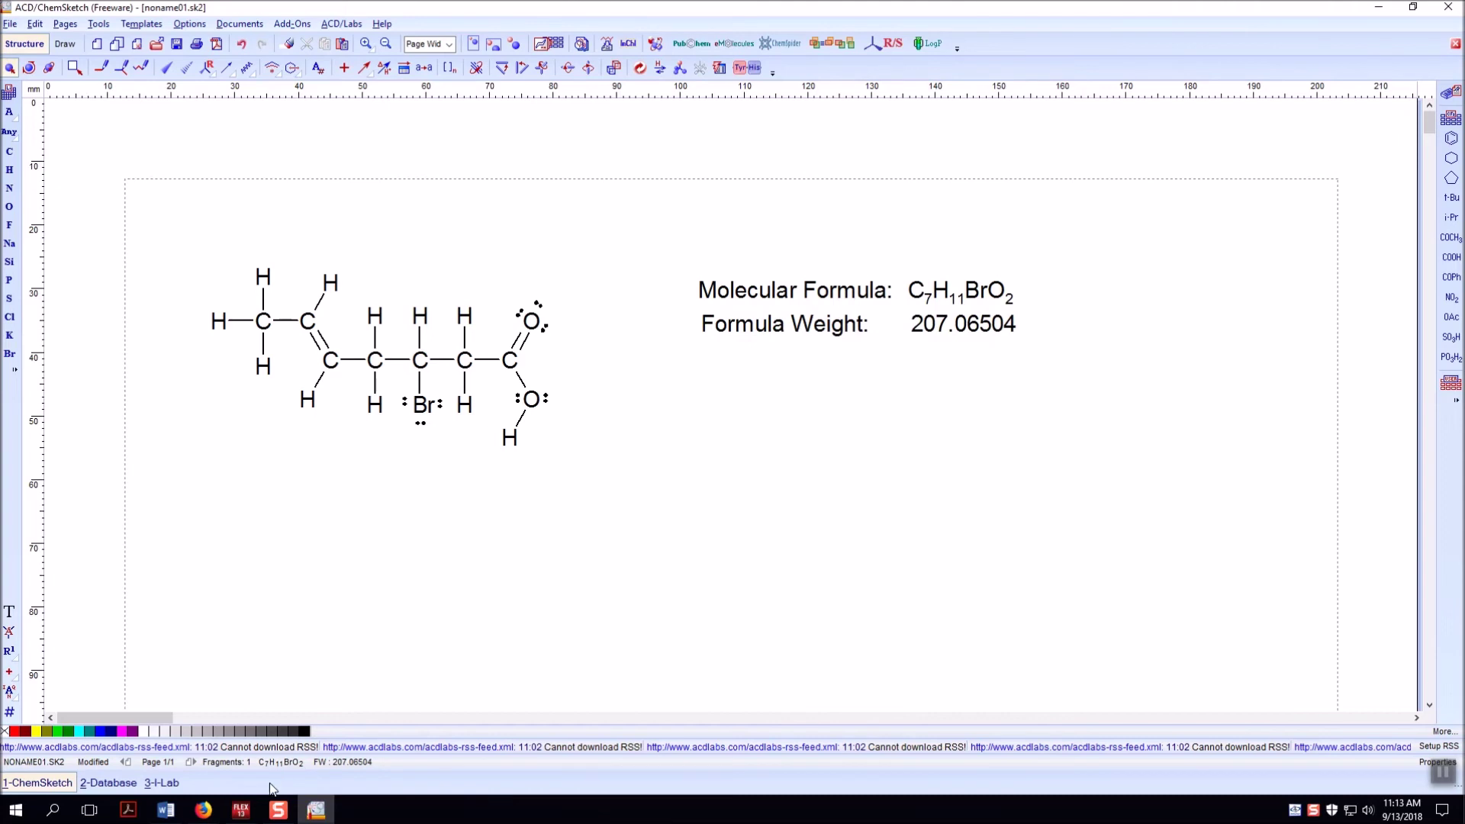
Switch to Word and copy the skeletal structure from the cover page.
left_click(165, 810)
scroll(614, 605, "up", 10)
left_click(748, 484)
right_click(747, 468)
left_click(786, 502)
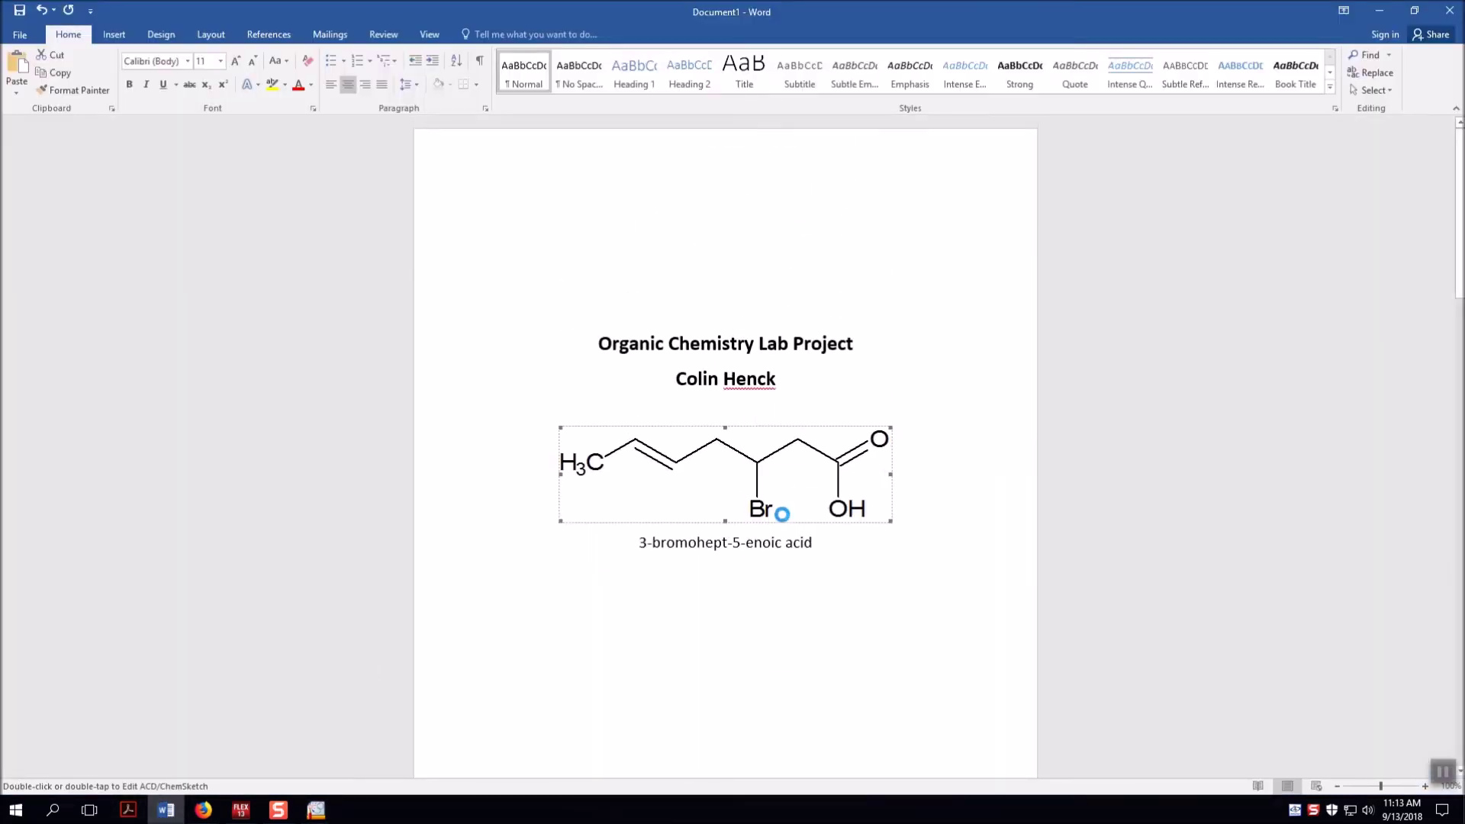
Title the third page "Molar Mass Calculation" and paste the copied structure below the title.
scroll(786, 506, "down", 15)
left_click(720, 446)
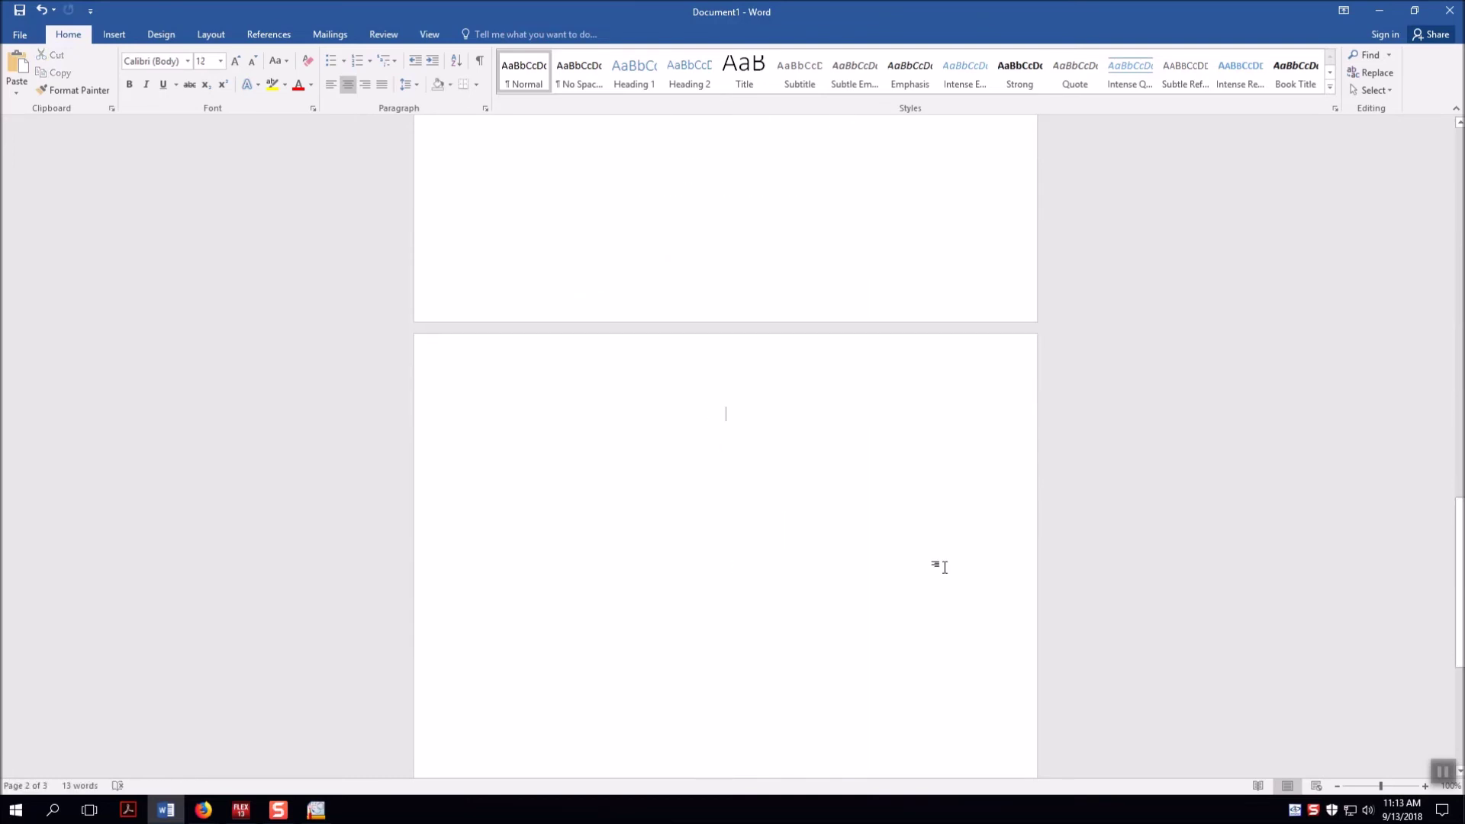
type("Molar ")
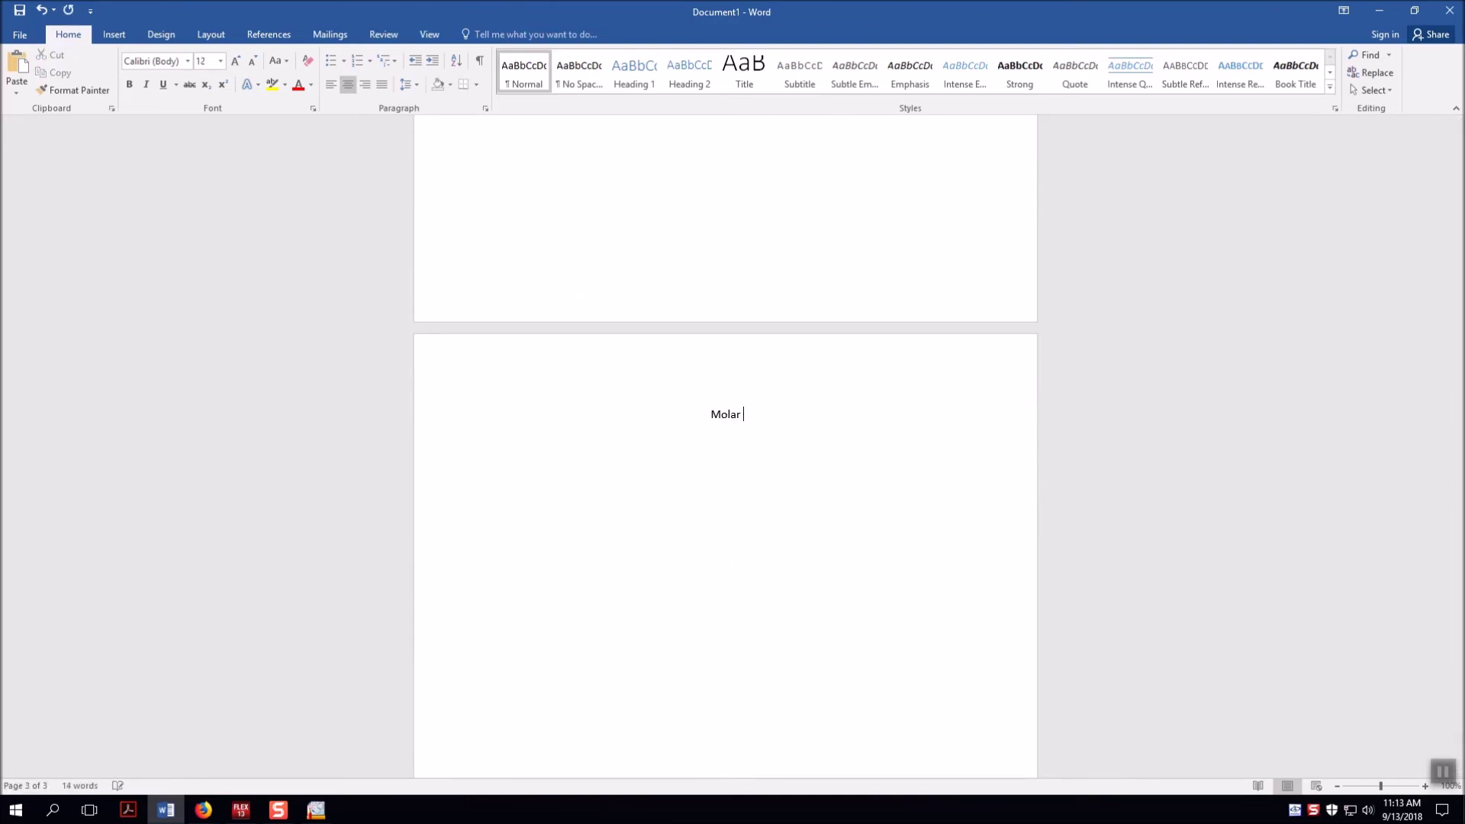
type("Mass Calculation")
key("Return")
key("ctrl+v")
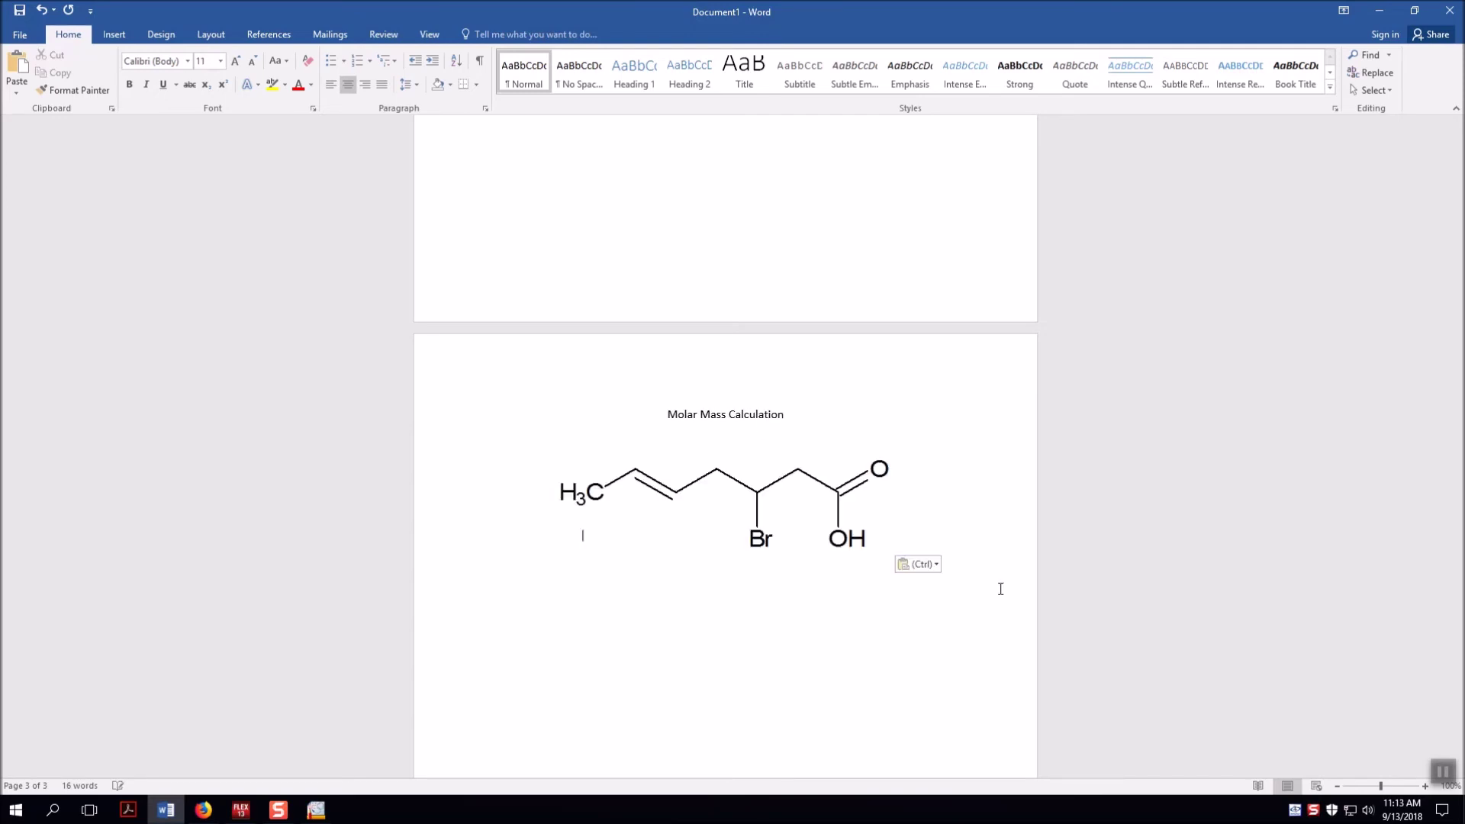
Copy the name "3-bromohept-5-enoic acid" from the cover page and paste it below the structure on the Molar Mass Calculation page.
scroll(1000, 588, "up", 20)
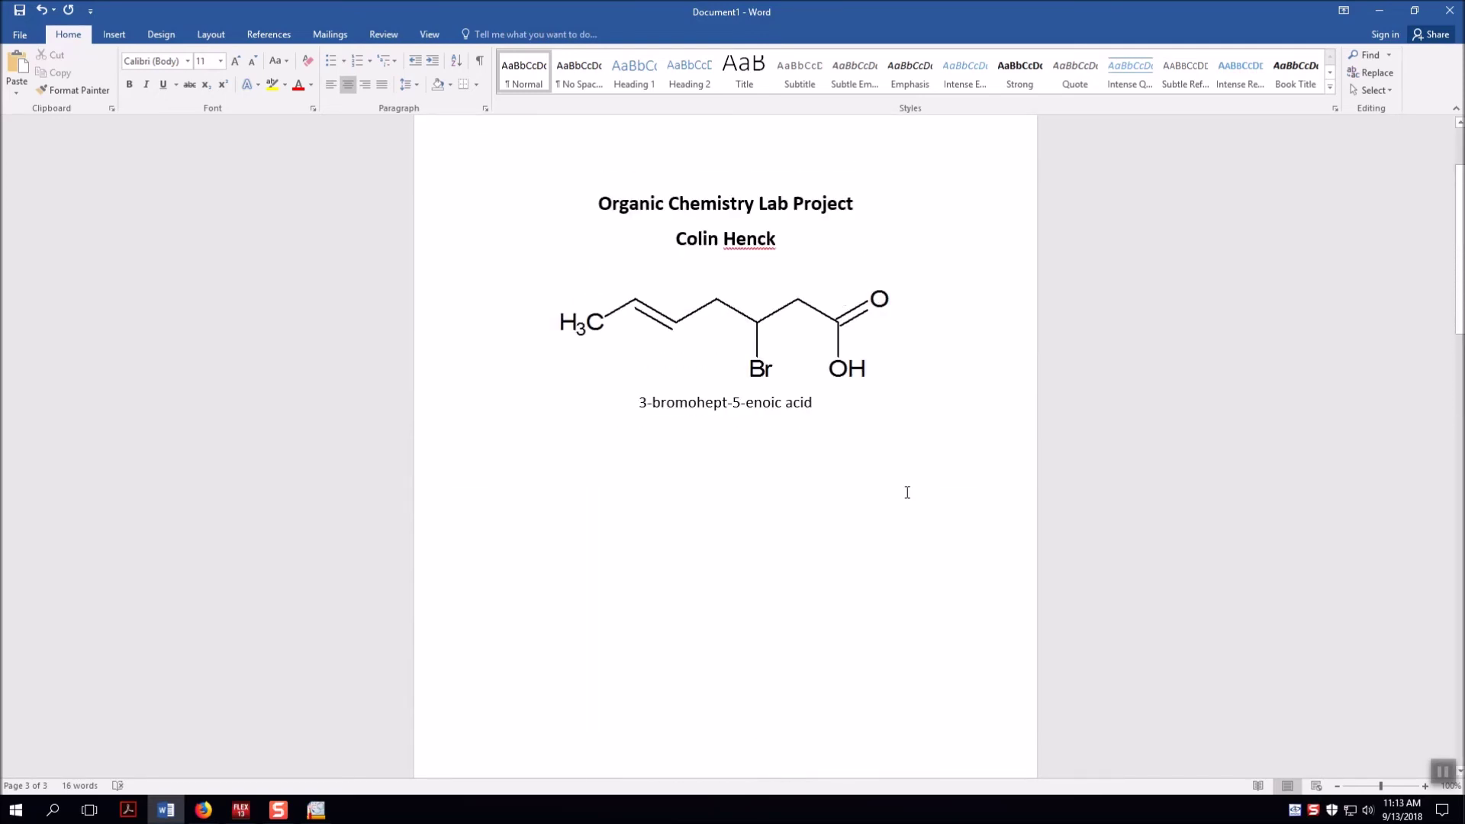
left_click_drag(815, 433, 539, 434)
right_click(671, 425)
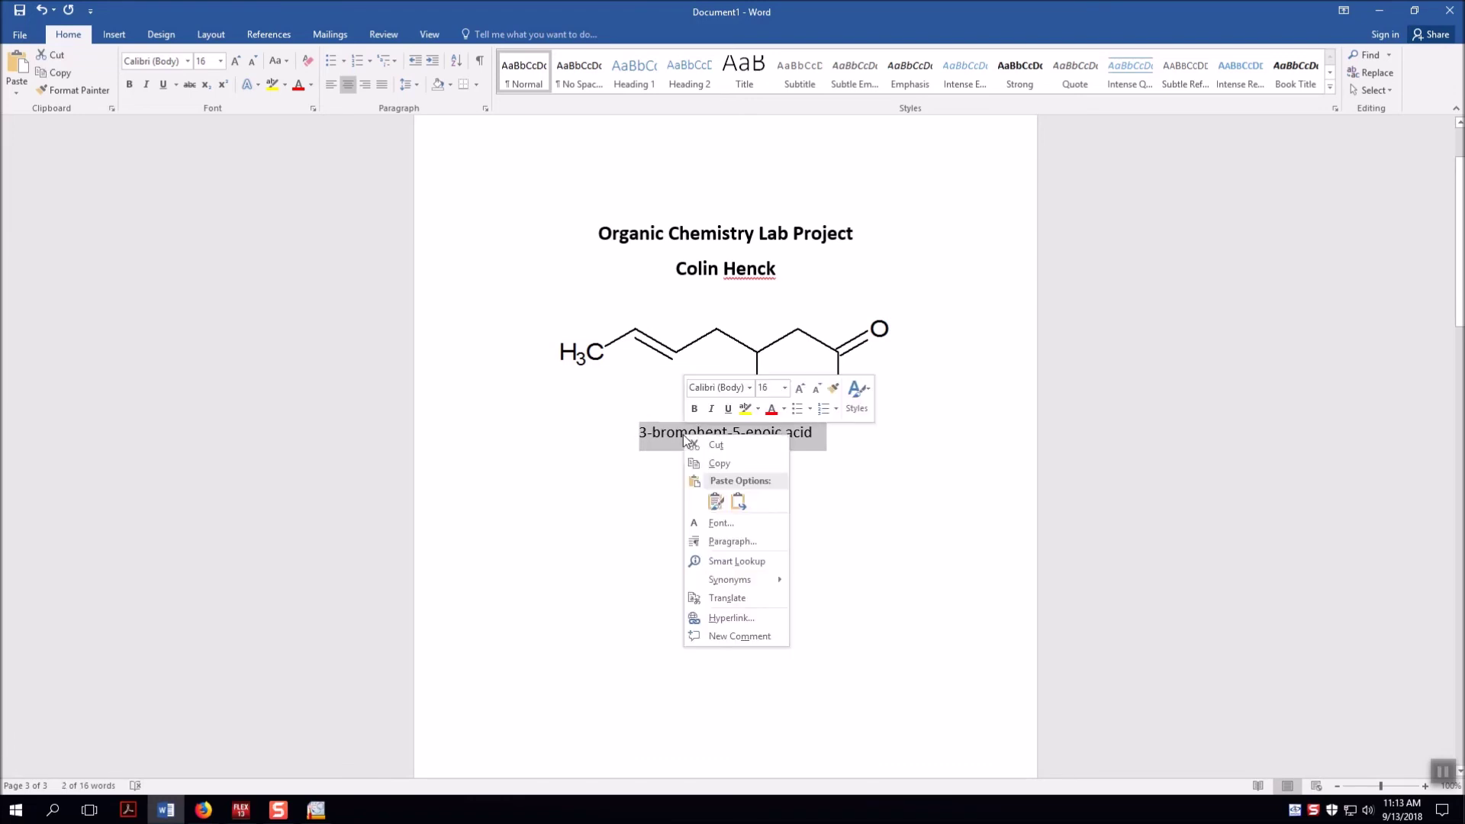
left_click(720, 458)
scroll(724, 471, "down", 4)
scroll(724, 472, "down", 12)
left_click(730, 586)
left_click(934, 581)
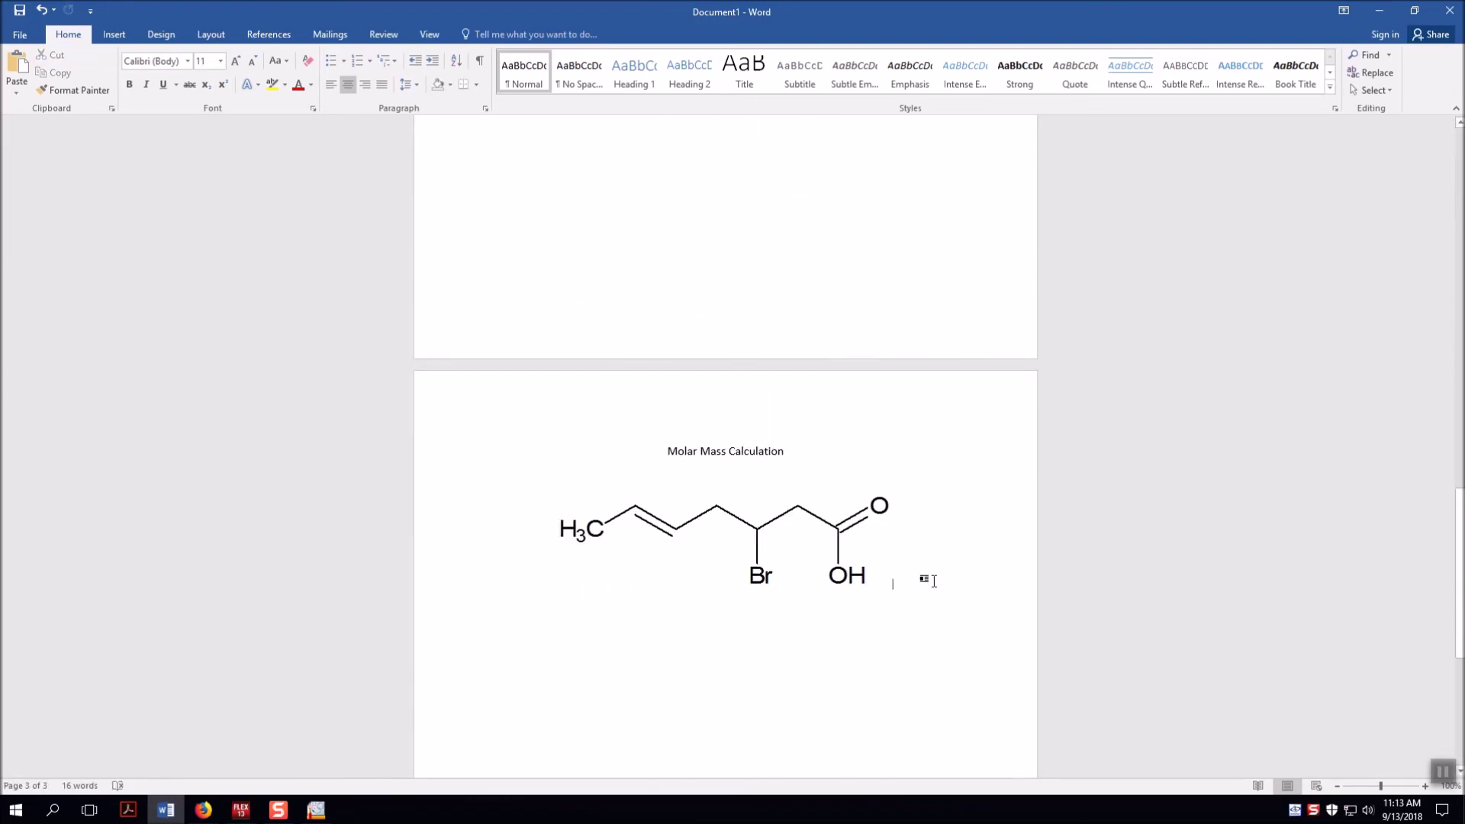
key("Return")
key("ctrl+v")
scroll(919, 581, "down", 3)
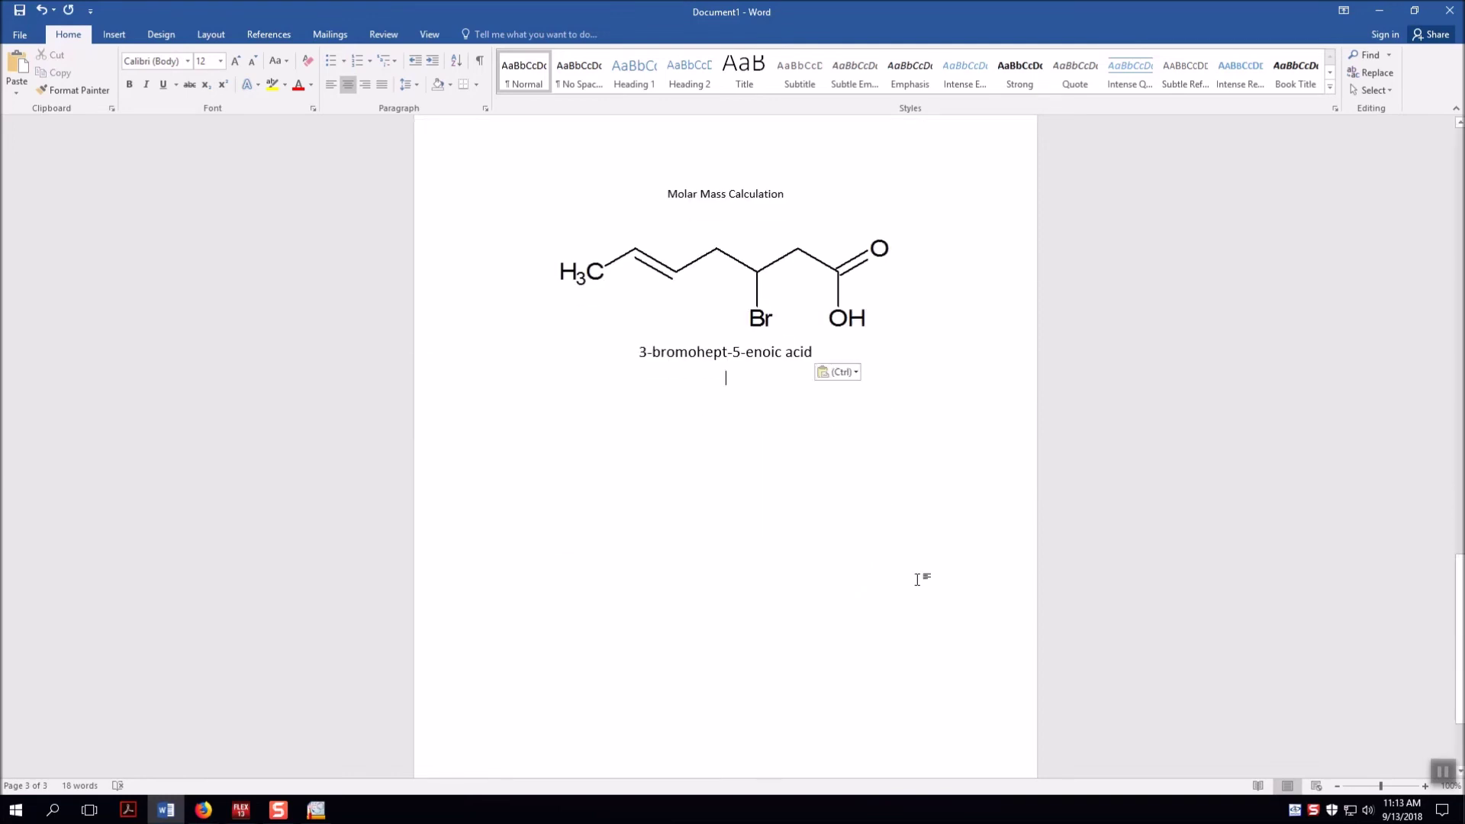
Switch to ChemSketch, copy the molecular formula and formula weight texts together, and minimize the program.
left_click(315, 811)
left_click_drag(1066, 262, 666, 409)
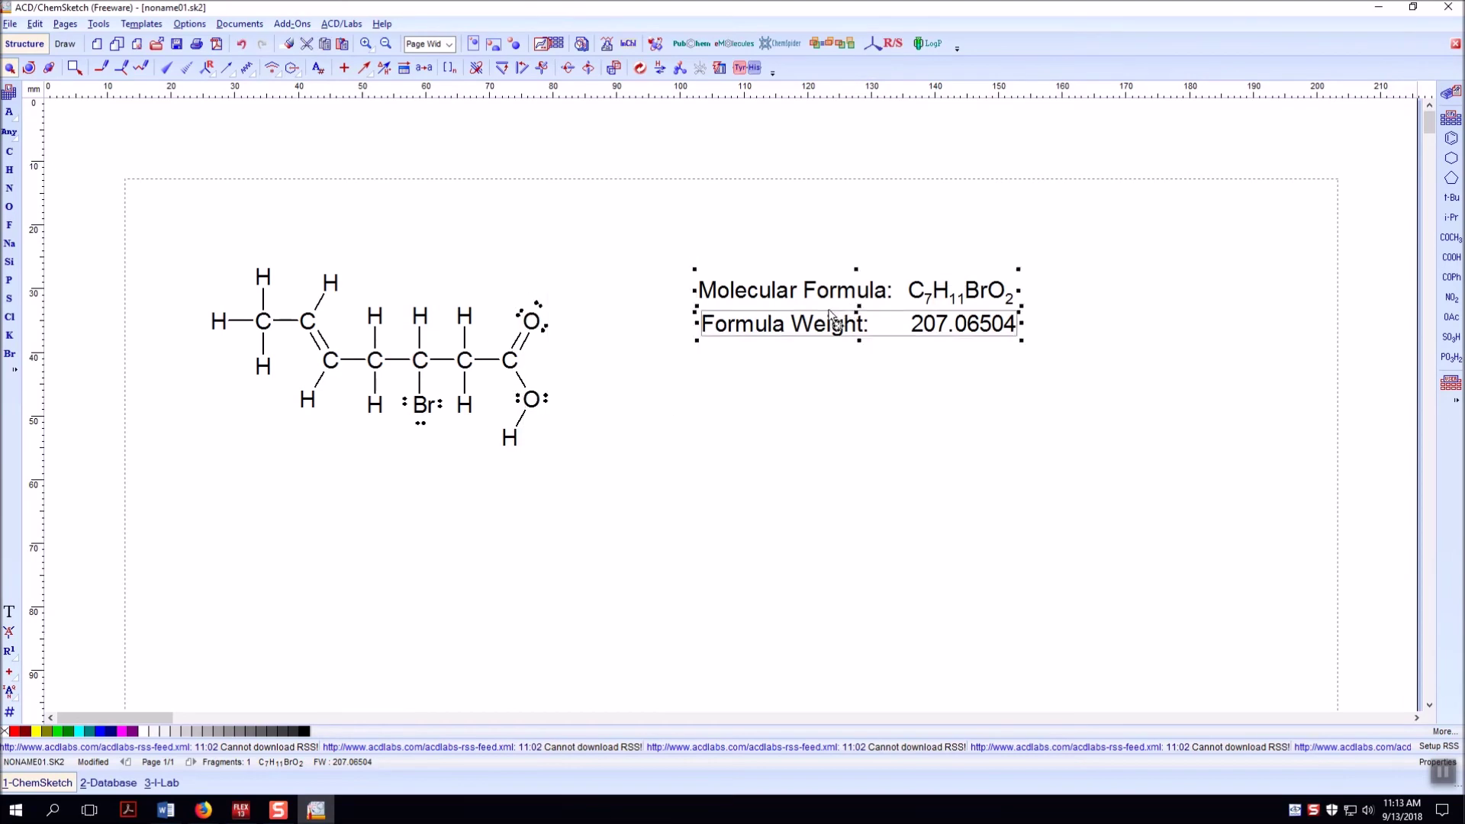
right_click(831, 317)
left_click(858, 345)
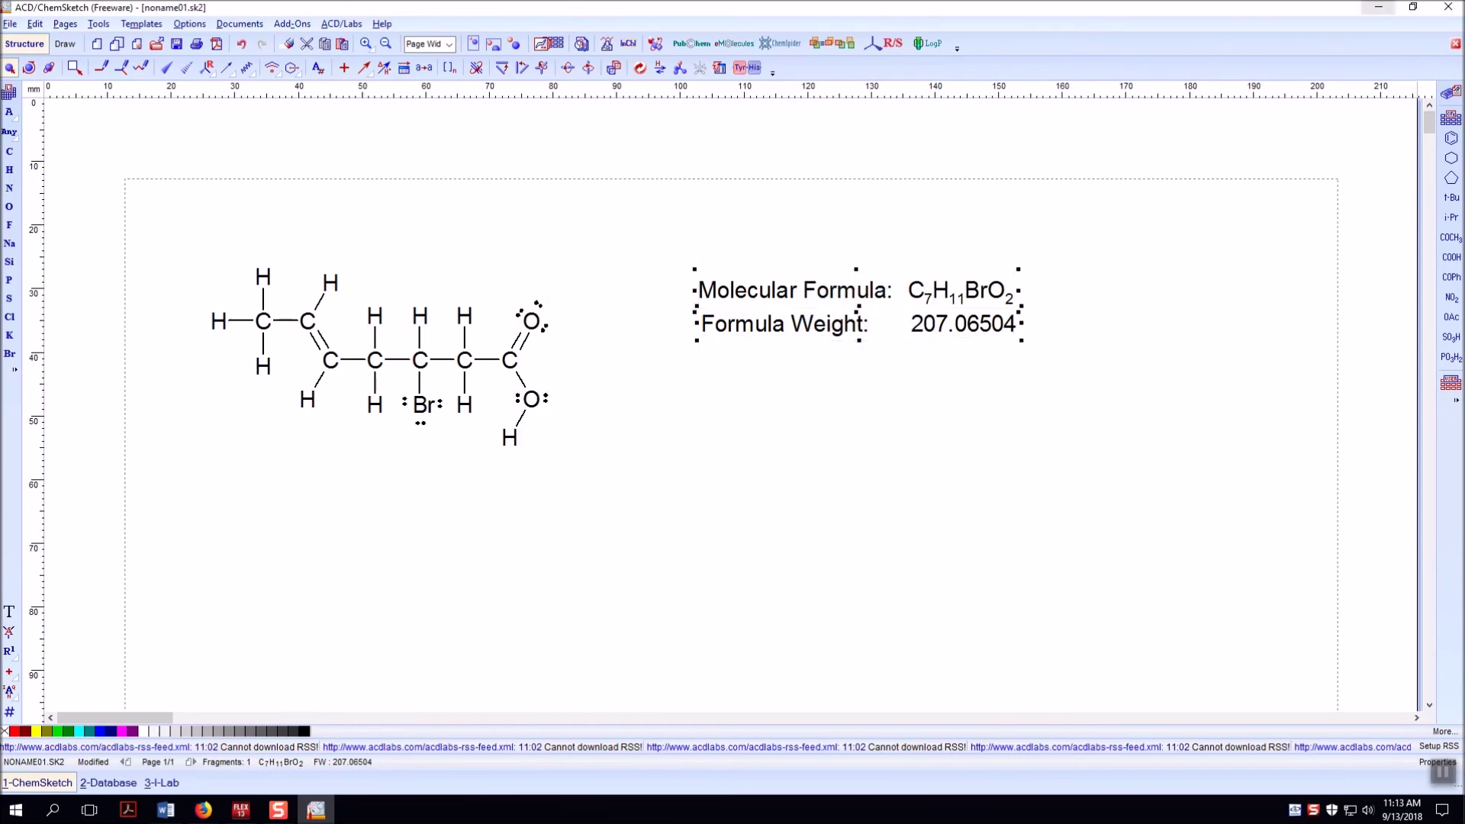
left_click(1378, 7)
Paste the copied formula and weight texts below the compound name in Word and add blank space beneath them.
right_click(750, 400)
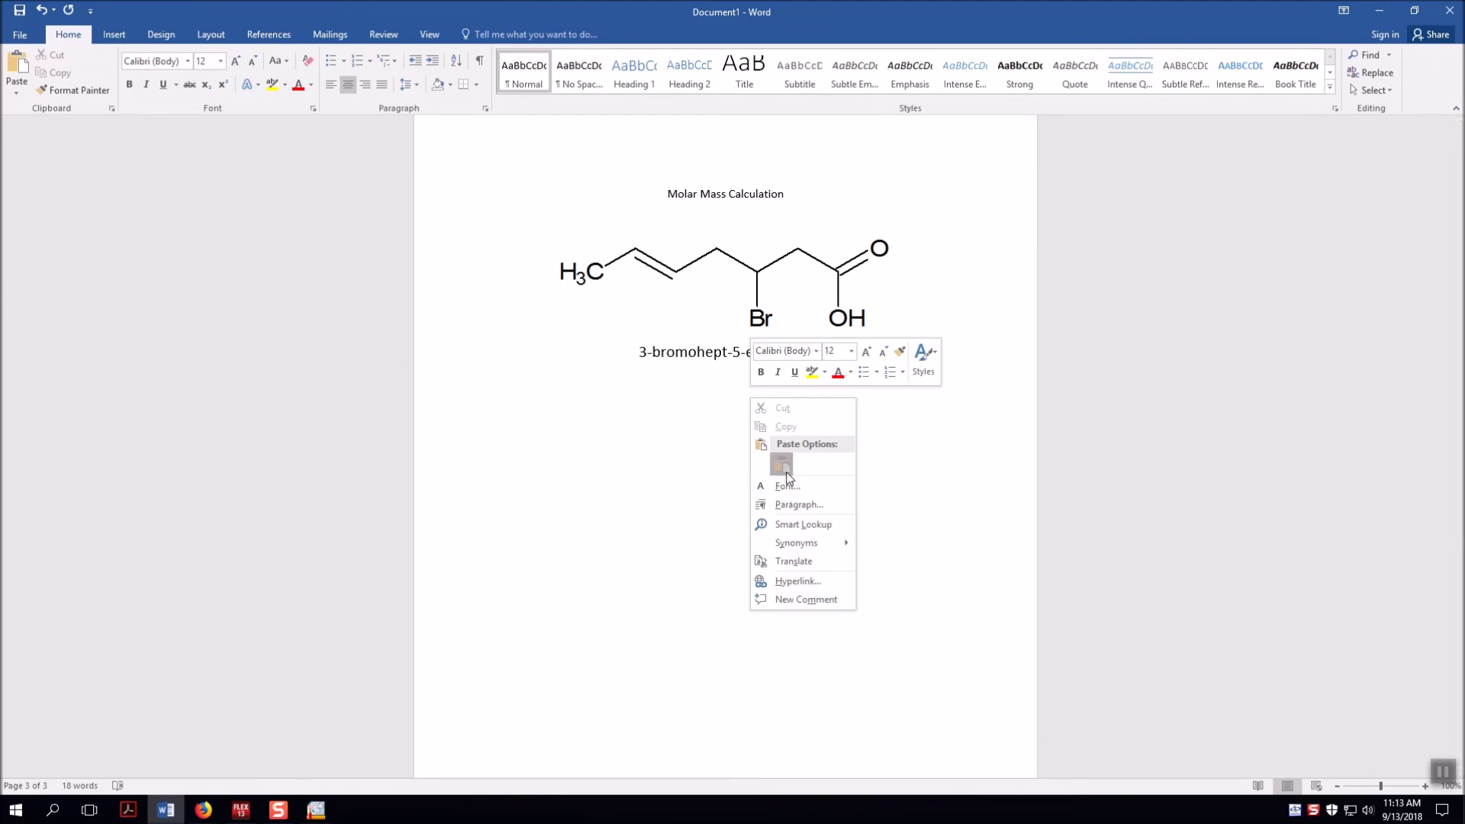
left_click(783, 466)
key("Return")
key("Return")
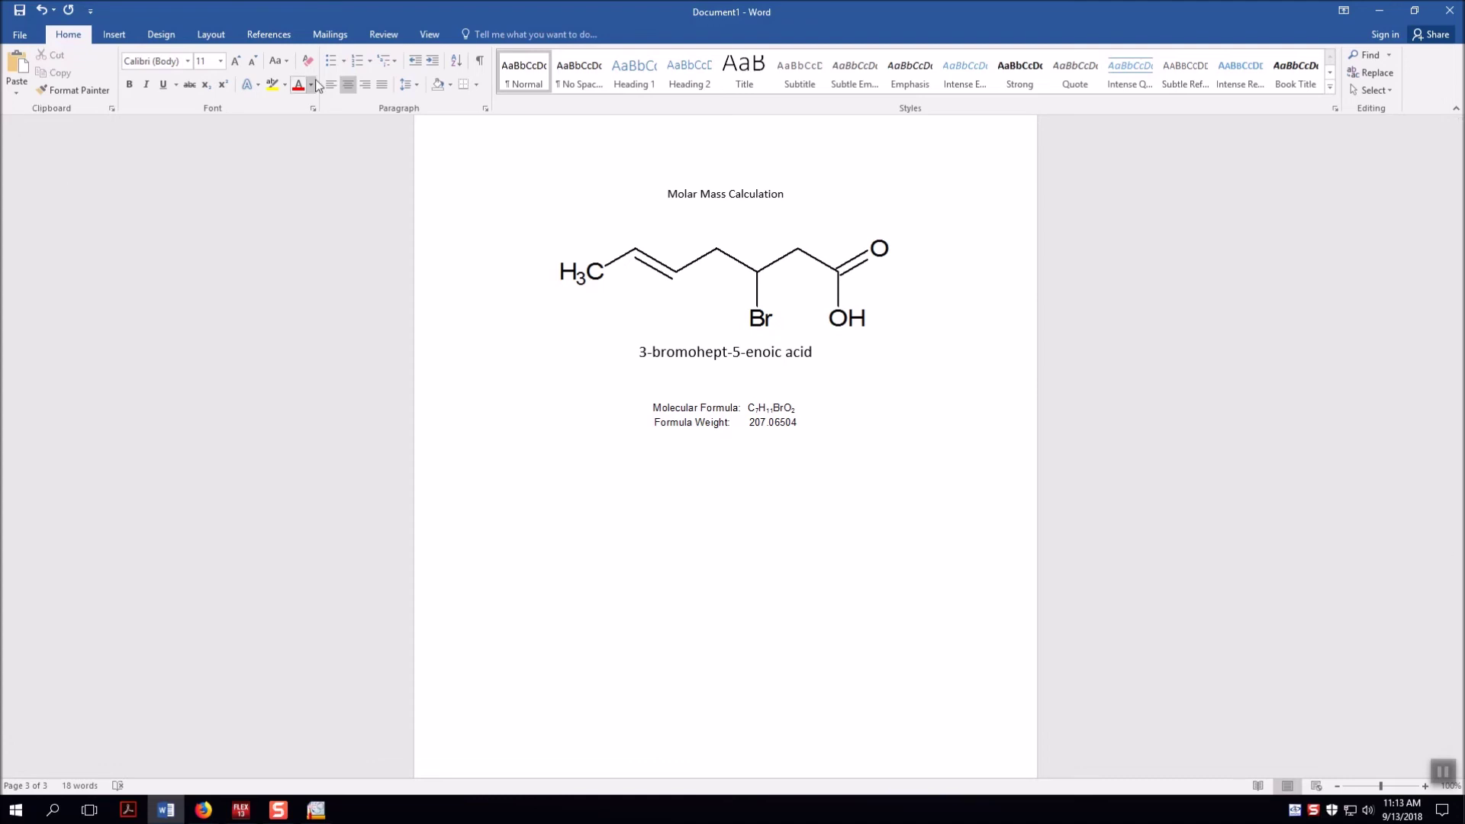
Insert a new equation below the formula weight, starting with "7 mol C ×" and an empty stacked fraction.
left_click(114, 35)
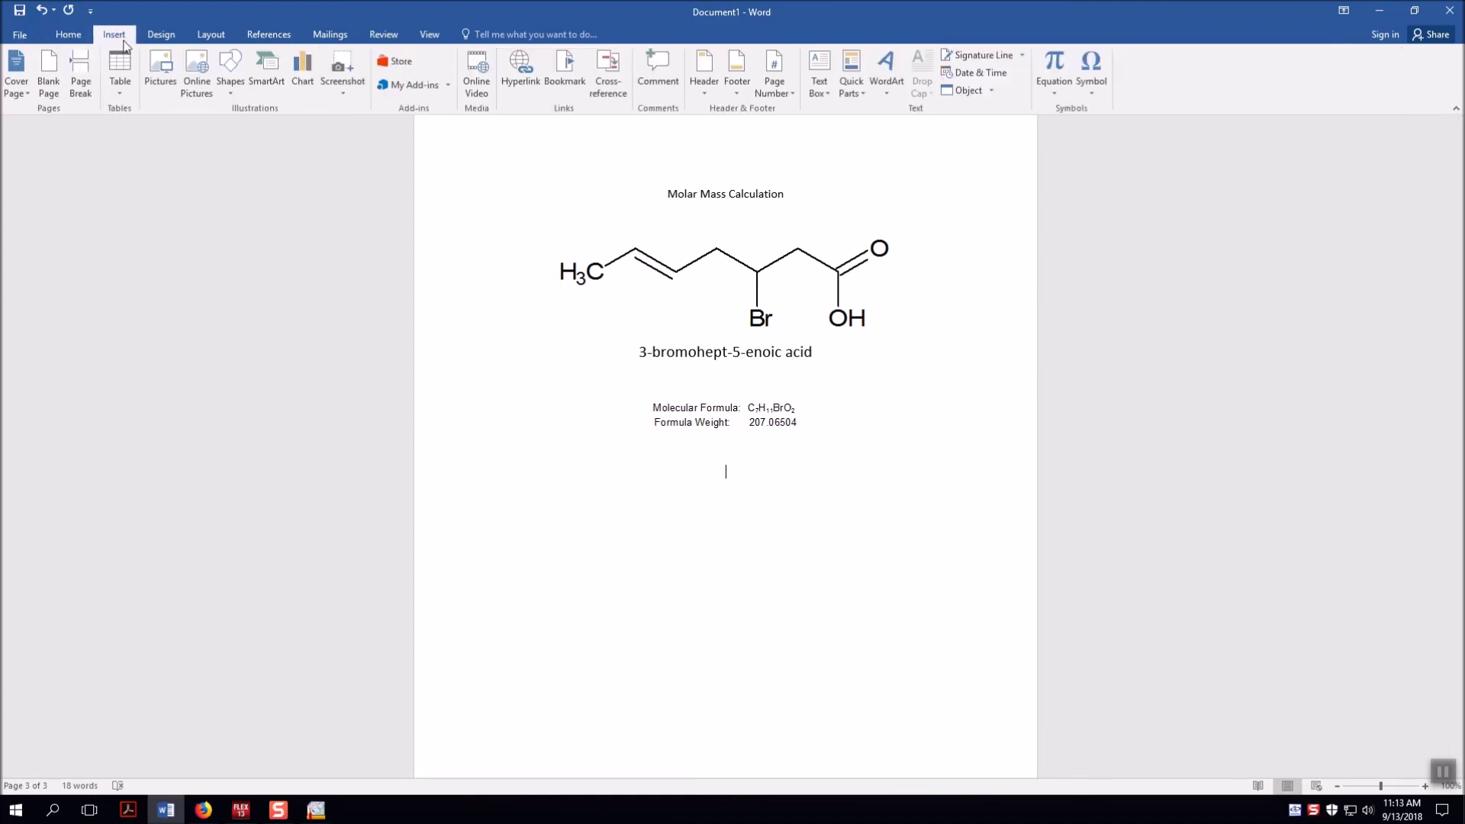
left_click(1055, 86)
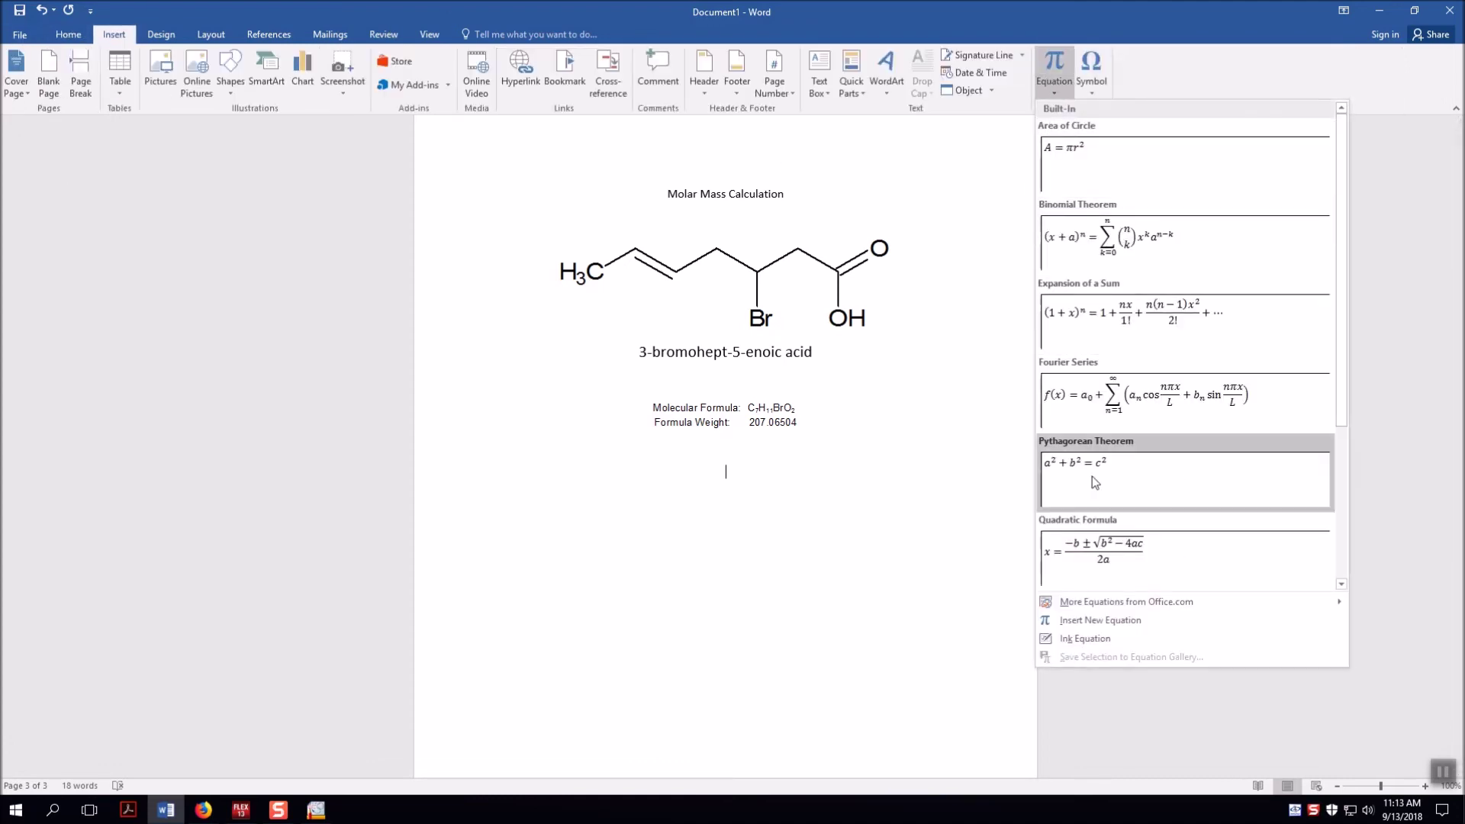
left_click(1096, 621)
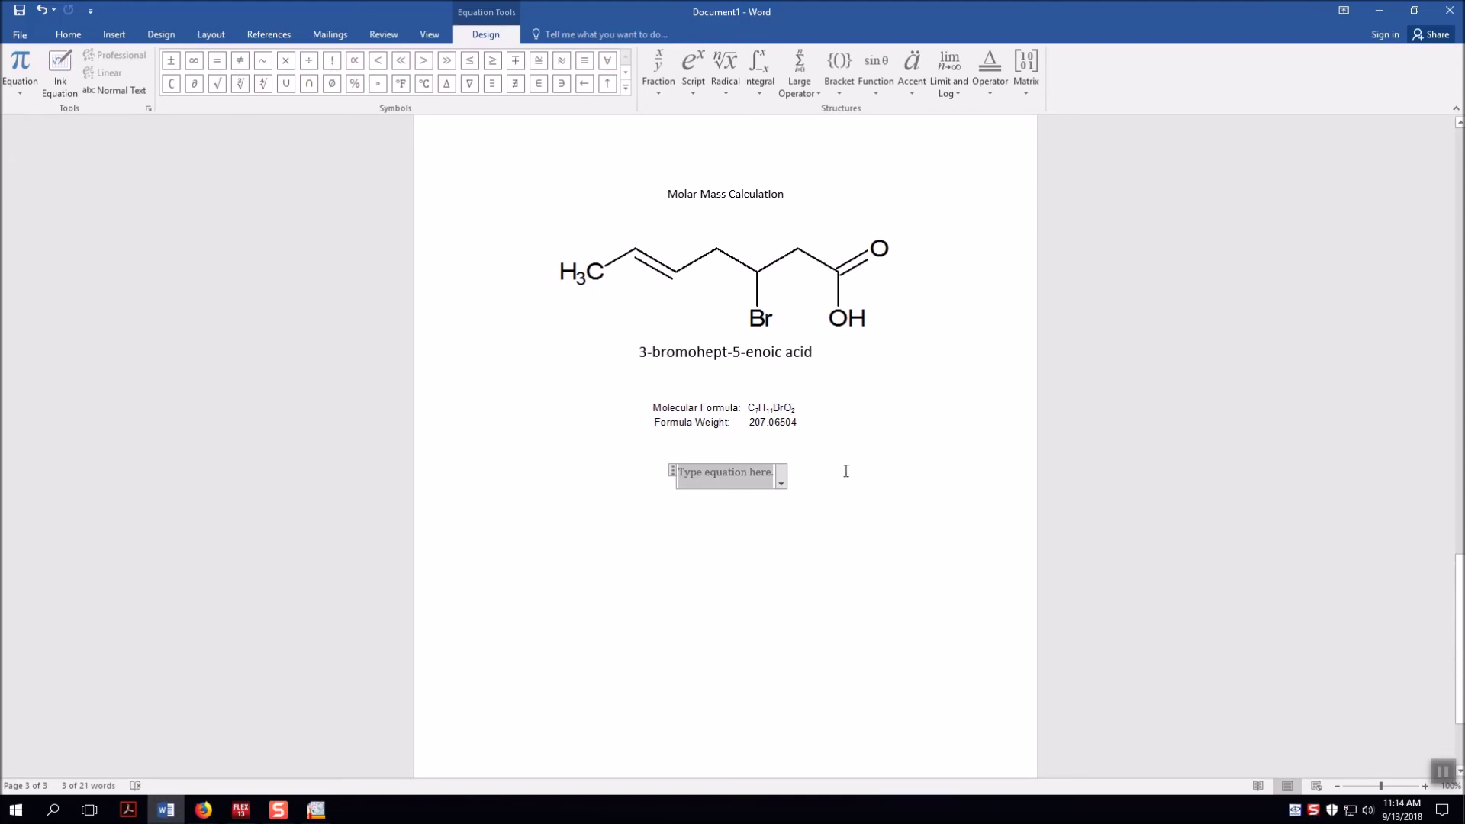
type("7 mol C")
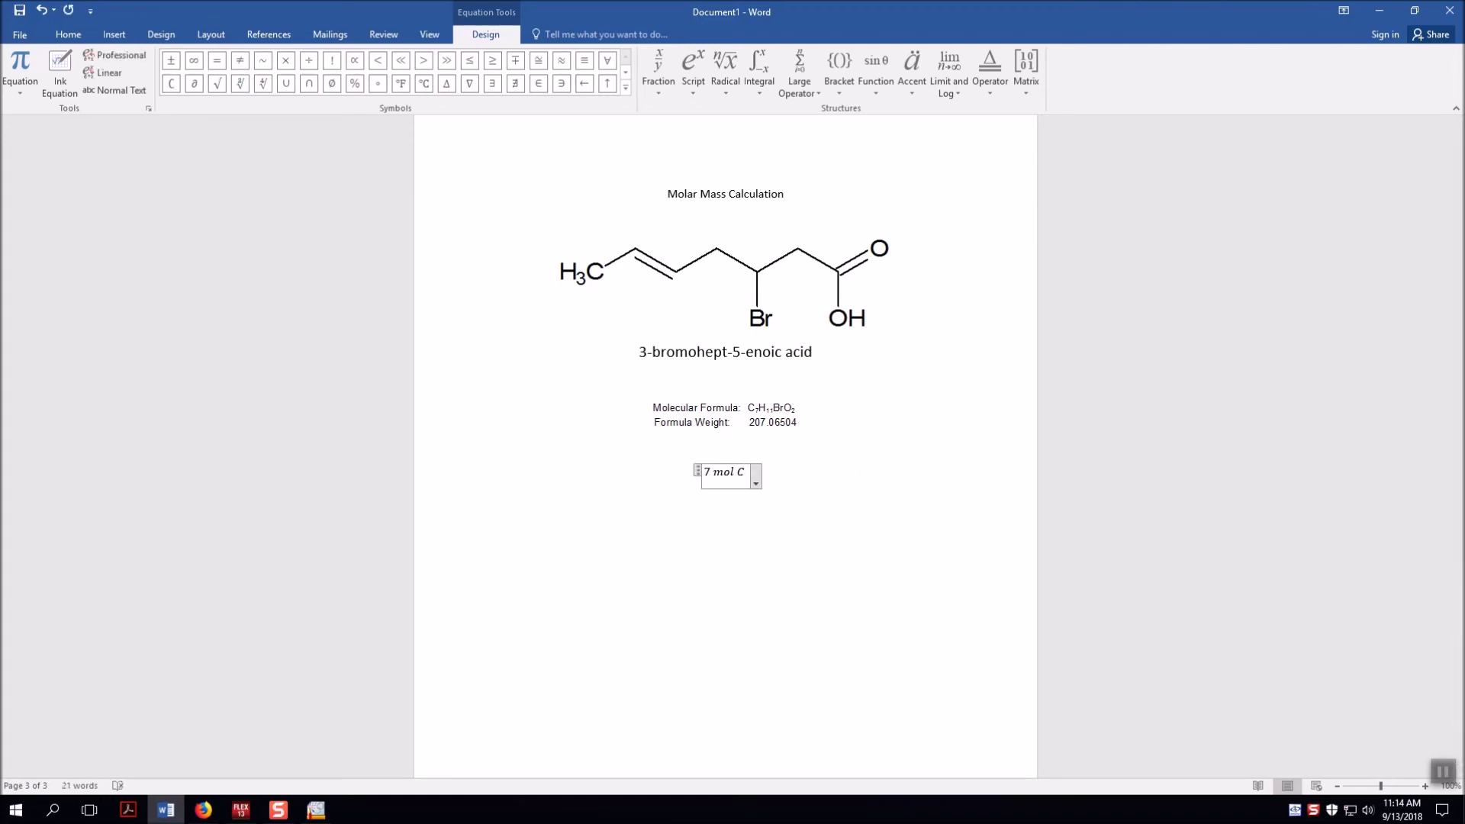
left_click(284, 61)
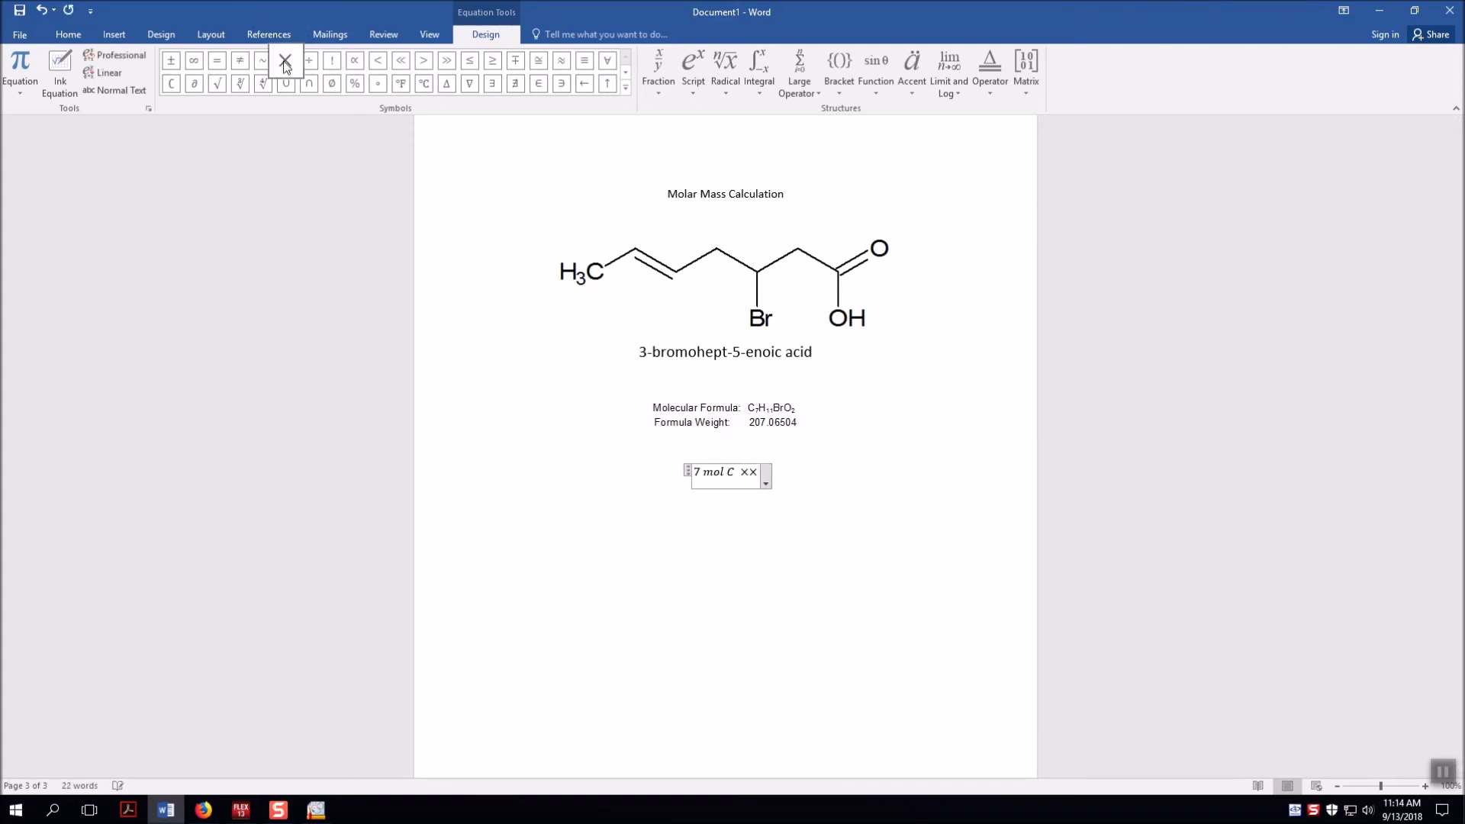
left_click(670, 71)
left_click(695, 194)
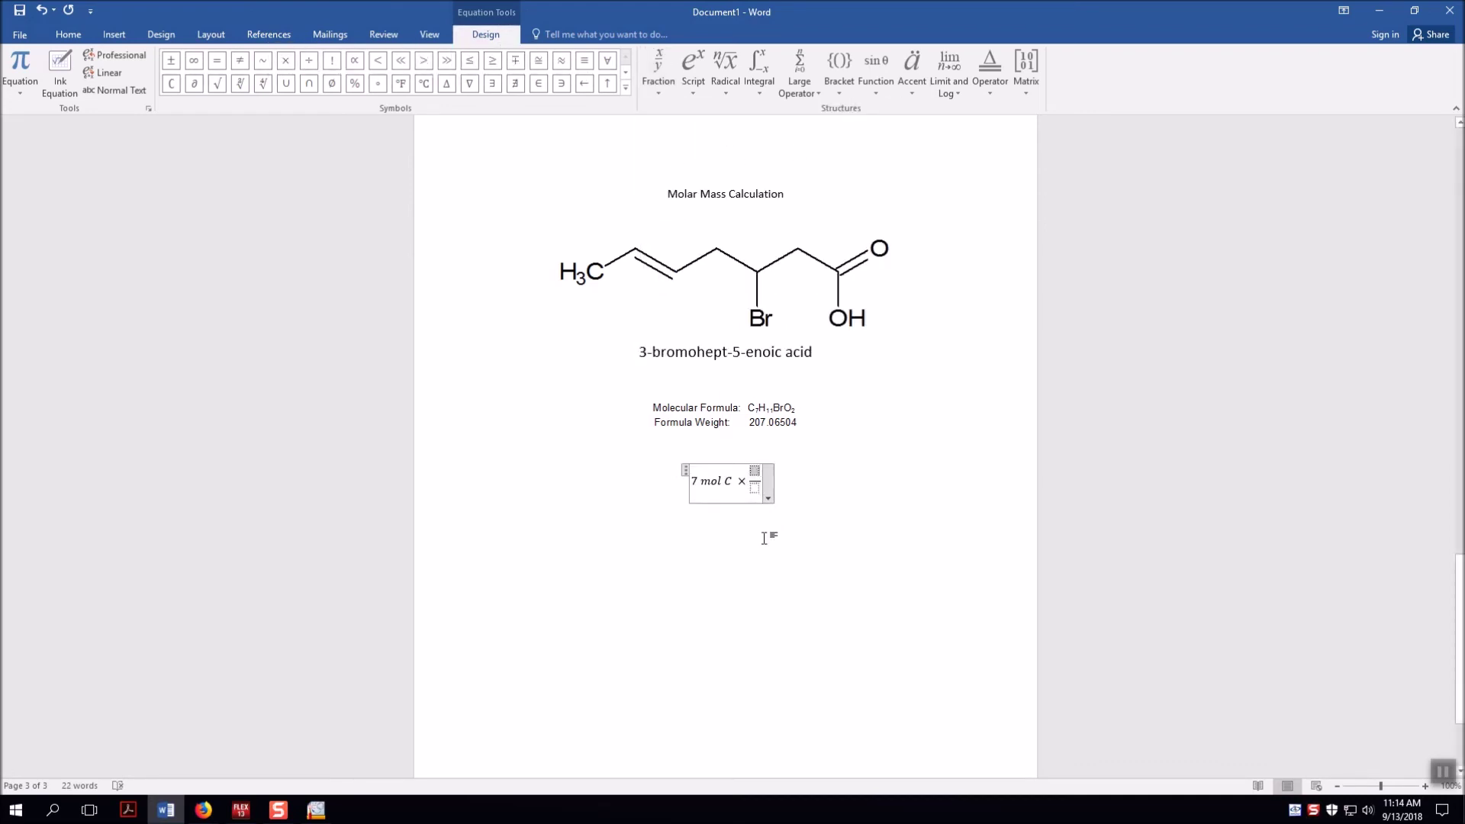
Fill the fraction with "12.01 g C" over "1 mol C" and complete the equation with "= 84.07 g C".
type("12.01")
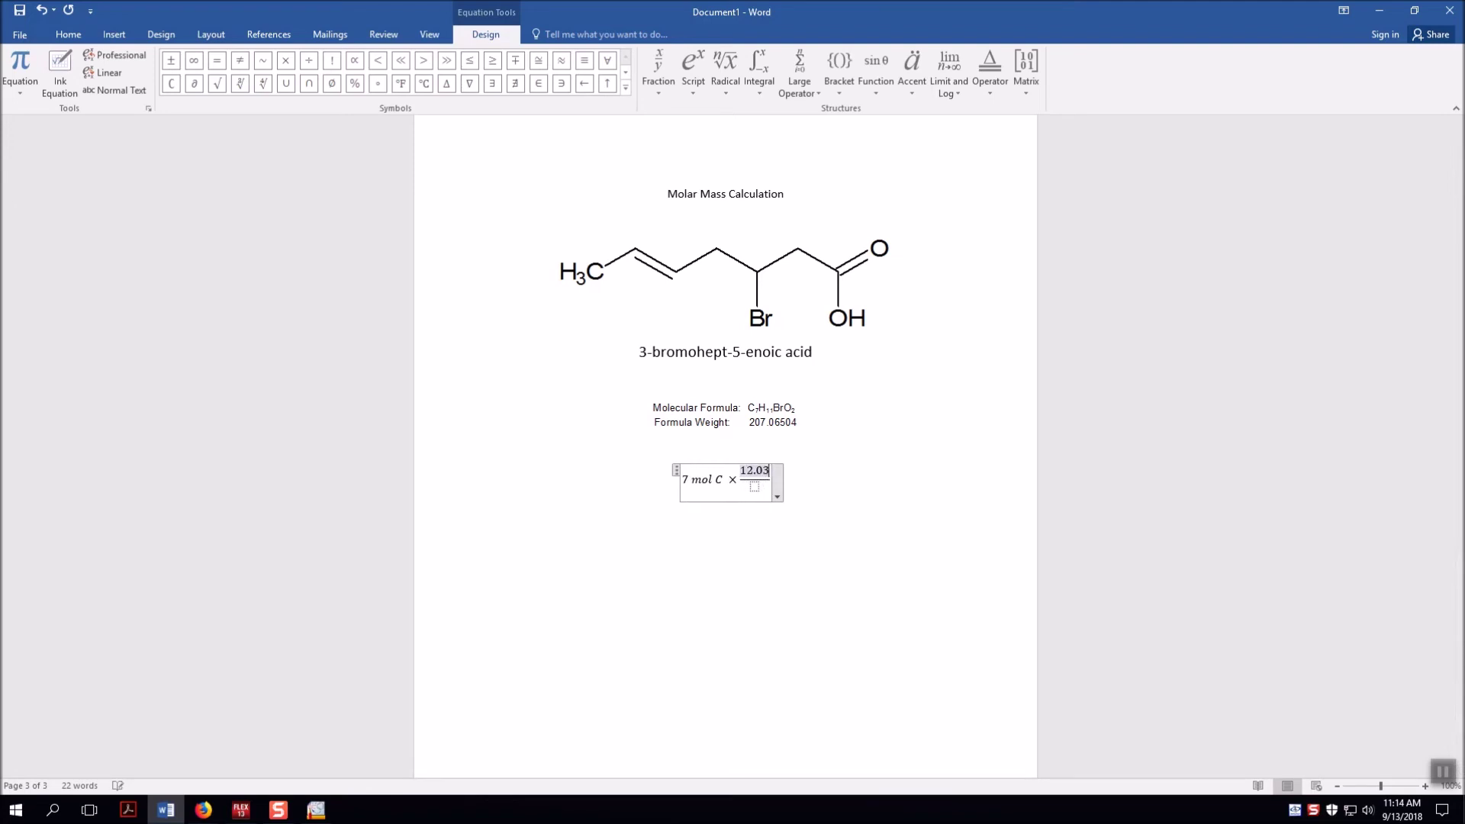
type(" g C")
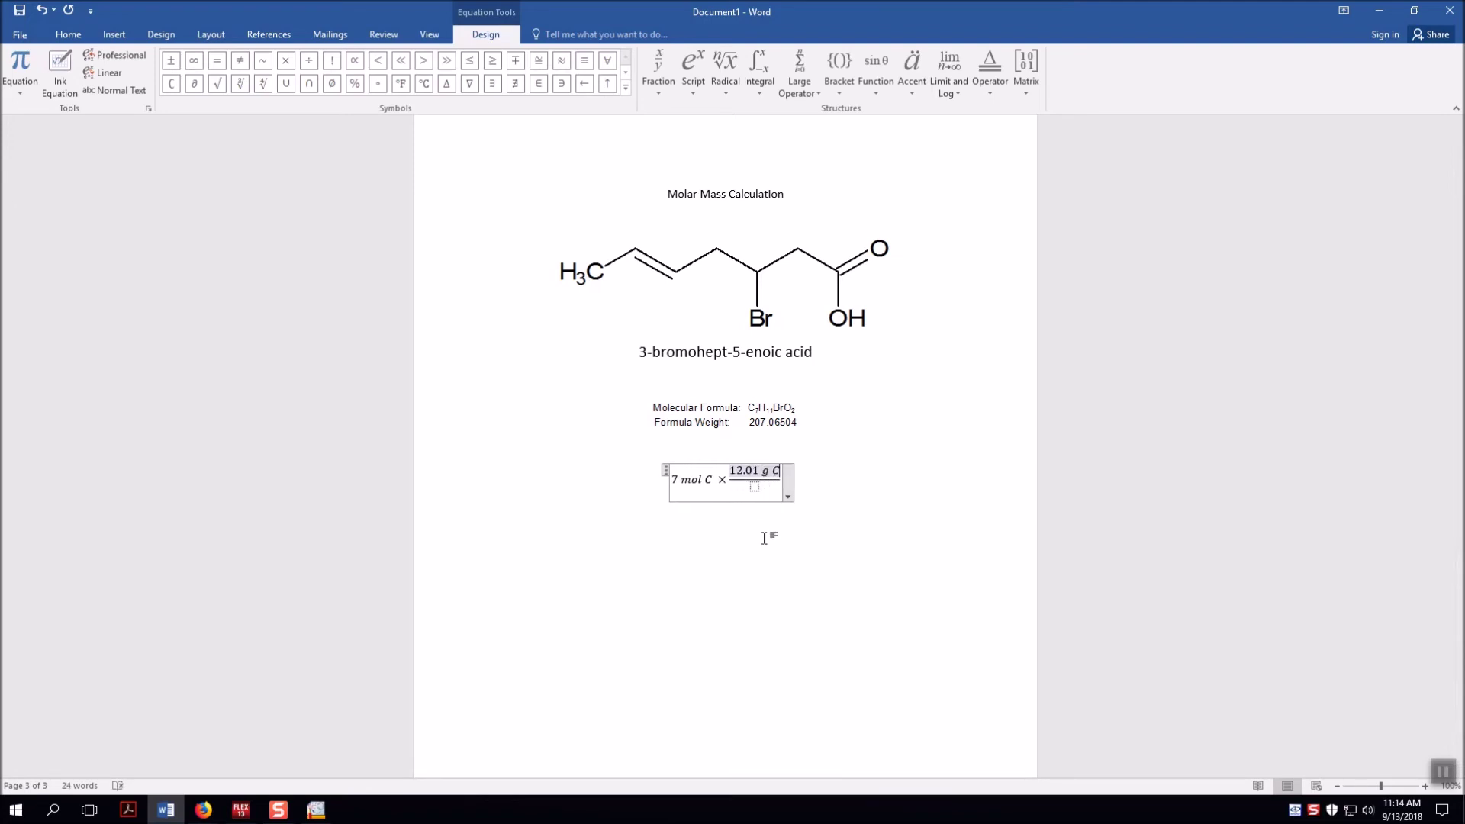
left_click(755, 488)
type("1 mol C")
key("Right")
type("=")
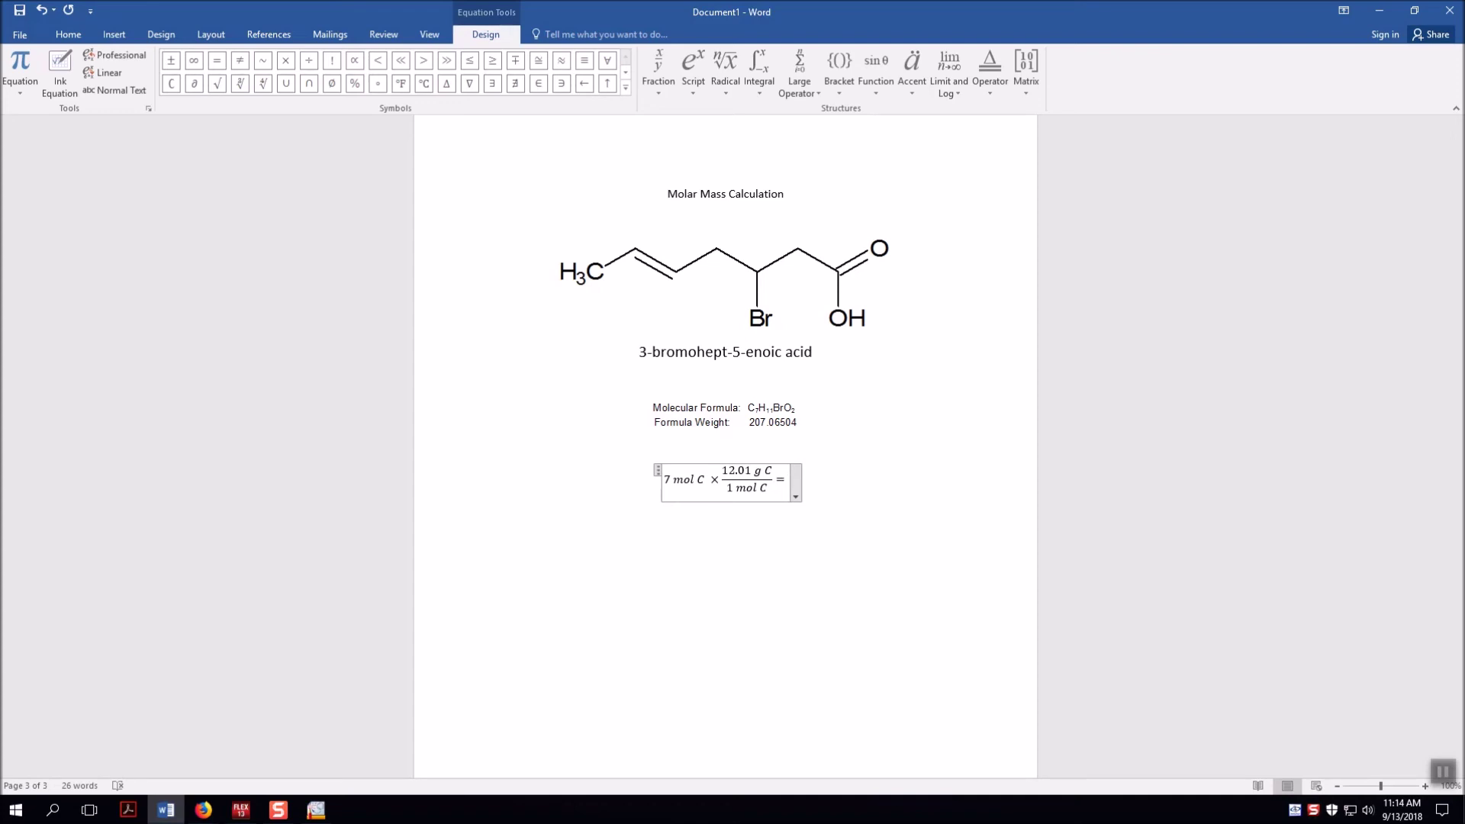
type("84.07 g C")
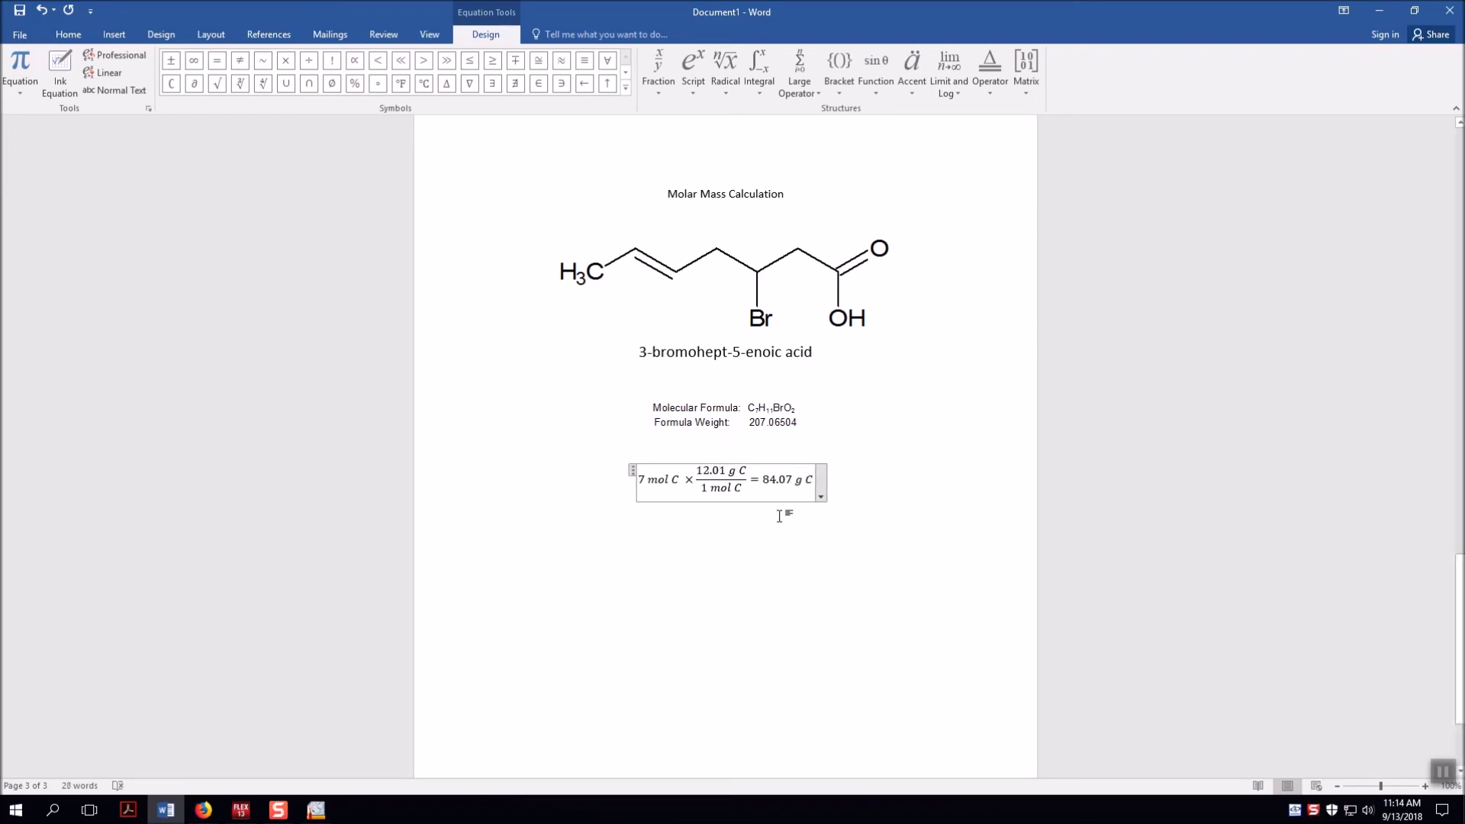
Copy the complete carbon equation and paste the duplicate on a new line directly below it.
left_click_drag(813, 480, 631, 494)
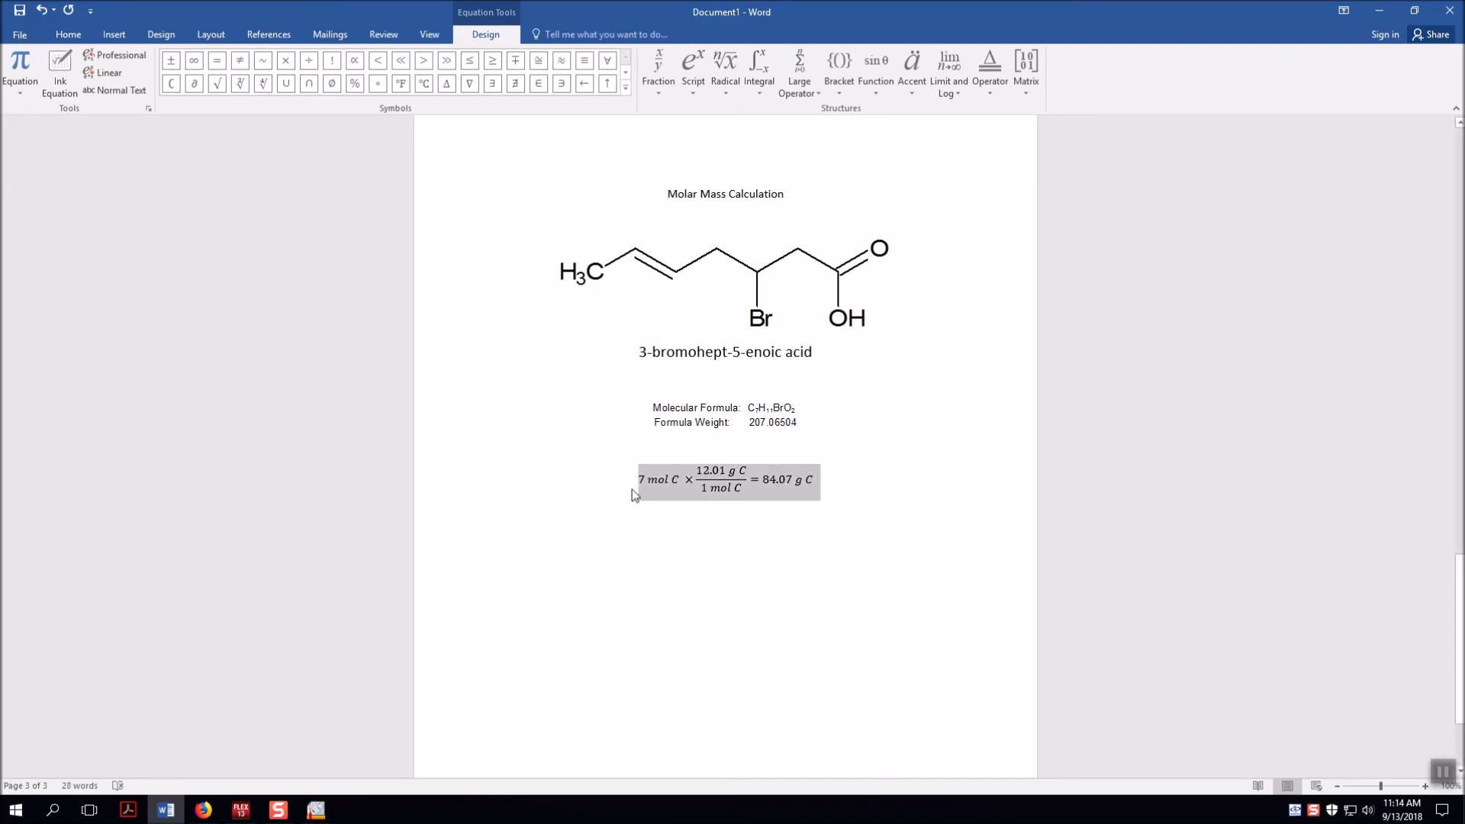
right_click(708, 481)
left_click(740, 506)
left_click(848, 496)
key("Return")
key("ctrl+v")
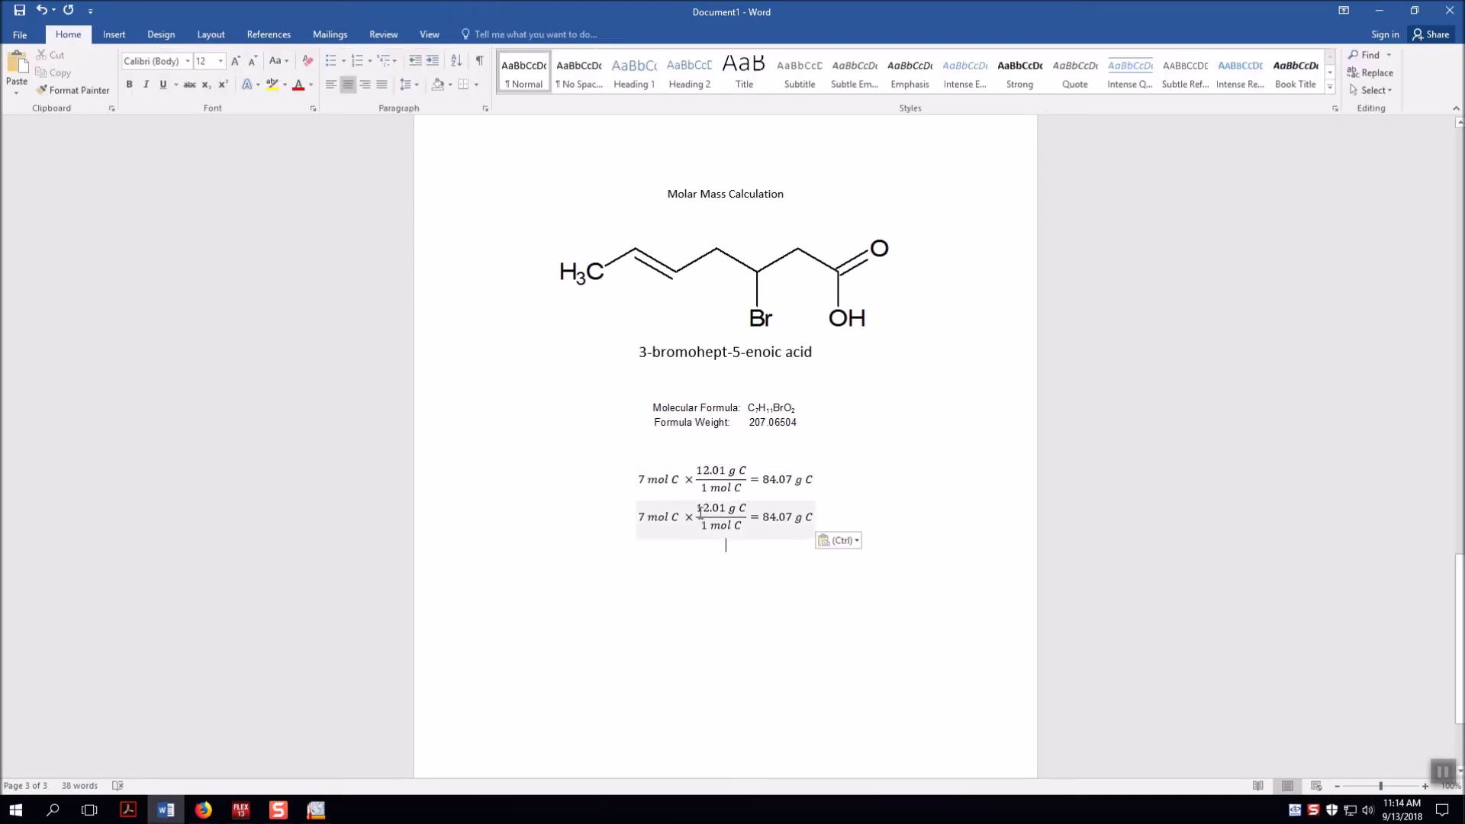
Change the leading term of the duplicated carbon equation to "11 mol H".
left_click(644, 518)
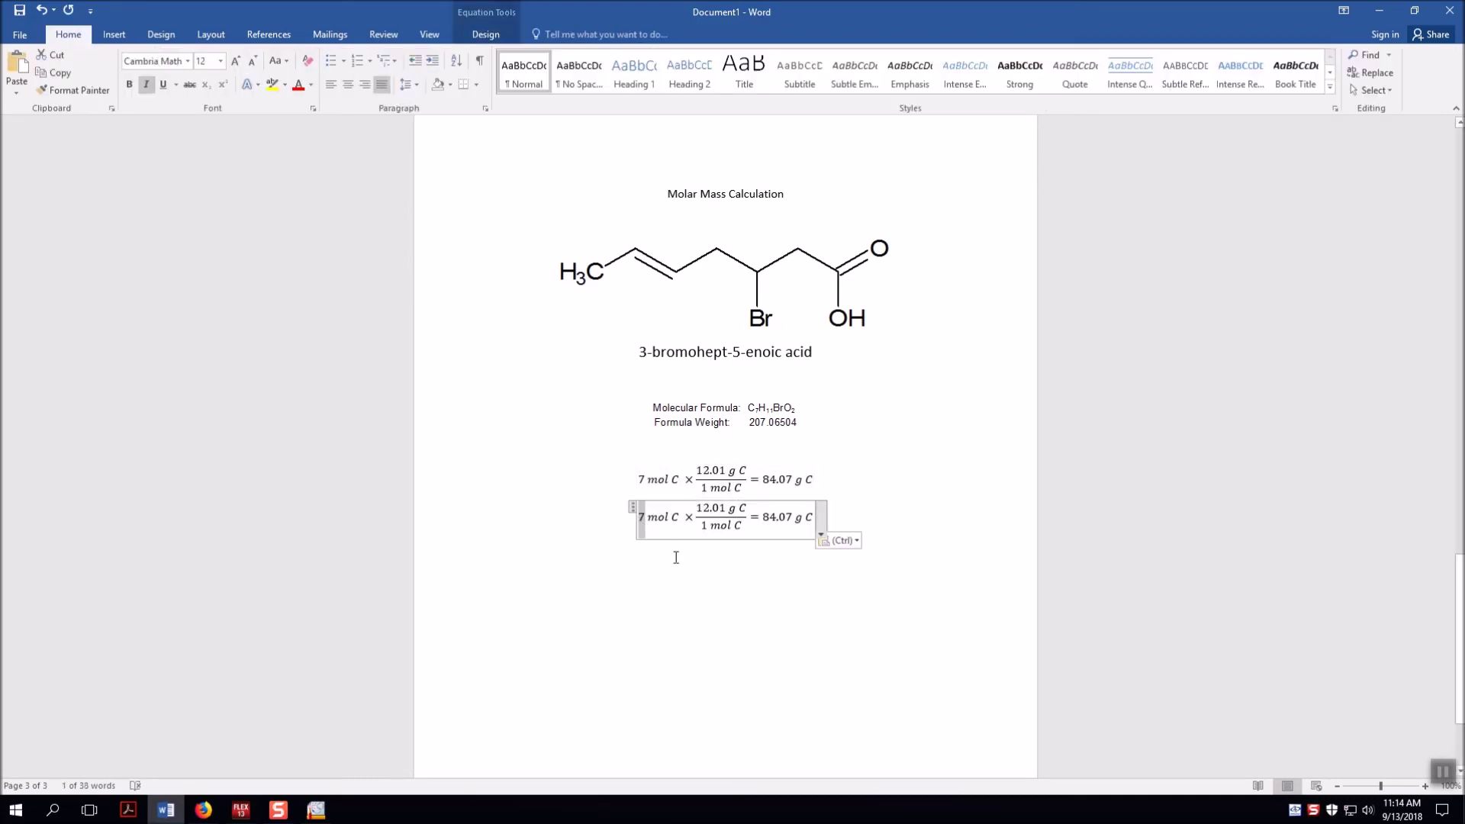
type("11")
double_click(676, 516)
type("H")
Change the second equation's fraction to "1.01 g H" over "1 mol H".
left_click(710, 508)
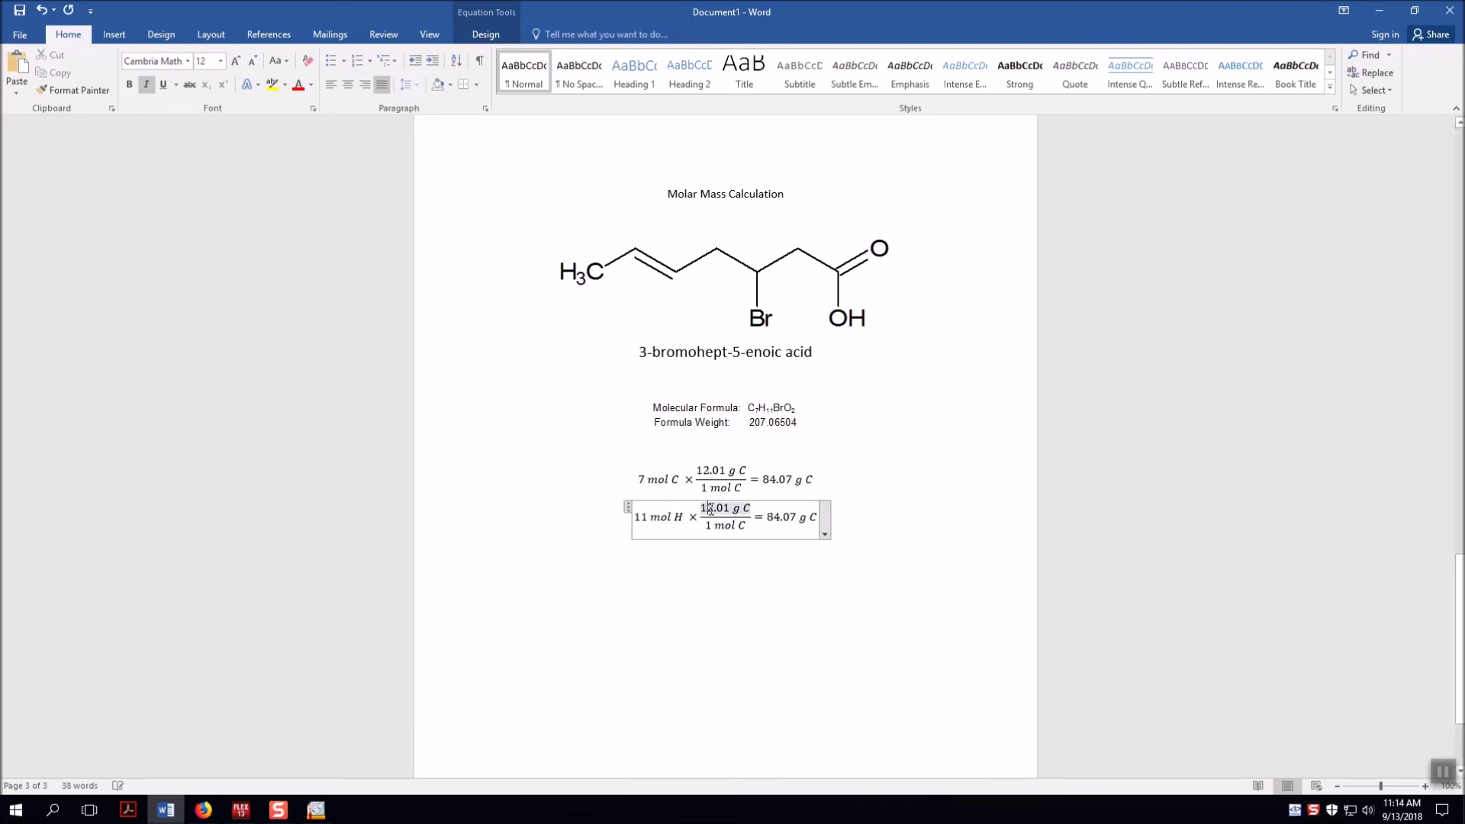
key("BackSpace")
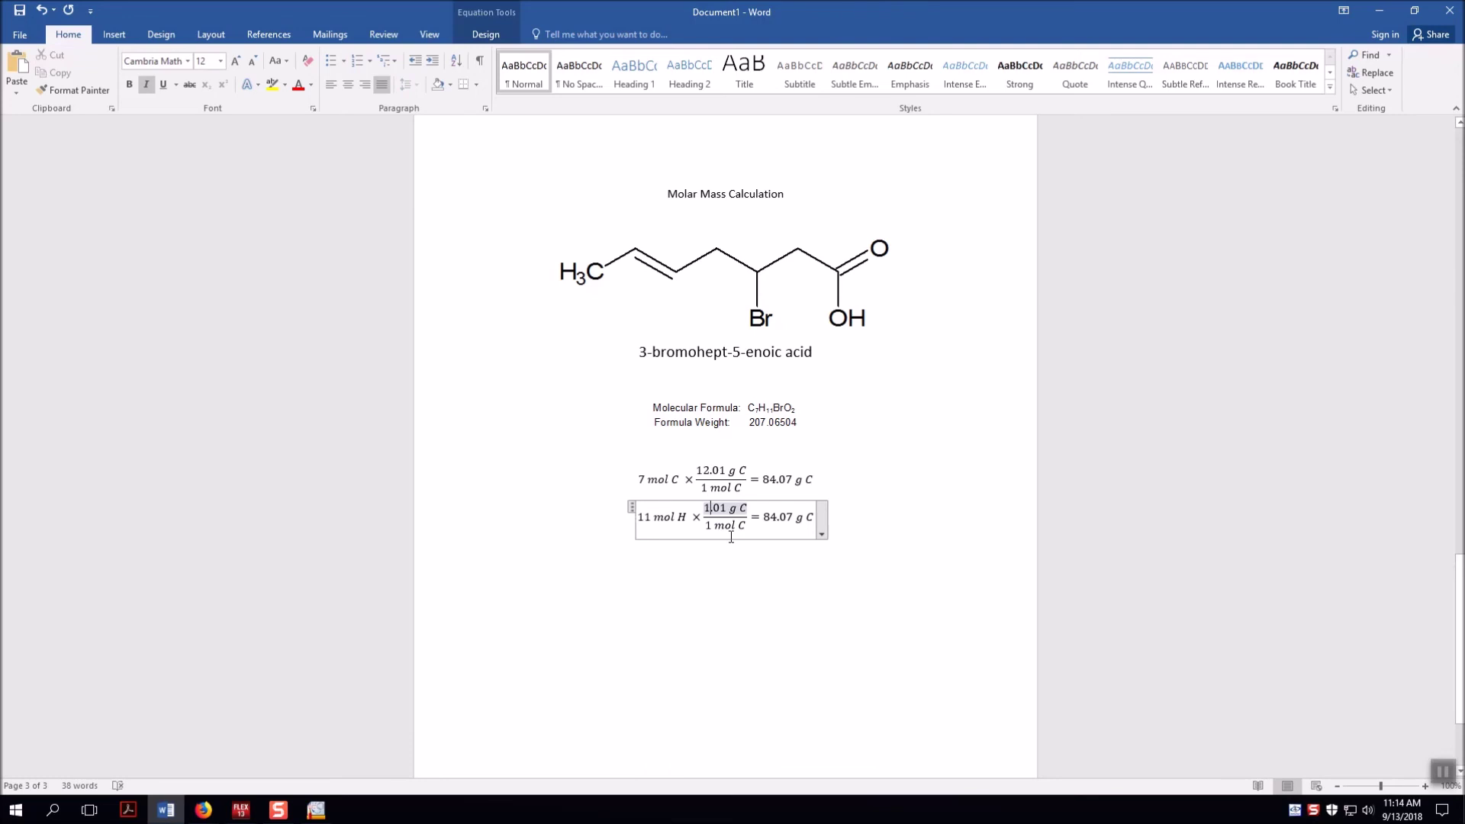
double_click(747, 508)
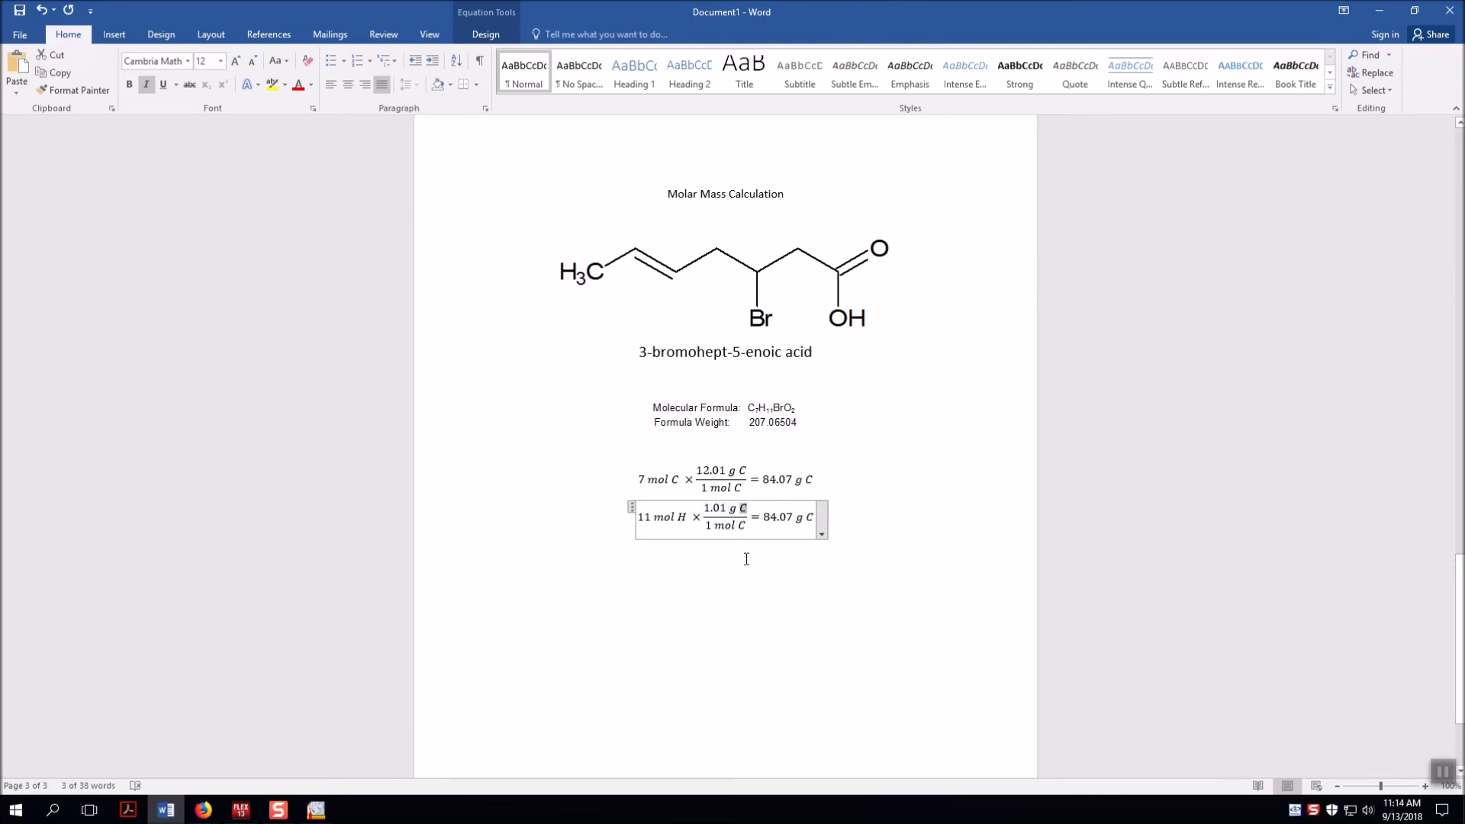
type("H")
left_click(746, 529)
key("BackSpace")
type("H")
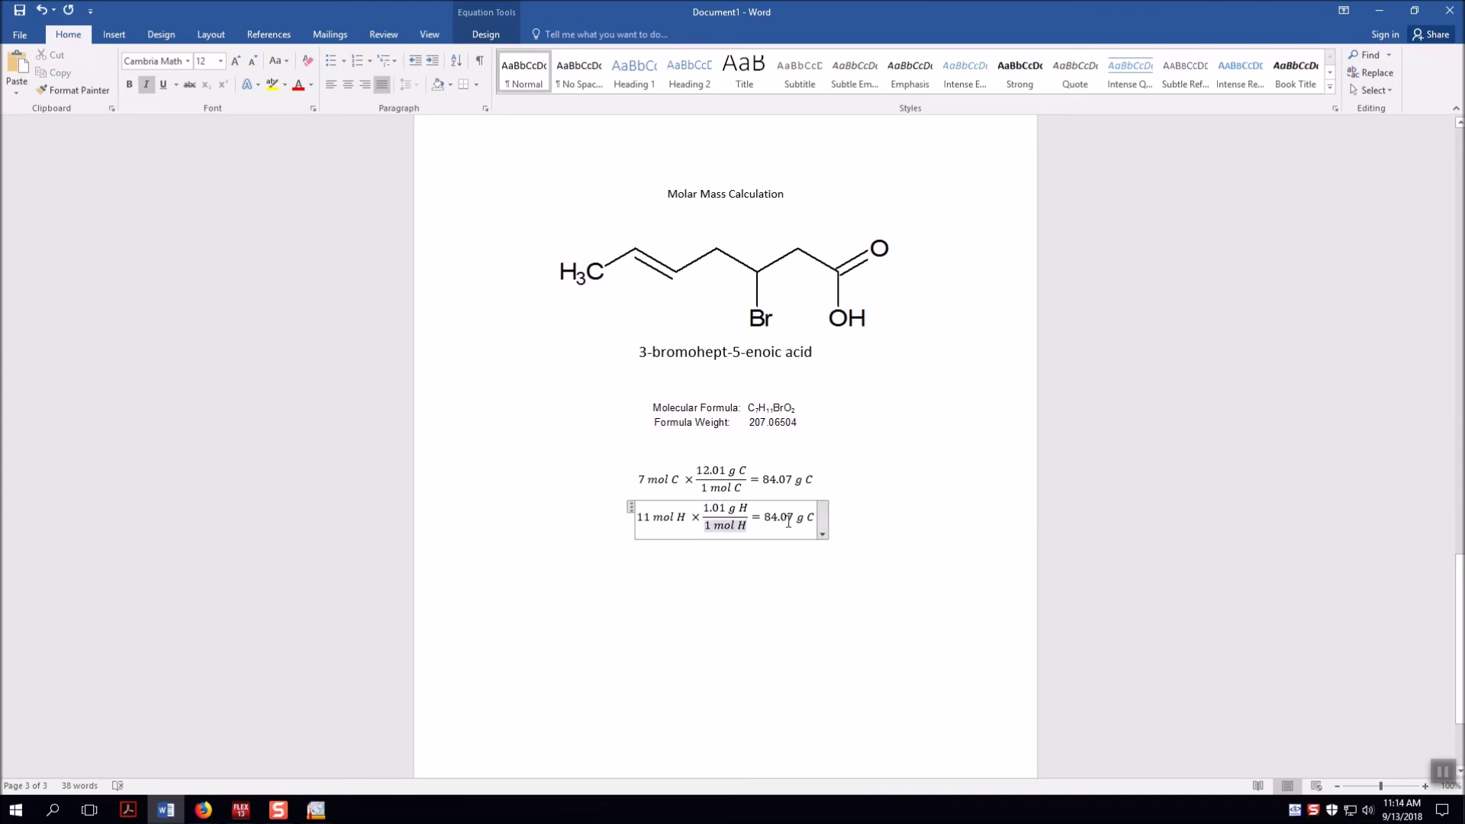
Set the result of the hydrogen equation to "11.11 g H".
double_click(788, 519)
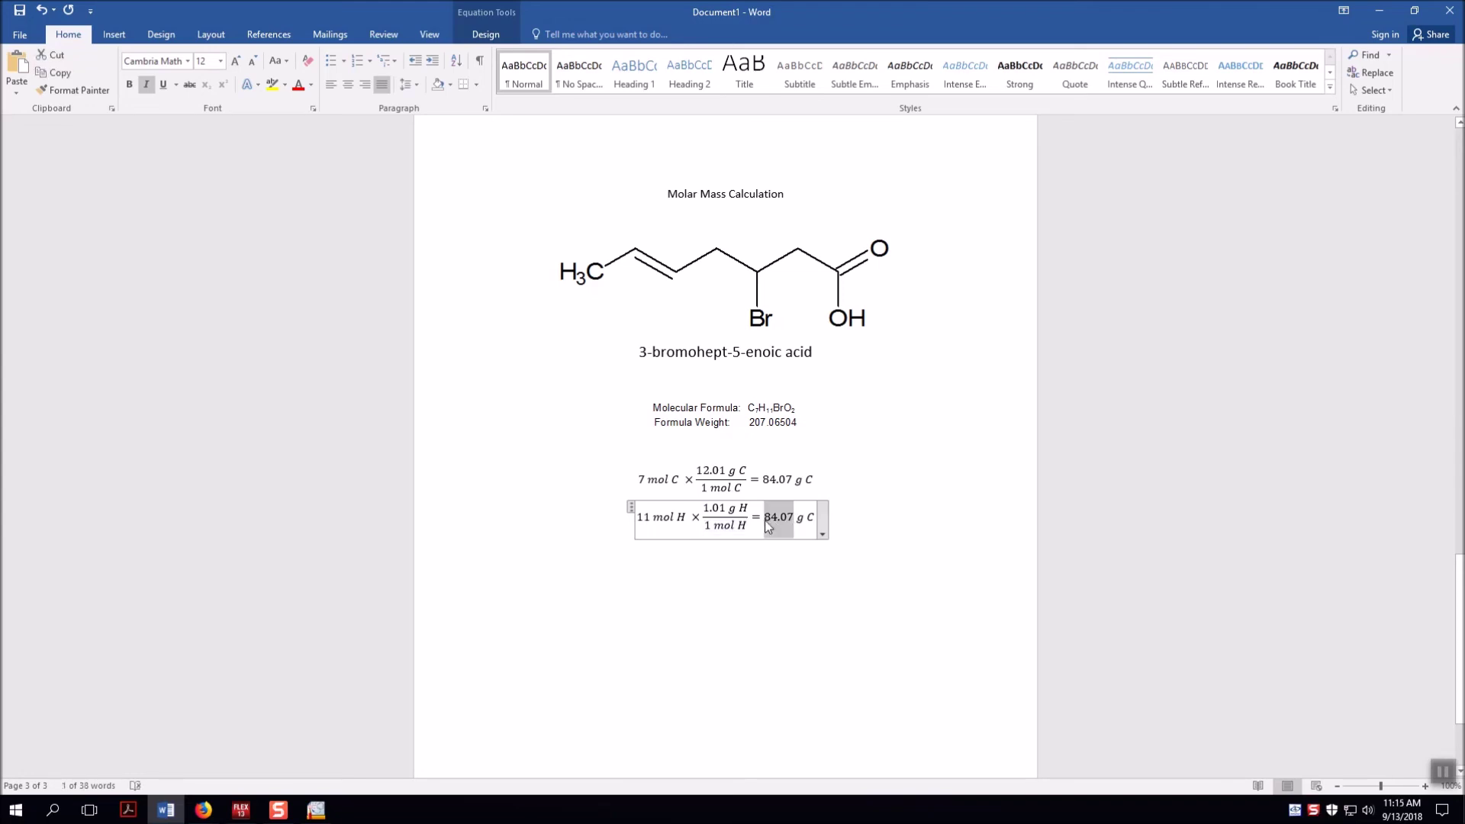
type("11.11")
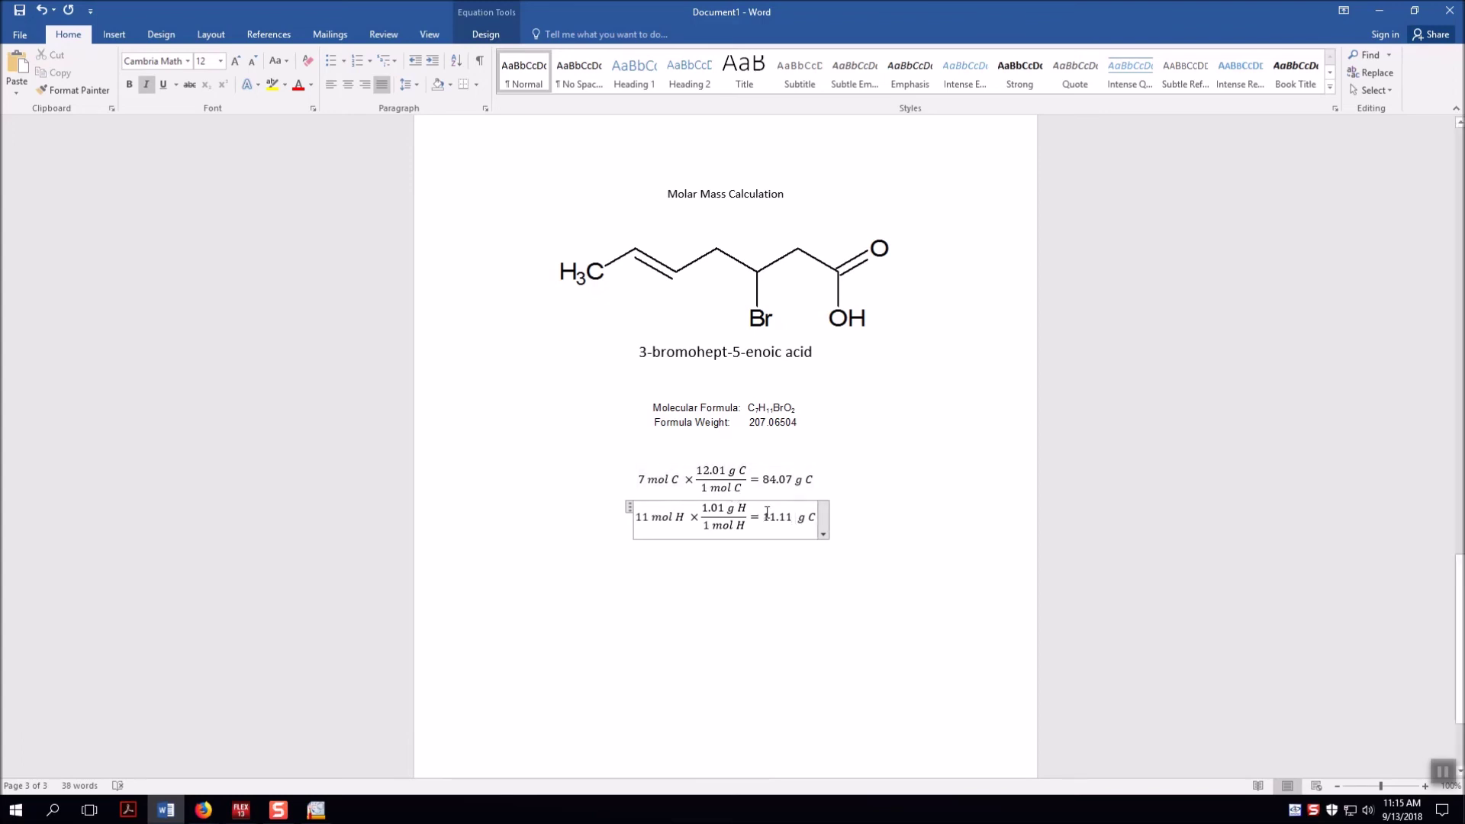
double_click(808, 519)
type("H")
left_click(887, 519)
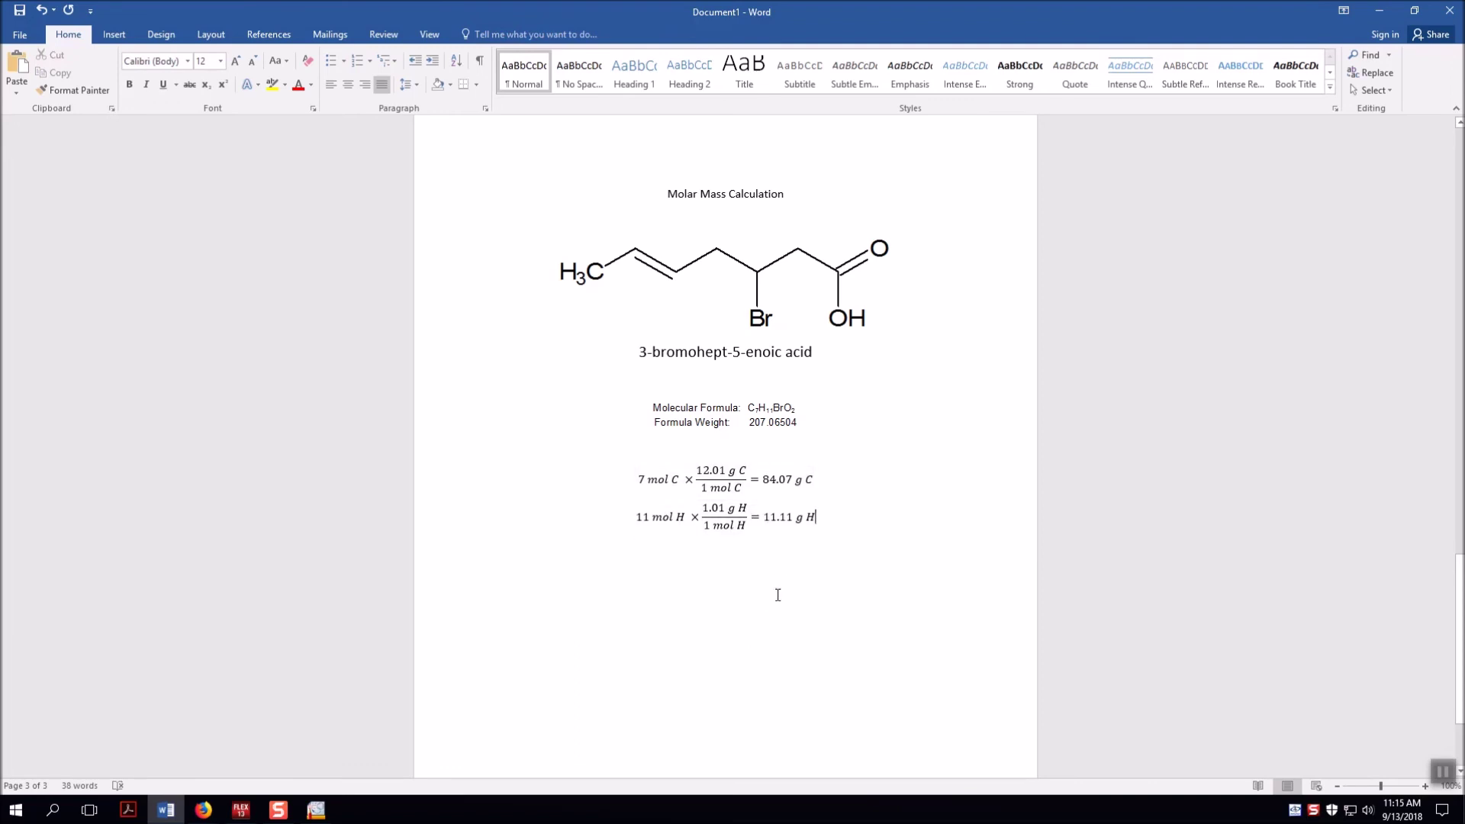
Start a new page after the molar mass calculation and title it "Functional Groups".
mouse_move(845, 541)
left_mouse_down()
mouse_move(621, 523)
mouse_move(638, 481)
mouse_move(742, 550)
left_mouse_up()
scroll(731, 616, "up", 5)
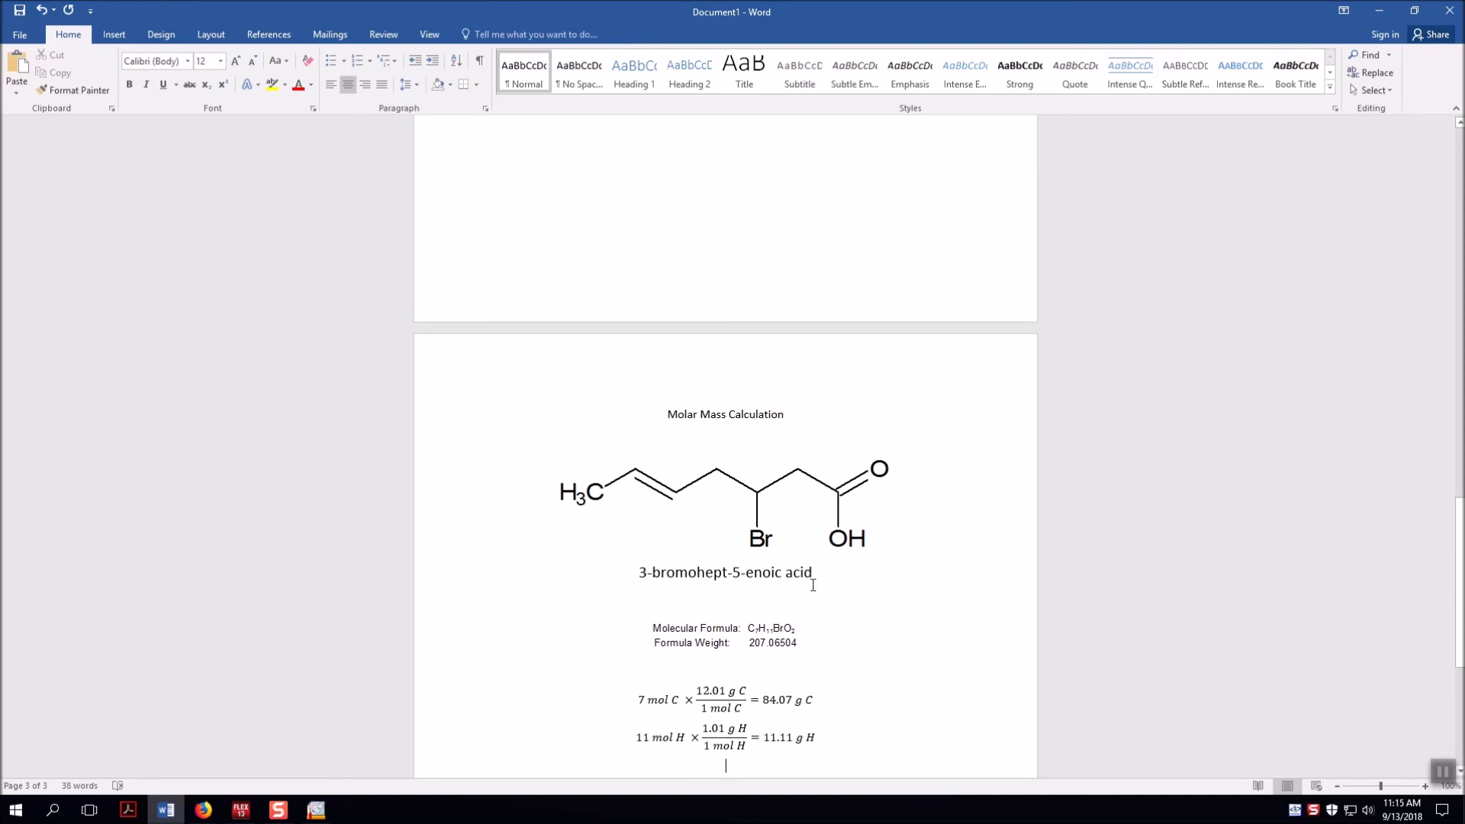
left_click(792, 651)
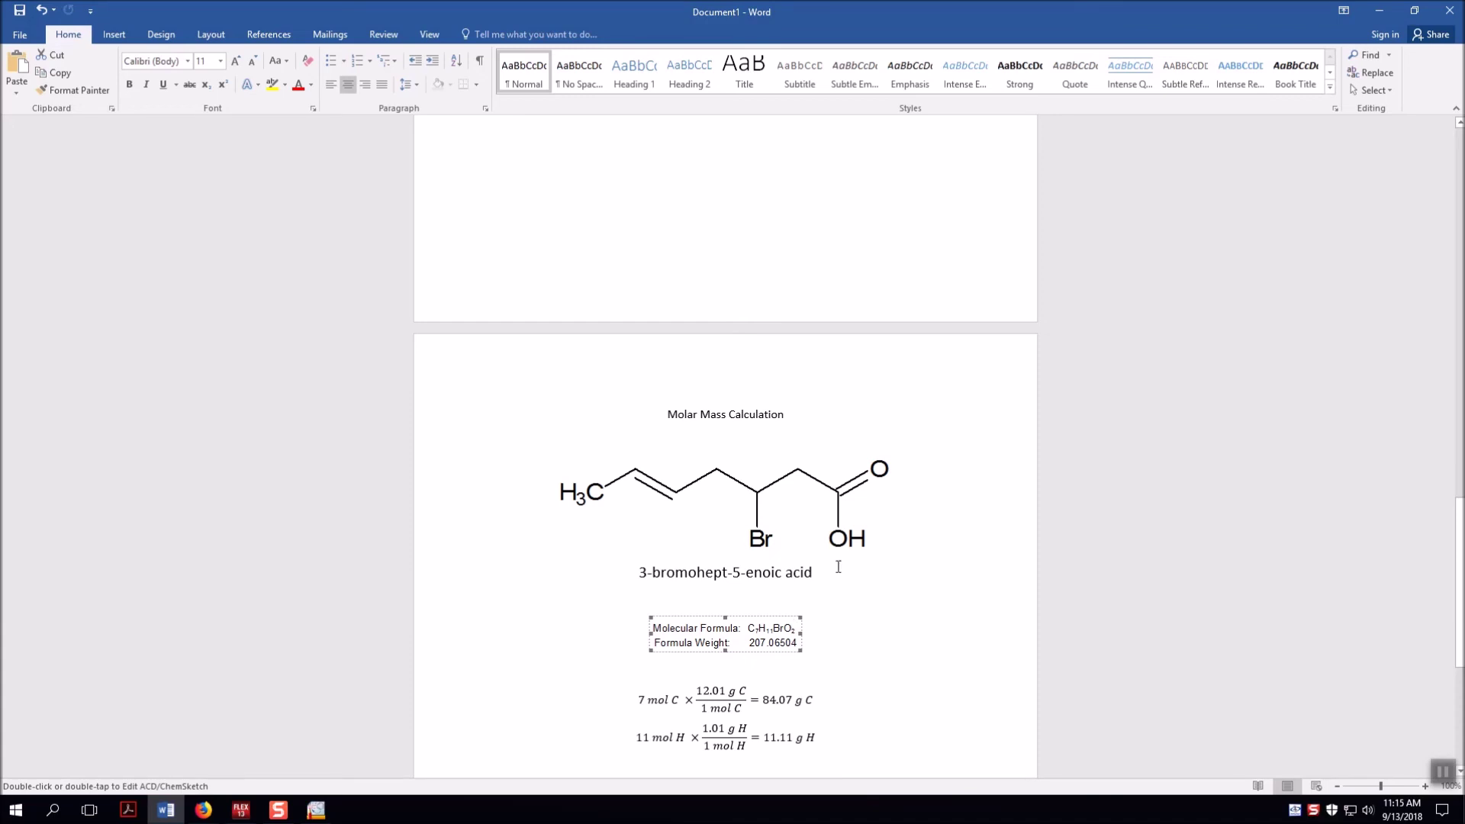
scroll(839, 566, "down", 4)
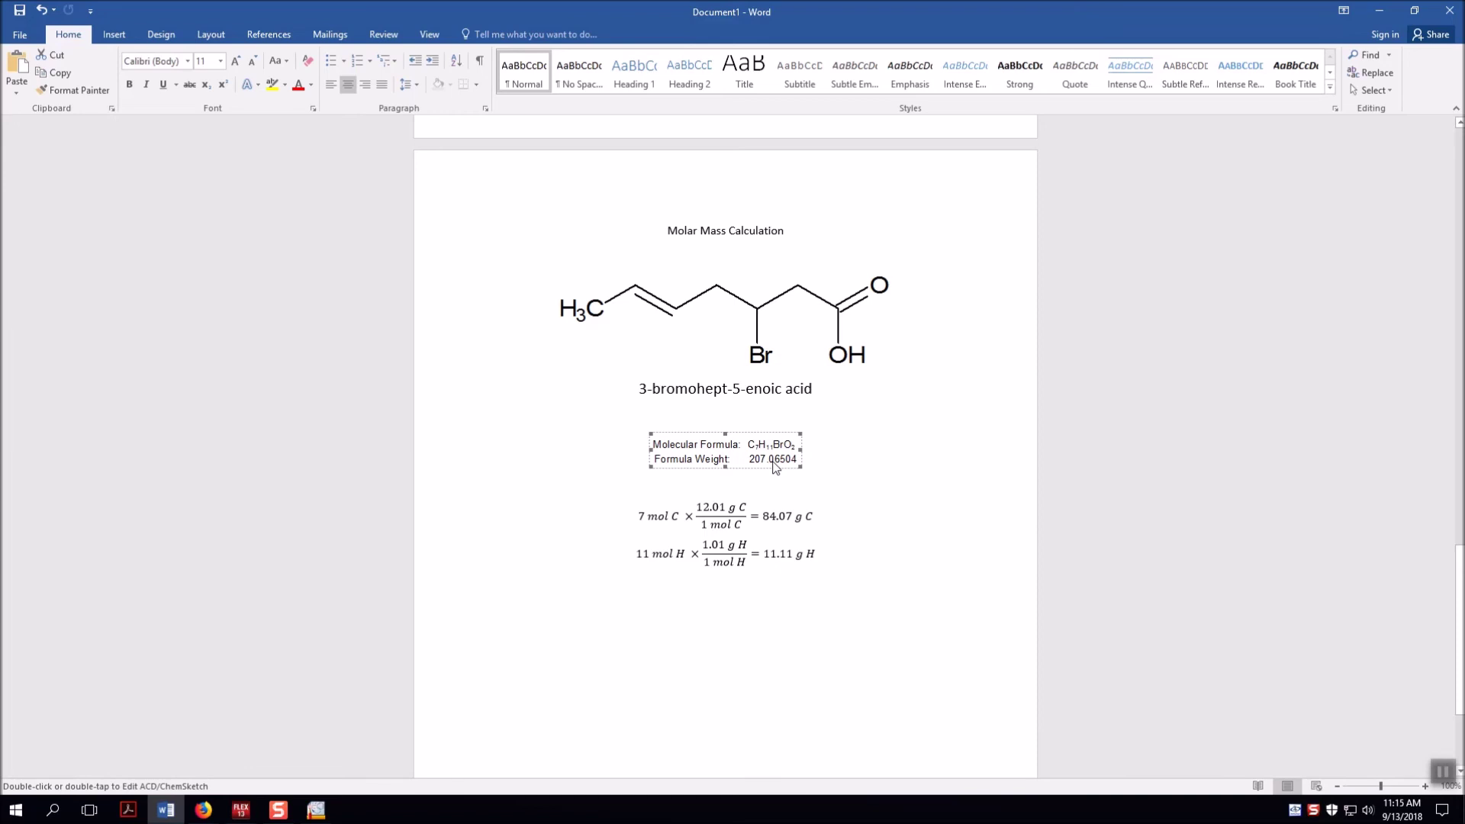
scroll(794, 458, "down", 3)
left_click(819, 451)
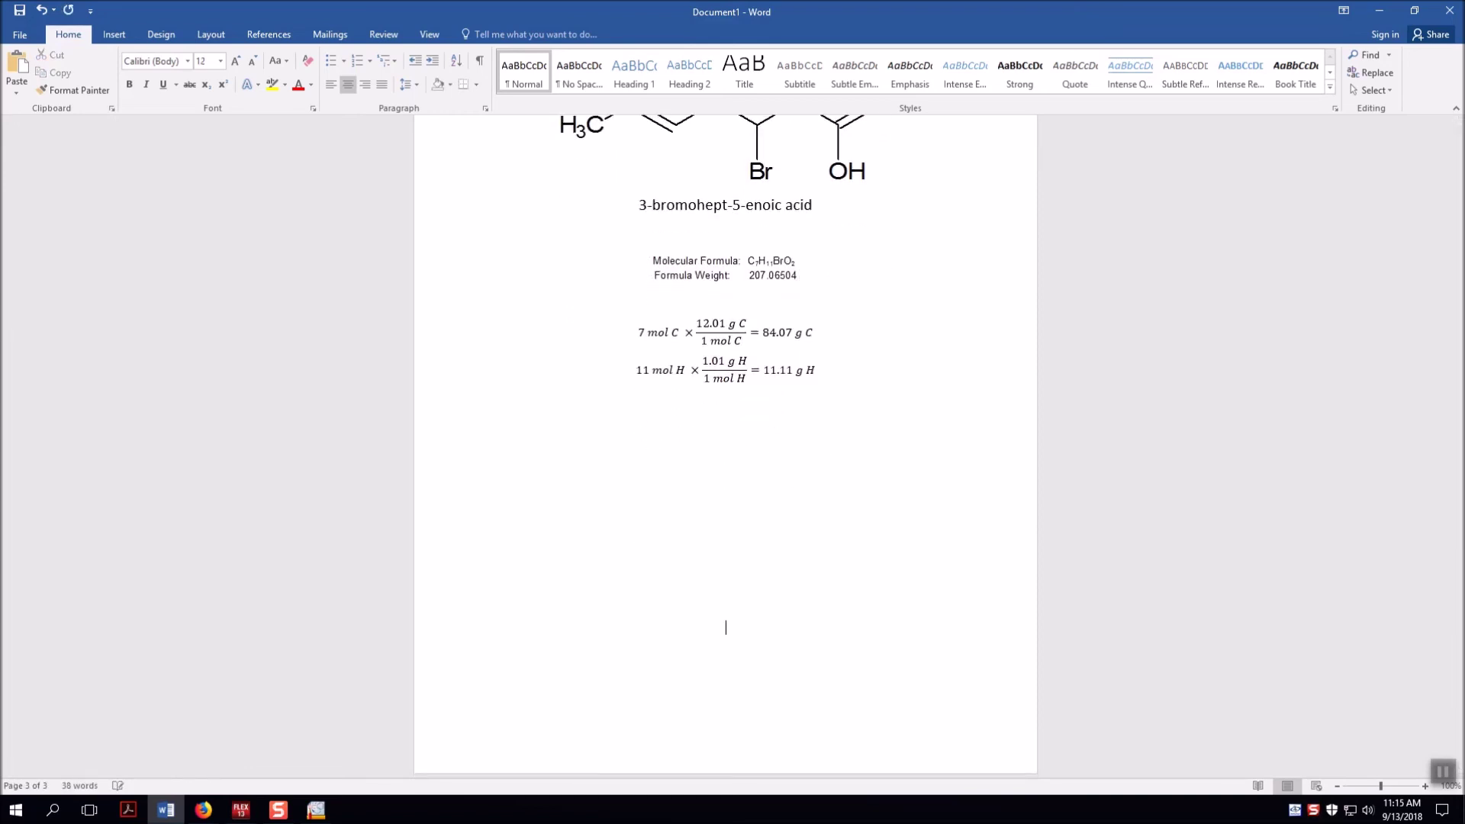
key("Return")
type("Functional Groups")
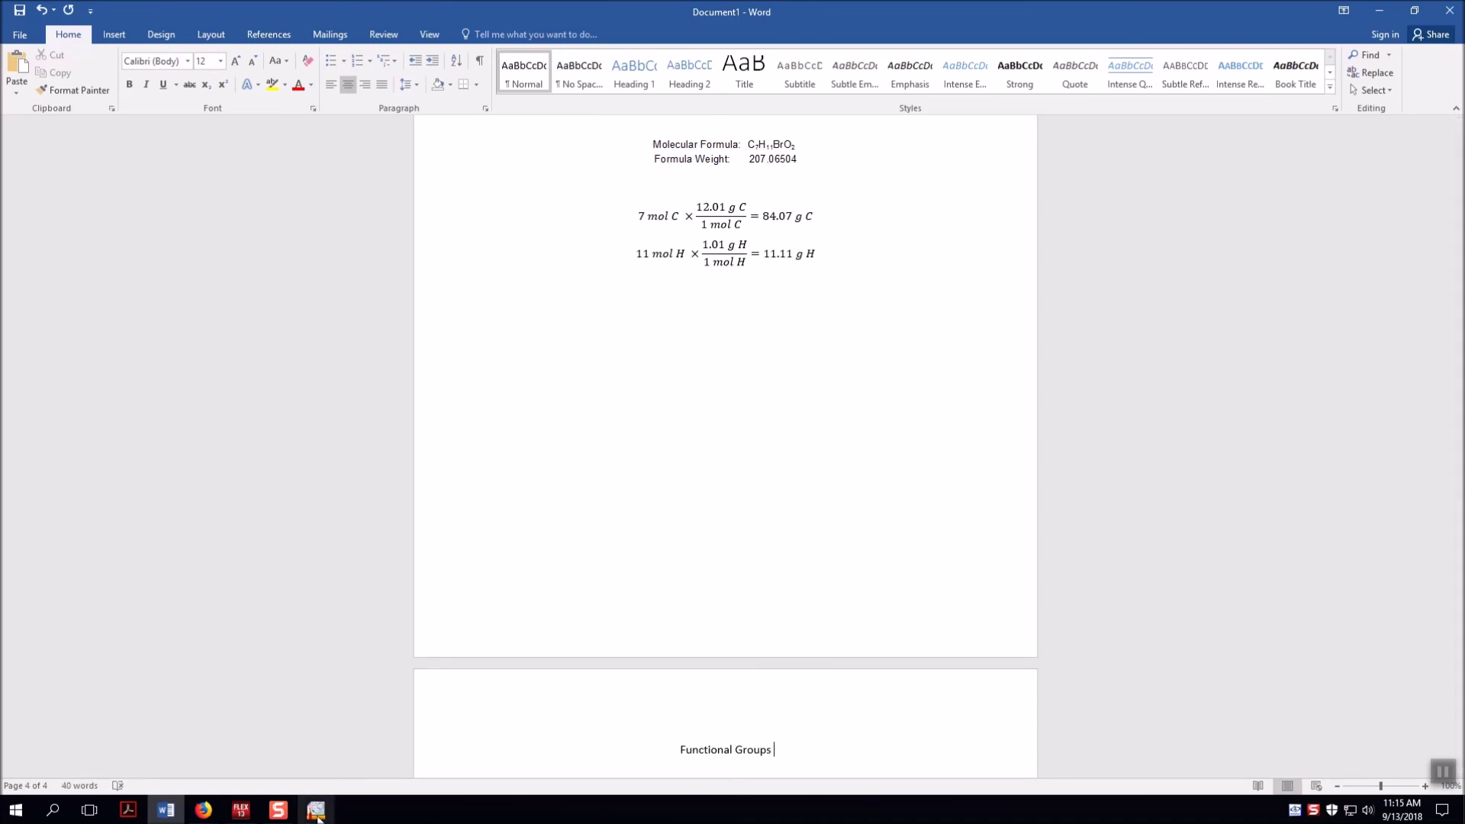
Copy the skeletal structure together with the compound name beneath it from the cover page.
left_click(316, 812)
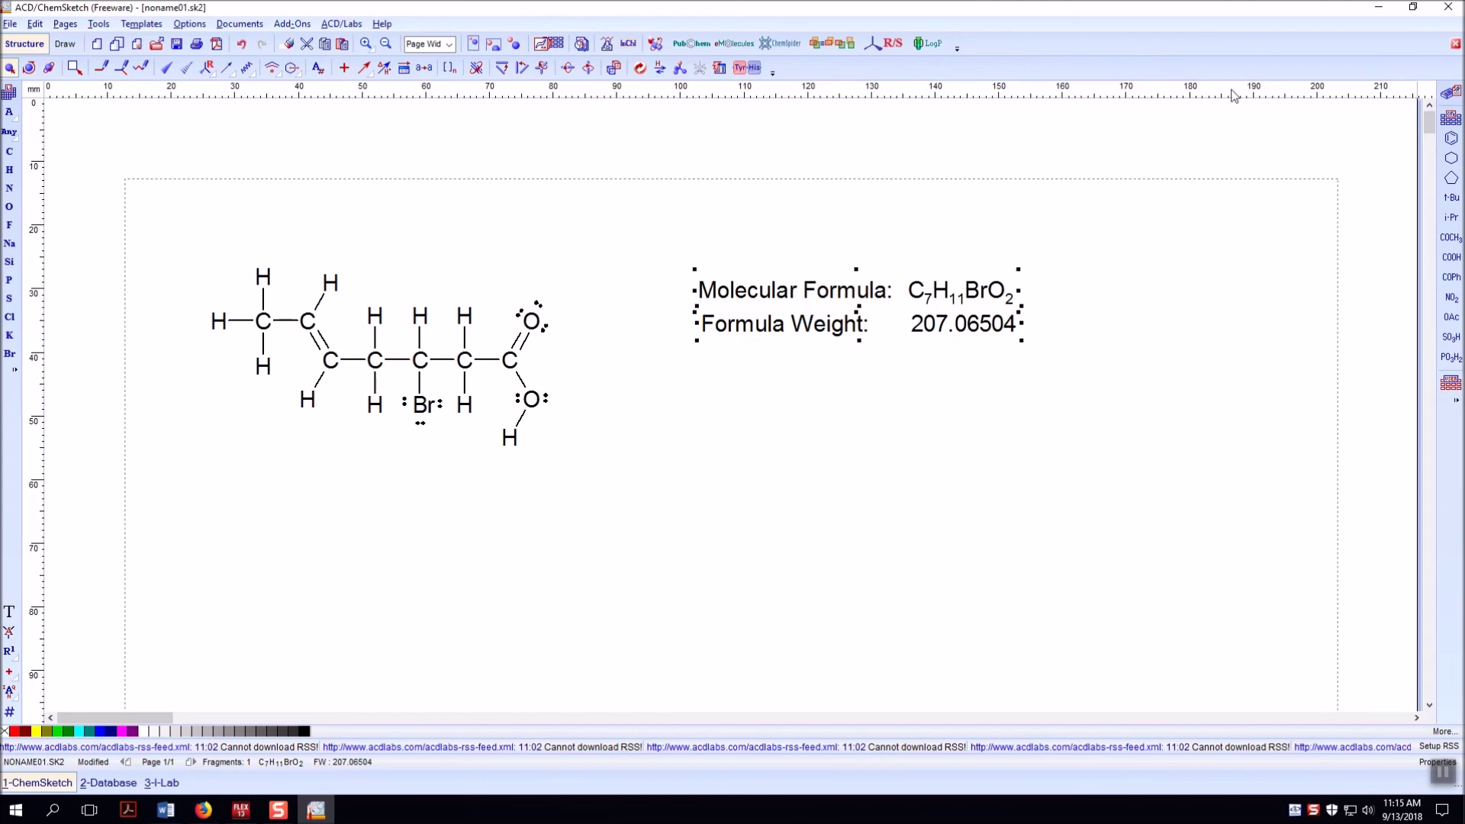
left_click(1378, 7)
scroll(808, 511, "up", 10)
scroll(809, 504, "up", 20)
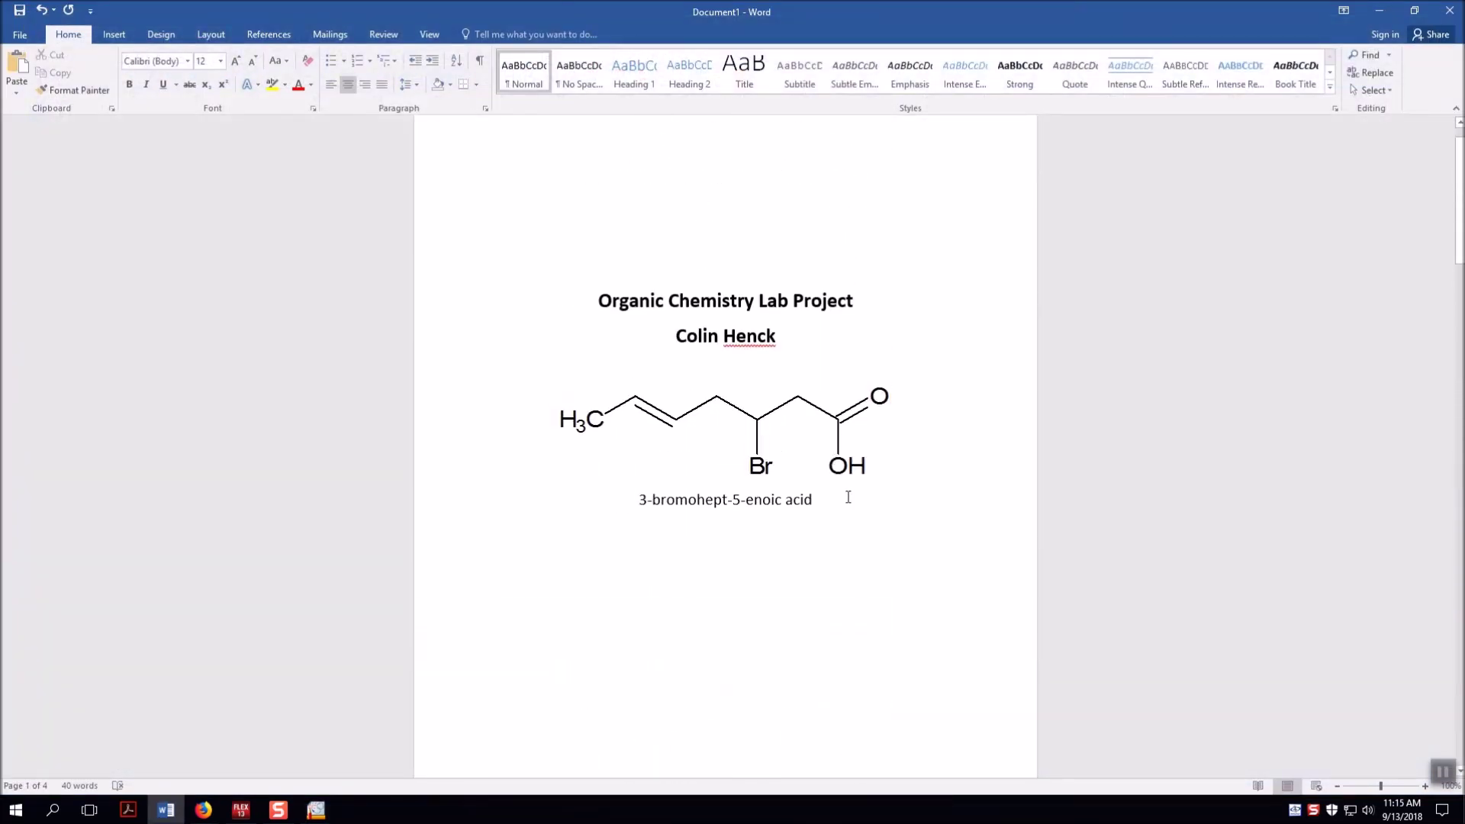
left_click_drag(847, 497, 561, 429)
right_click(782, 455)
left_click(832, 478)
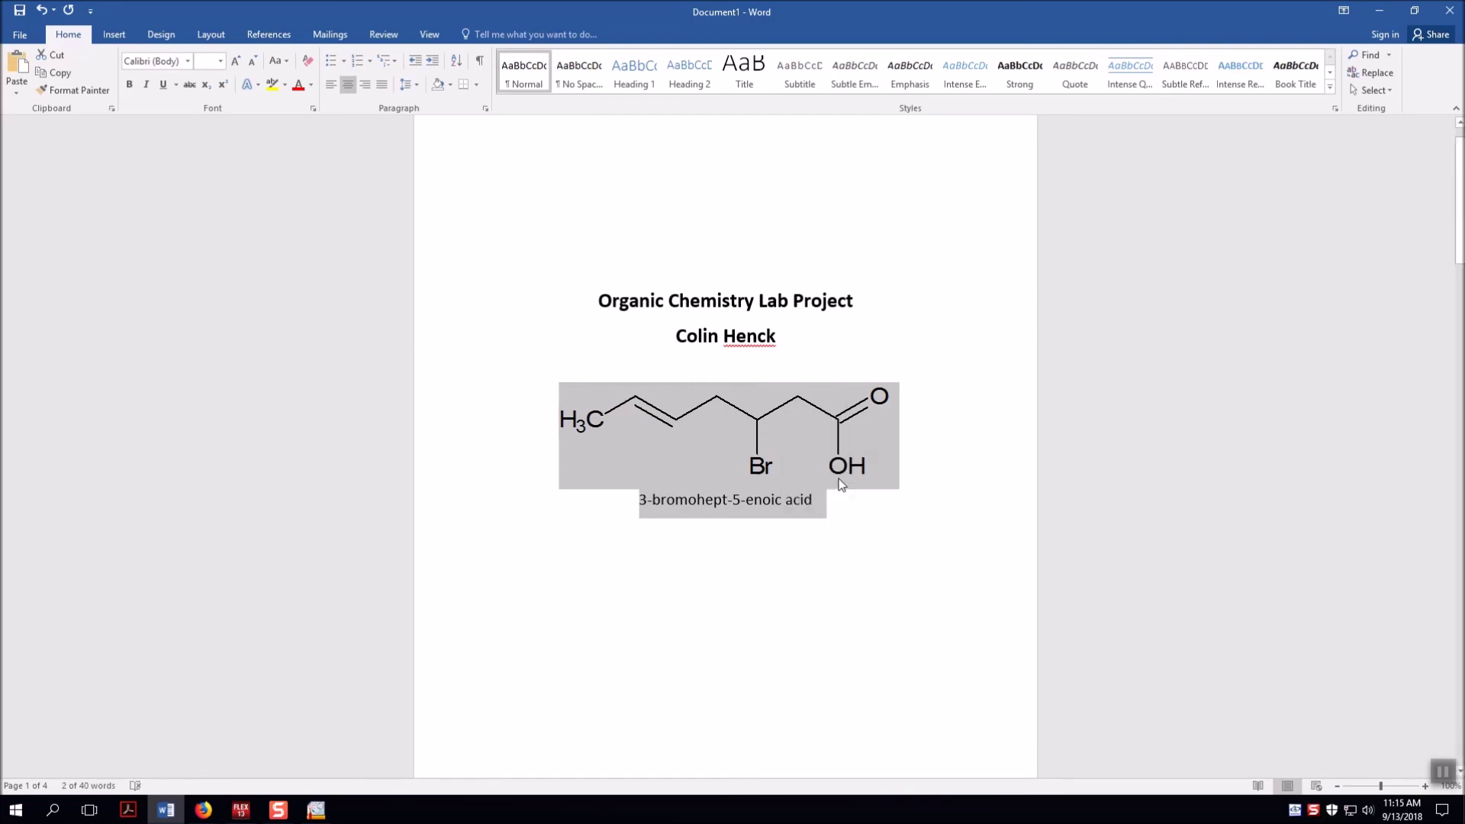
Paste the copied structure and compound name on a new line below the "Functional Groups" title.
scroll(839, 486, "down", 20)
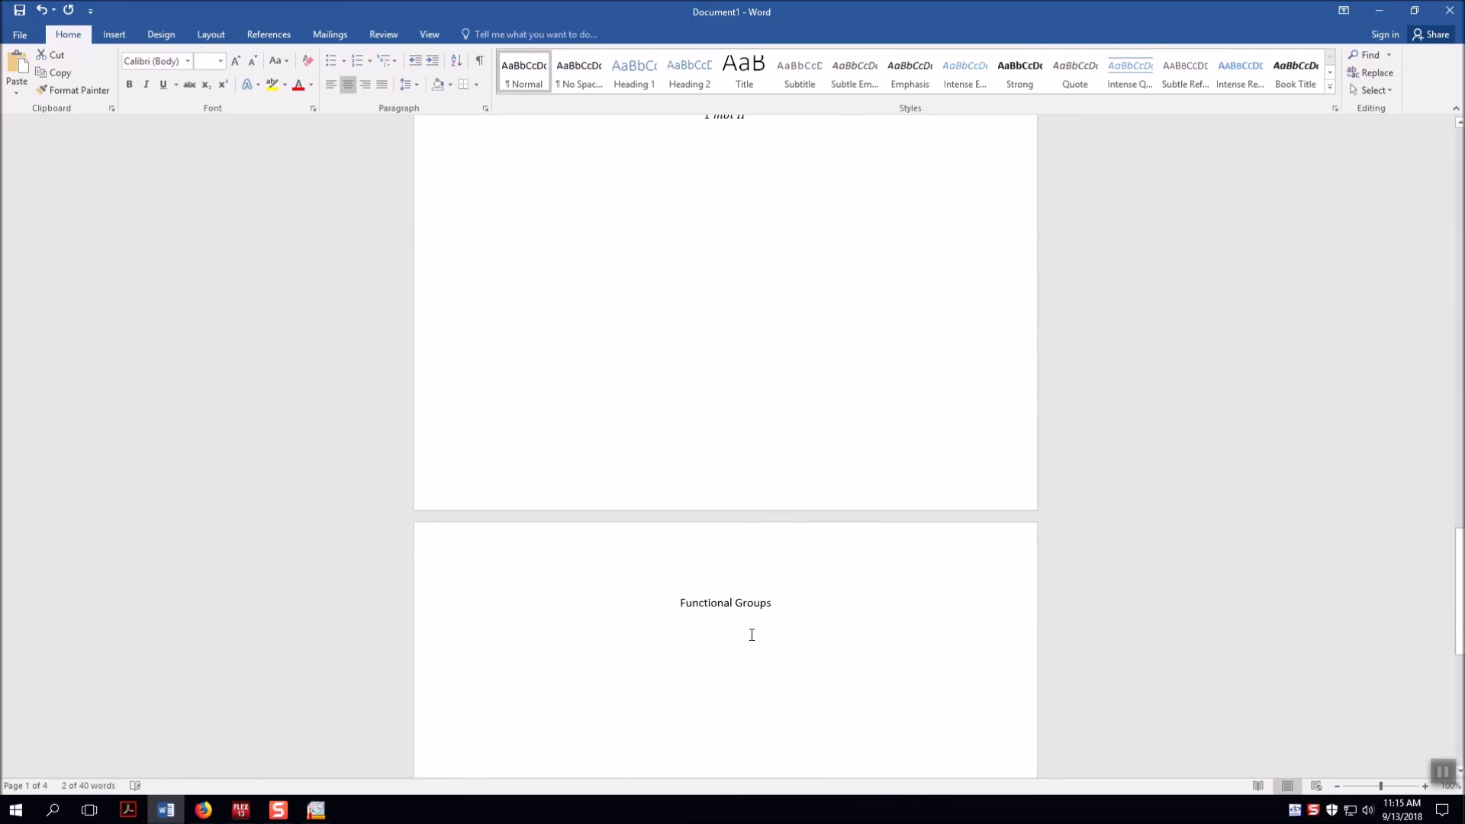
scroll(751, 634, "down", 3)
left_click(738, 391)
left_click(808, 366)
key("Return")
right_click(752, 398)
left_click(783, 464)
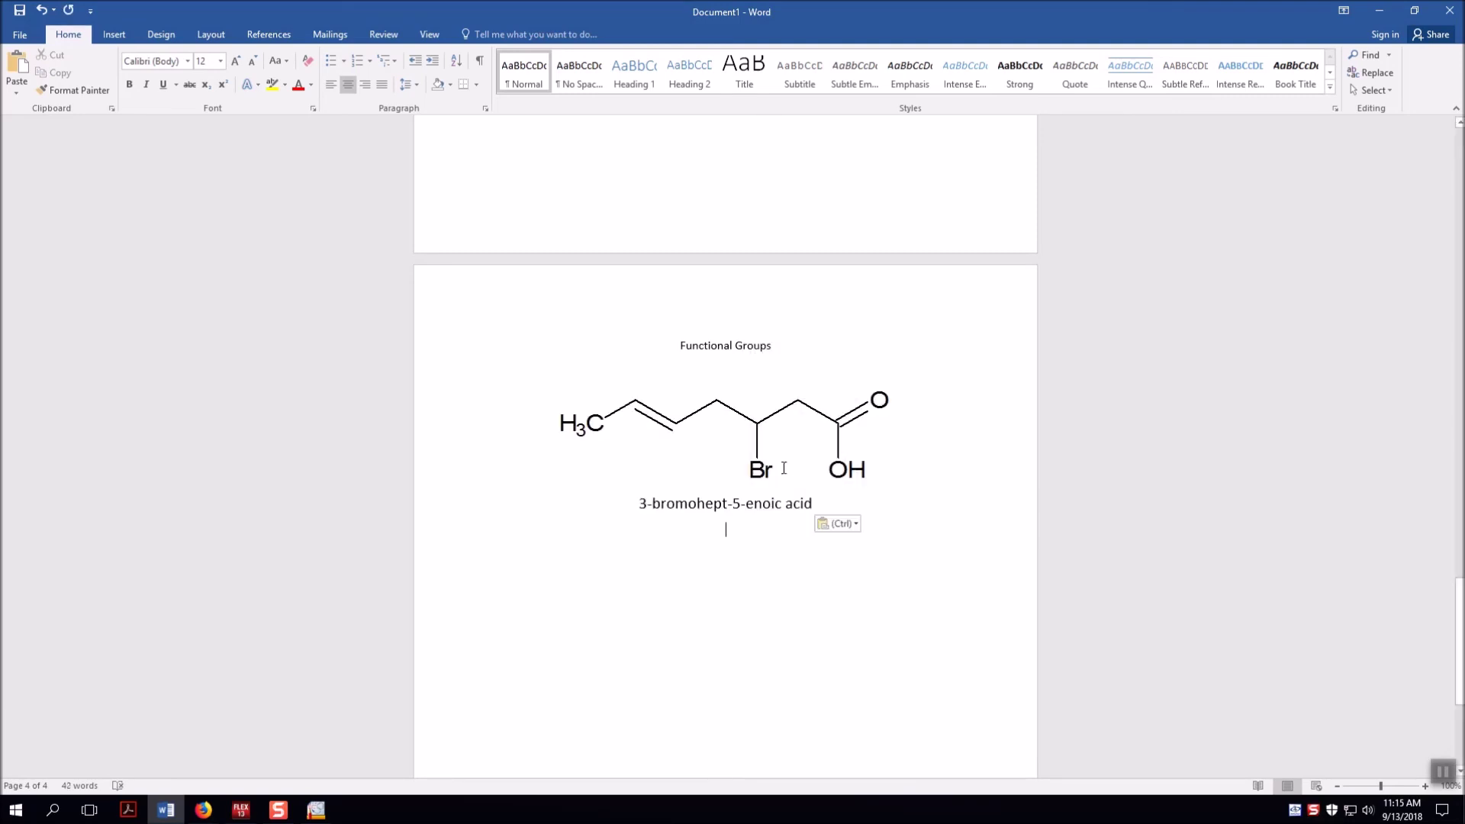
Move the name "3-bromohept-5-enoic acid" above the structure on the Functional Groups page, leaving a blank line under the title.
left_click_drag(810, 503, 638, 504)
right_click(711, 502)
left_click(745, 512)
left_click(743, 415)
left_click(742, 367)
key("ctrl+v")
key("ctrl+v")
left_click(480, 405)
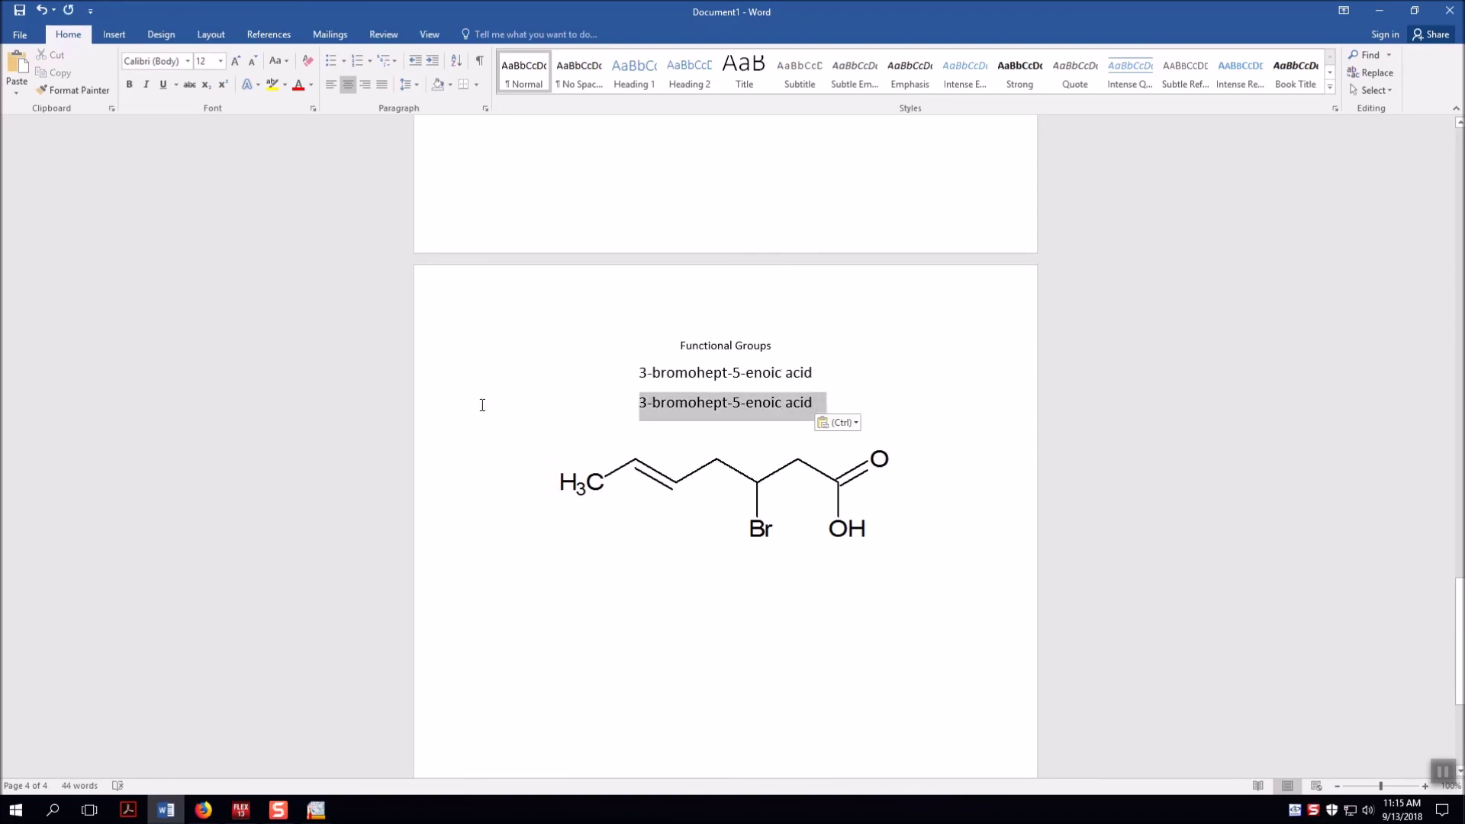
key("Delete")
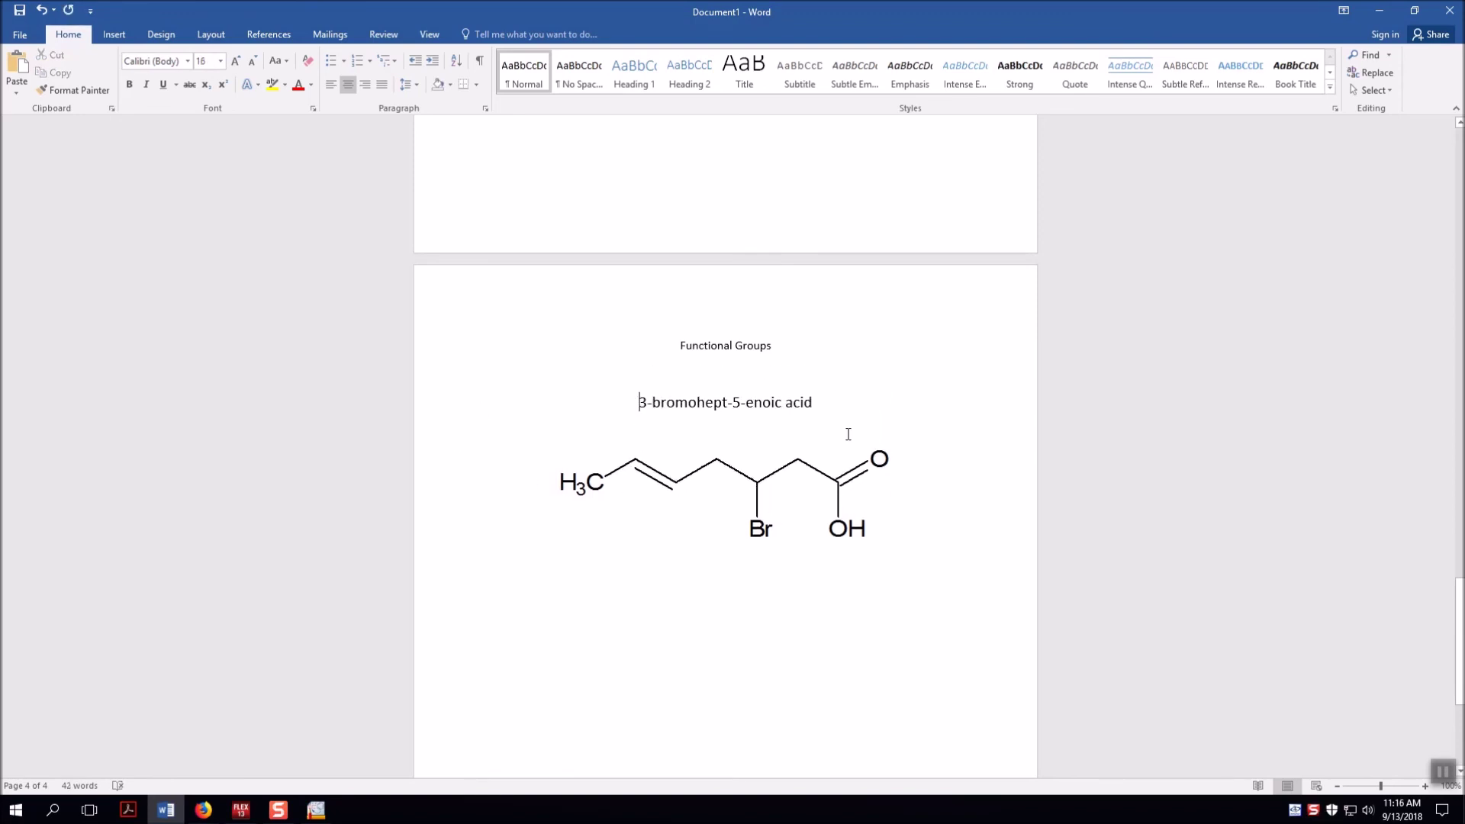
Draw an ellipse about 0.82" high and 0.95" wide over the structure's carbon-carbon double bond.
scroll(815, 569, "down", 3)
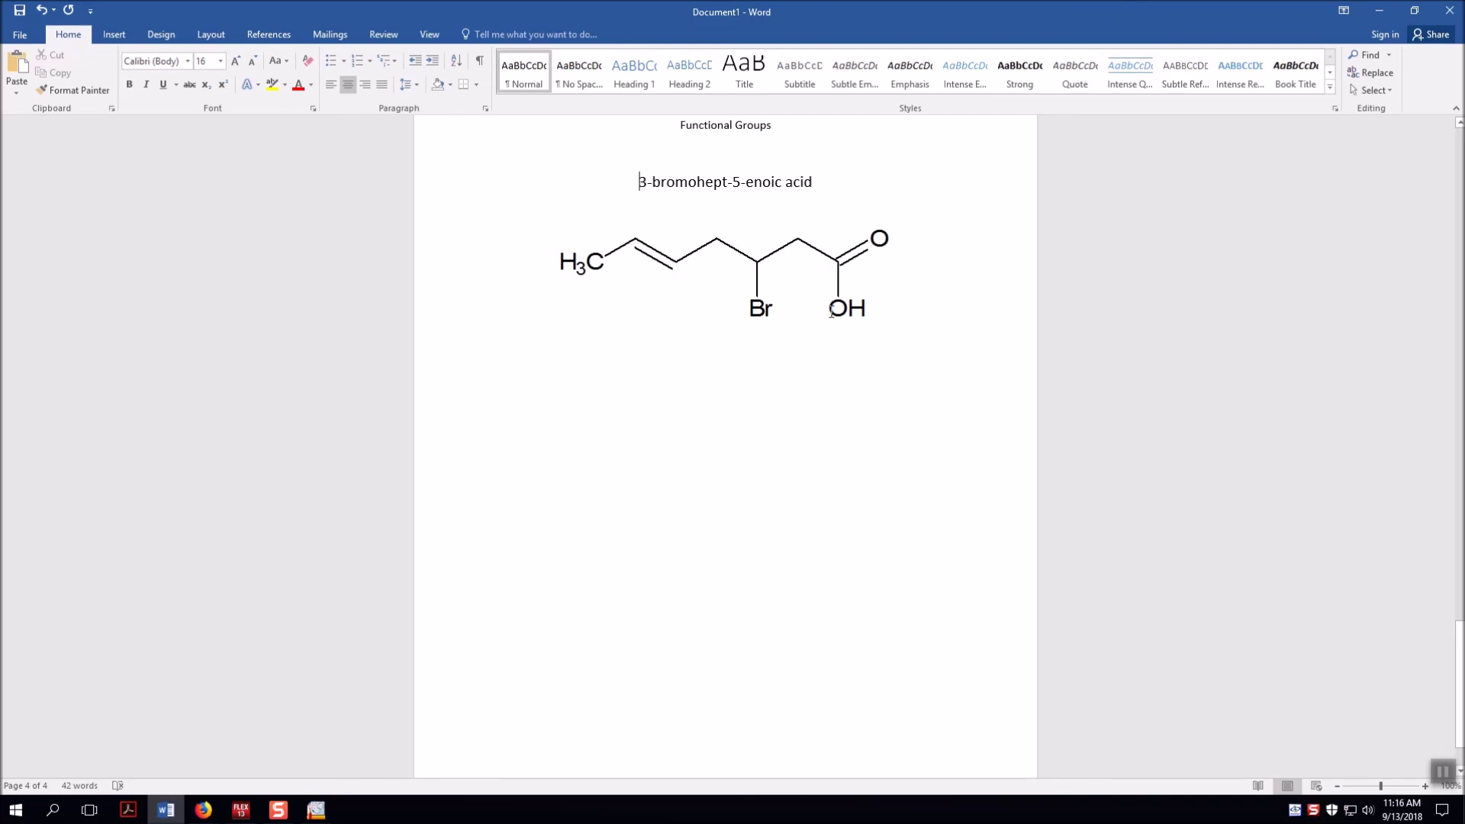
left_click(115, 35)
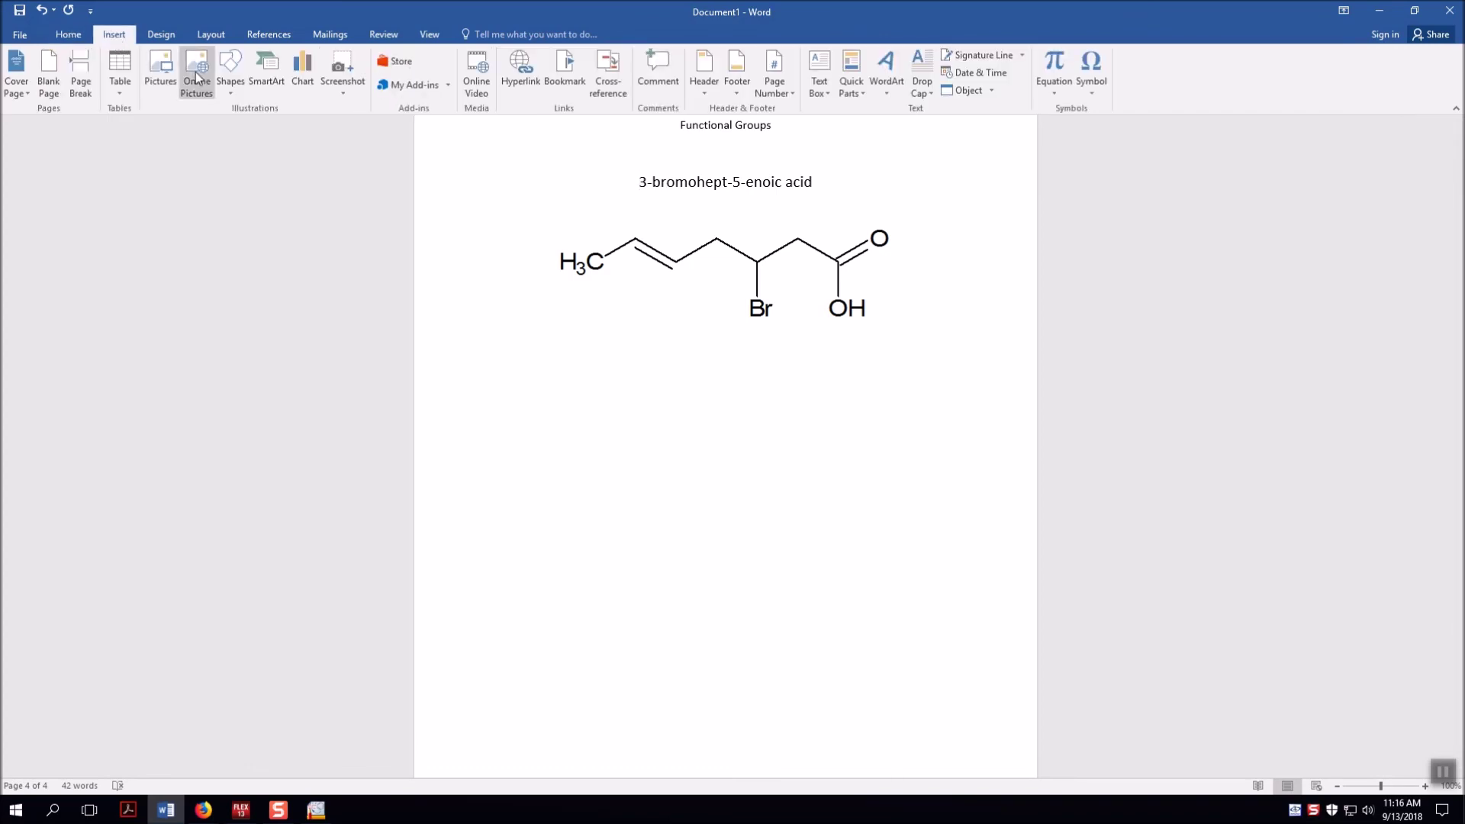
left_click(229, 85)
left_click(287, 128)
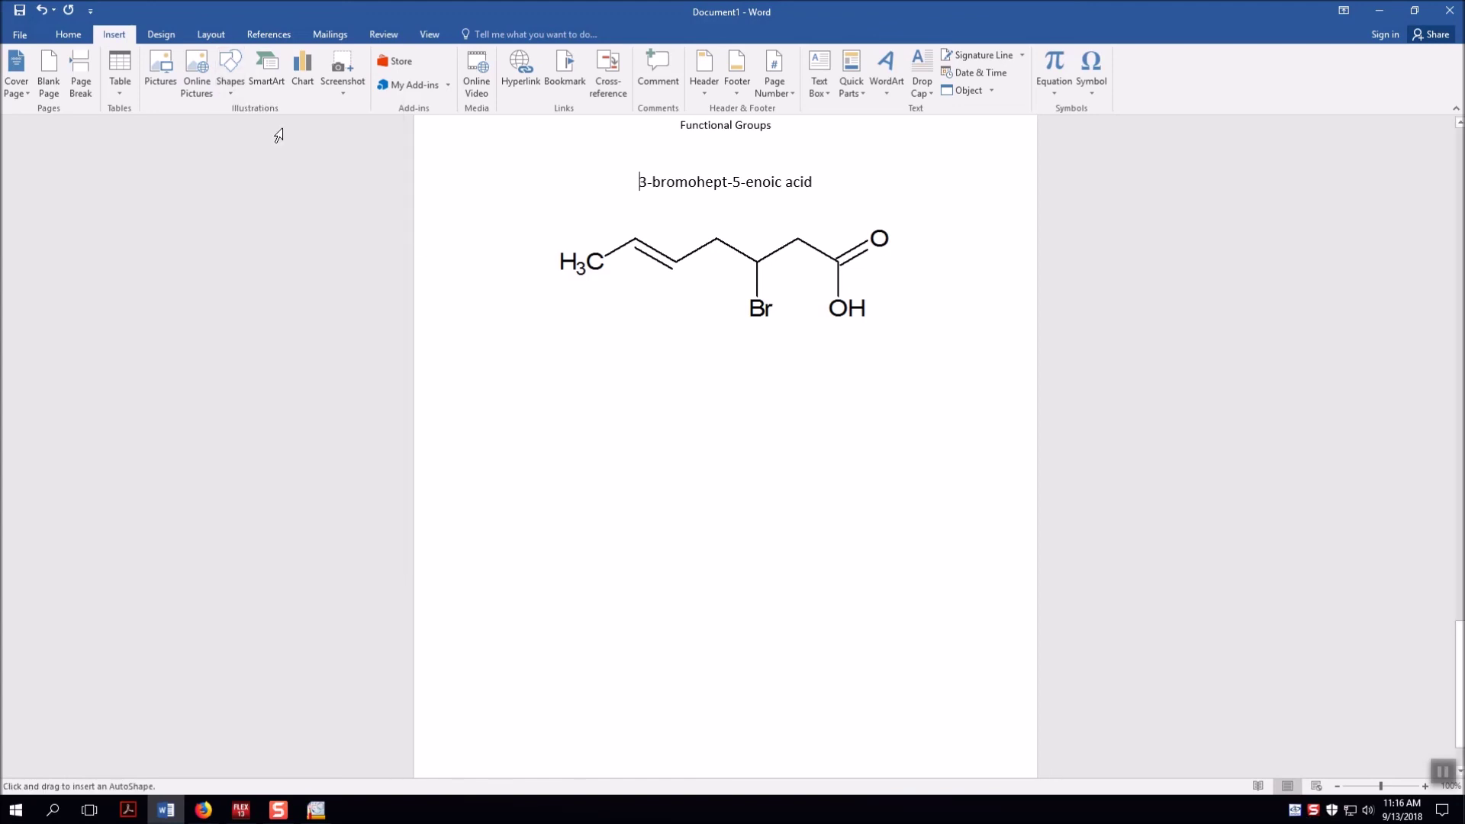
left_click_drag(610, 227, 687, 287)
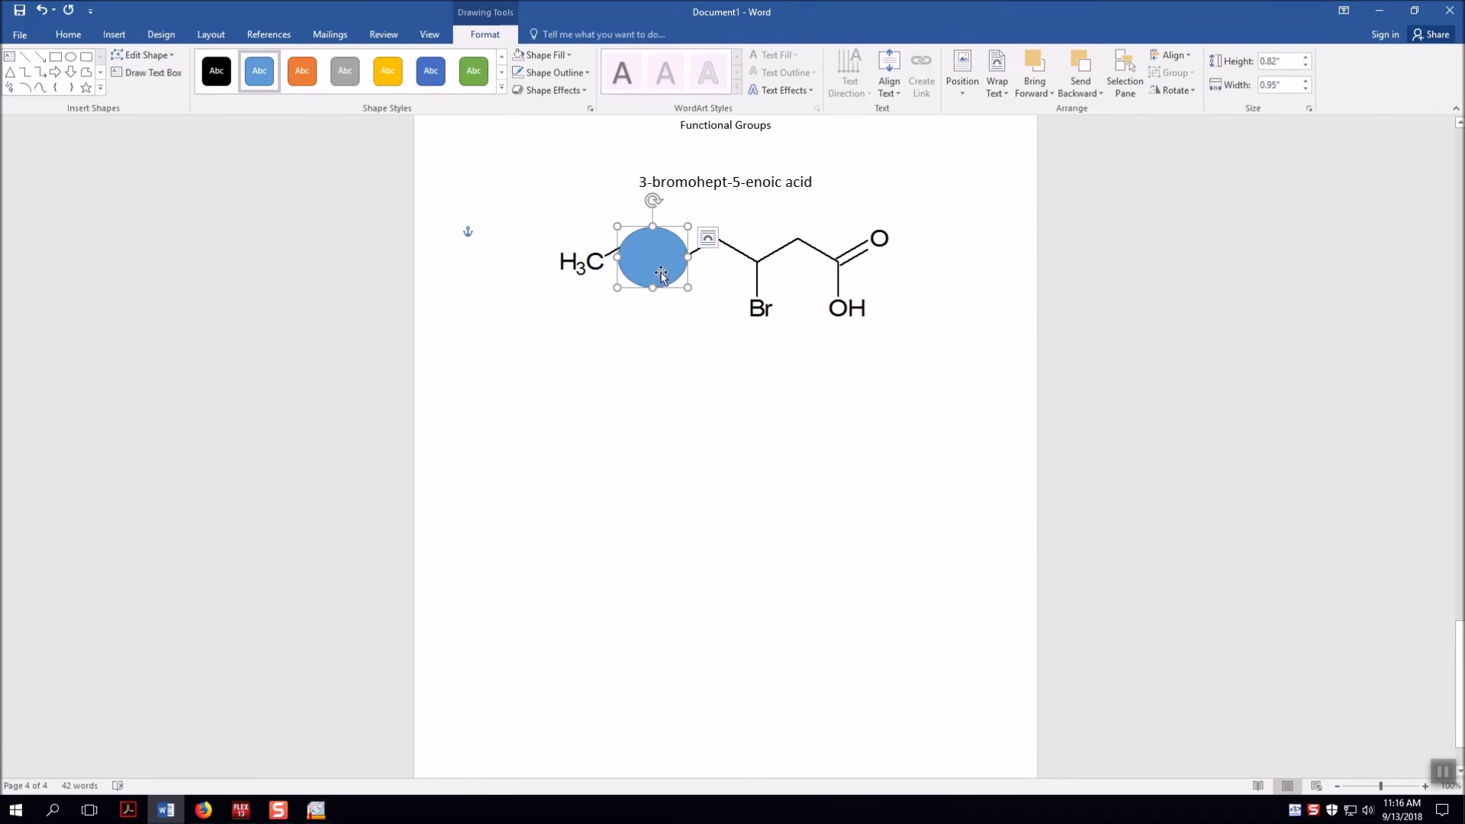
Give the ellipse no fill and a black outline, then deselect it.
double_click(479, 39)
left_click(479, 38)
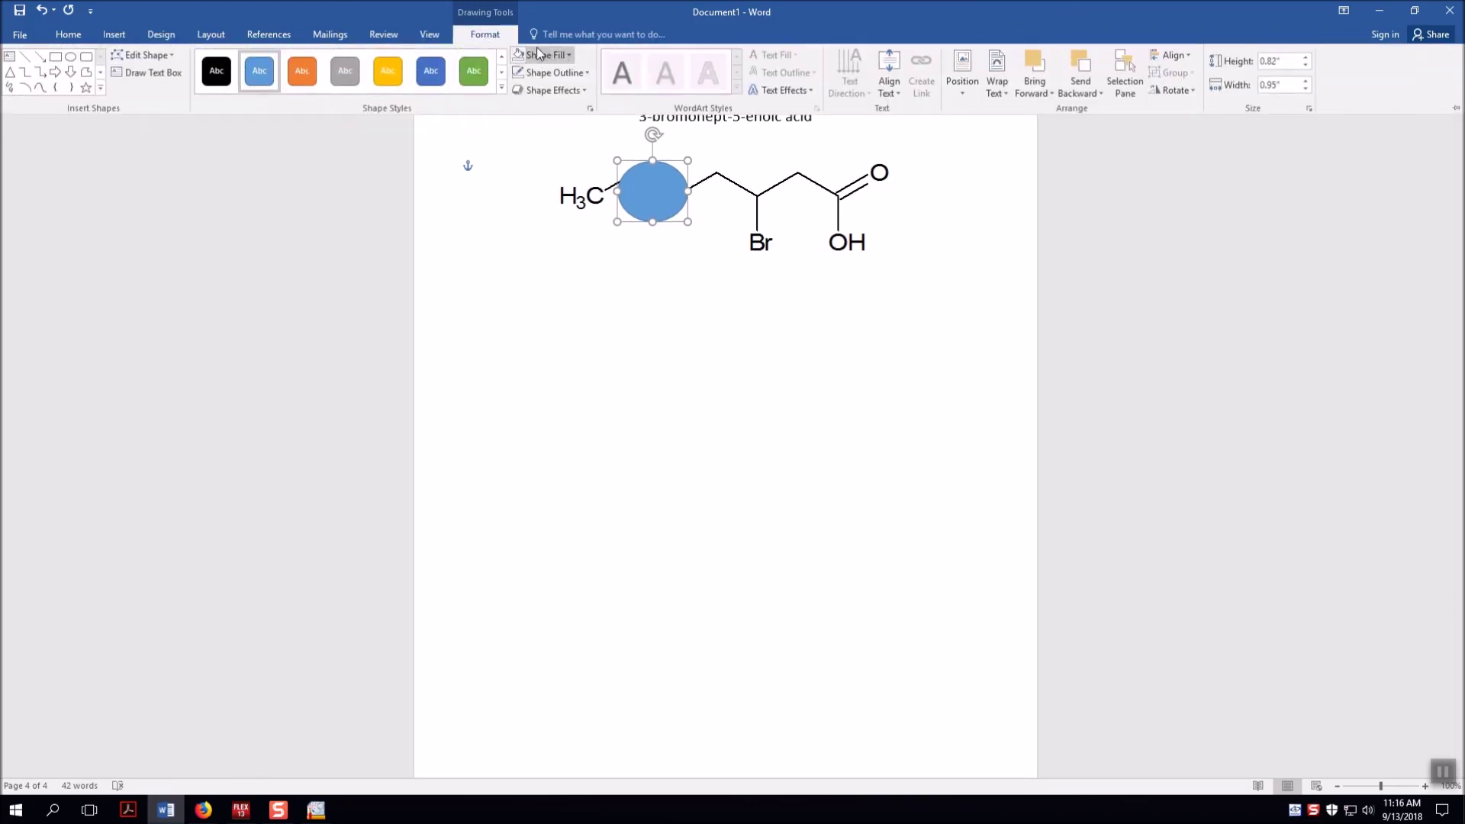
left_click(568, 58)
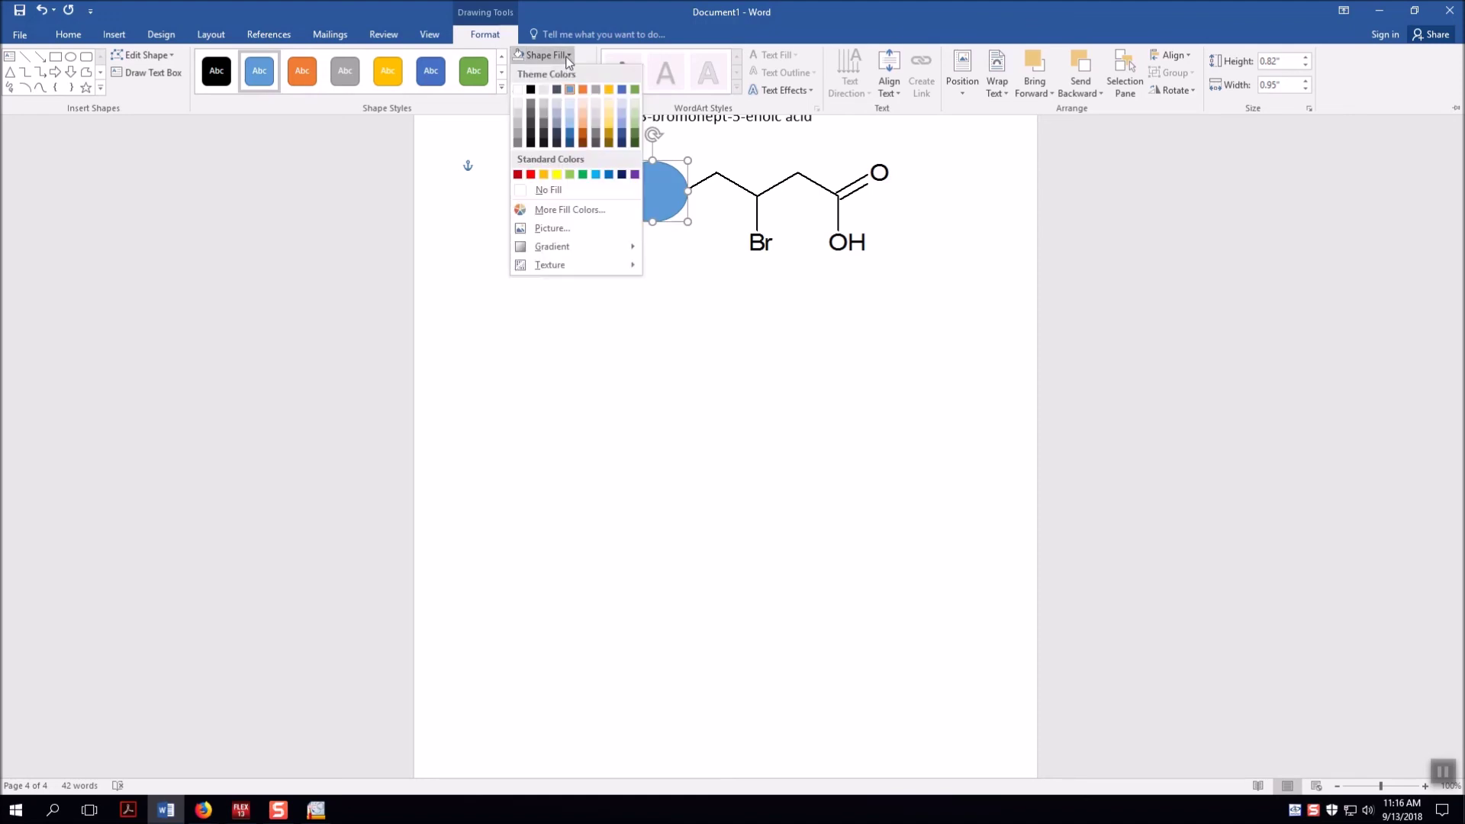
left_click(568, 199)
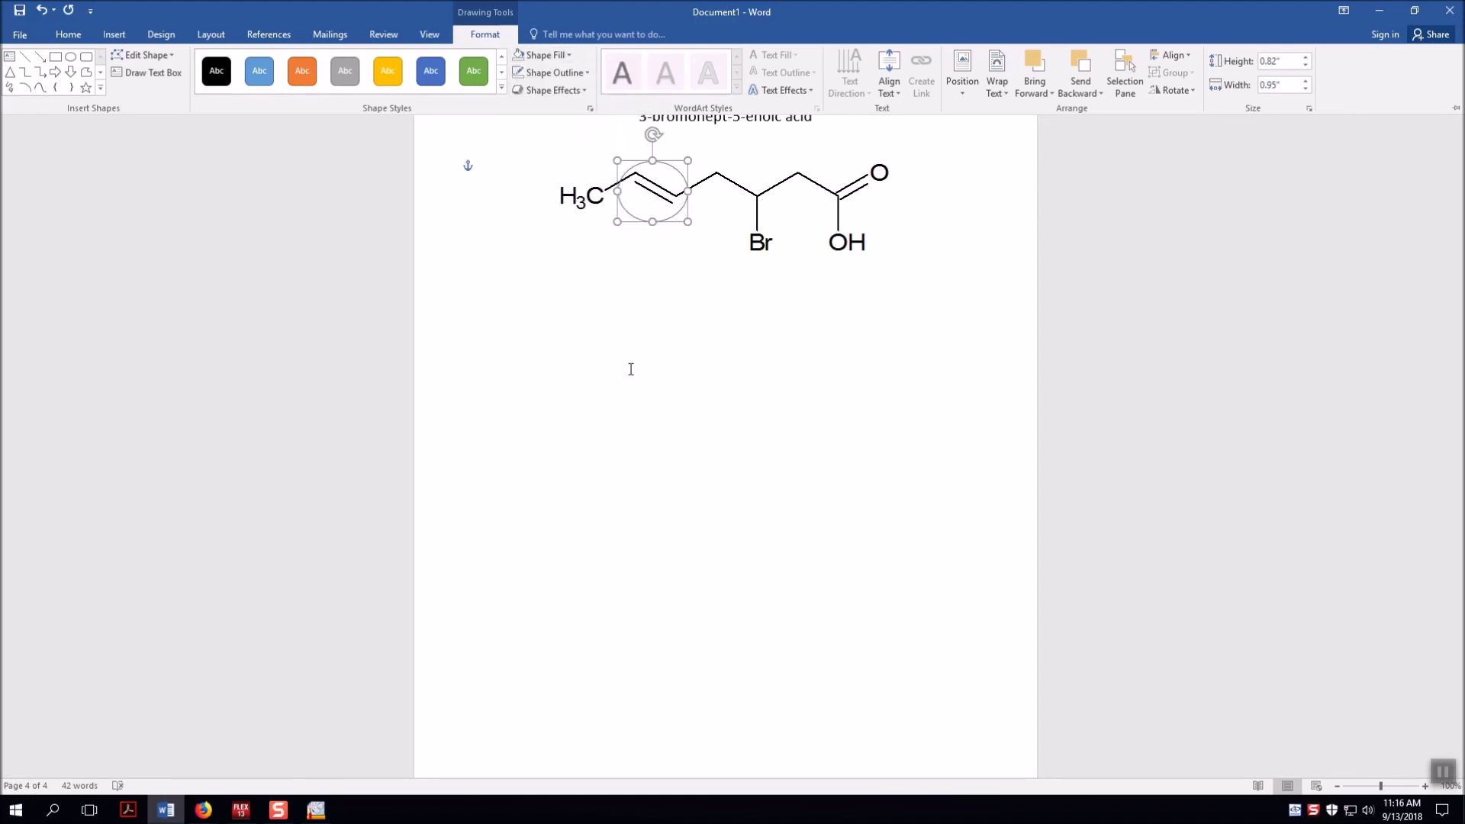
left_click(586, 73)
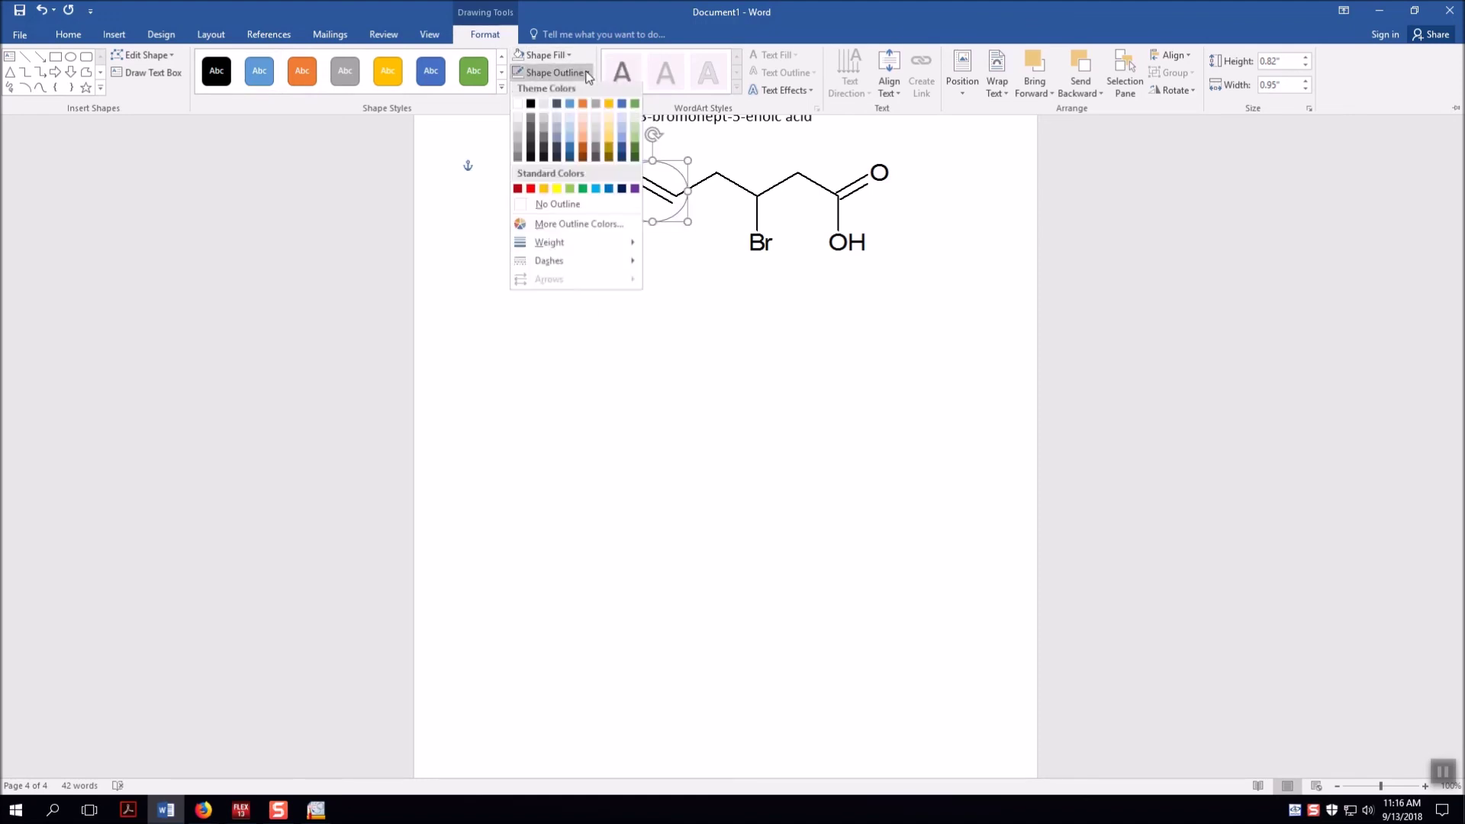
left_click(532, 108)
key("ctrl+F1")
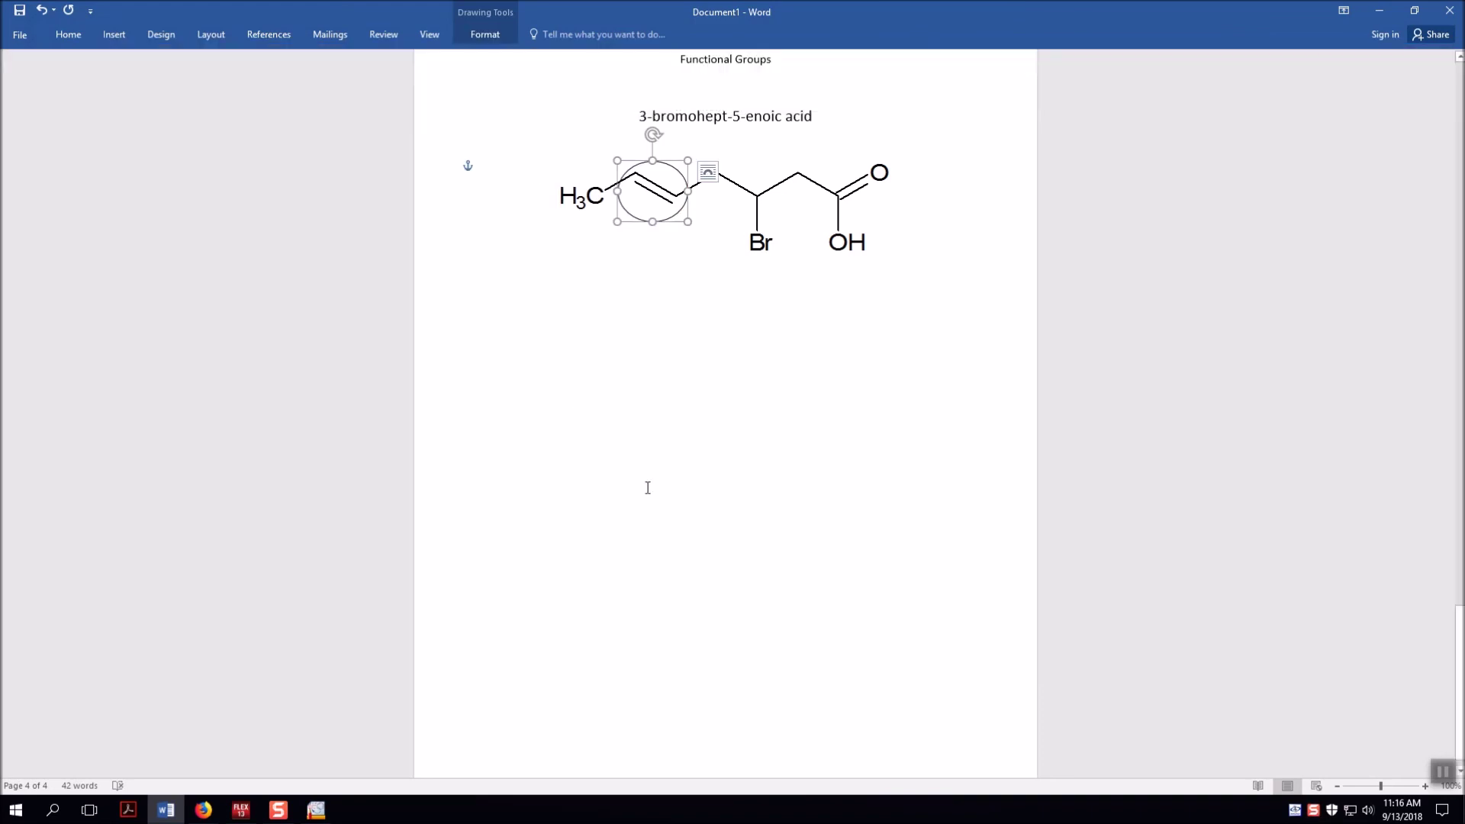
left_click(704, 321)
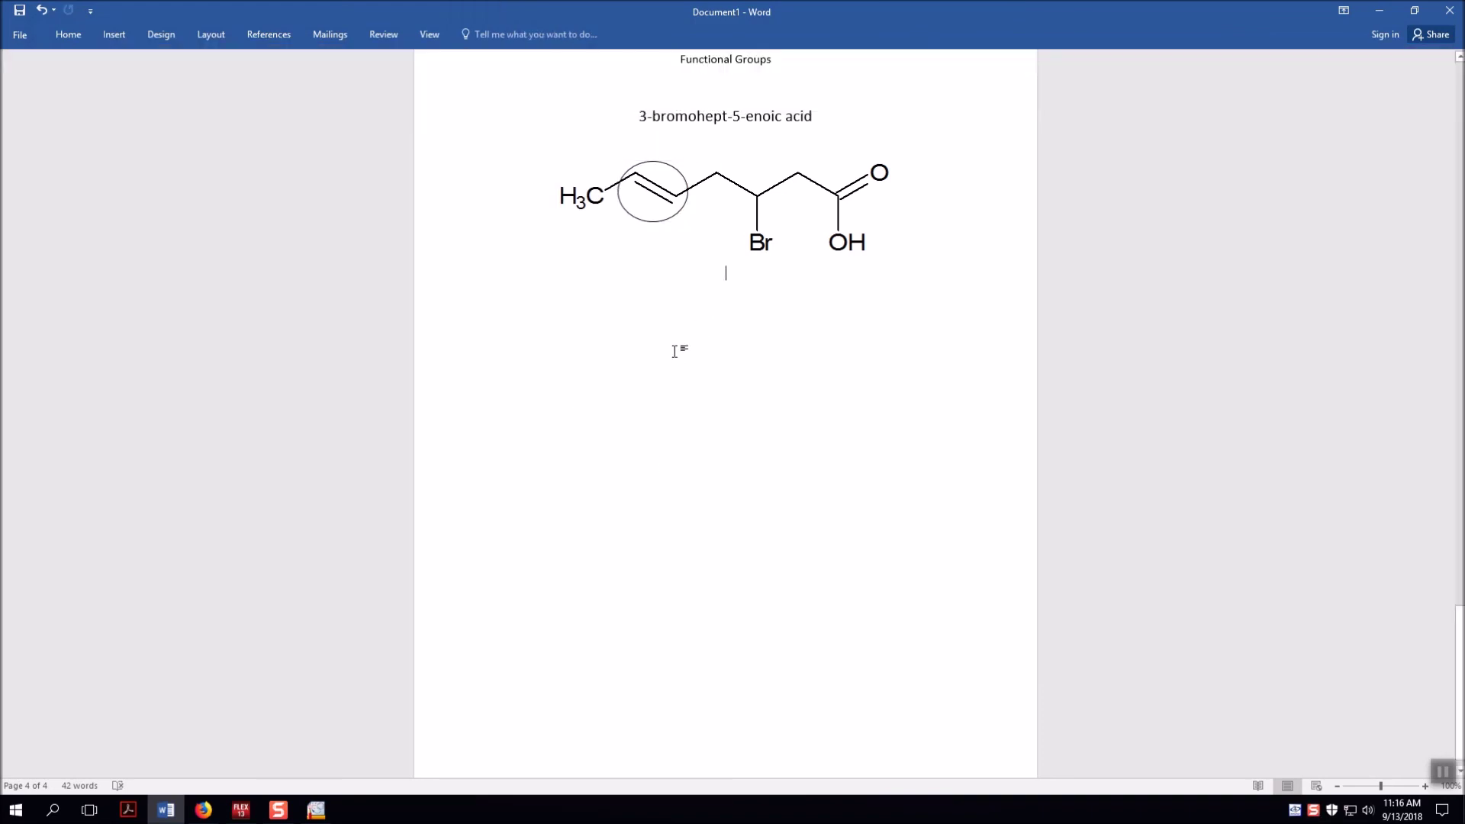
Draw a line from the ellipse's lower edge down to the left, about 0.79" high and 0.29" wide, with the black line style.
left_click(288, 36)
key("ctrl+F1")
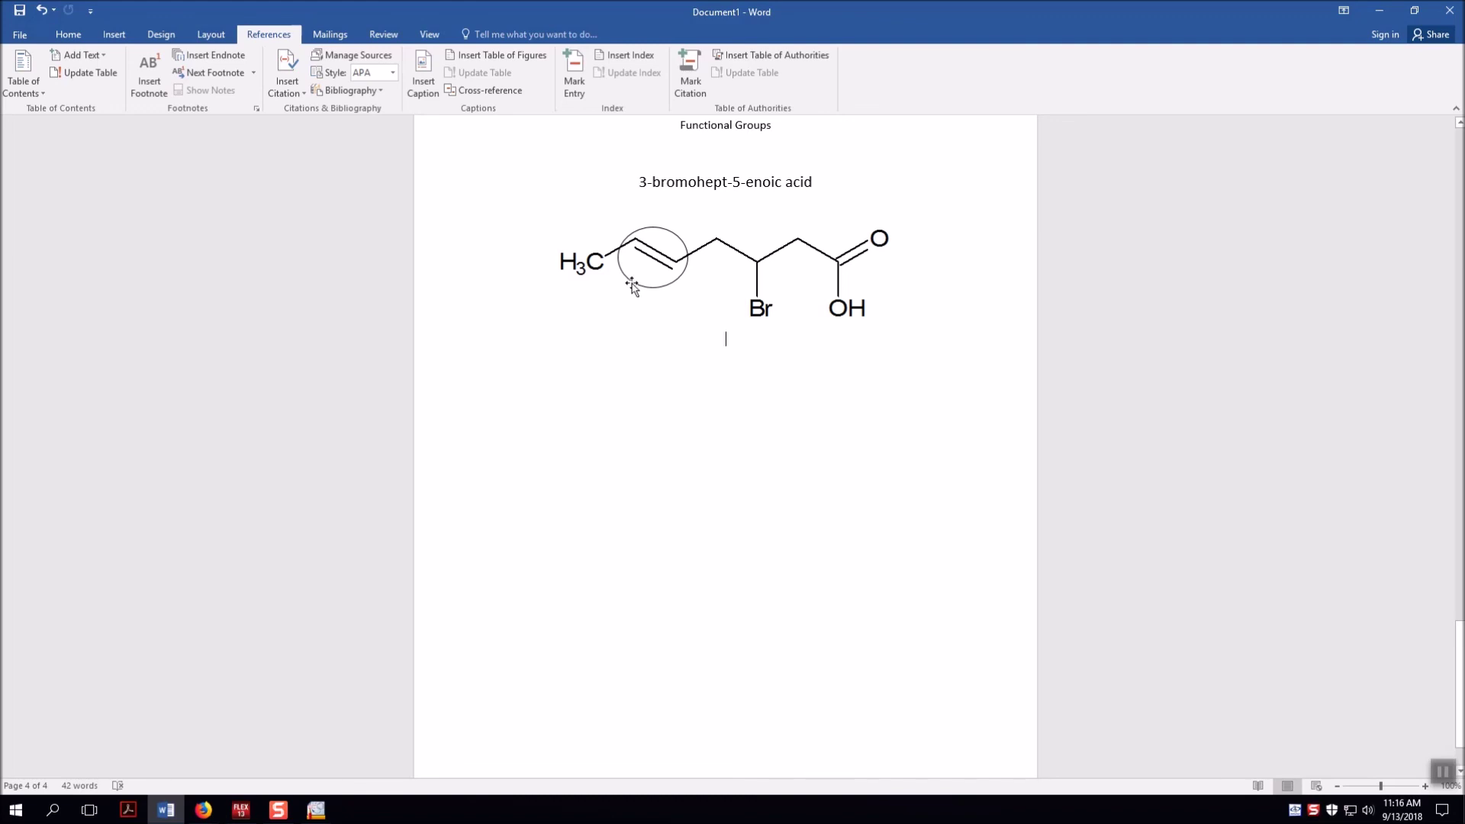
left_click(114, 40)
left_click(231, 84)
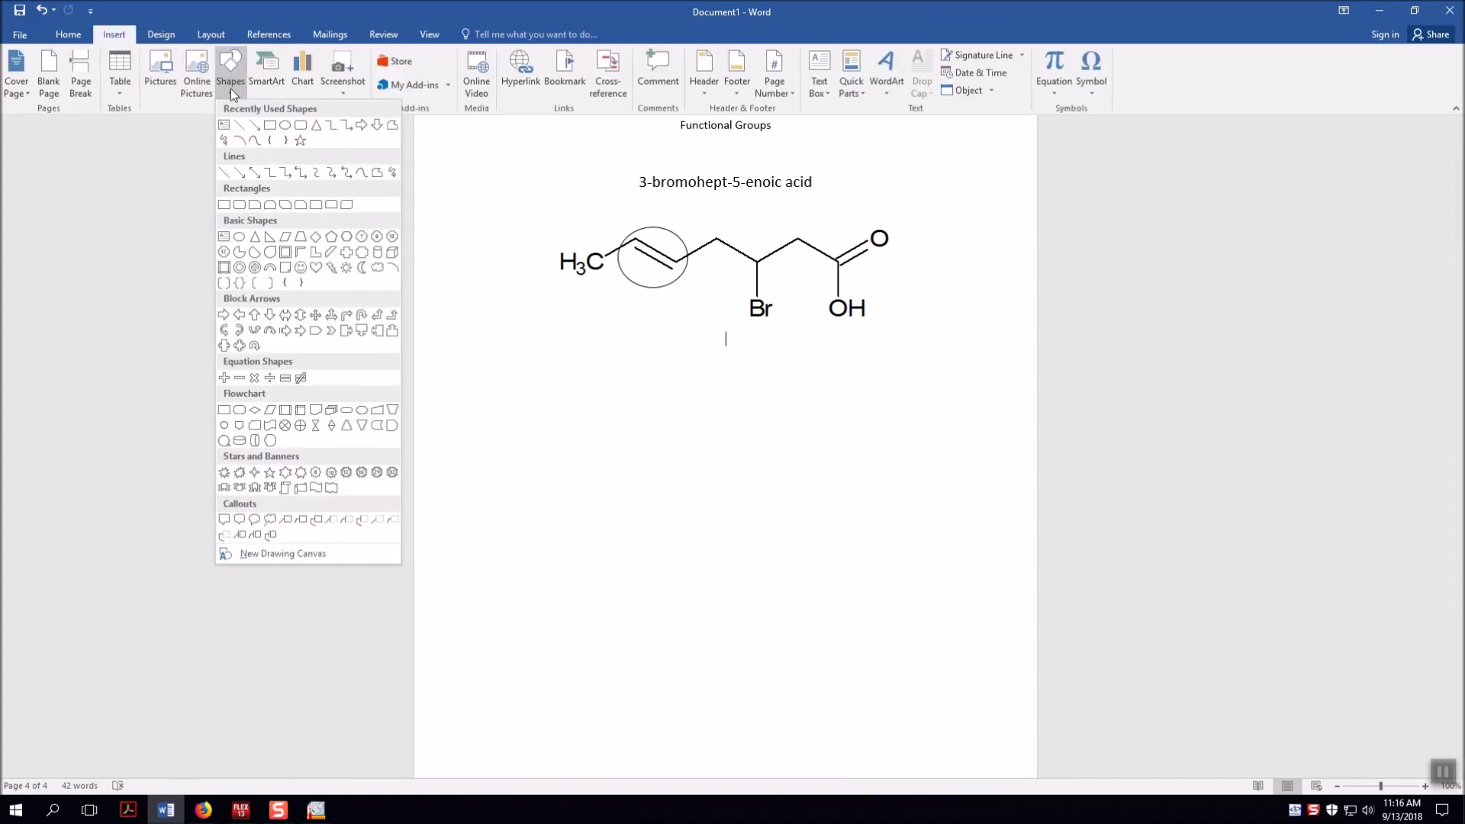
left_click(252, 127)
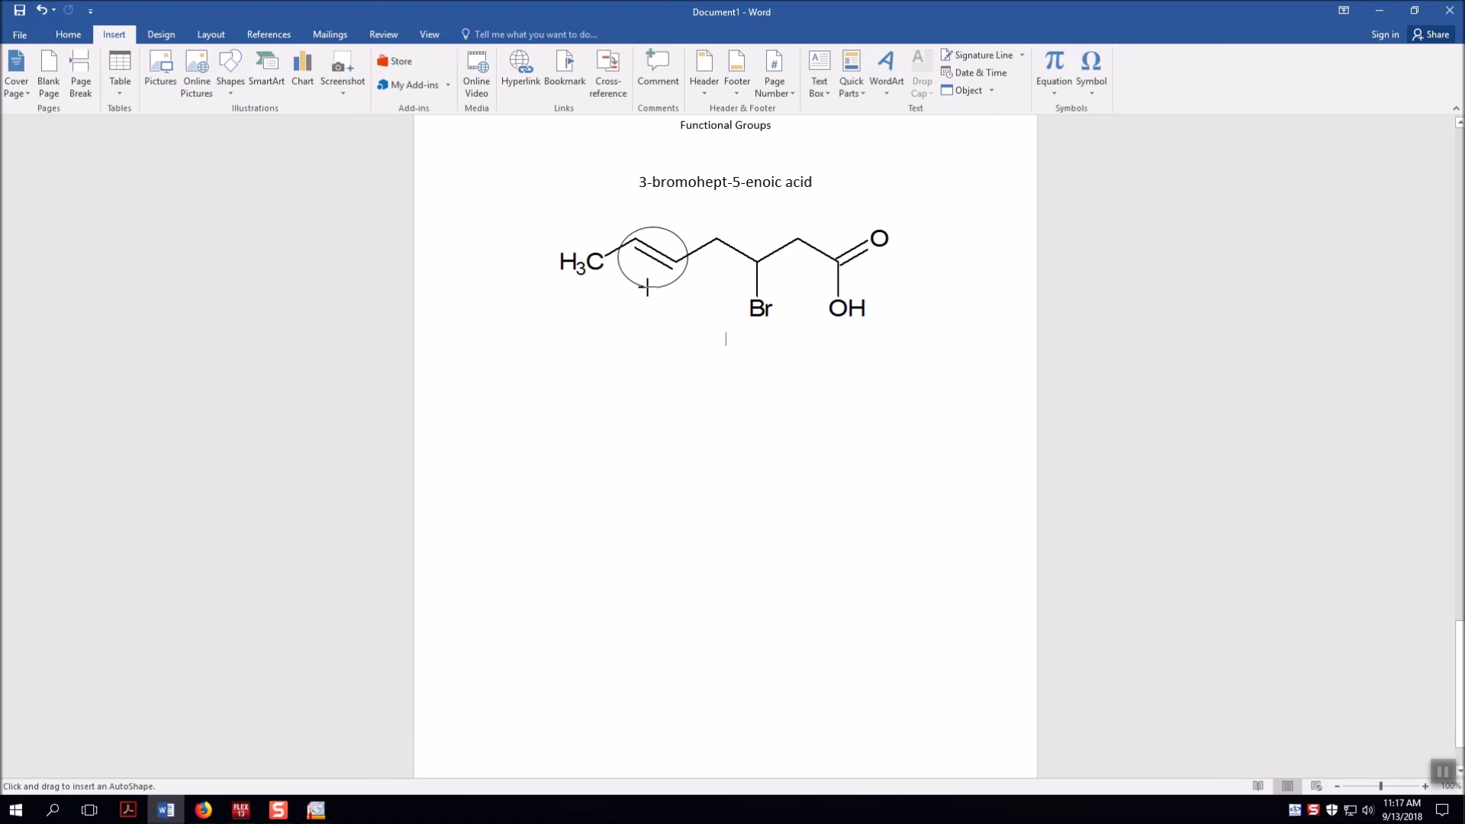
left_click_drag(646, 288, 626, 346)
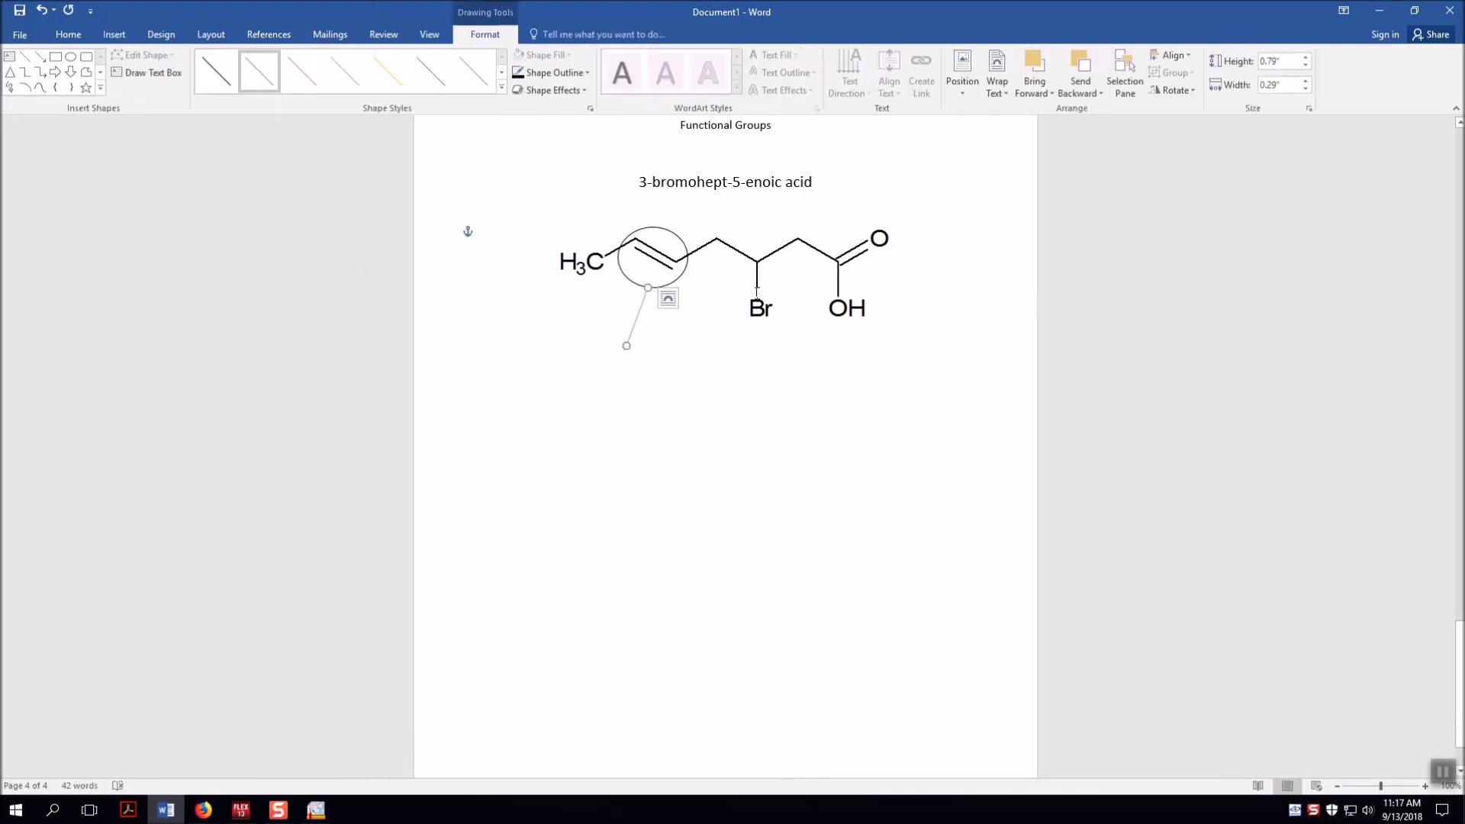
left_click(226, 79)
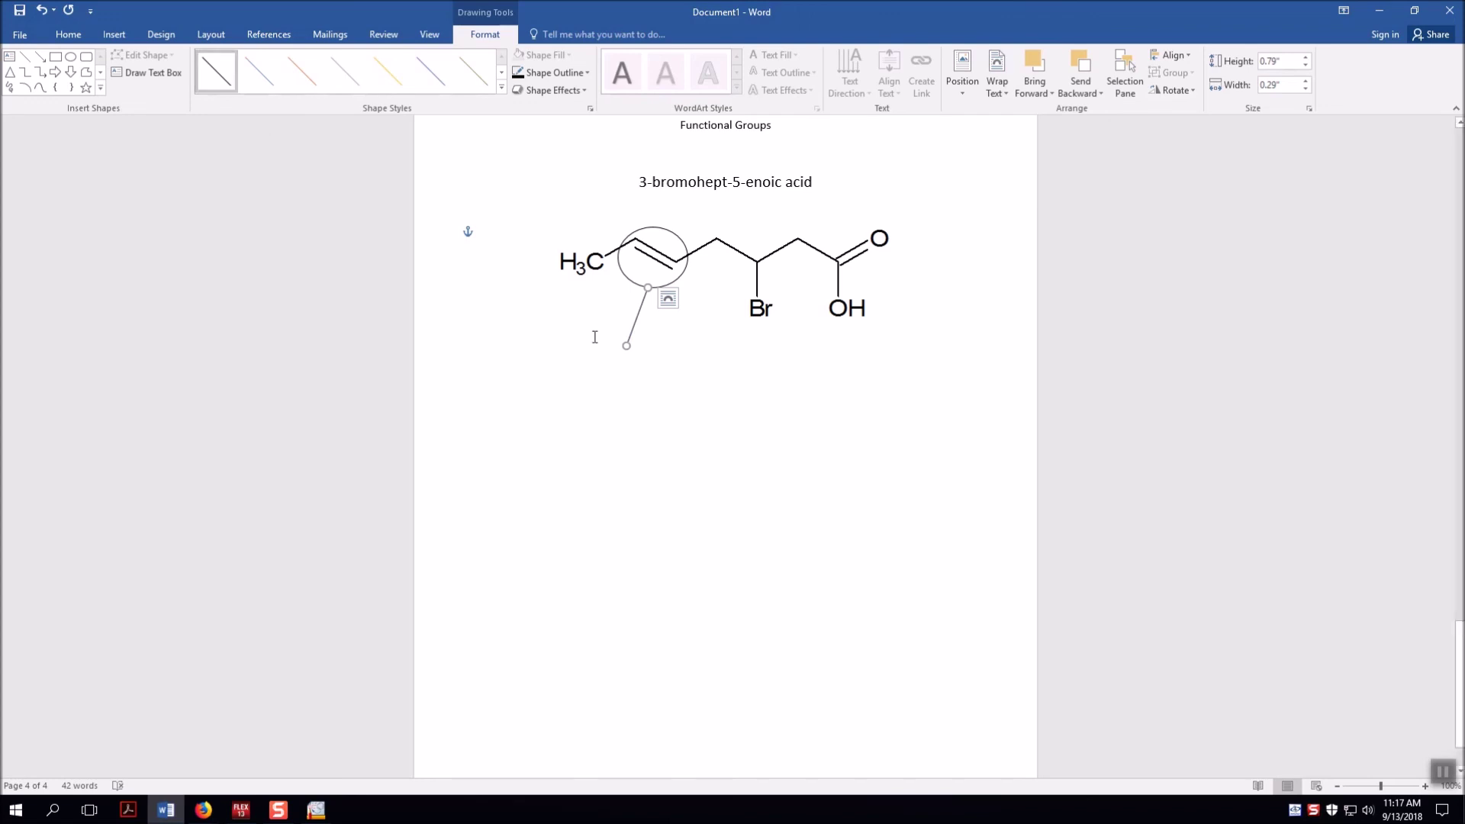
Add a text box about 0.55" high and 0.97" wide below the line's lower end, containing "Alkene".
left_click(726, 334)
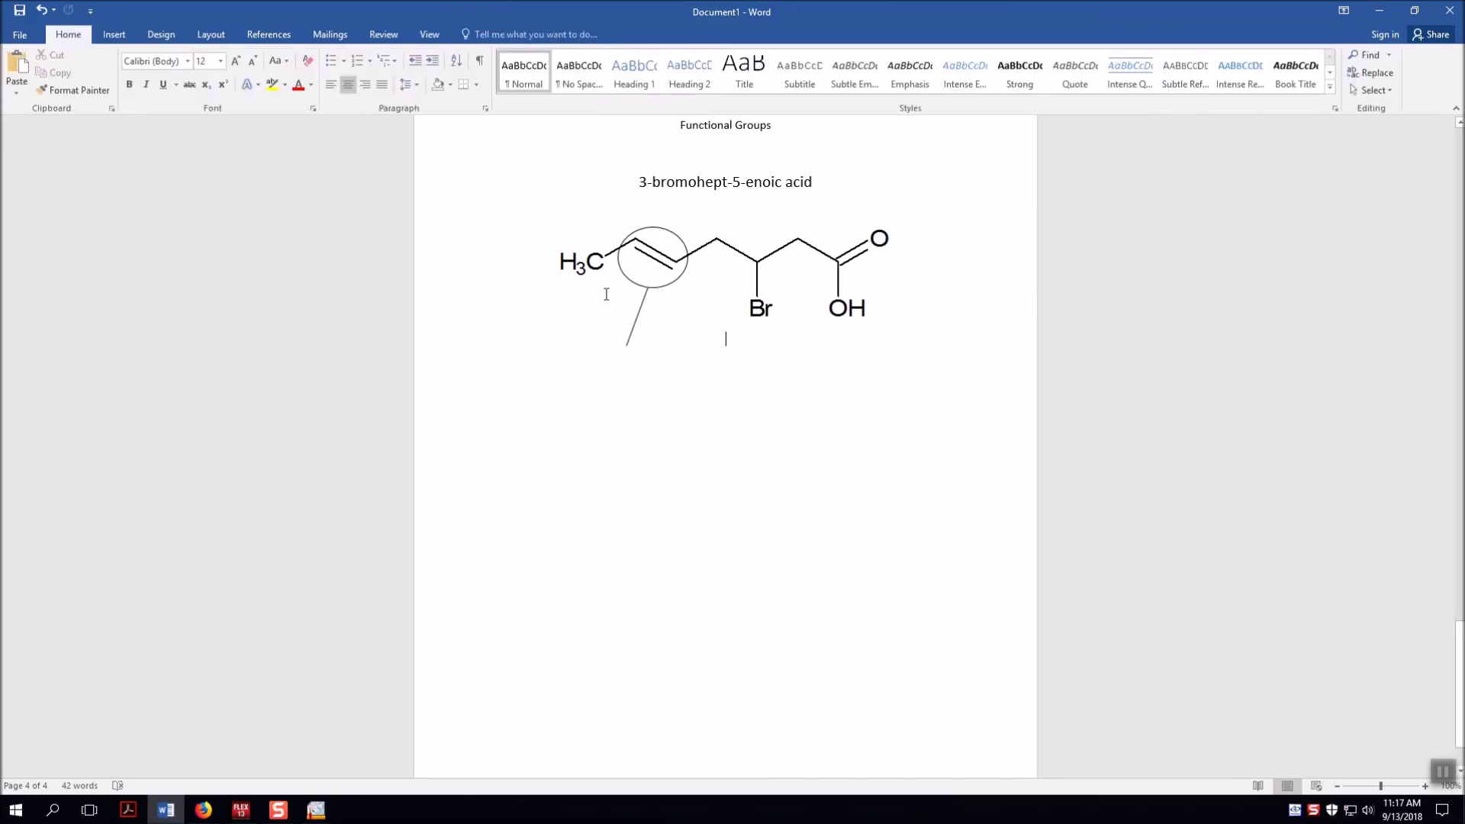
left_click(122, 36)
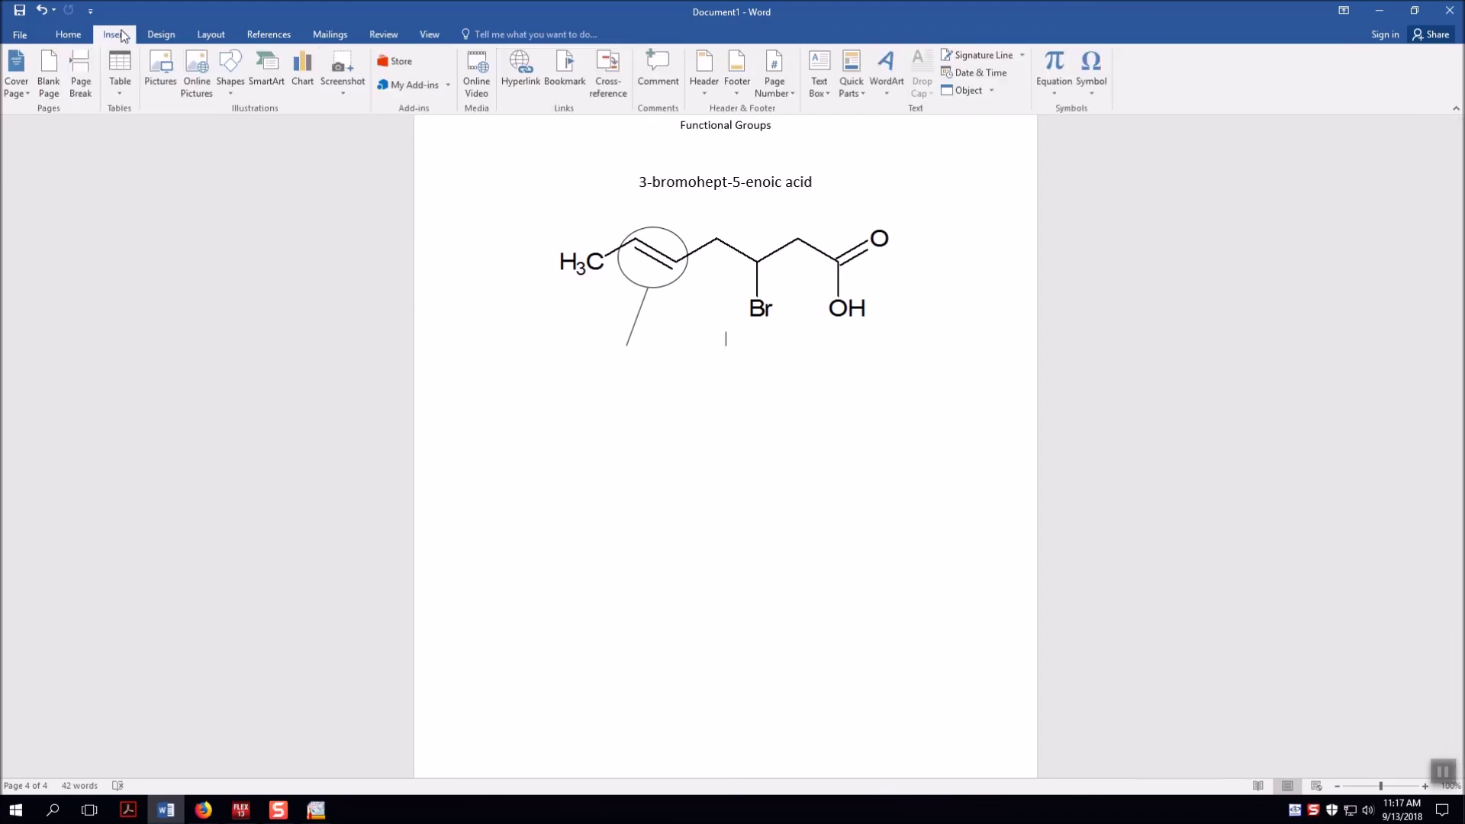
left_click(821, 91)
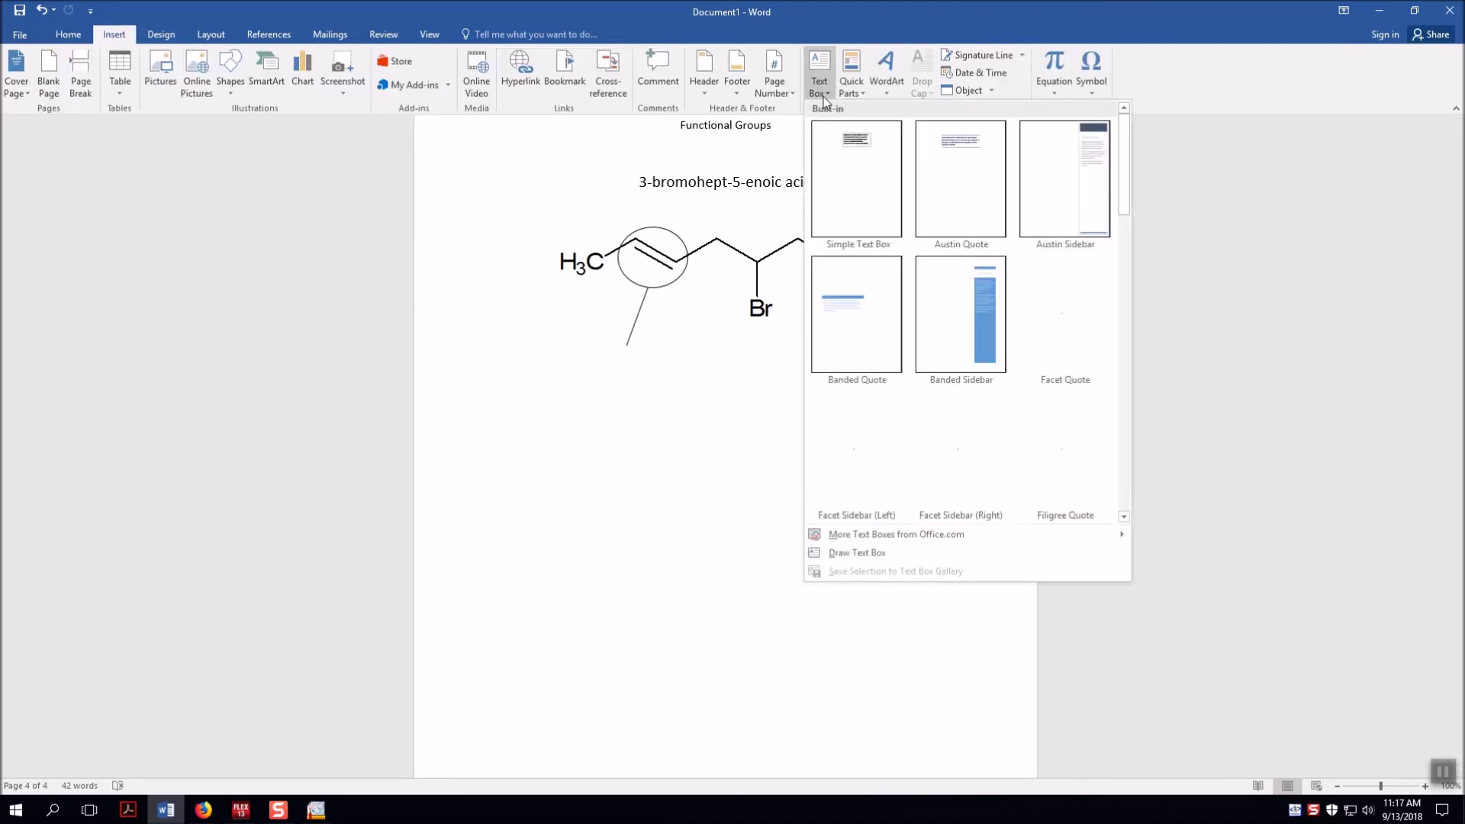
left_click(850, 554)
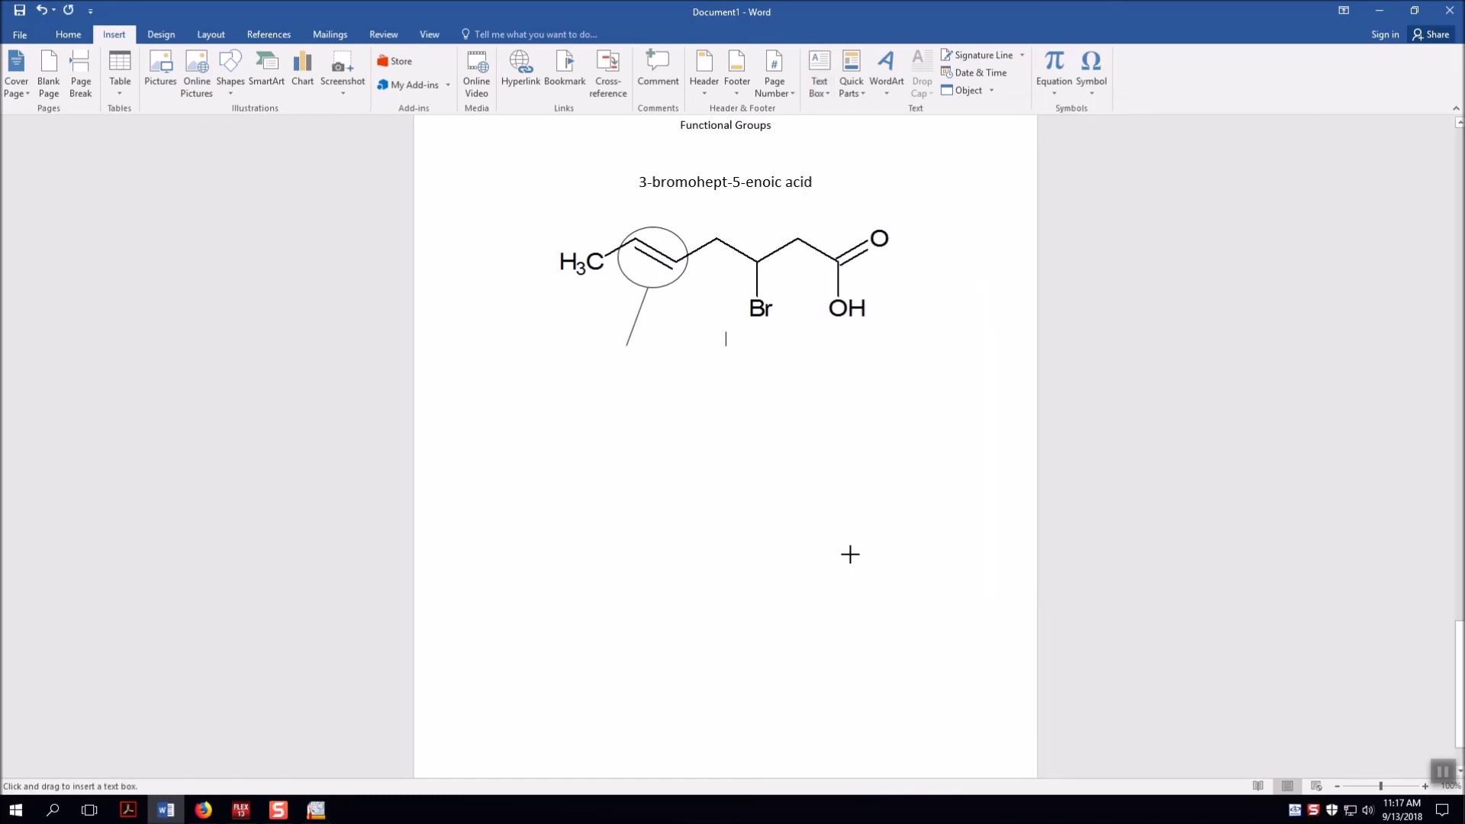
left_click_drag(597, 357, 669, 398)
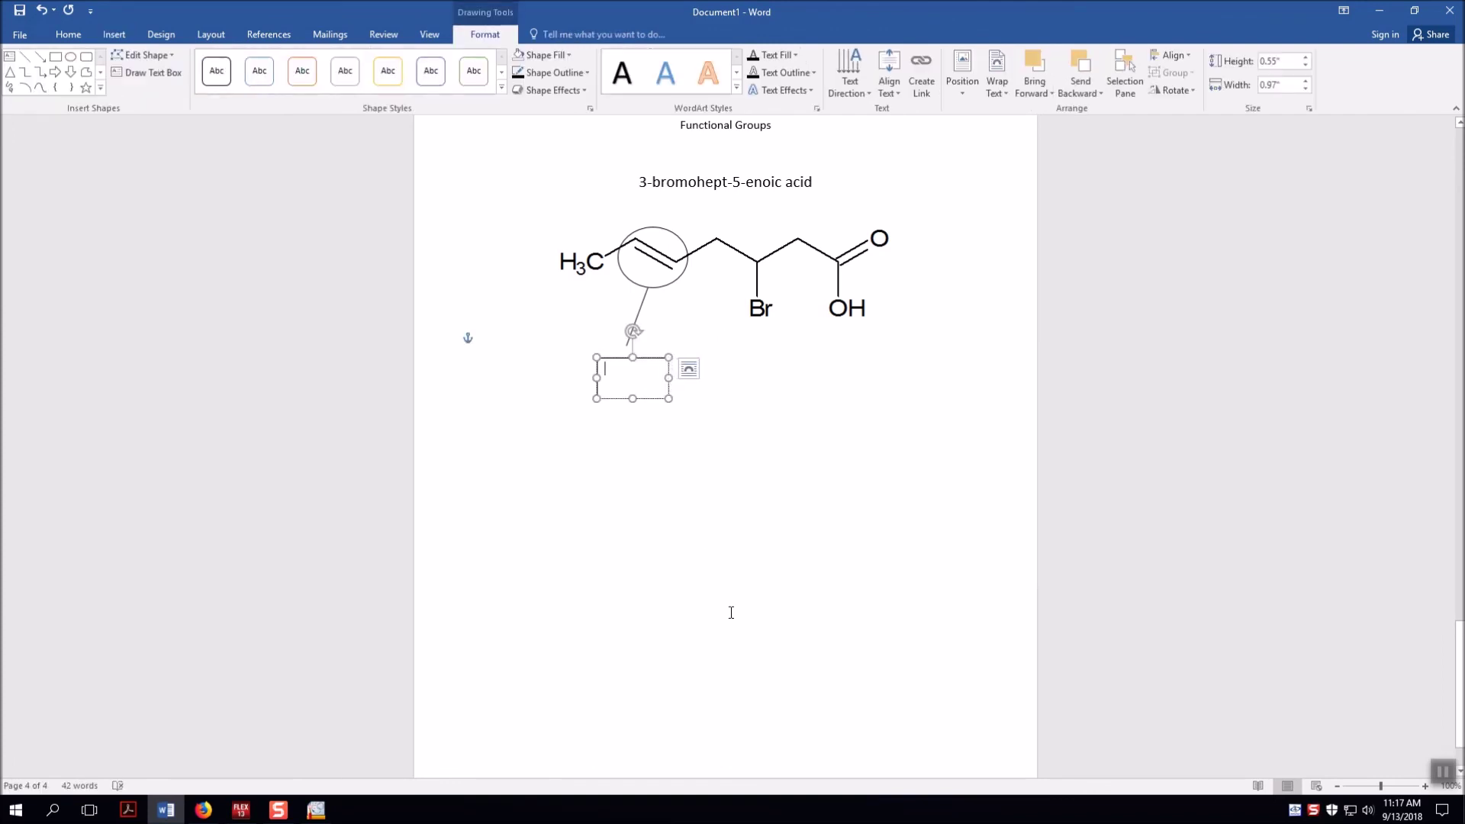
type("Alkene")
left_click(733, 464)
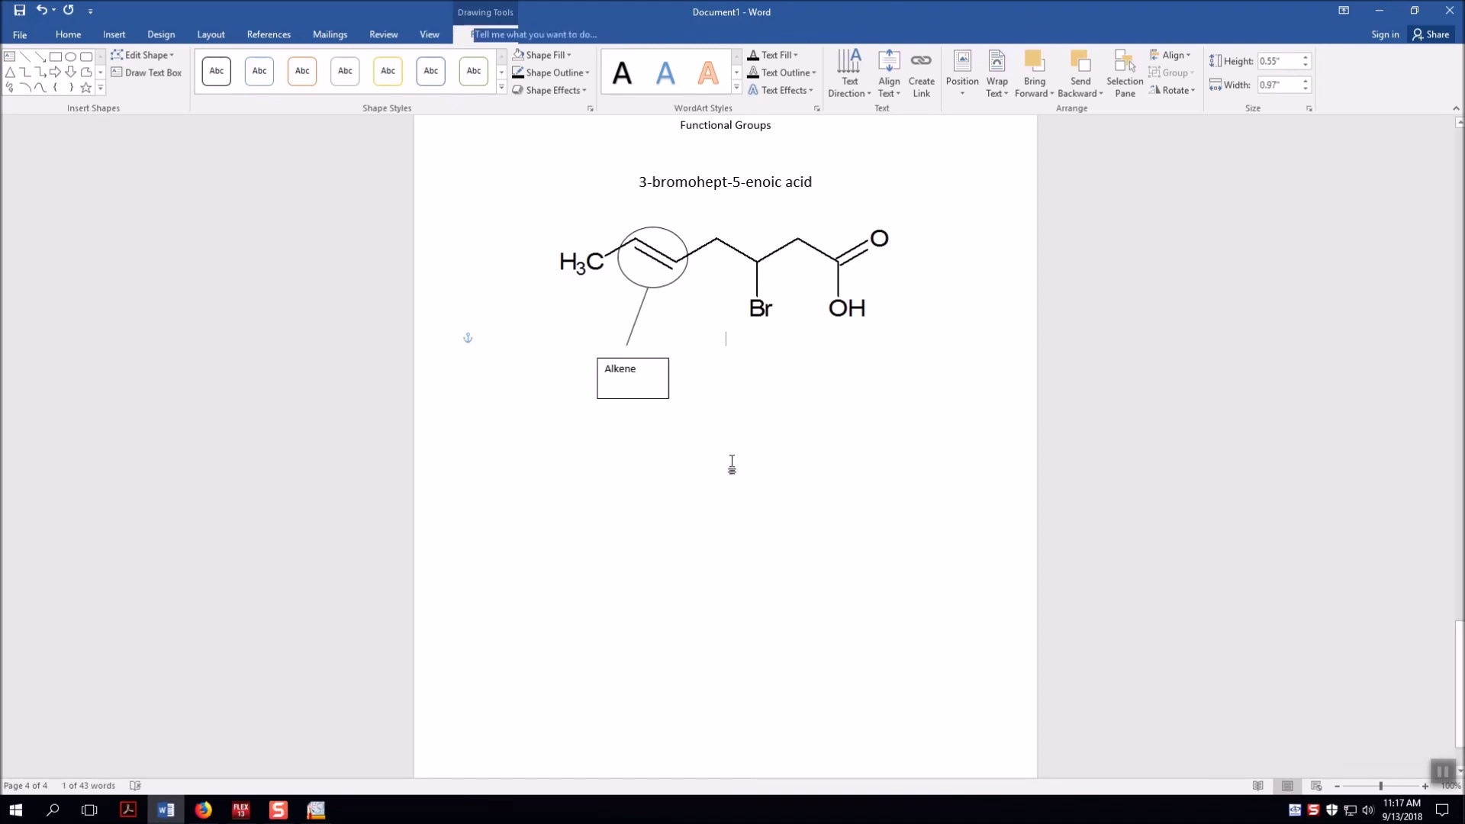
Remove the outline from the "Alkene" text box and deselect it.
left_click(650, 397)
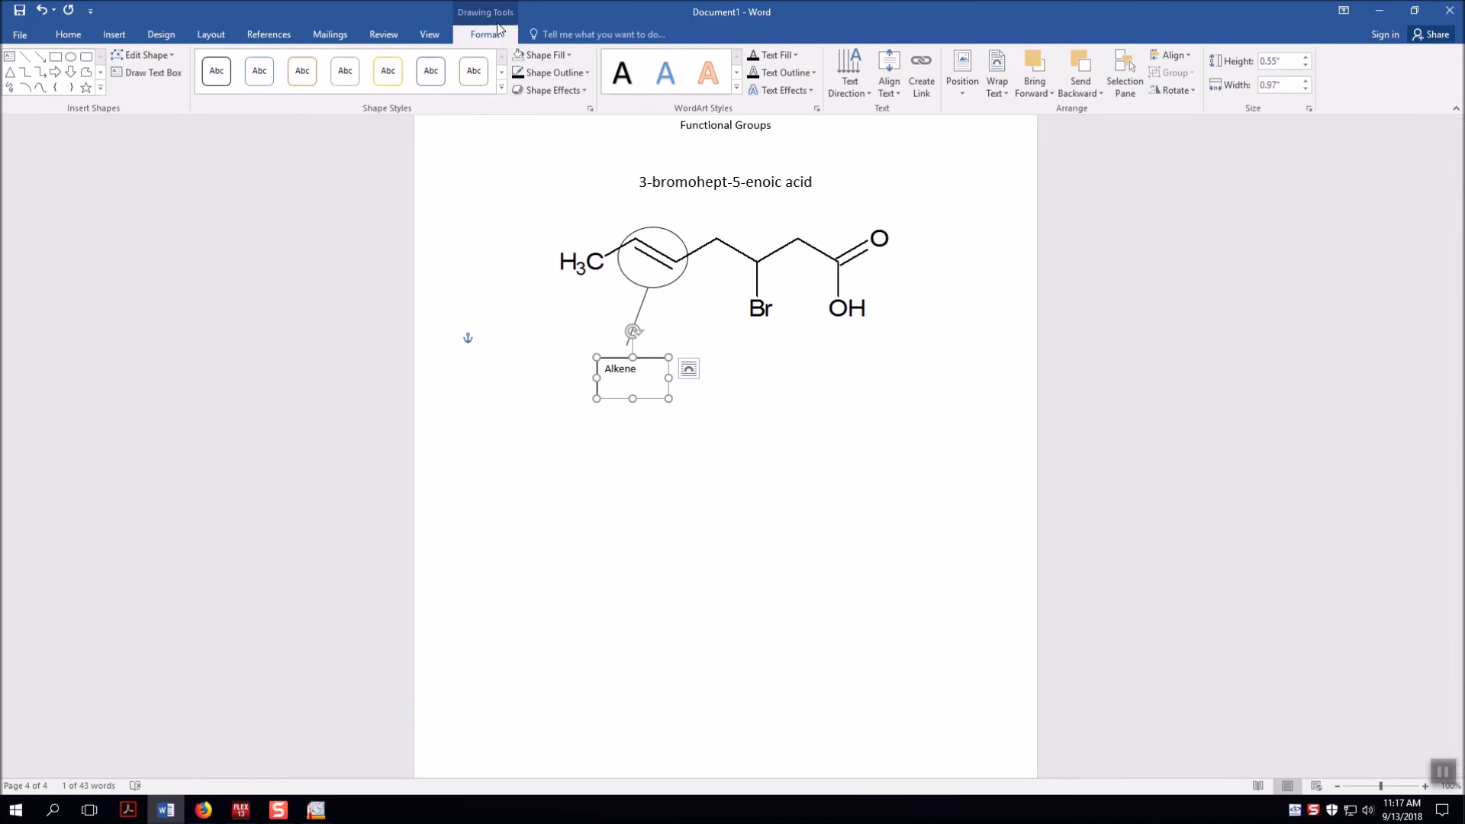
left_click(583, 73)
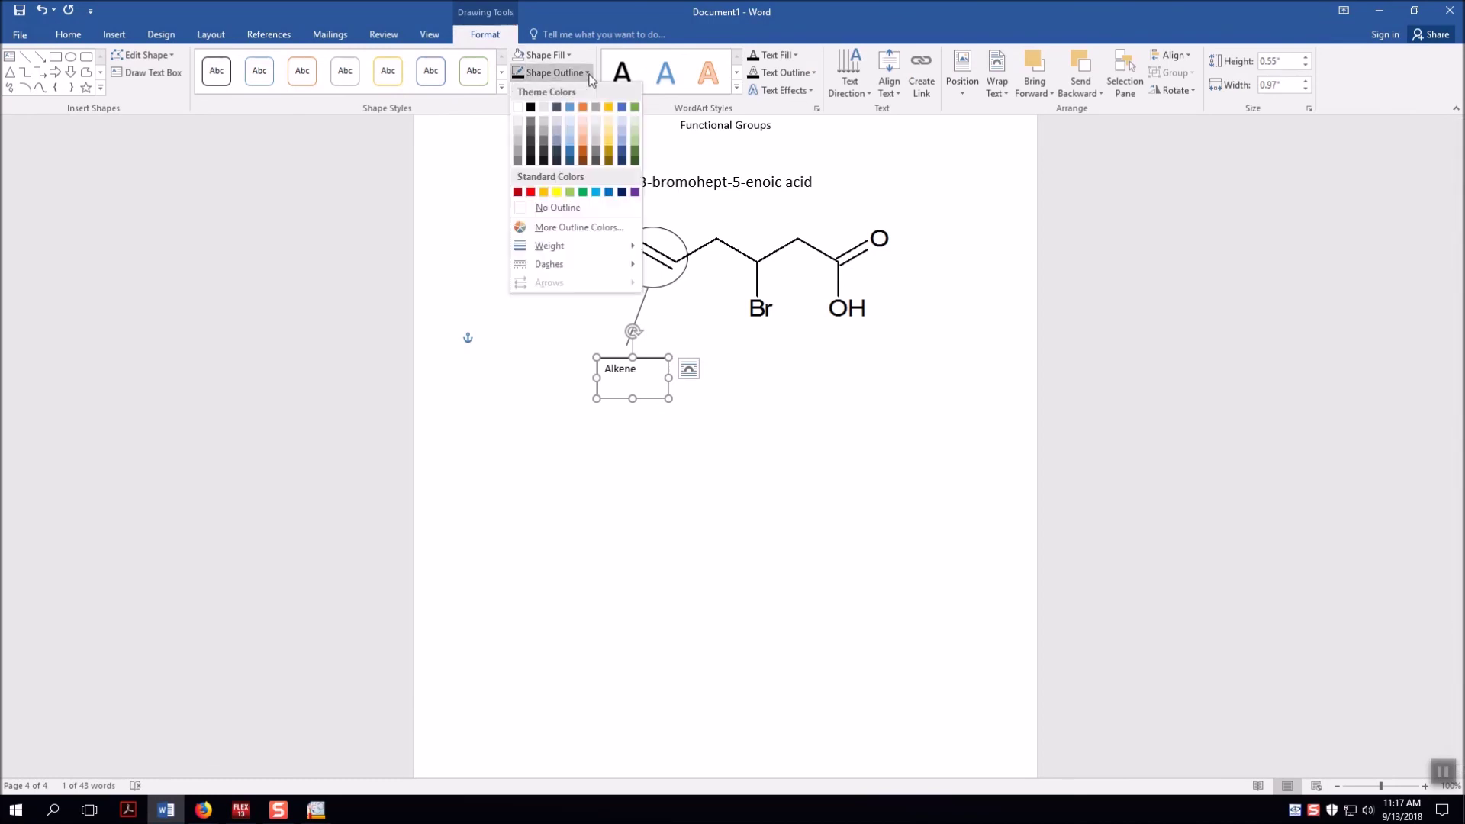
left_click(585, 206)
left_click(786, 454)
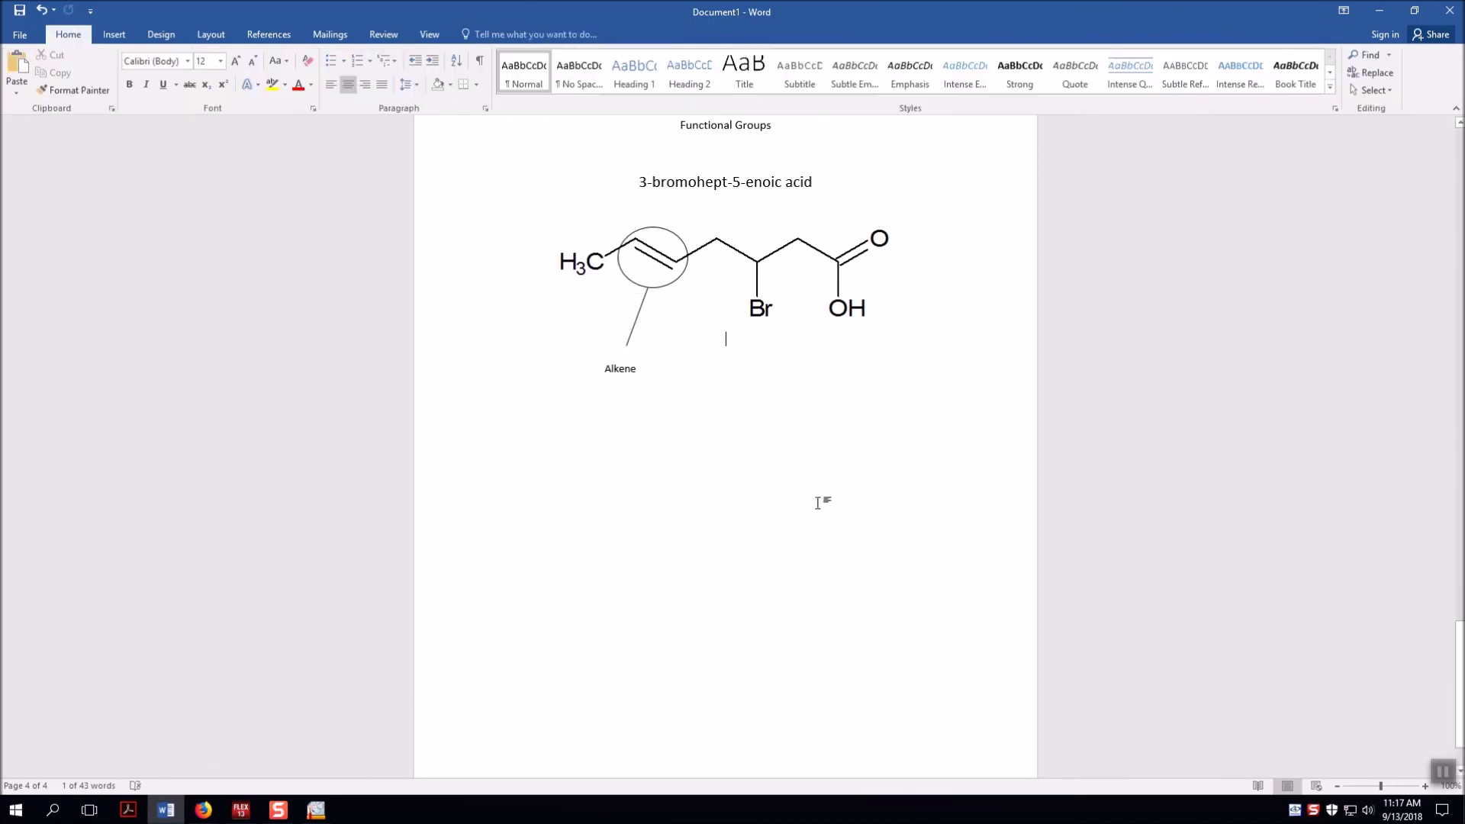
Enlarge the "Alkene" text by four font-size increments and move its text box slightly up and left, under the line's end.
double_click(631, 371)
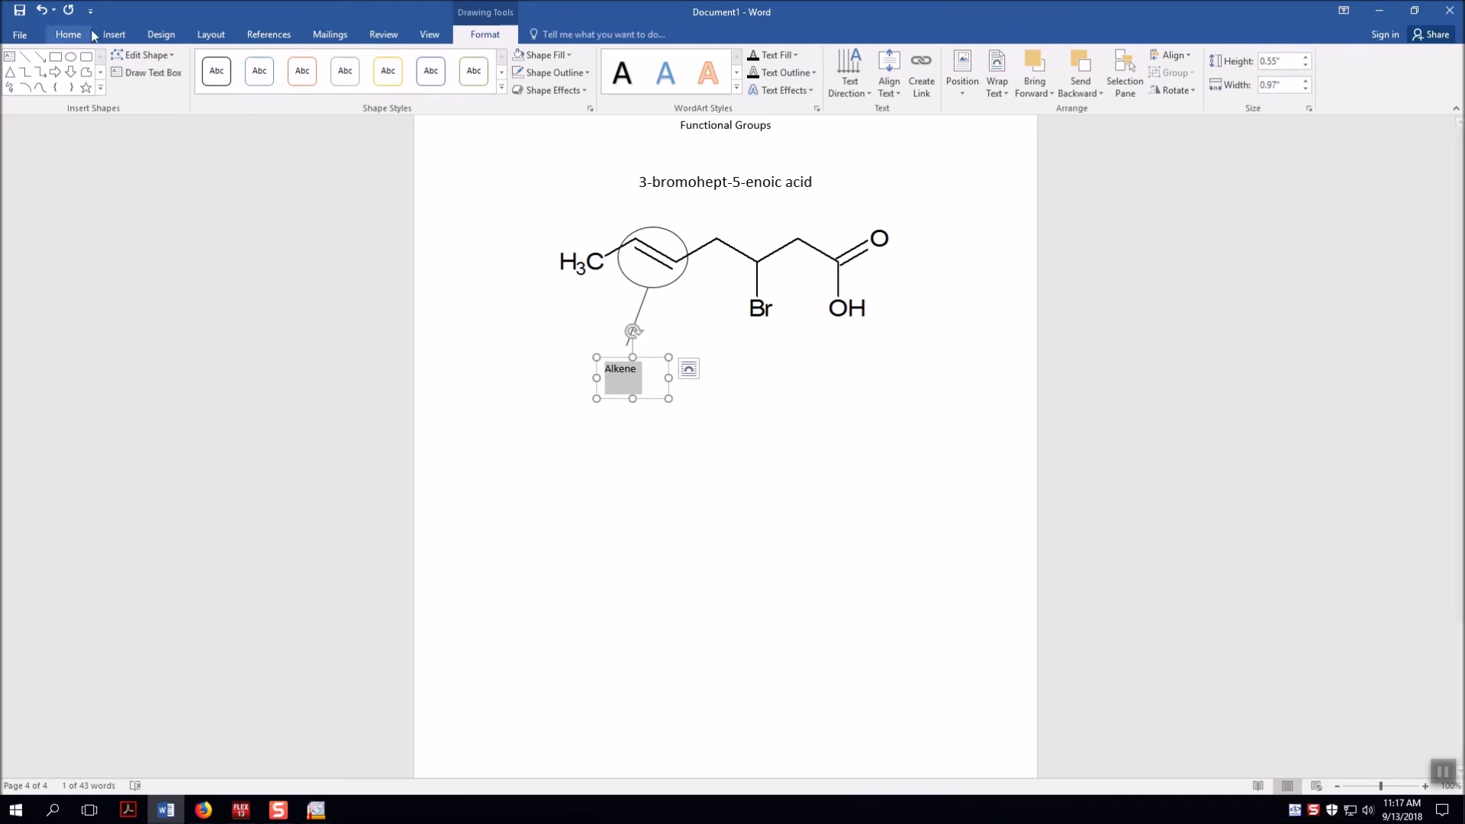
left_click(68, 34)
left_click(235, 60)
left_click(235, 60)
left_click(235, 60)
left_click(235, 60)
mouse_move(635, 358)
left_mouse_down()
mouse_move(602, 356)
mouse_move(634, 356)
mouse_move(623, 347)
left_mouse_up()
left_click(762, 362)
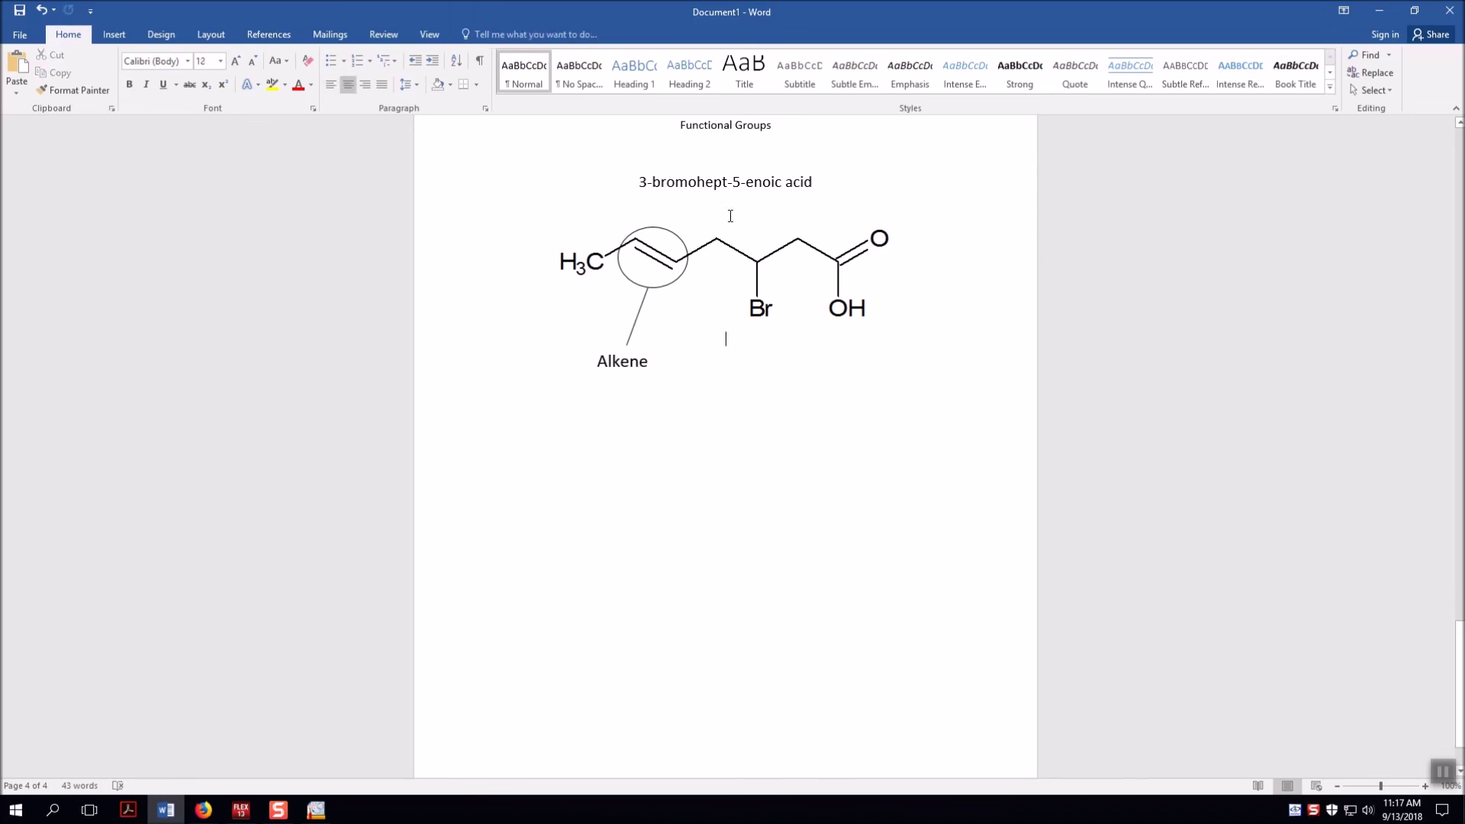
Make the "Functional Groups" title bold and set its font size to 20.
scroll(931, 367, "up", 4)
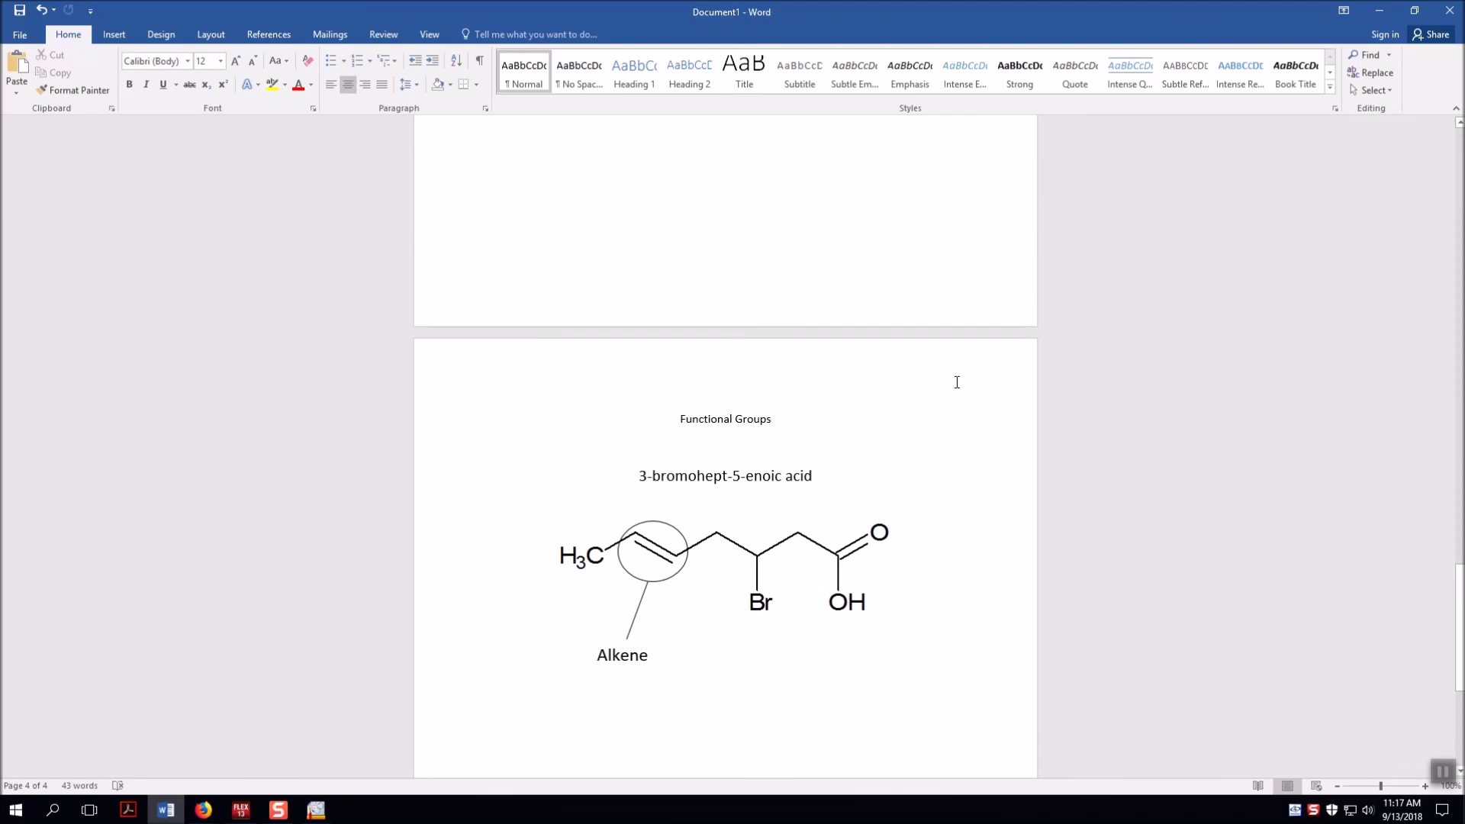
left_click_drag(788, 420, 611, 421)
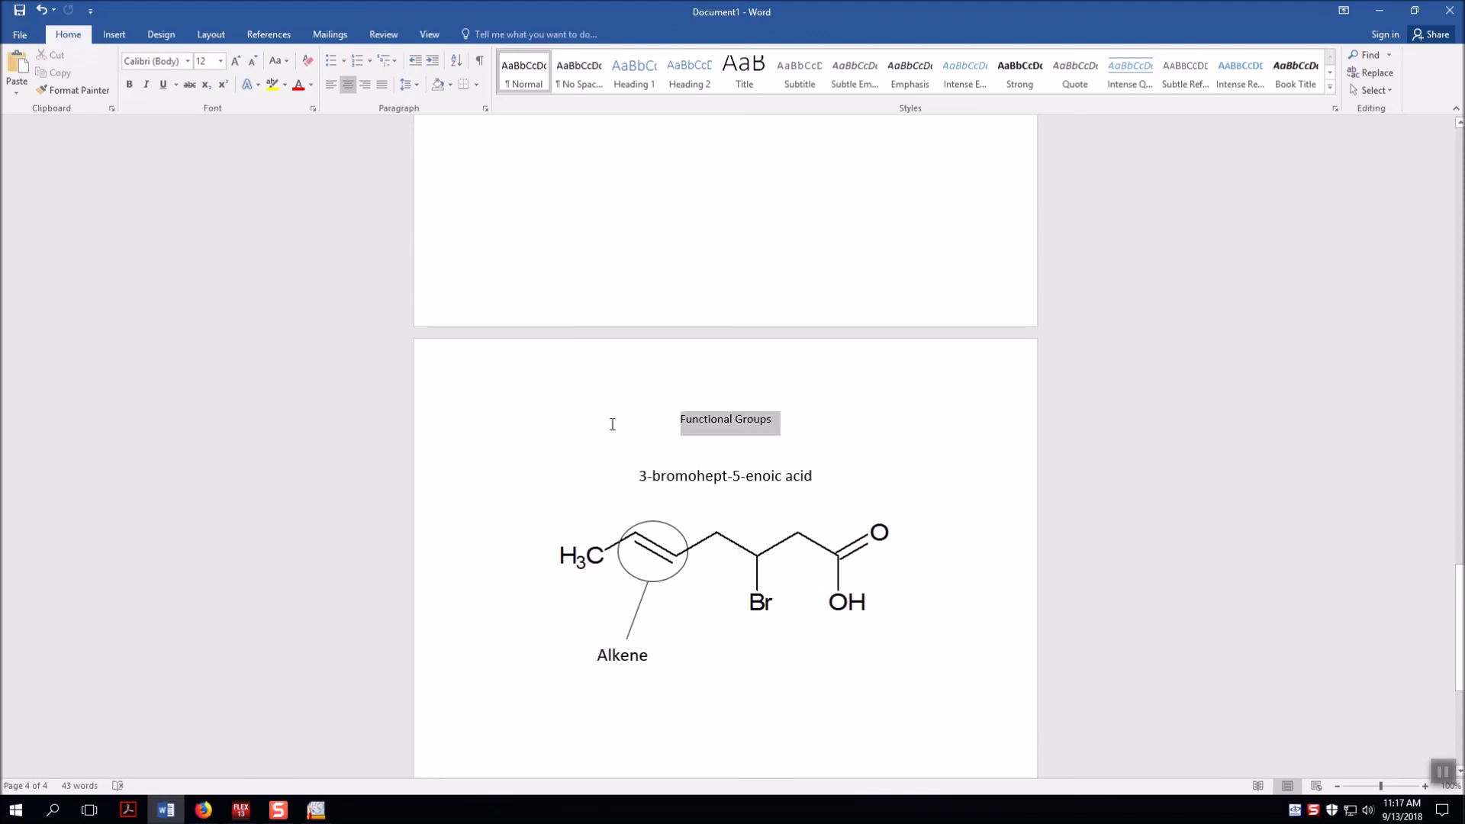
left_click(129, 84)
left_click(235, 60)
left_click(235, 61)
left_click(235, 61)
left_click(235, 61)
Review the molar mass, functional groups, cover and expanded structure pages of the project.
scroll(906, 373, "up", 7)
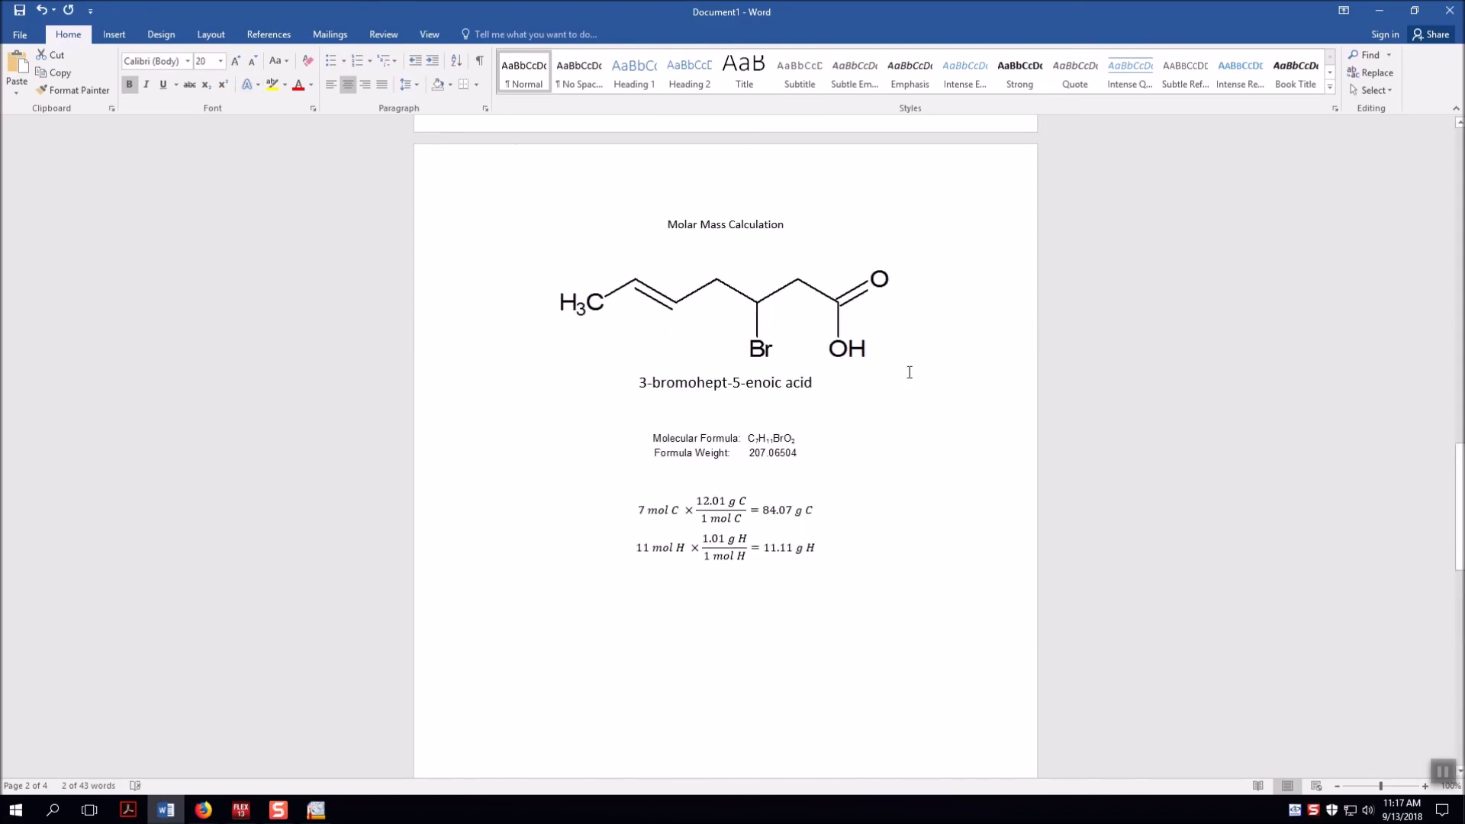
scroll(910, 372, "down", 4)
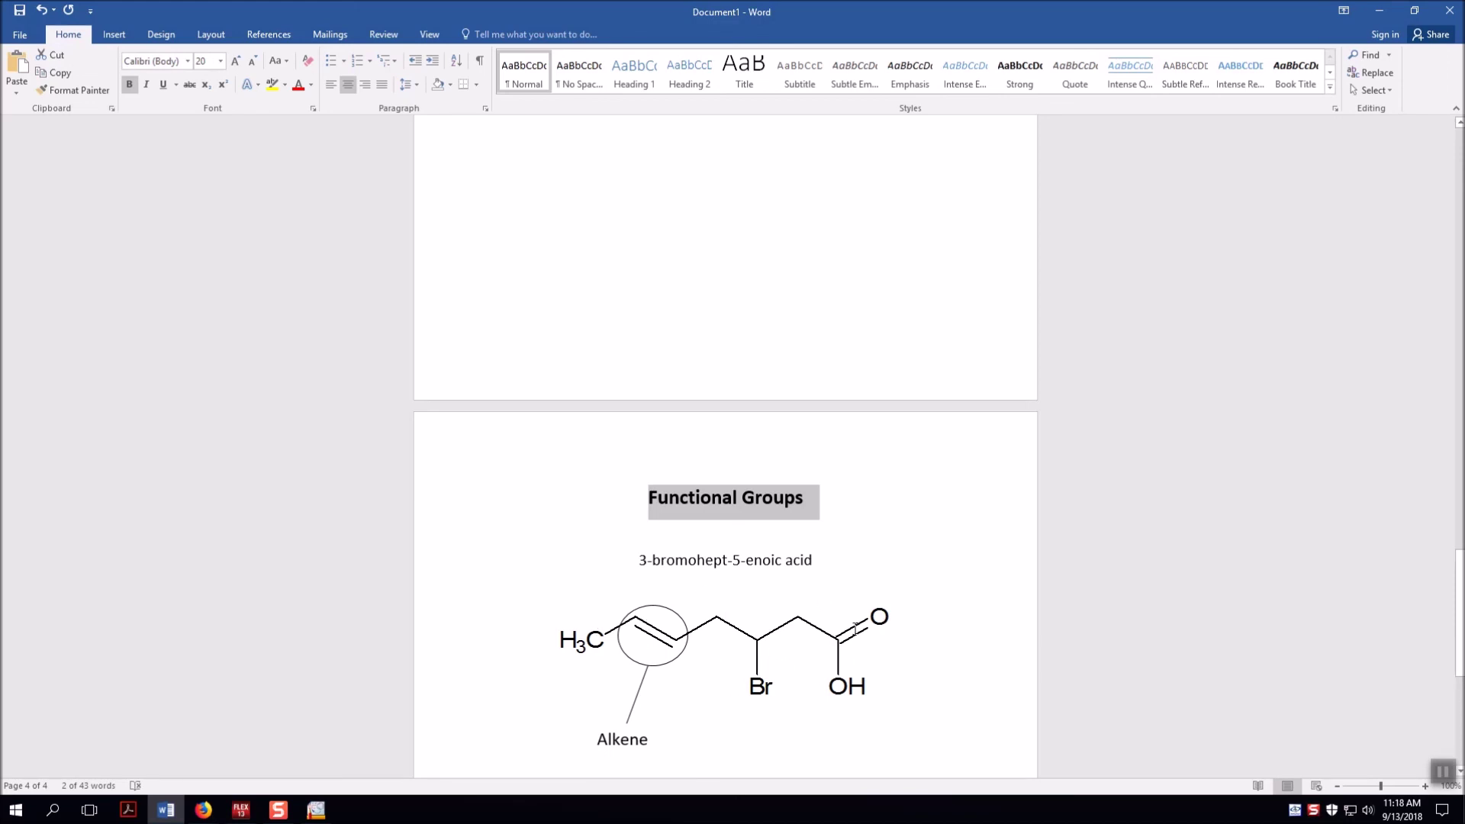
scroll(854, 628, "up", 6)
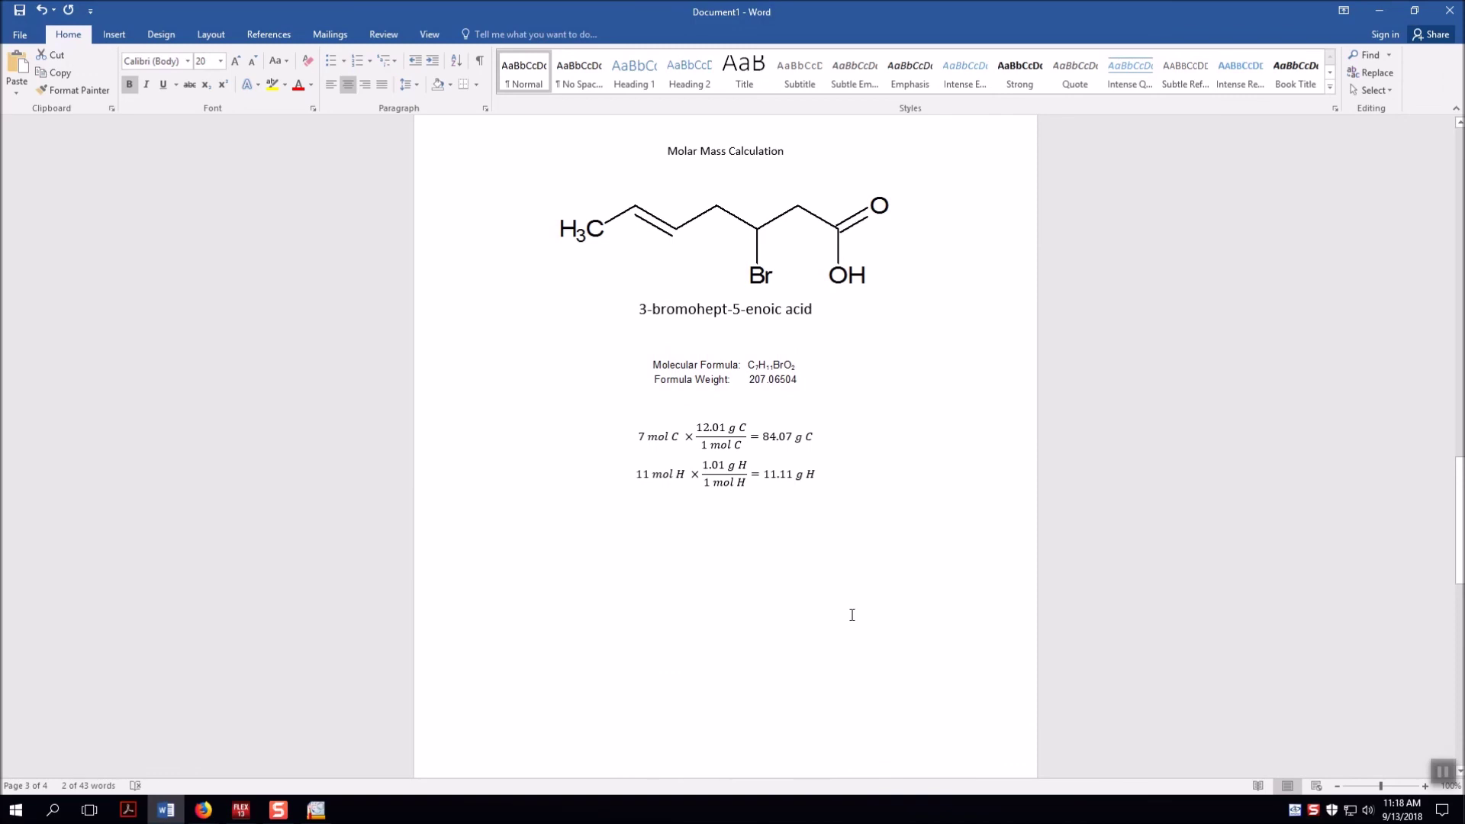
scroll(852, 615, "up", 2)
scroll(853, 615, "up", 3)
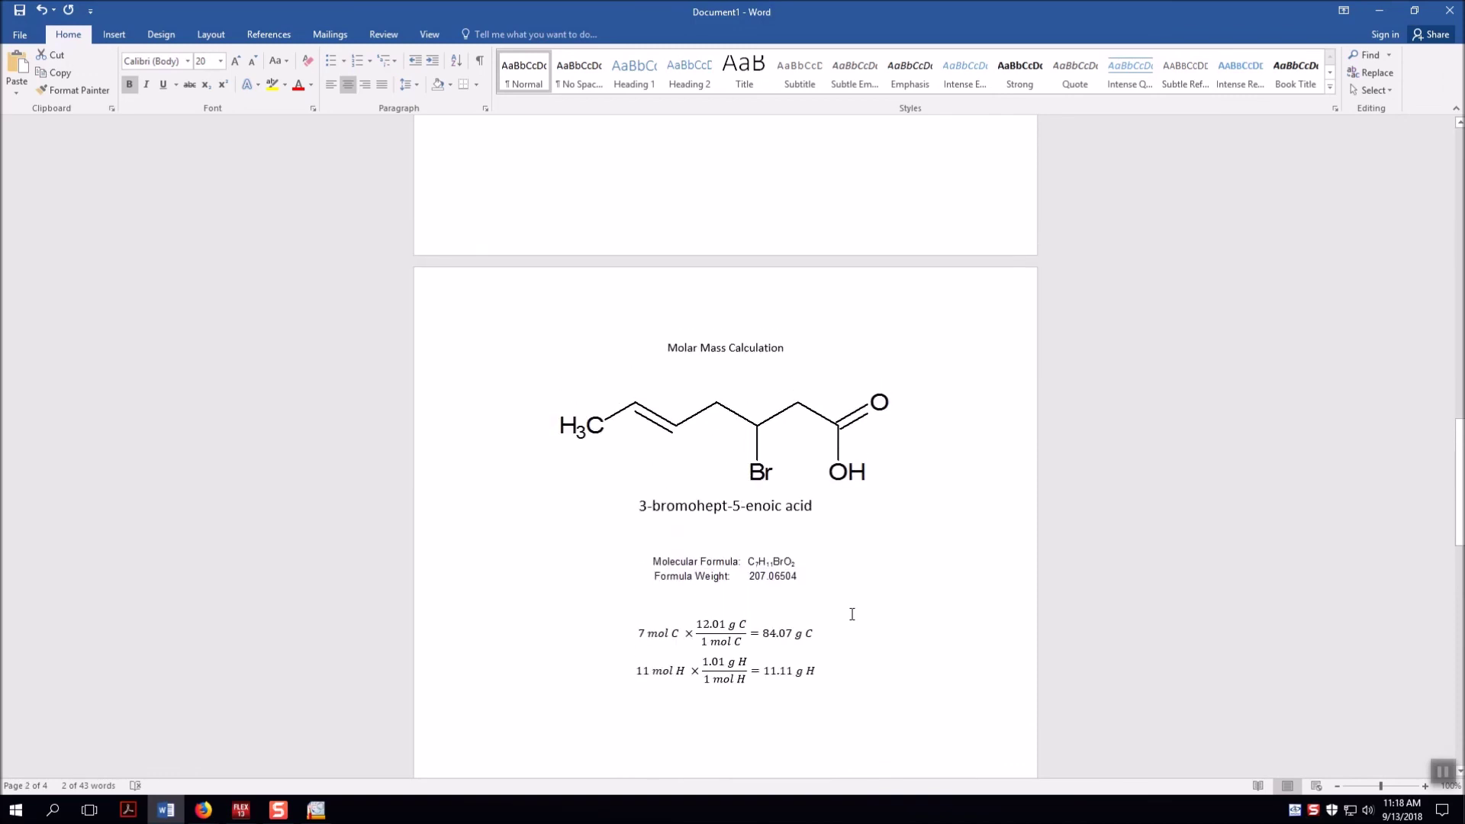
scroll(852, 614, "up", 15)
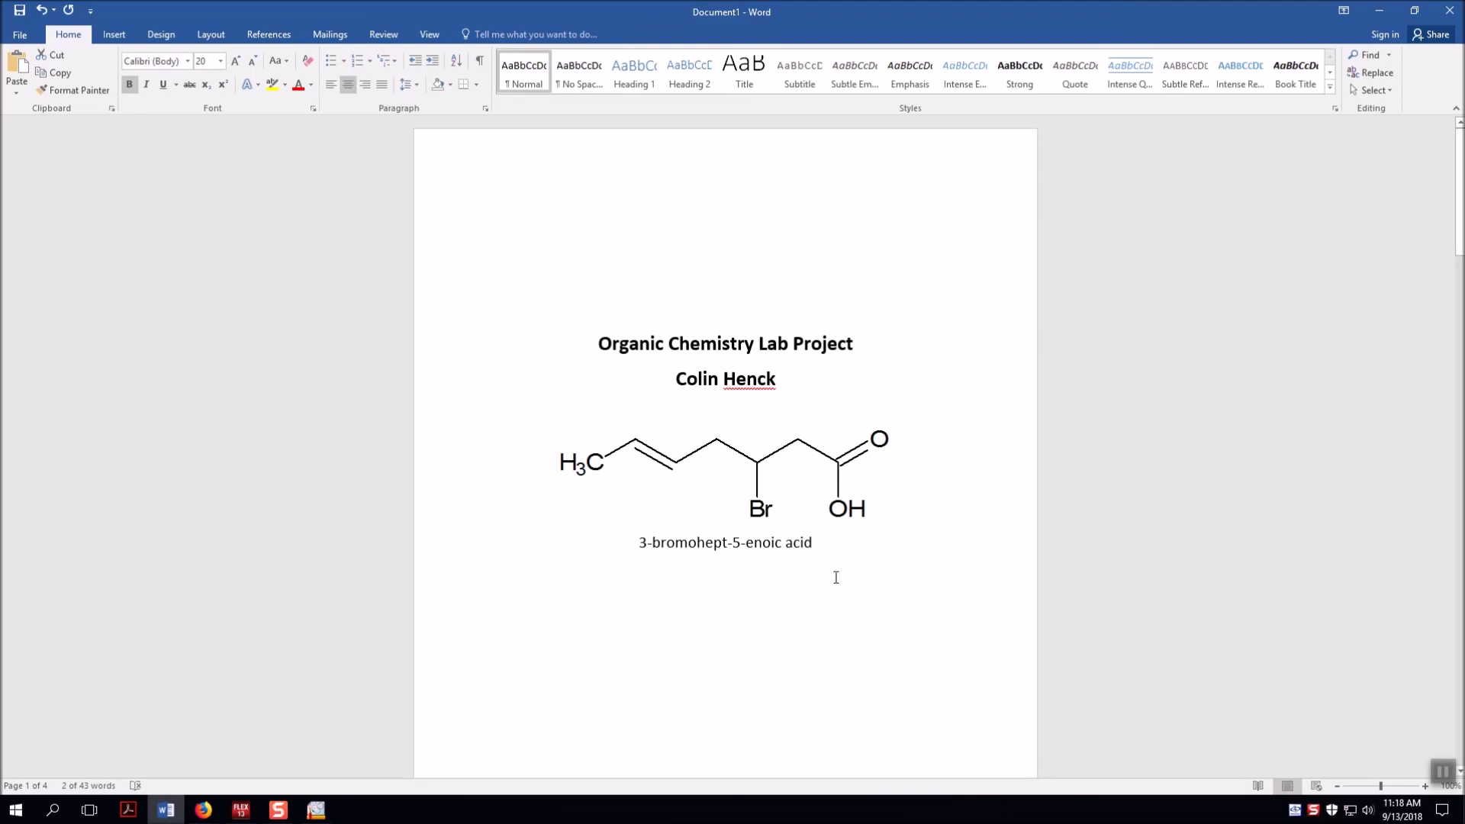
scroll(847, 602, "down", 11)
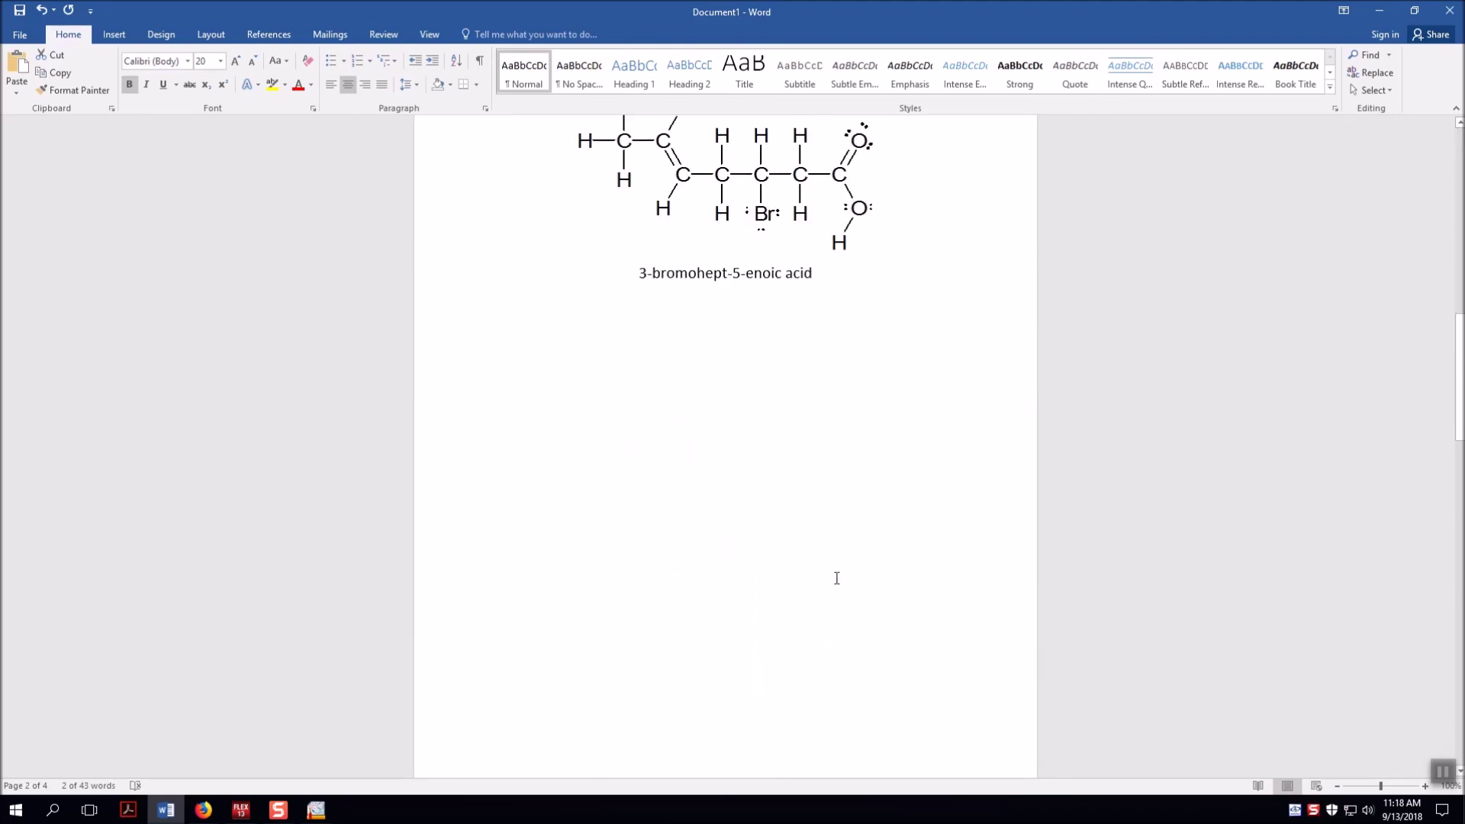